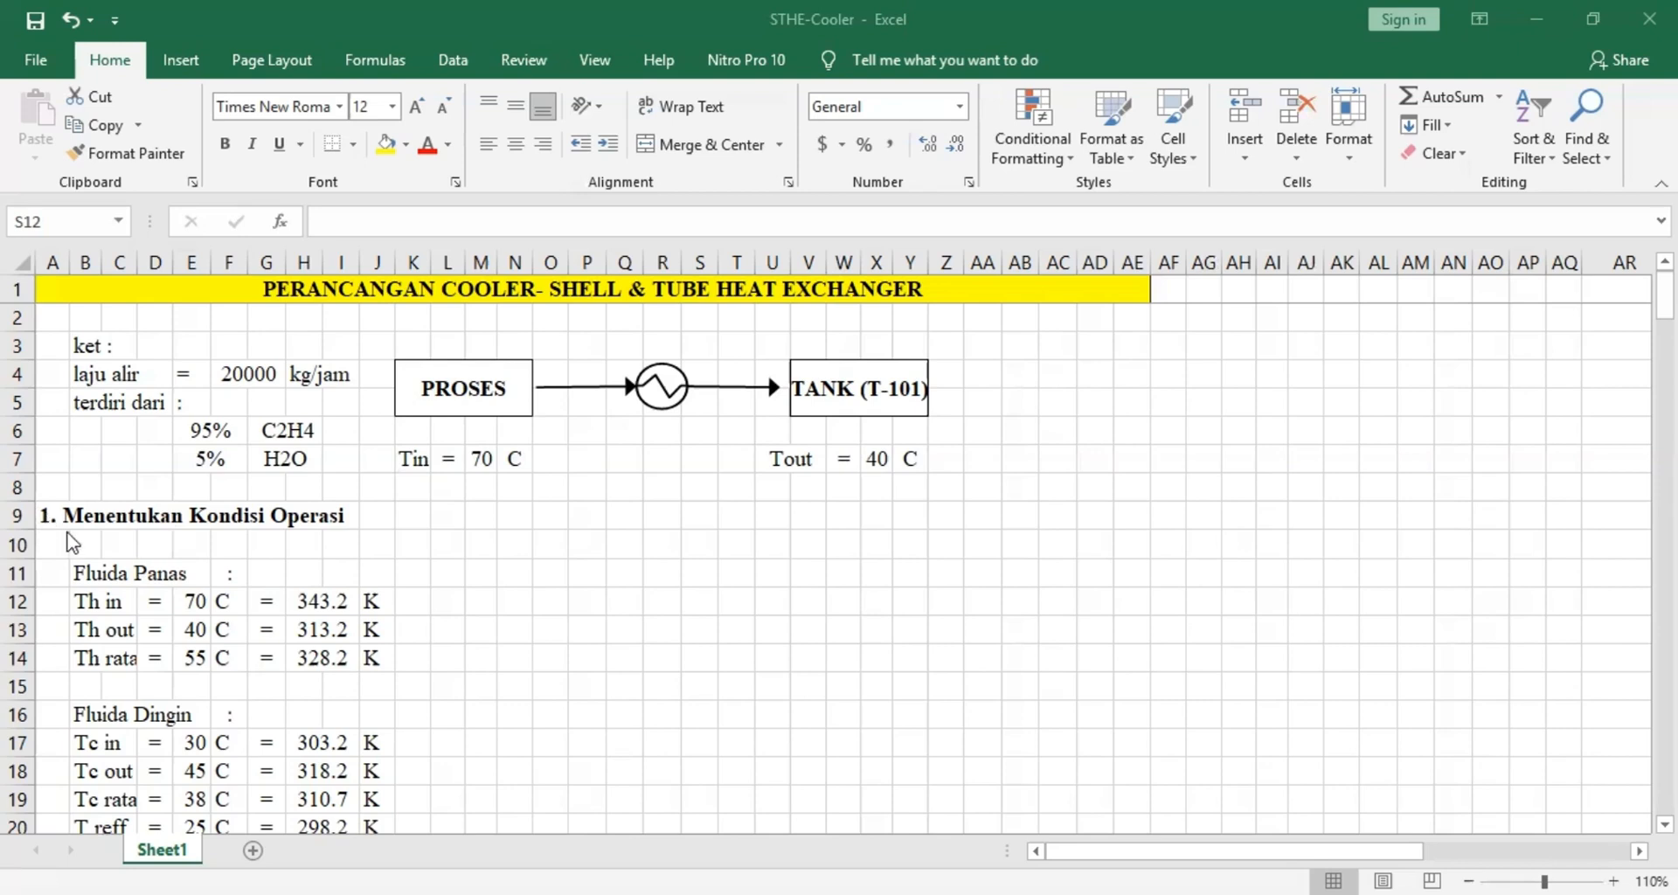
Inspect the Kelvin conversion formula of the hot-fluid inlet temperature Th in in the operating conditions section.
scroll(85, 568, "down", 1)
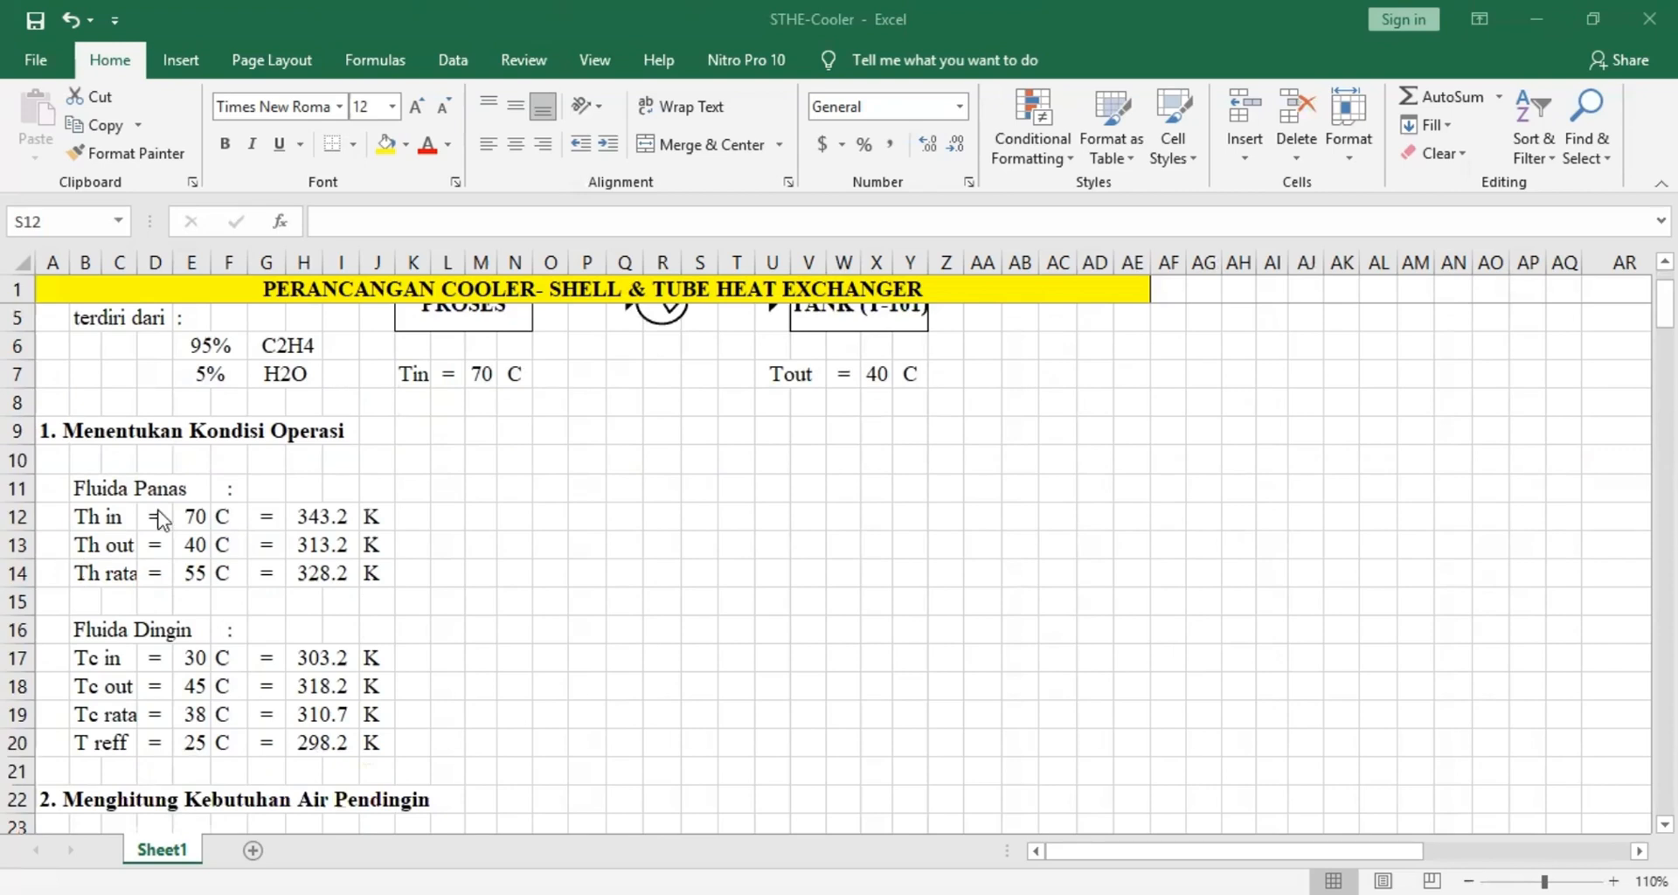
scroll(477, 350, "up", 1)
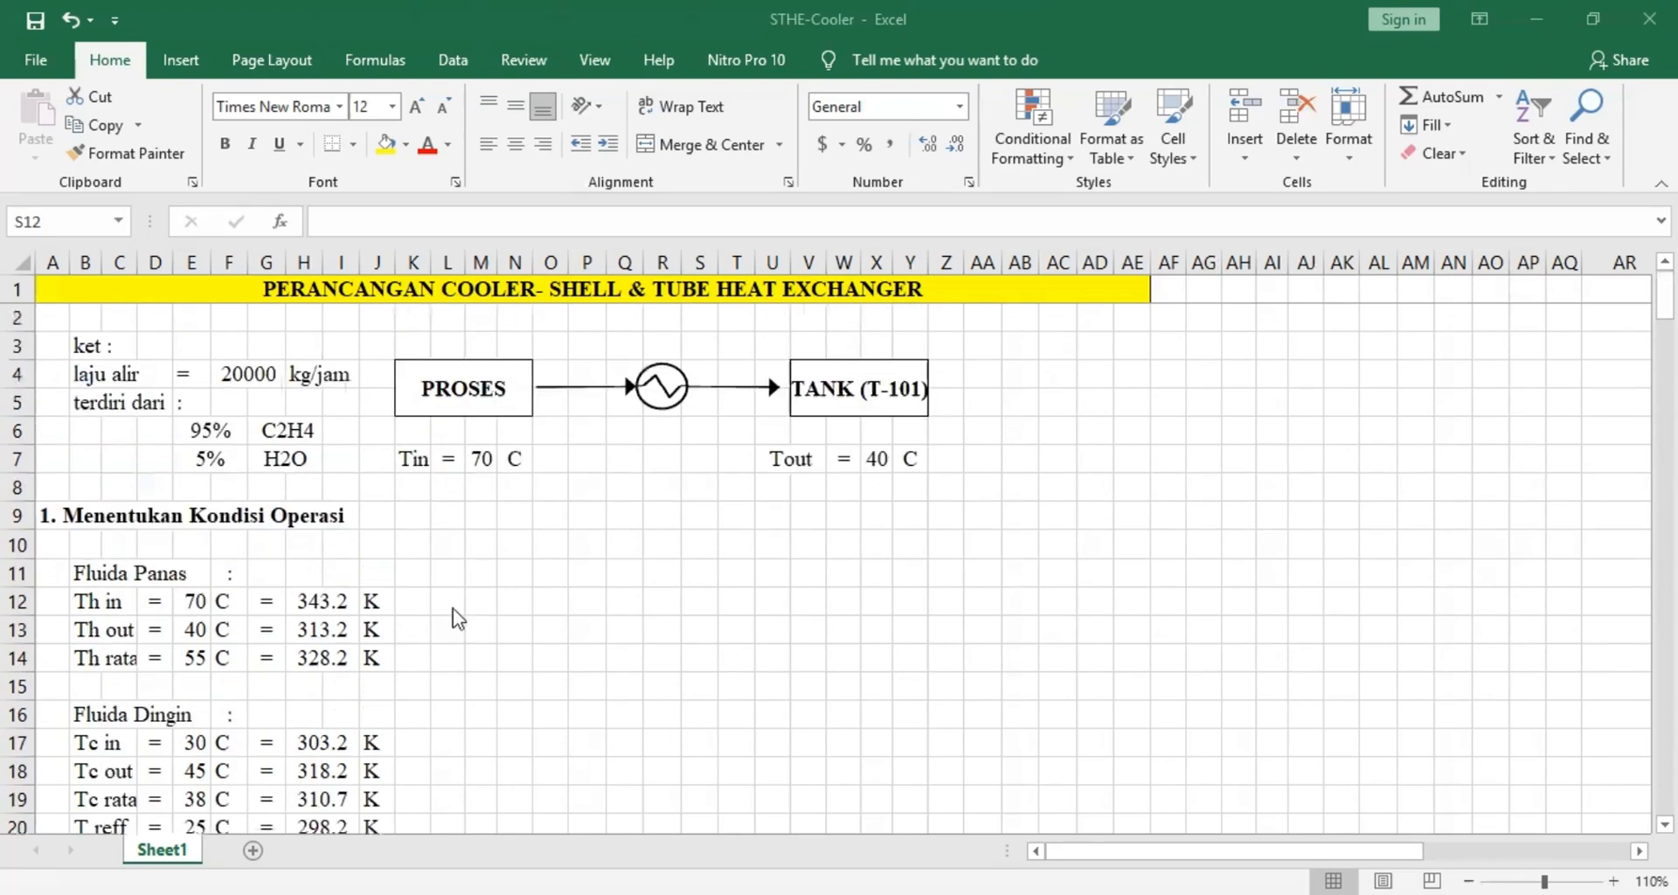
scroll(446, 626, "down", 1)
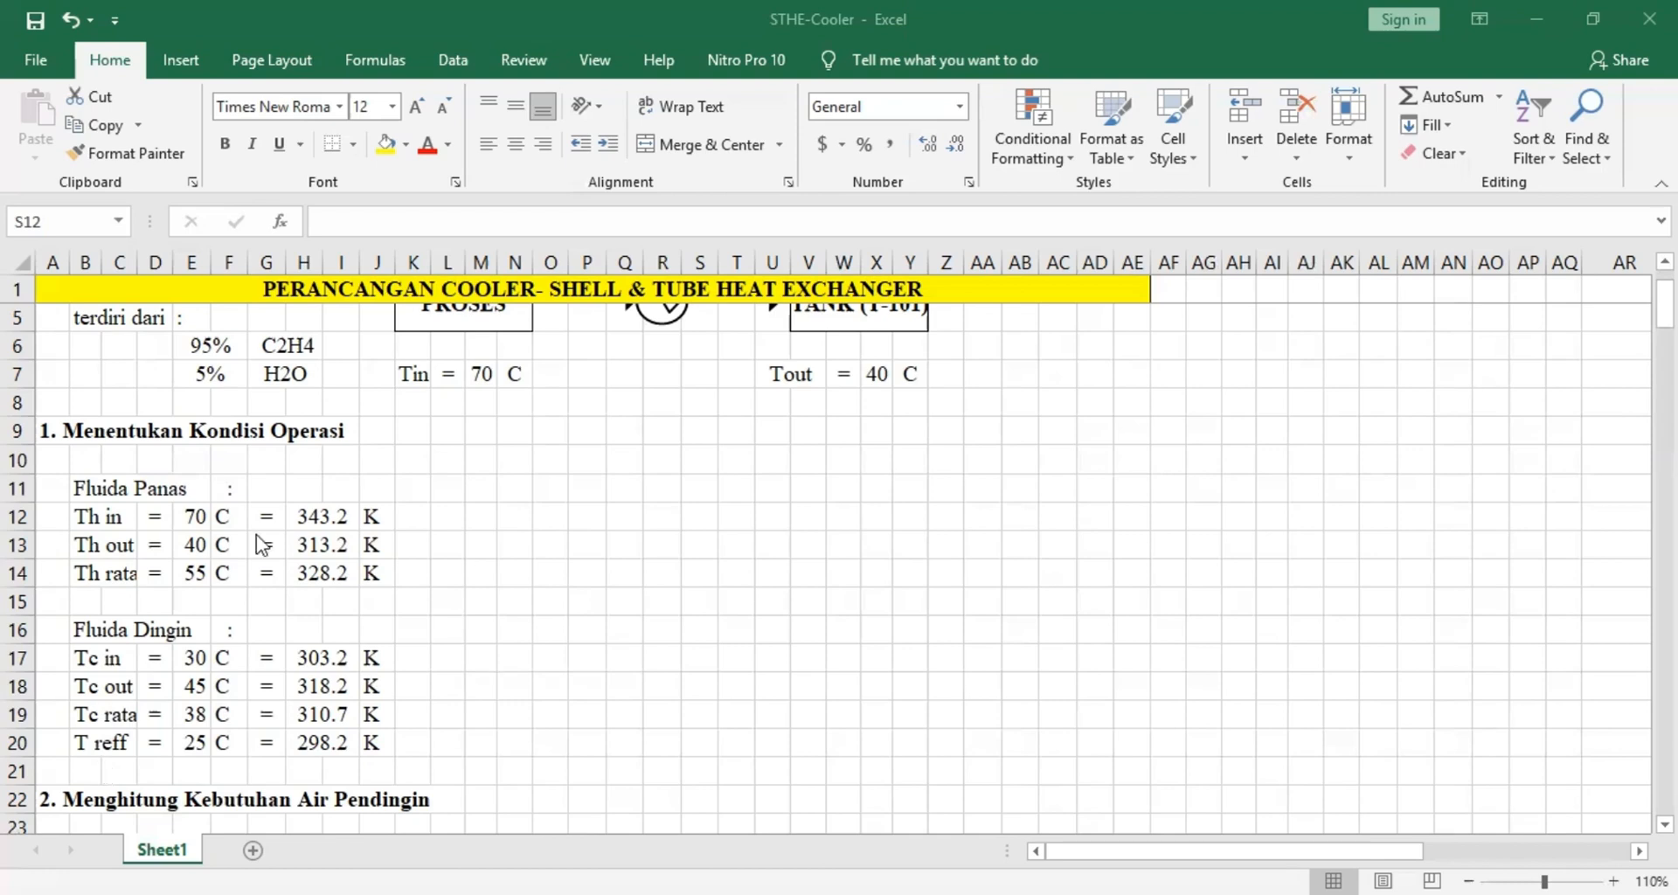
left_click(329, 524)
left_click(366, 218)
key("shift+End")
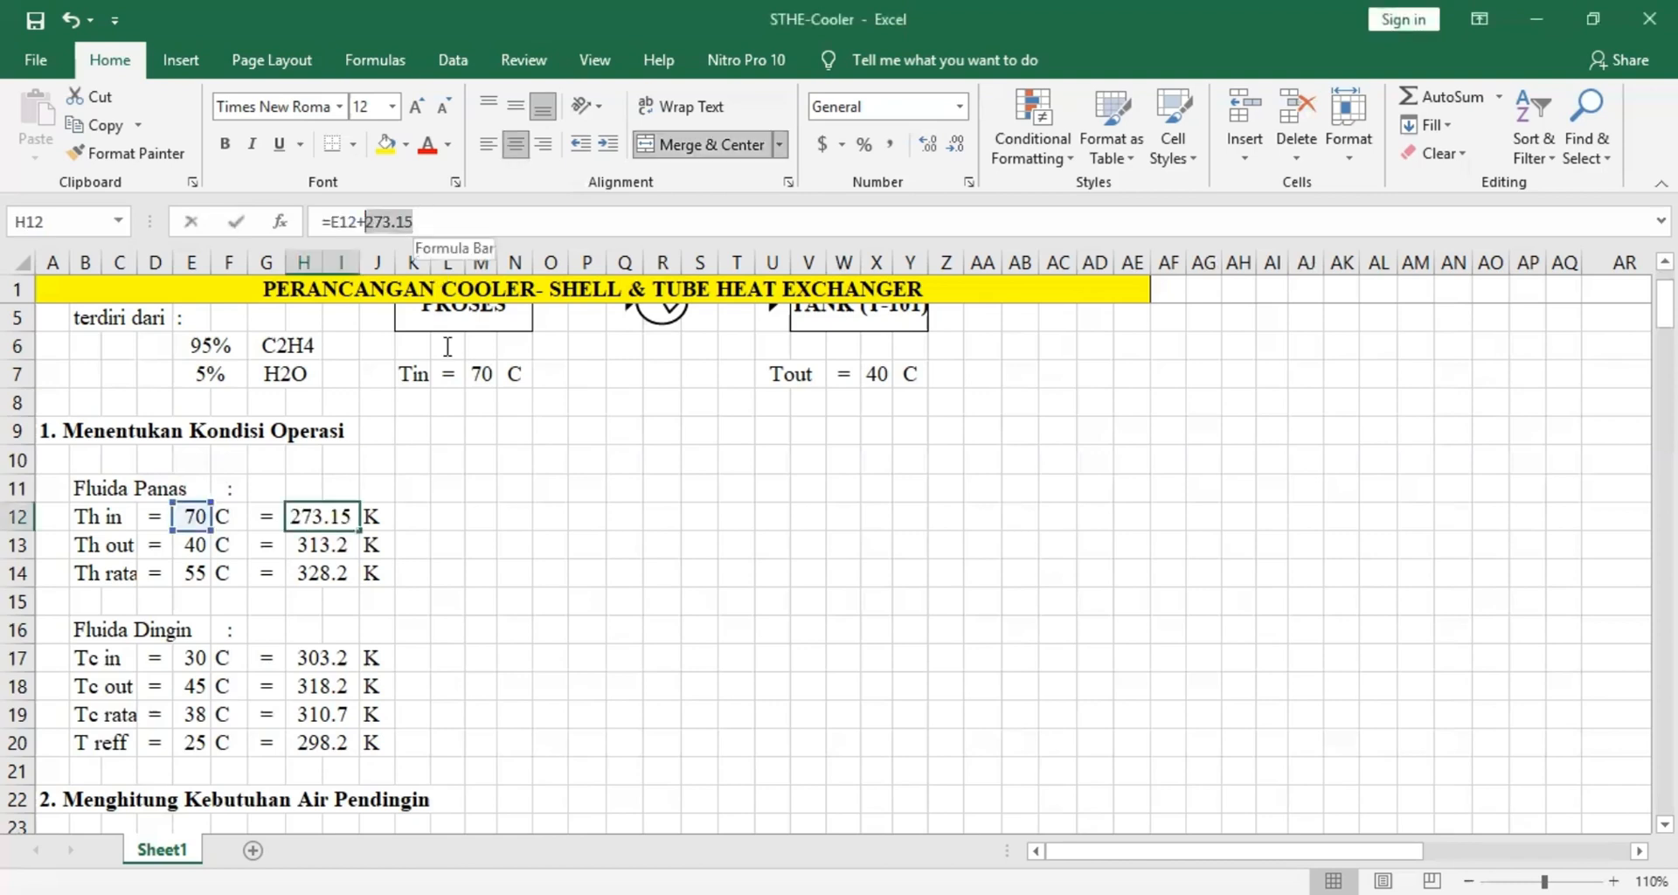
left_click(439, 541)
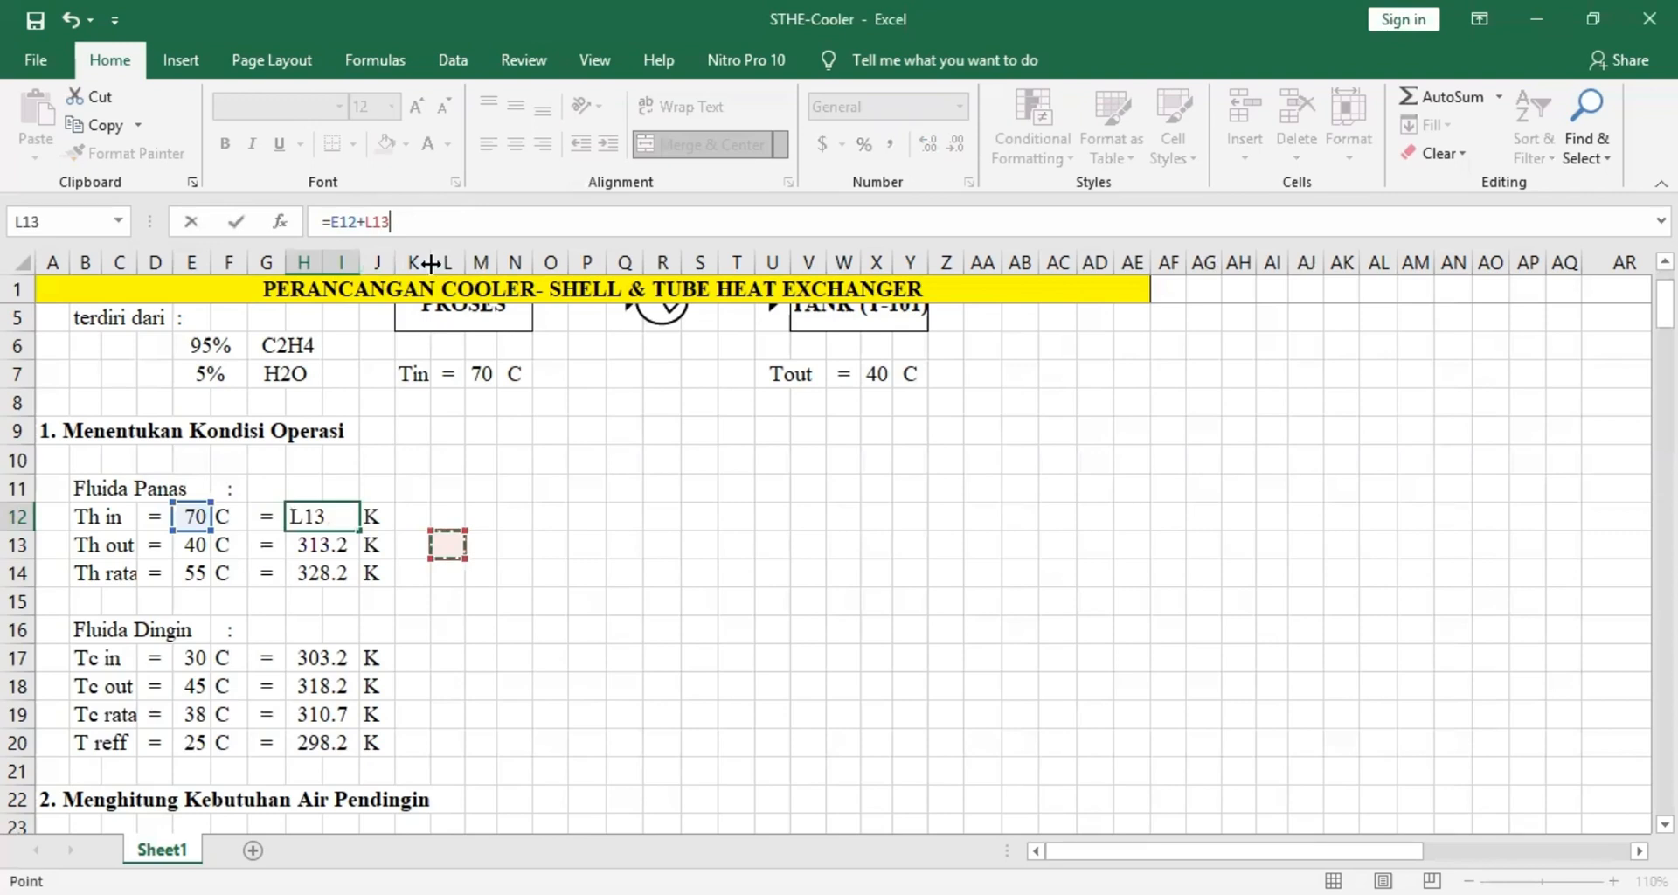
key("ctrl+Return")
key("Return")
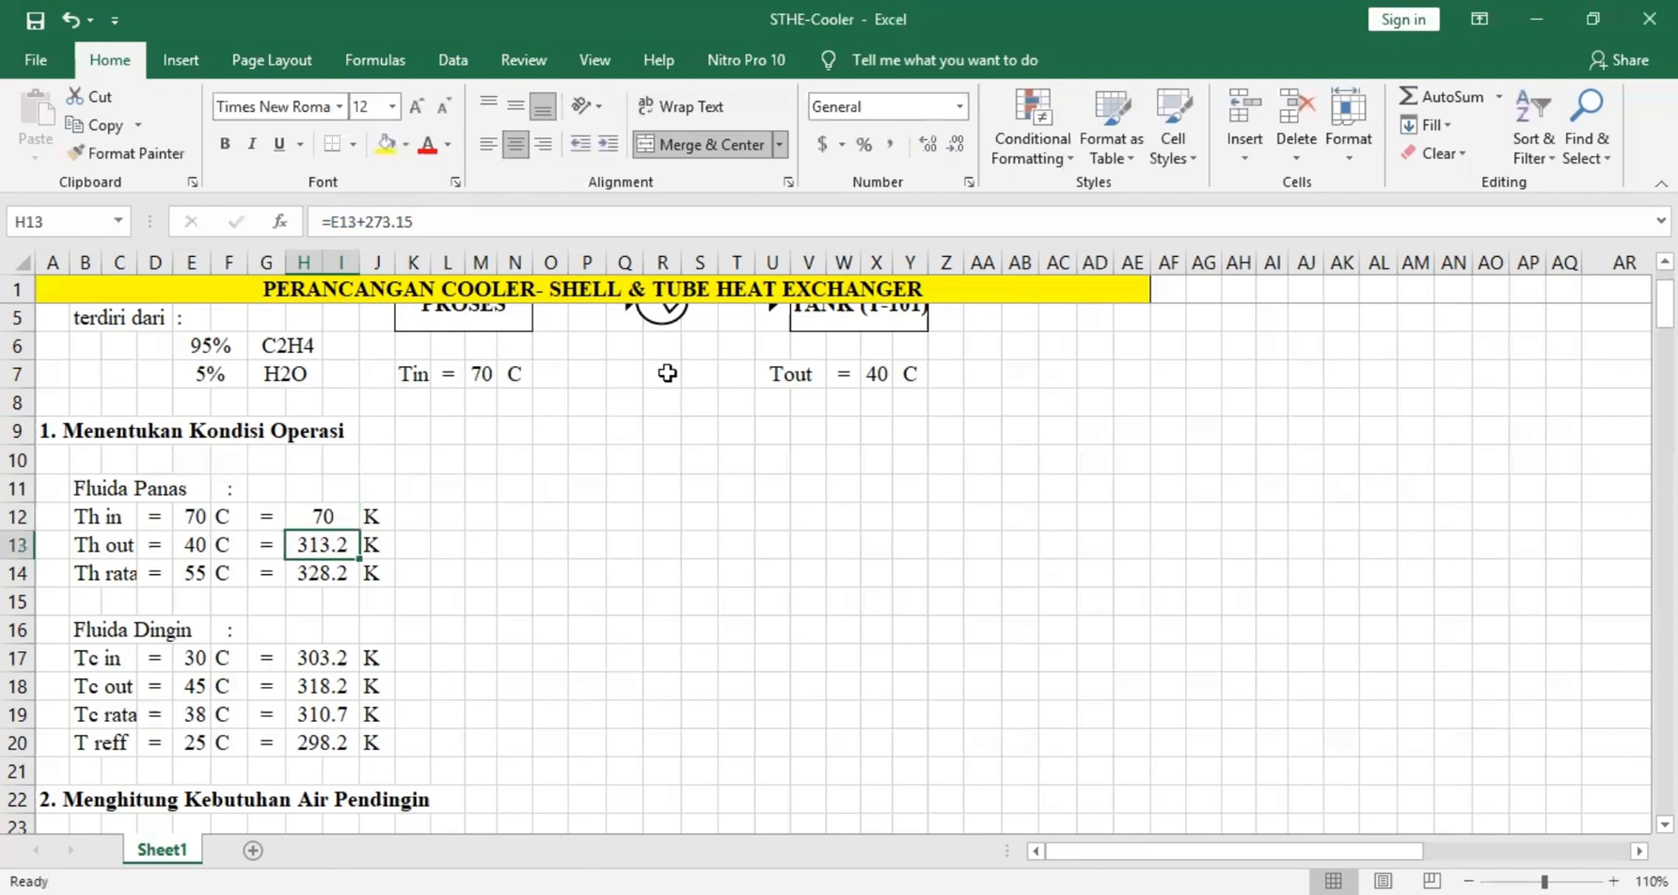
key("ctrl+z")
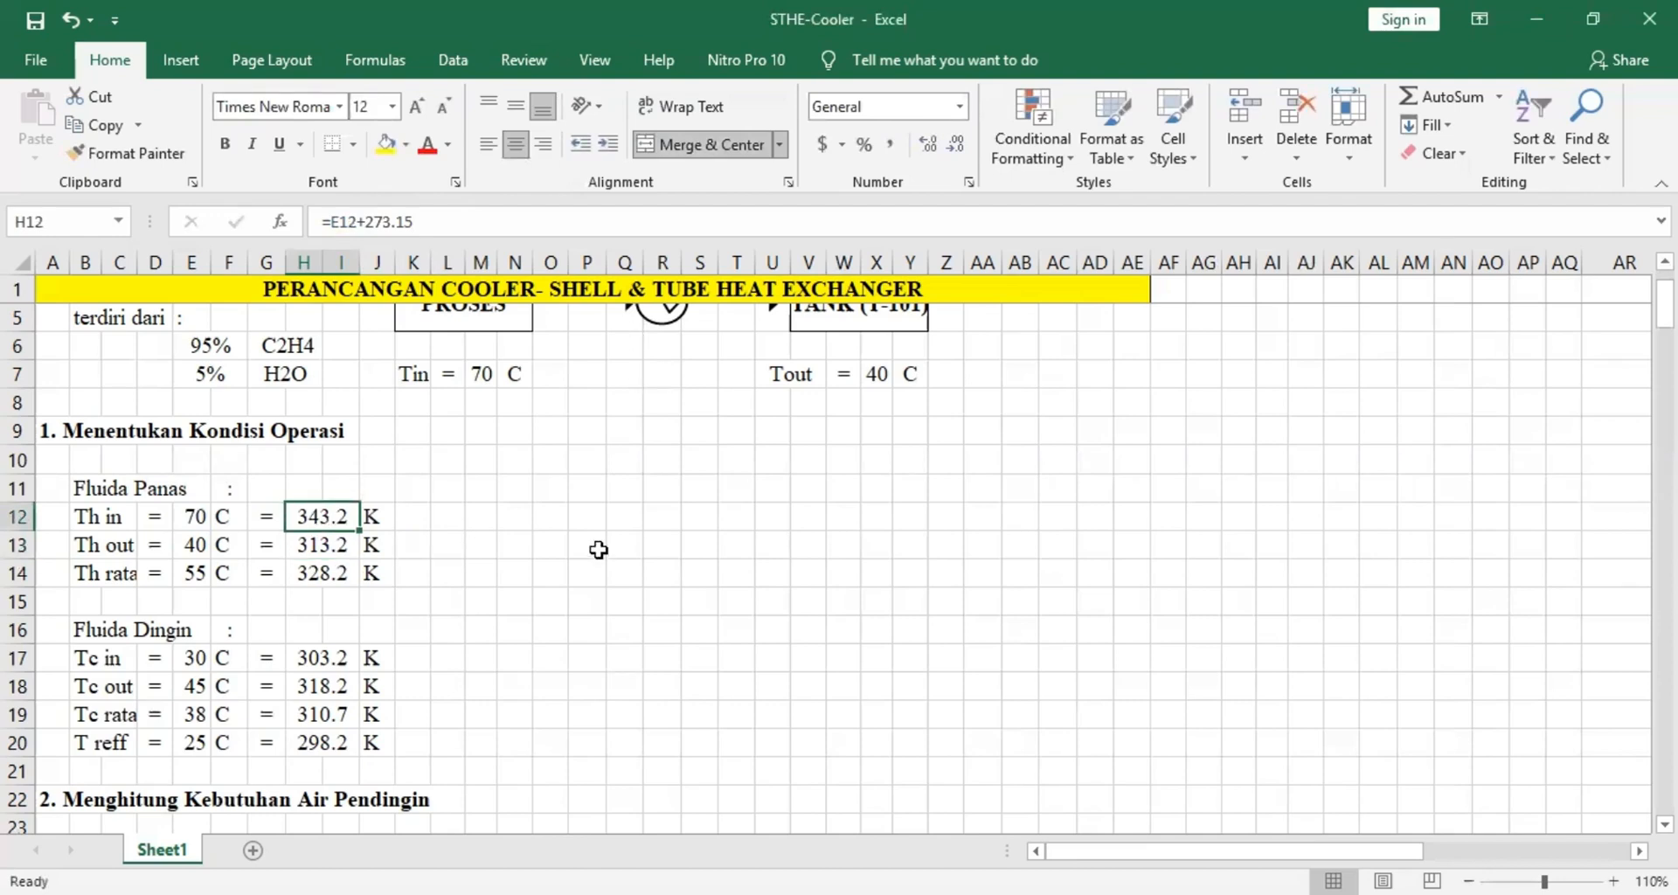
left_click(654, 568)
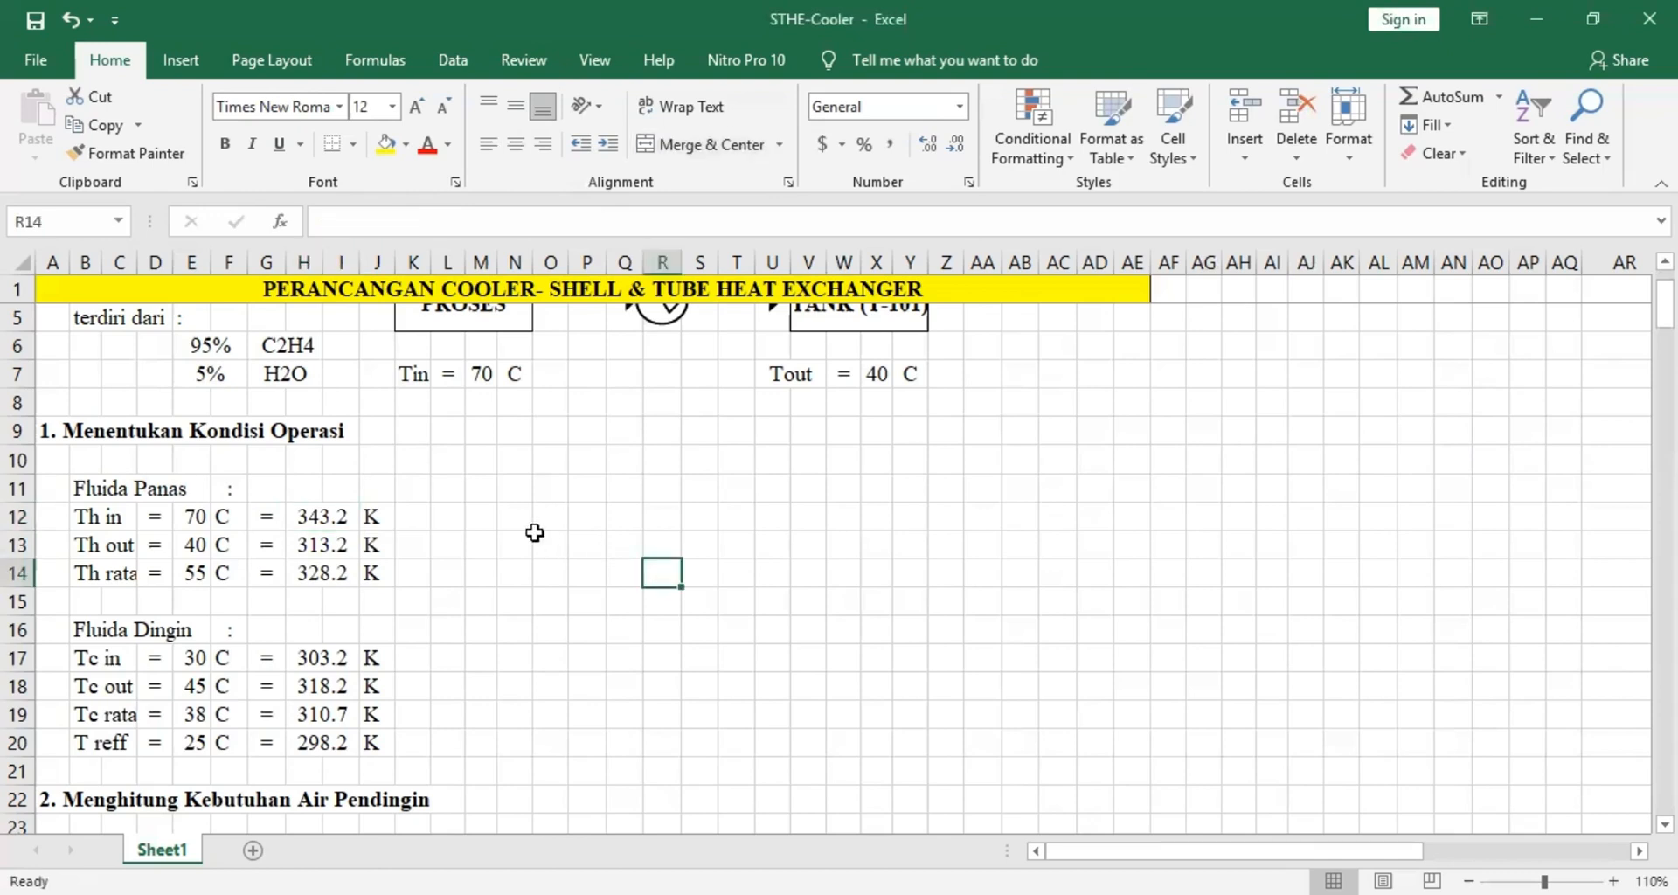
Review the hot and cold fluid operating temperatures and locate the cooling-water requirement section.
scroll(529, 535, "down", 2)
scroll(419, 631, "up", 3)
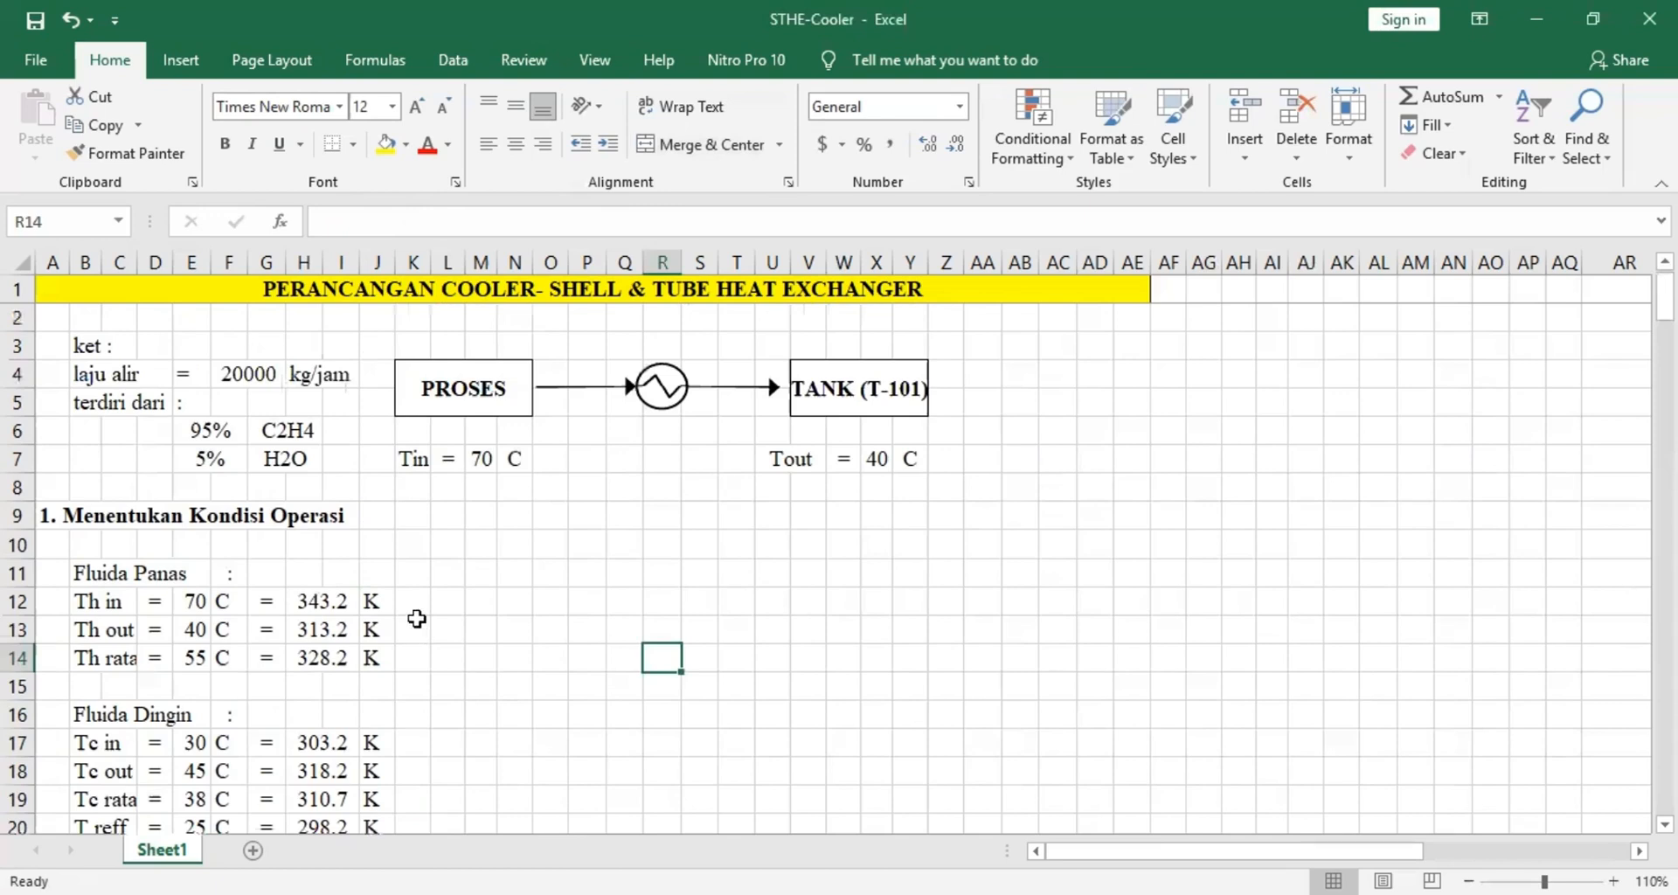
scroll(415, 623, "down", 3)
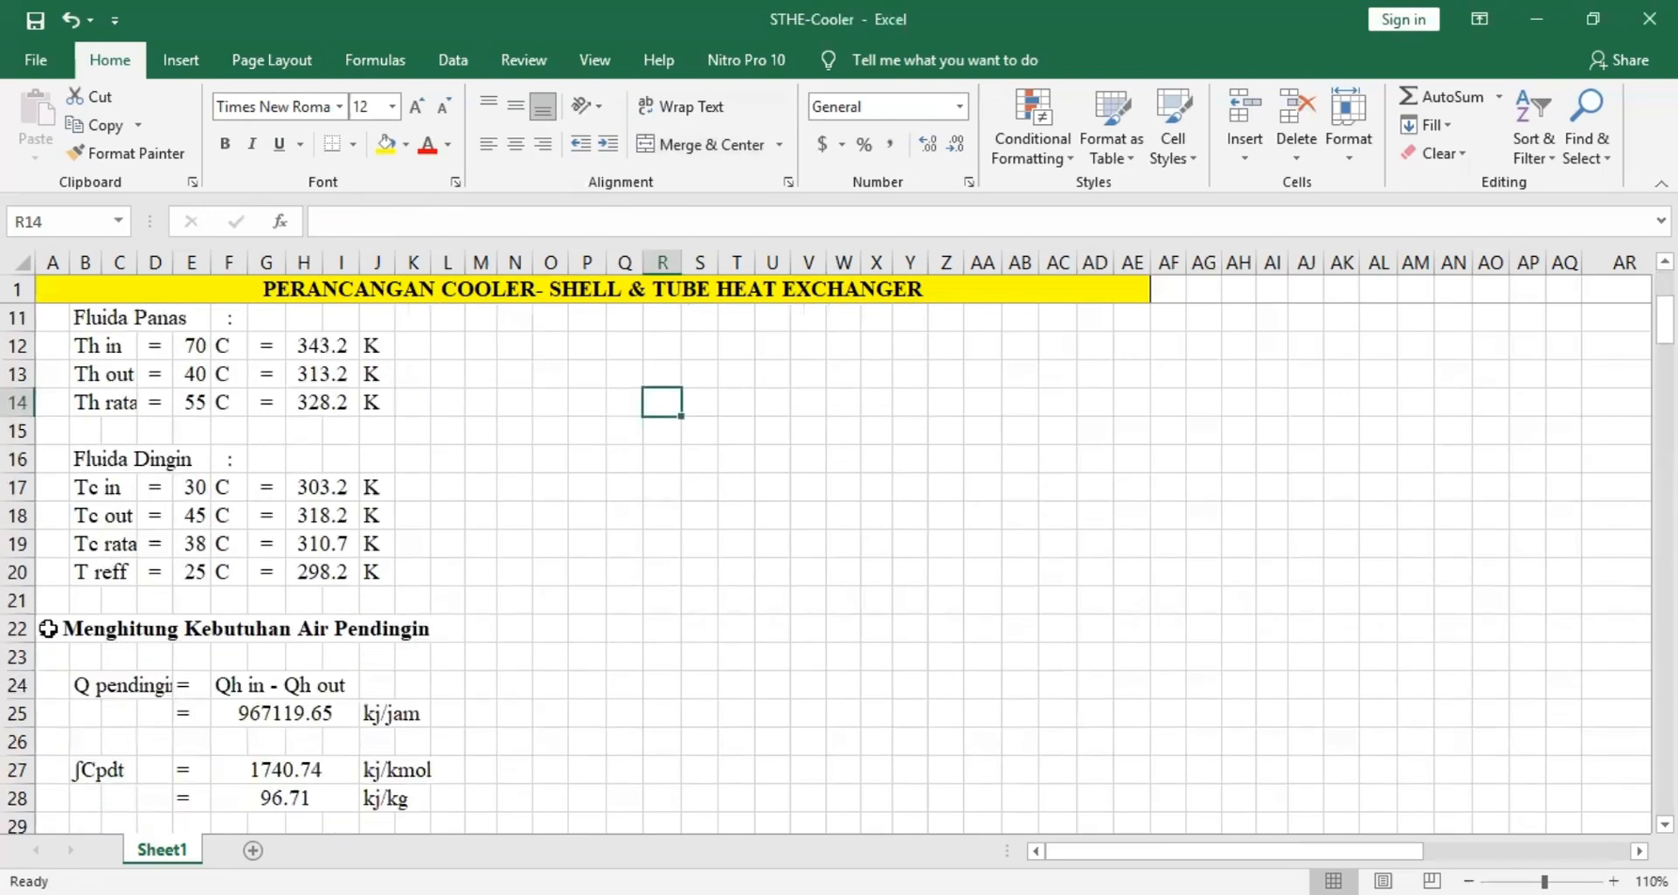
left_click(48, 628)
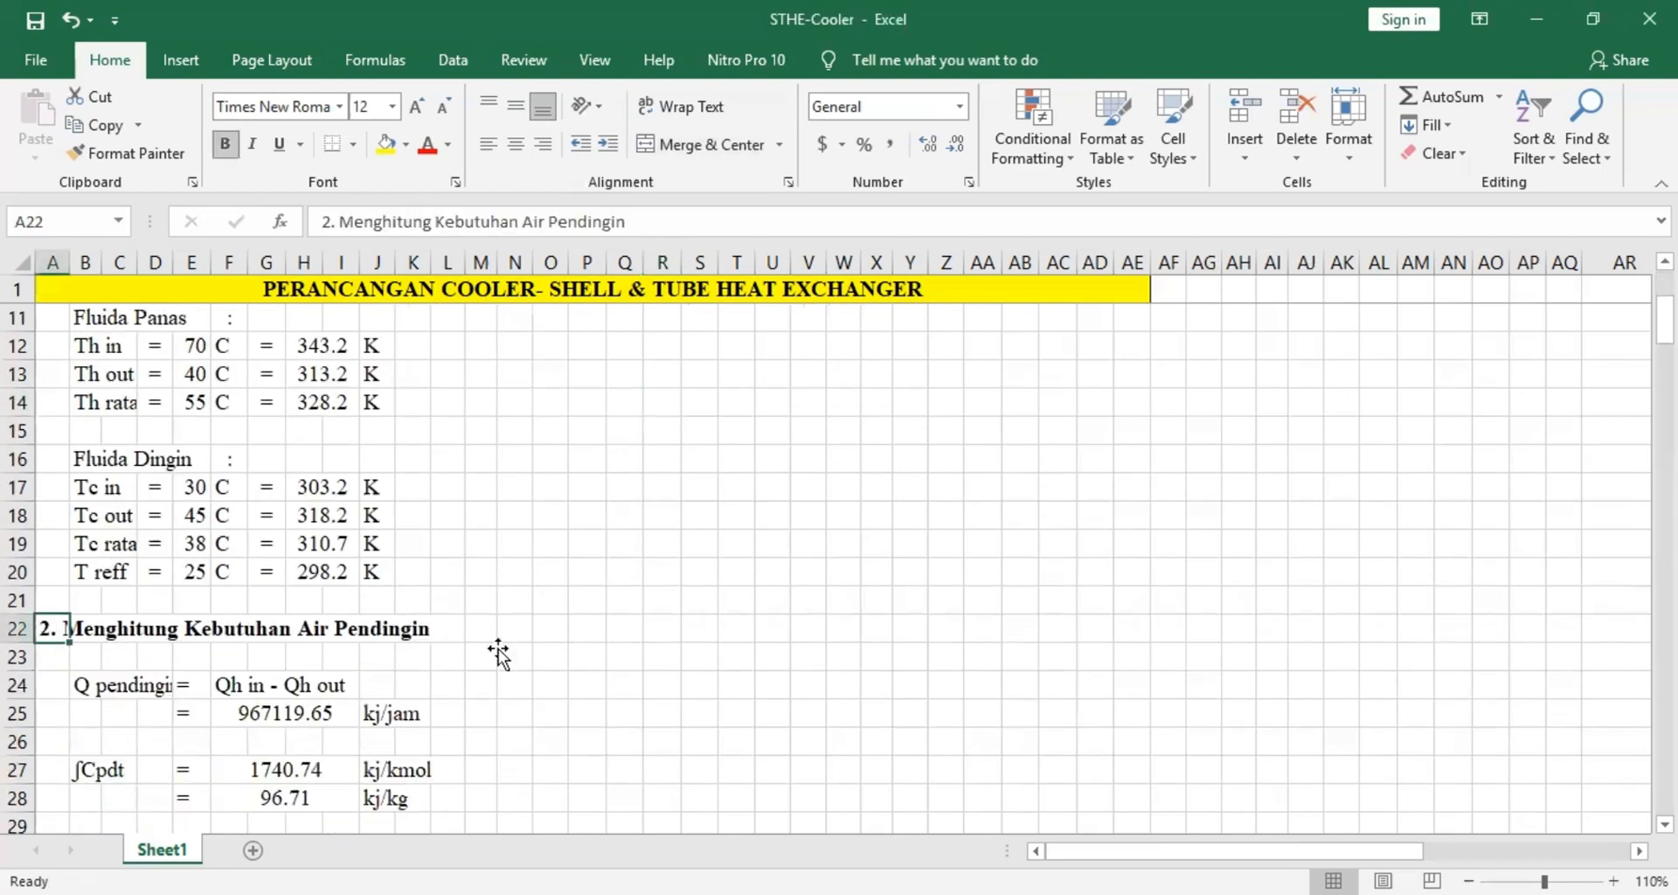
left_click(502, 654)
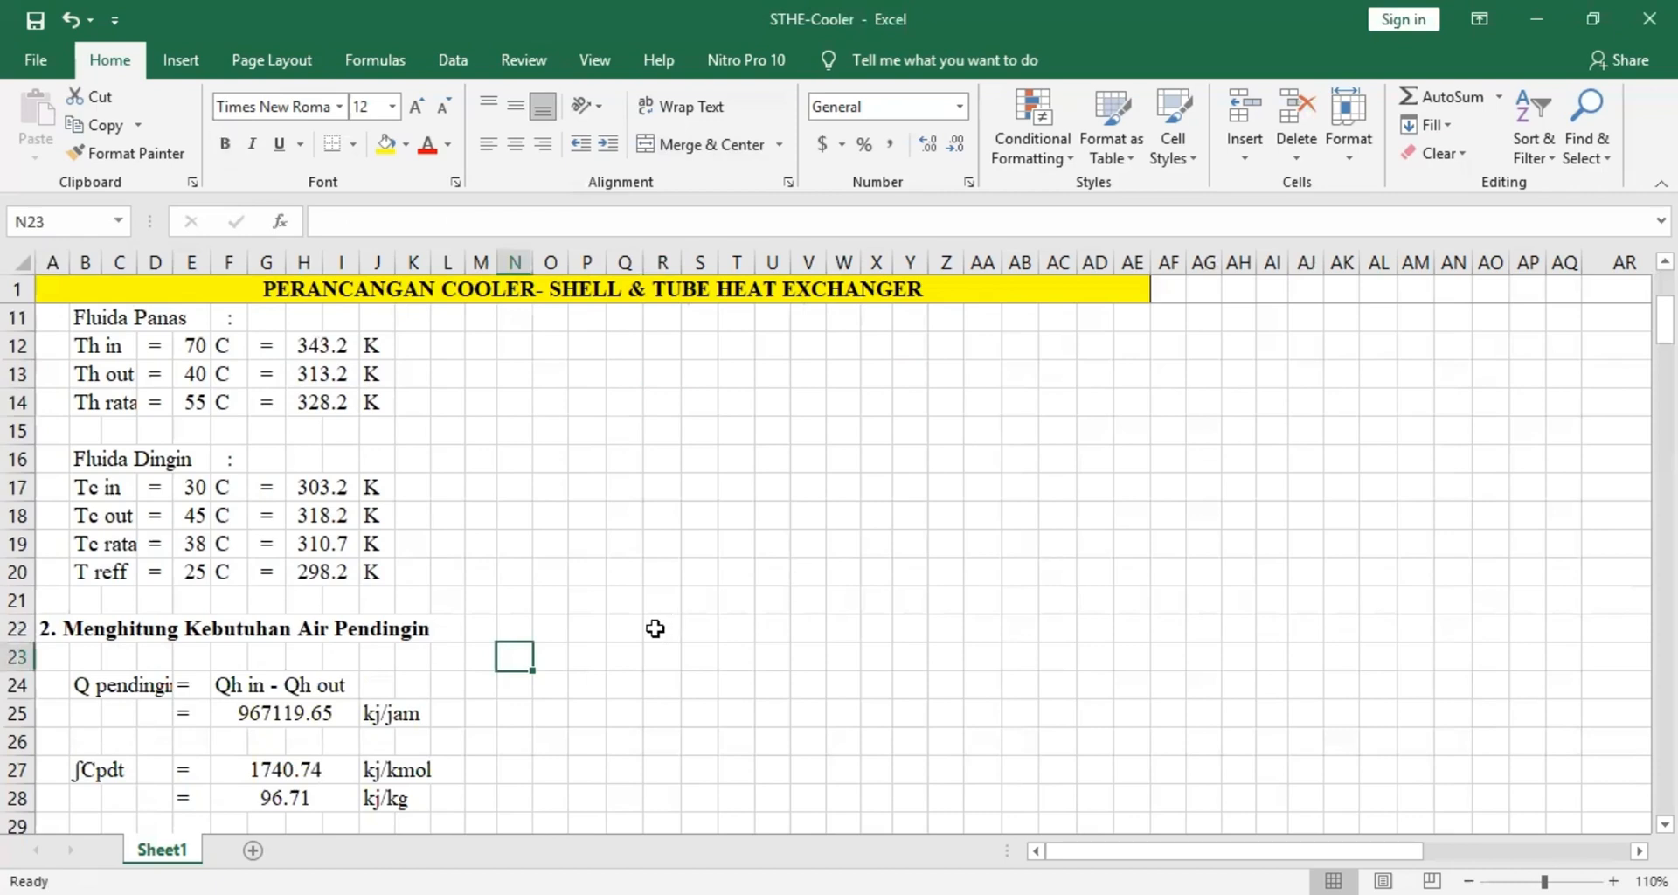
Examine the Q pendingin heat-load rows and the Cp integral rows in the cooling-water requirement section.
scroll(656, 628, "down", 1)
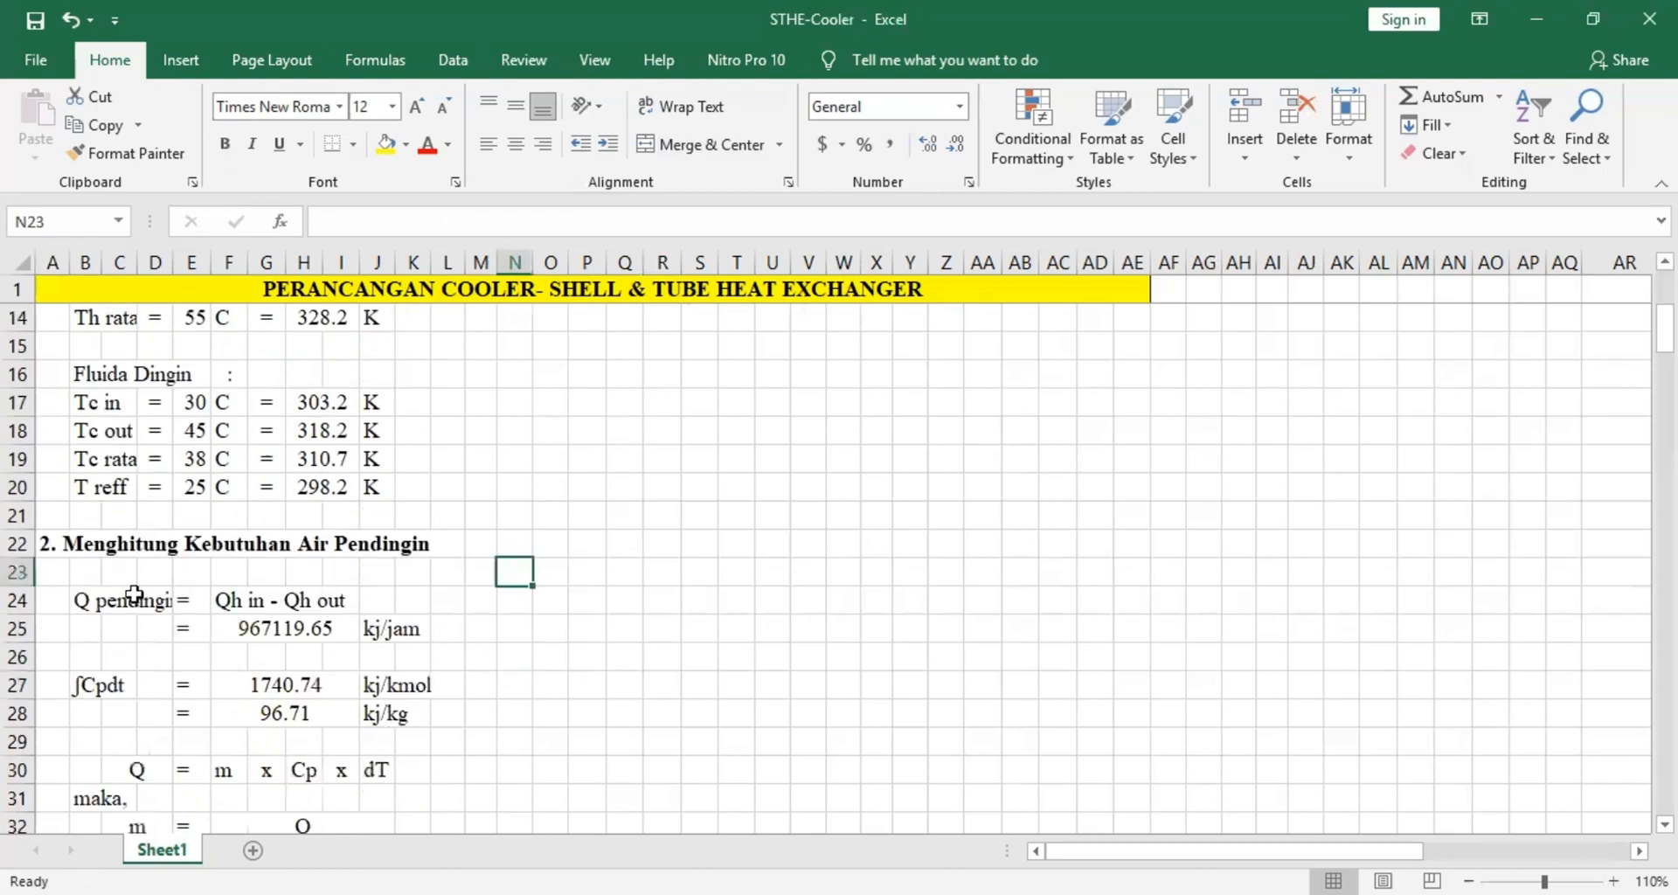
left_click(77, 612)
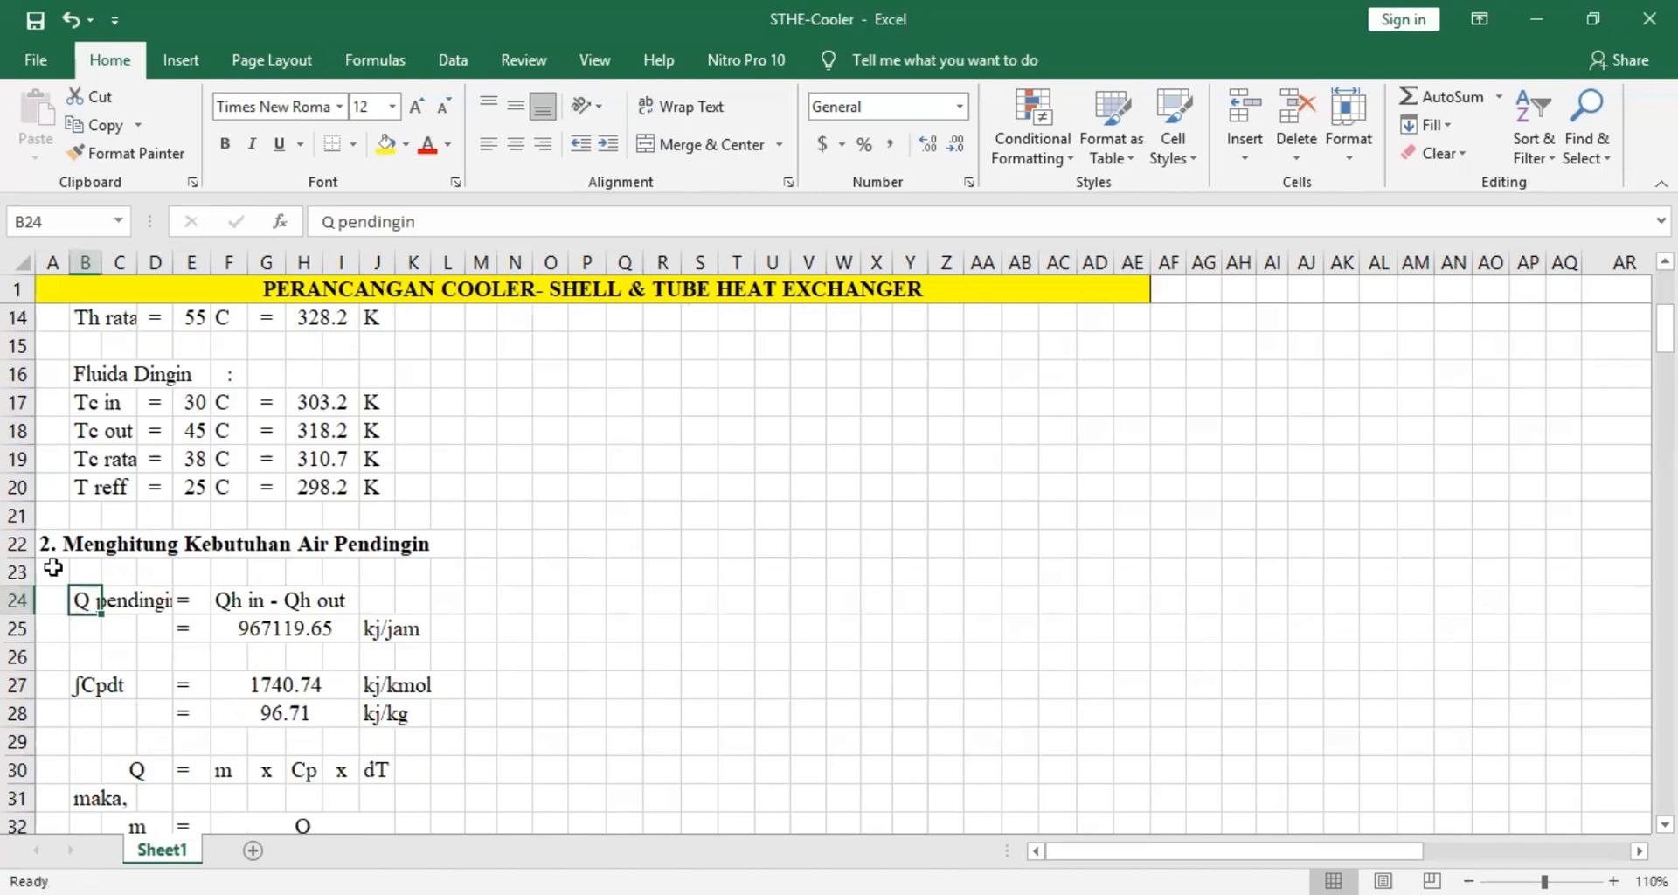
left_click_drag(54, 574, 481, 631)
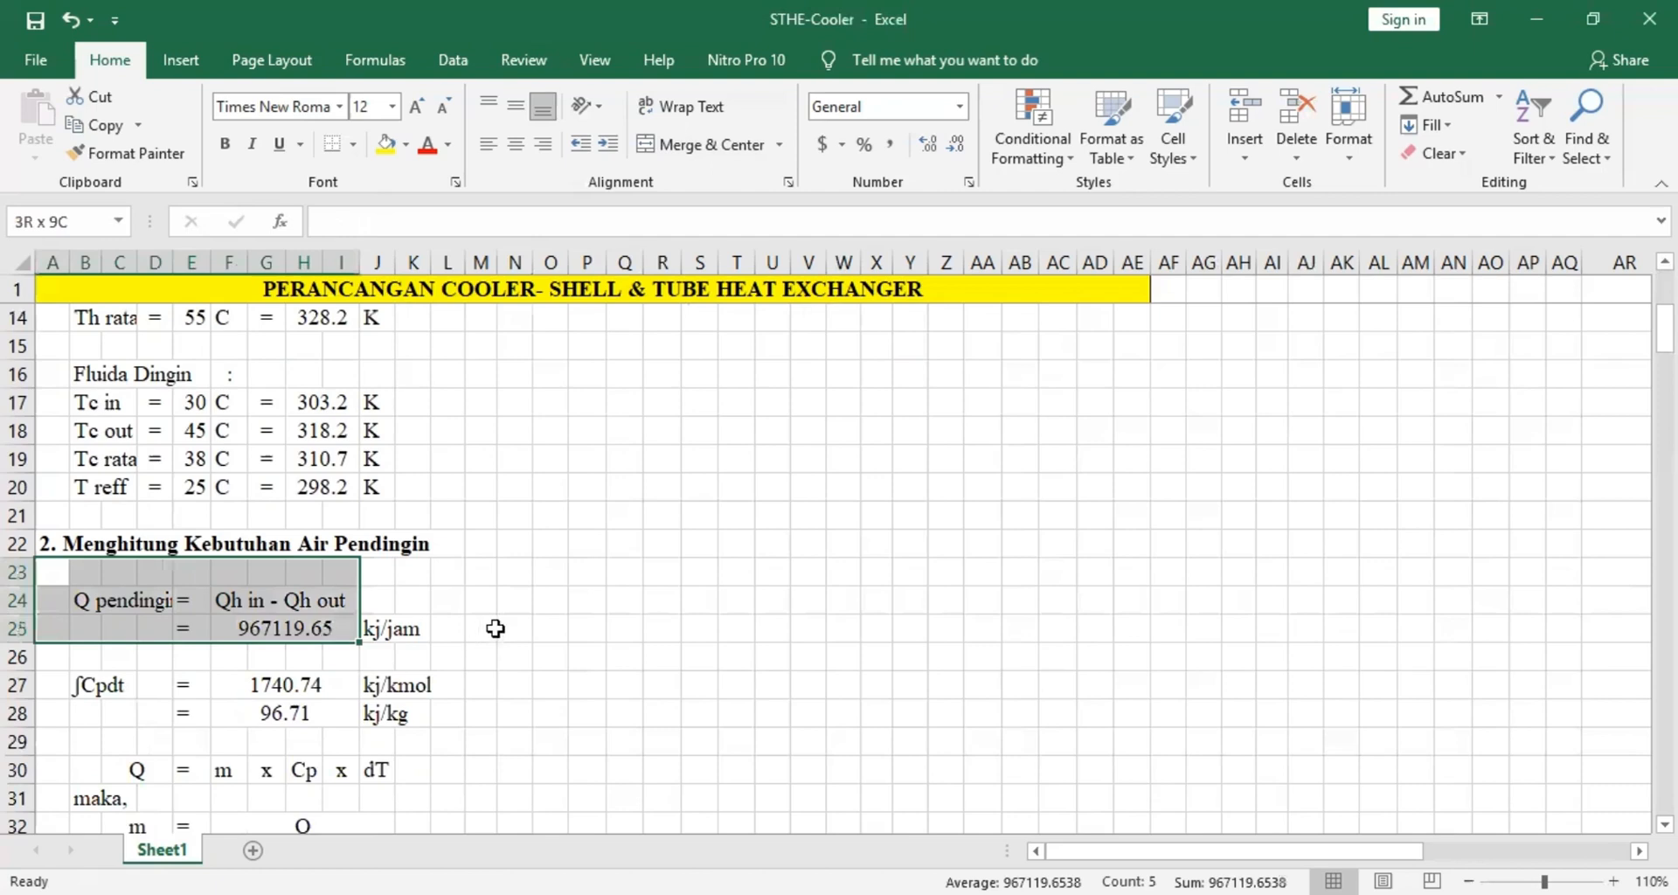
left_click(495, 628, "shift")
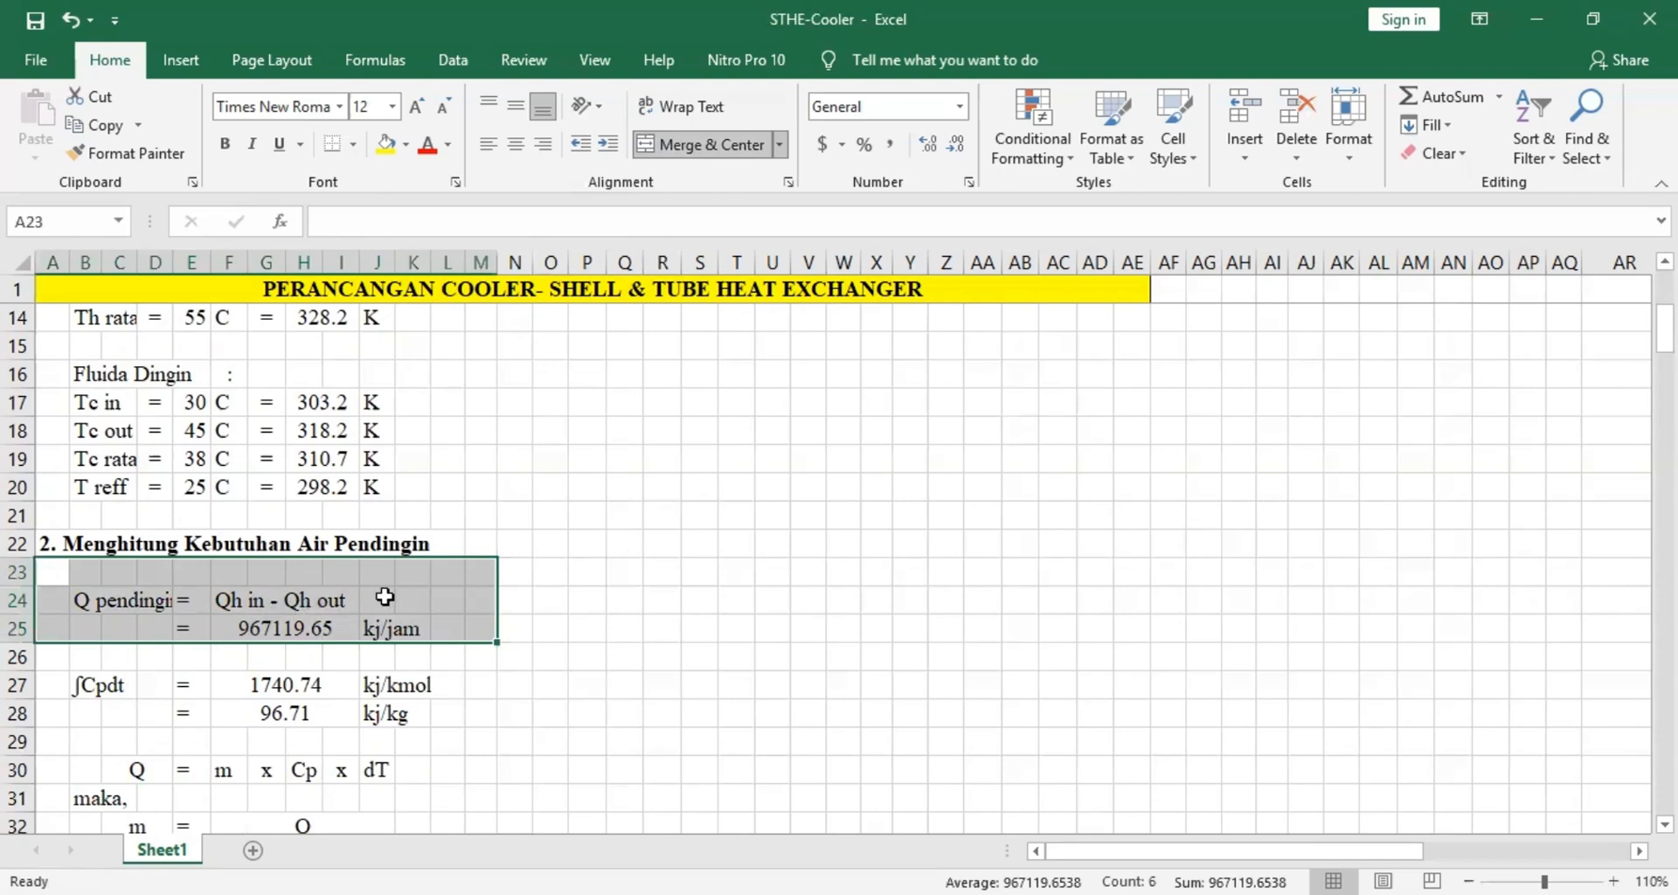
left_click(597, 633)
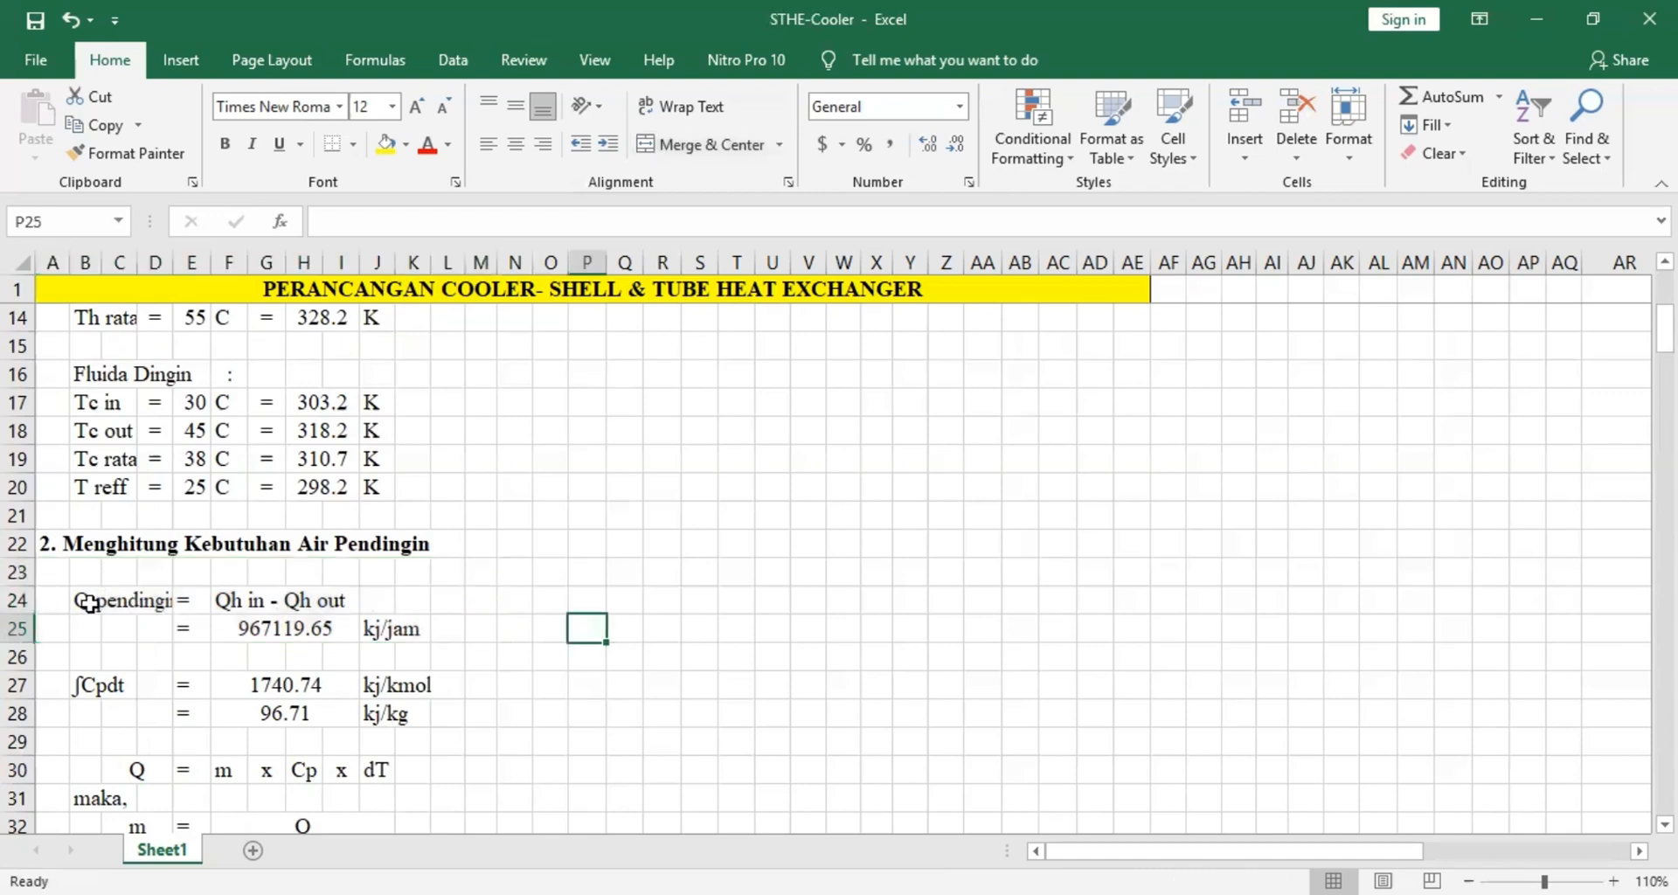
left_click(90, 603)
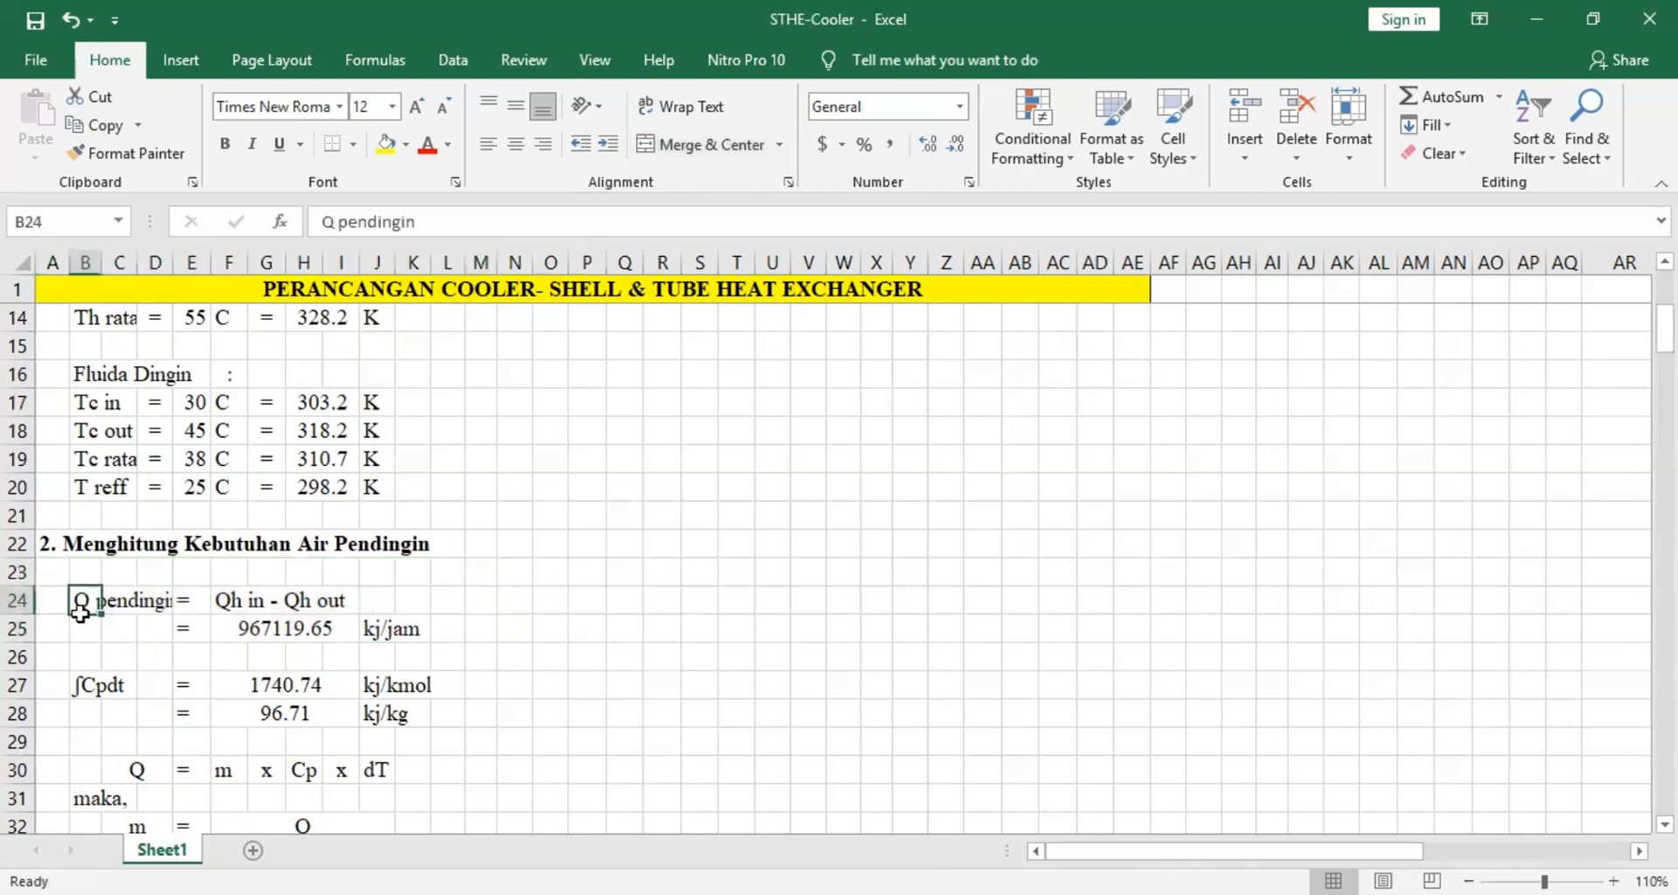
scroll(81, 613, "down", 1)
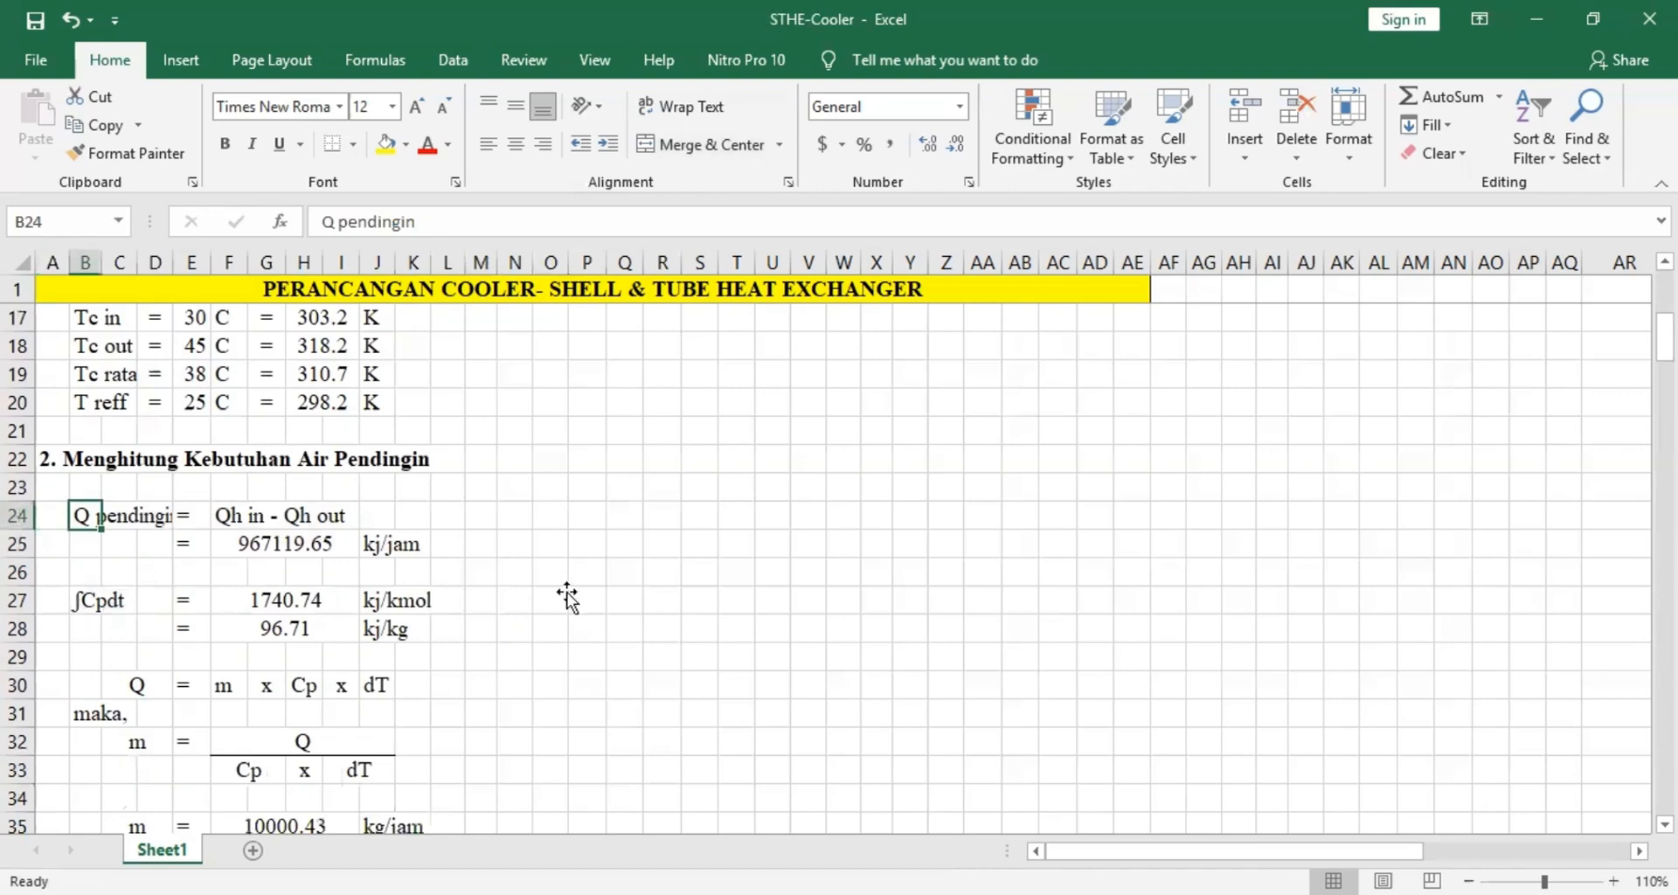
left_click(567, 597)
scroll(128, 599, "down", 1)
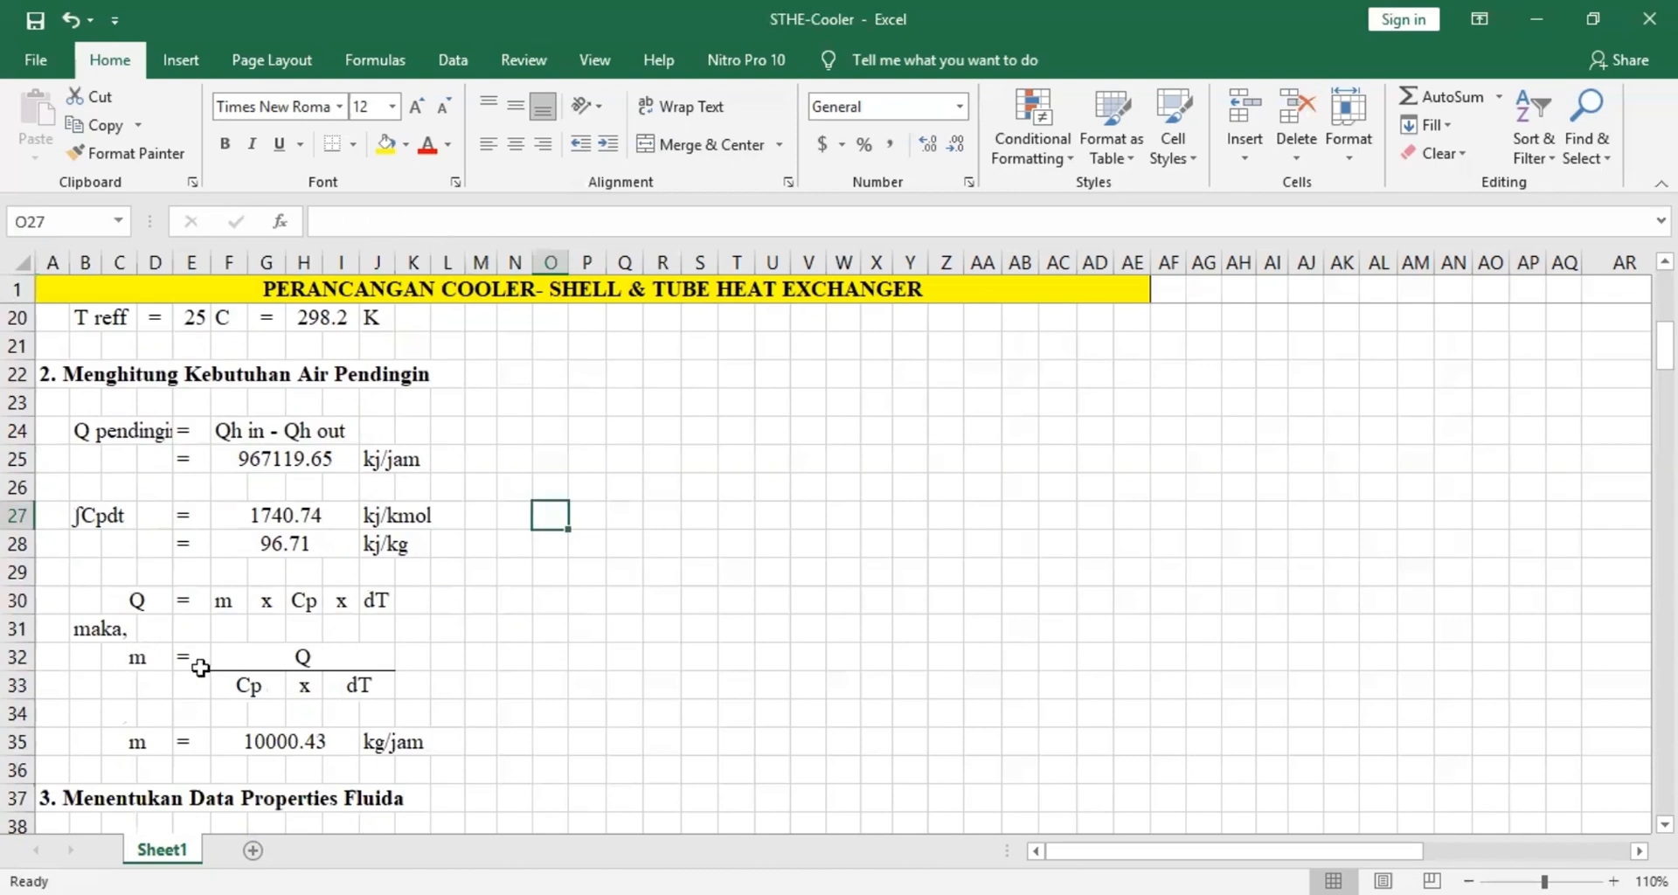
Inspect the formula for the cooling-water mass flow m and the Q pendingin and ∫Cpdt rows it depends on.
left_click(311, 736)
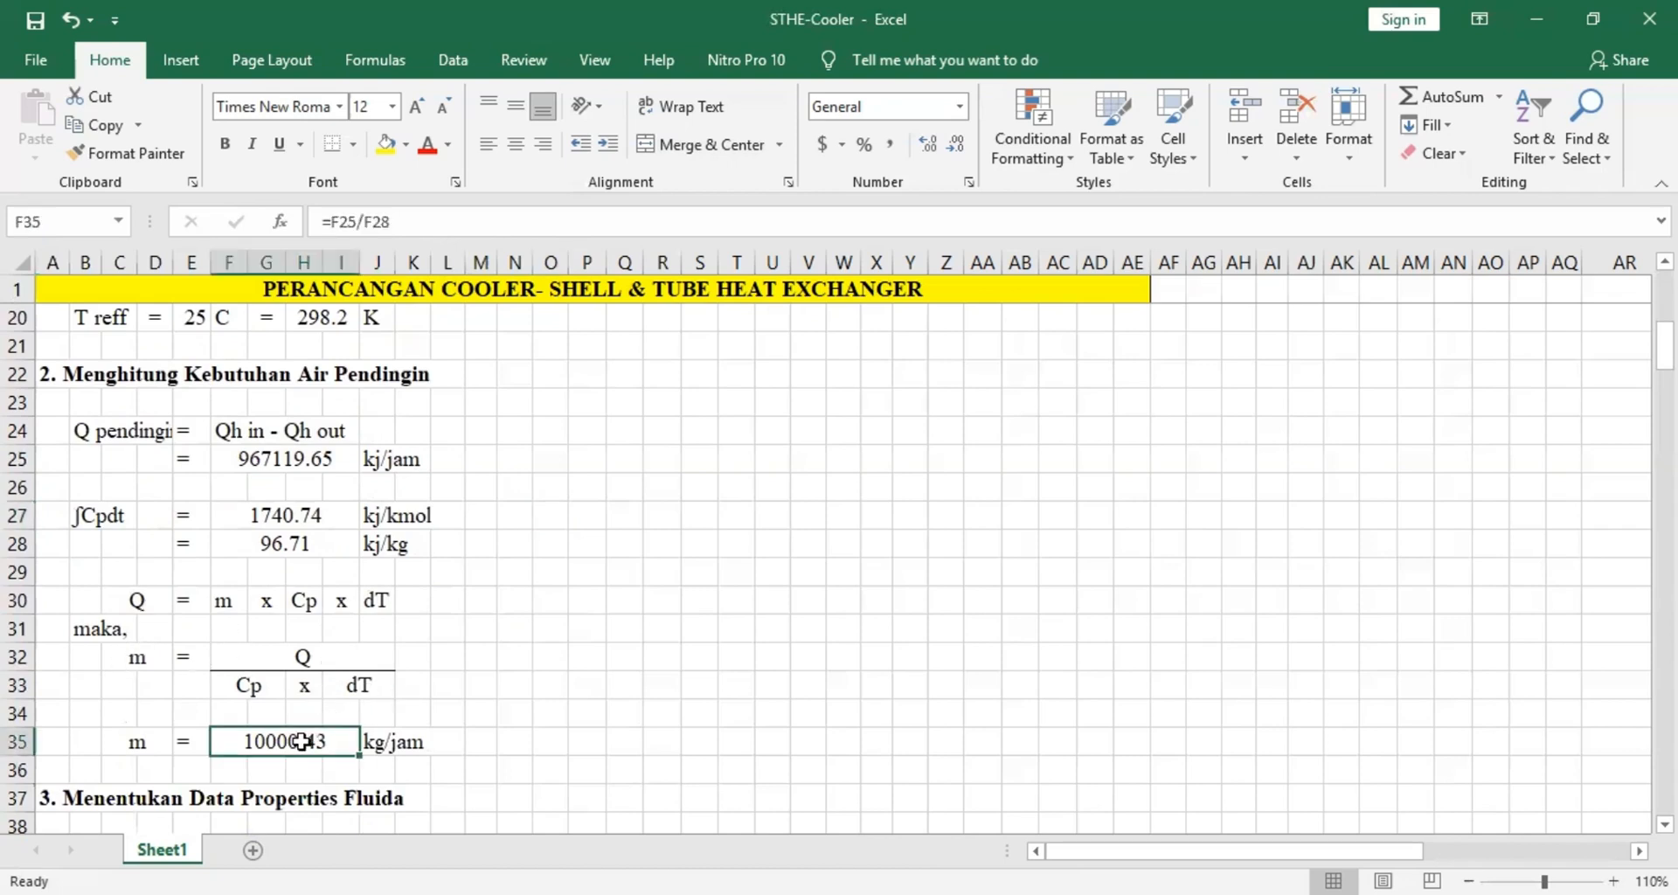
left_click(457, 221)
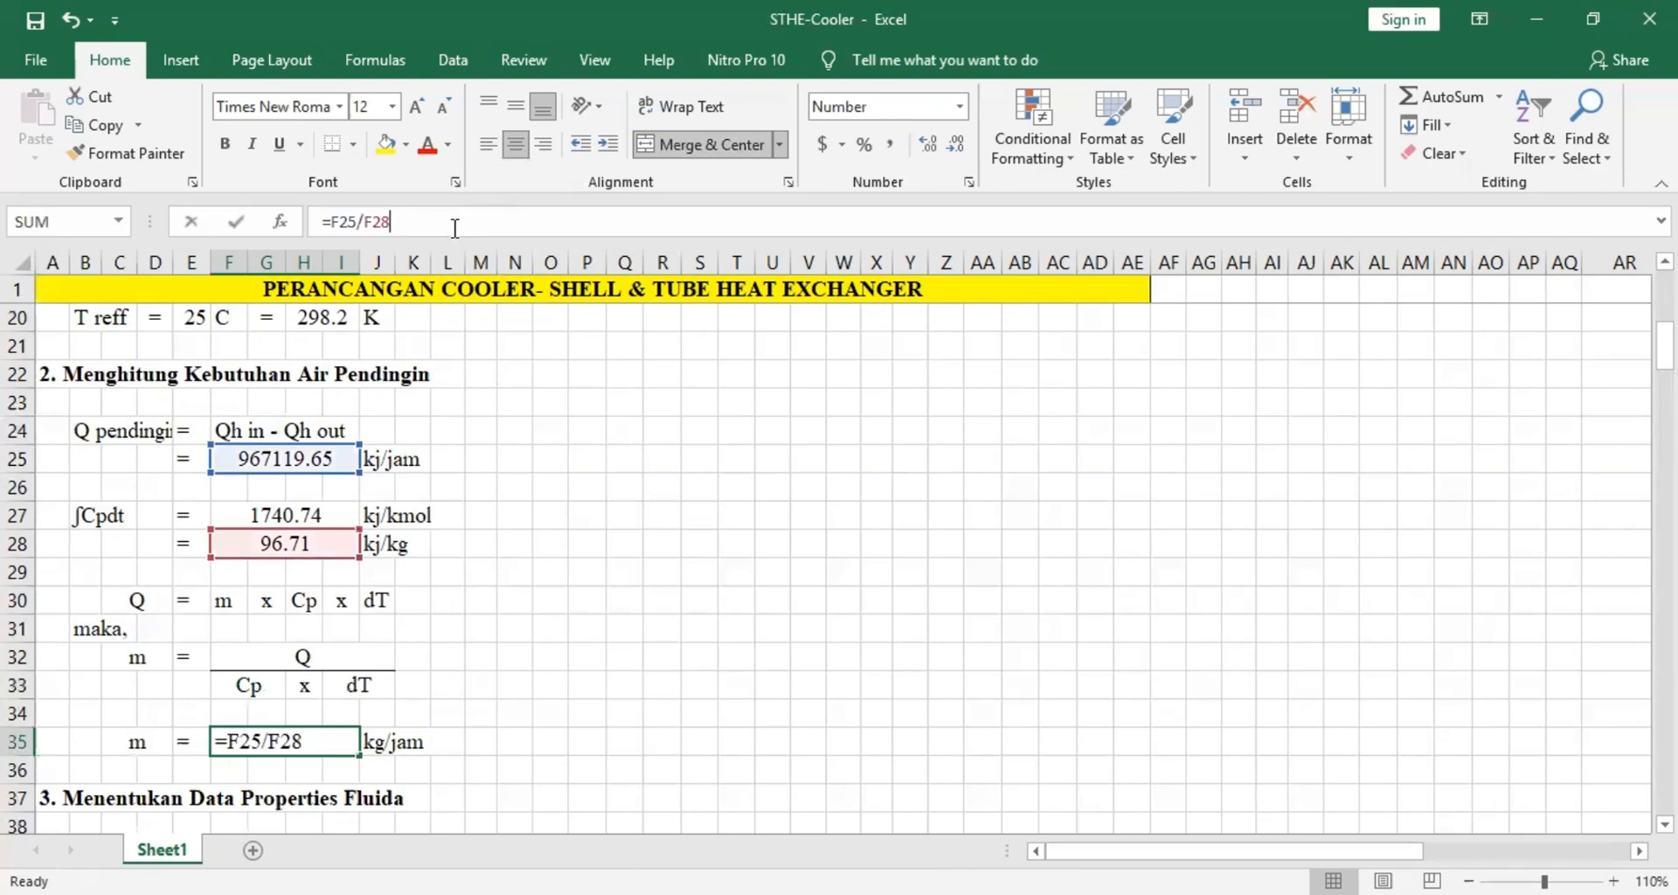
left_click(507, 741)
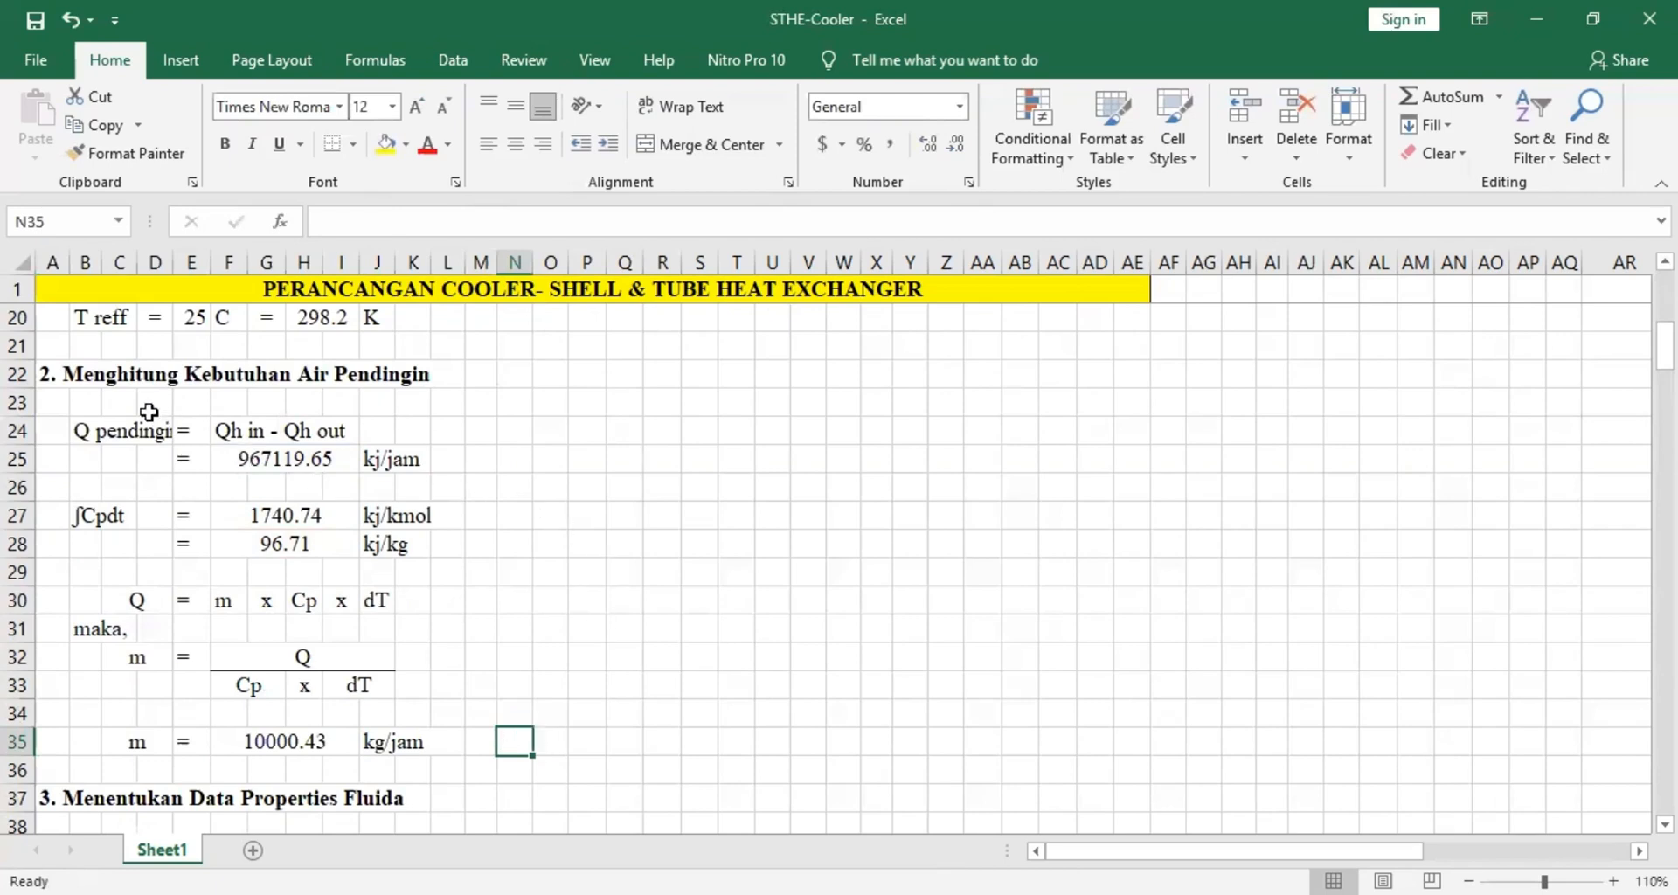
left_click_drag(92, 402, 480, 543)
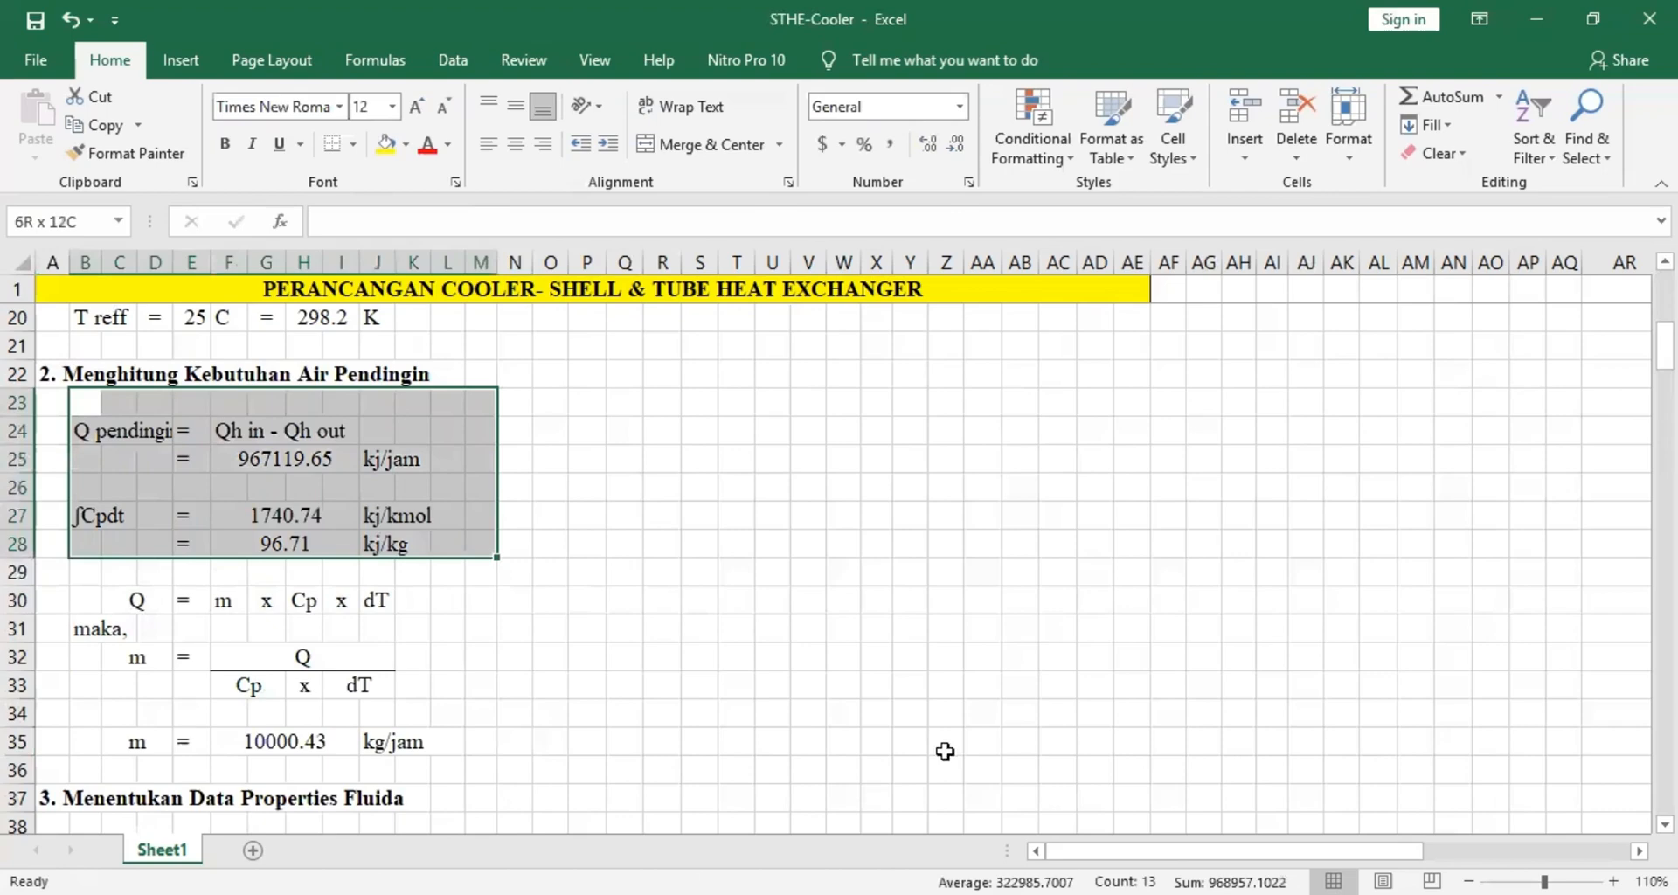
left_click(1057, 596)
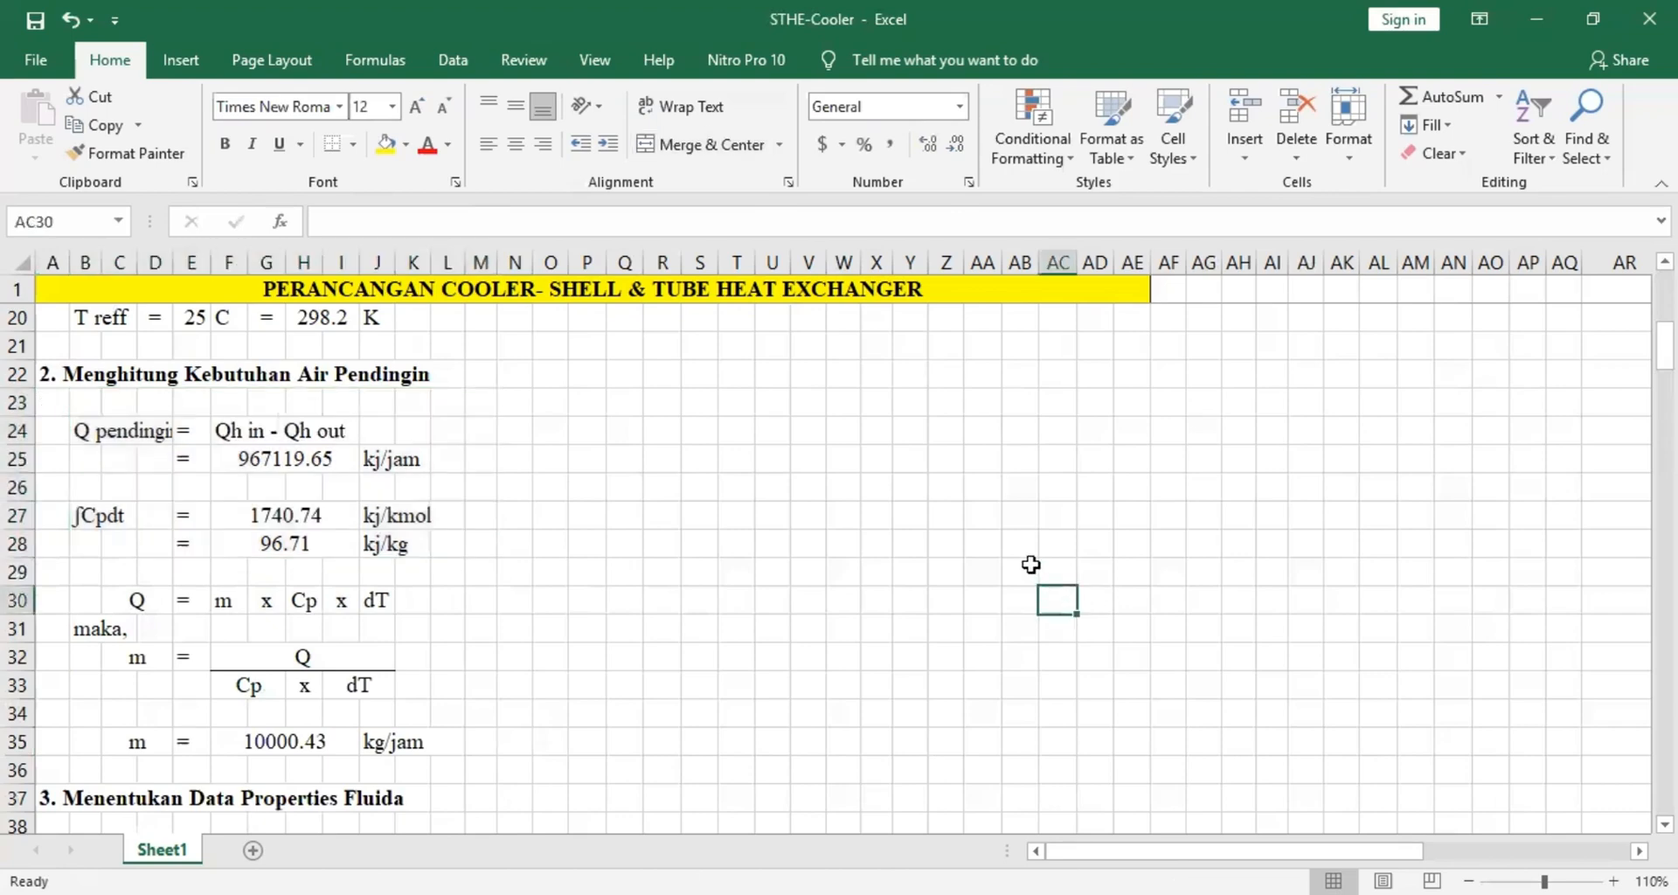
Examine the Qin/Qout and Cw in/Cw out tables beside the heat capacity (Cp) data of both fluids.
scroll(1029, 565, "down", 9)
scroll(1028, 565, "down", 1)
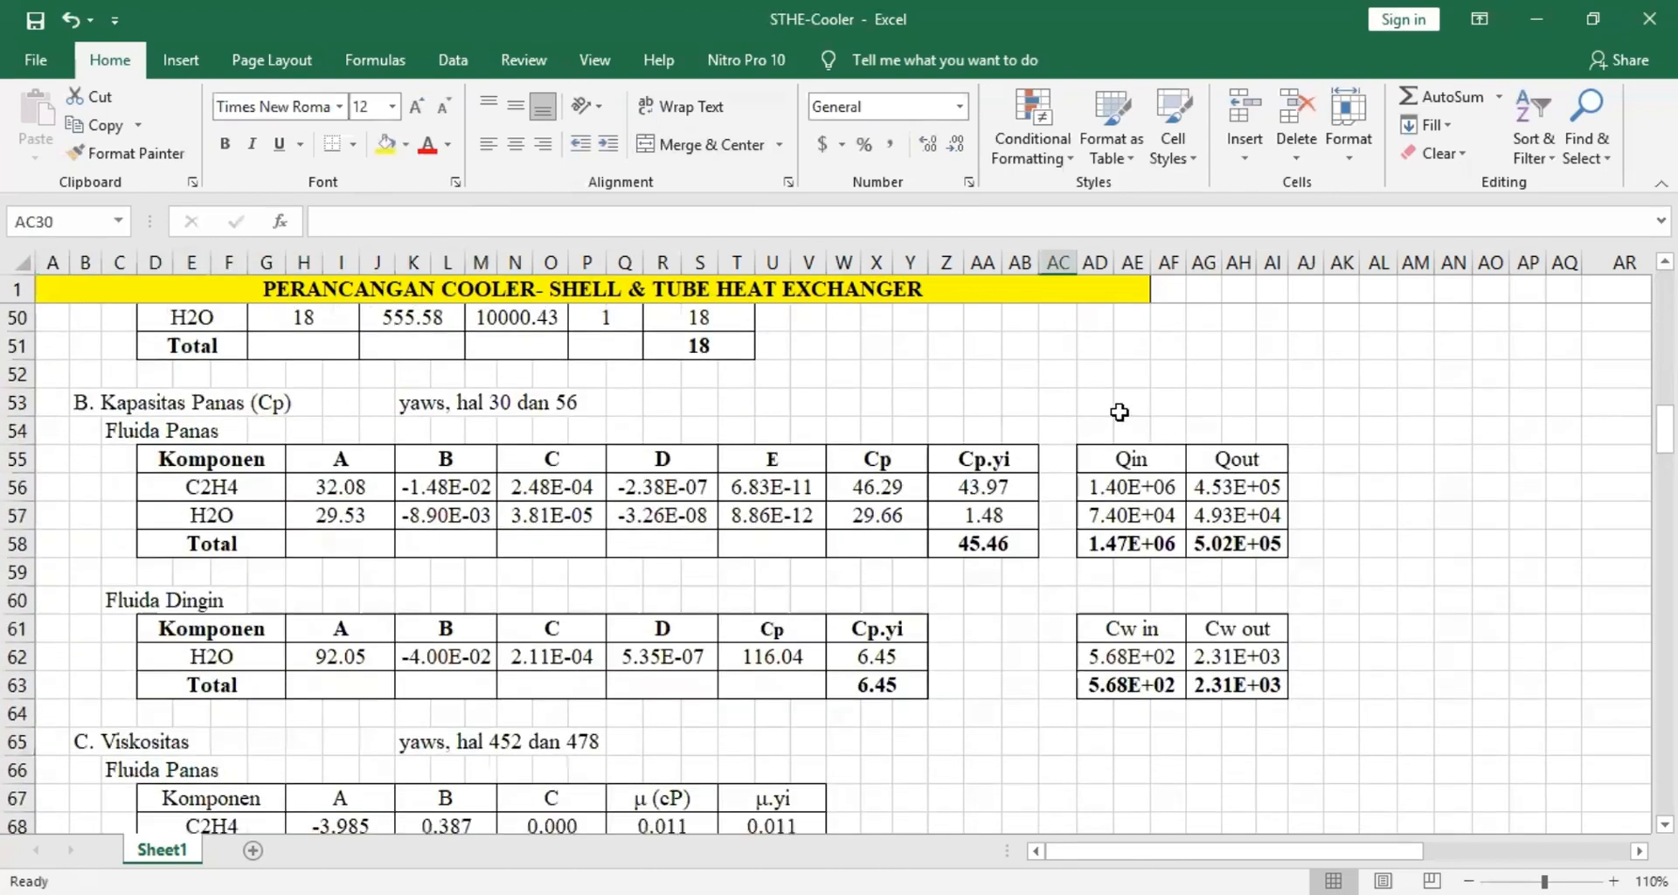
left_click(1132, 459)
left_click(1234, 452)
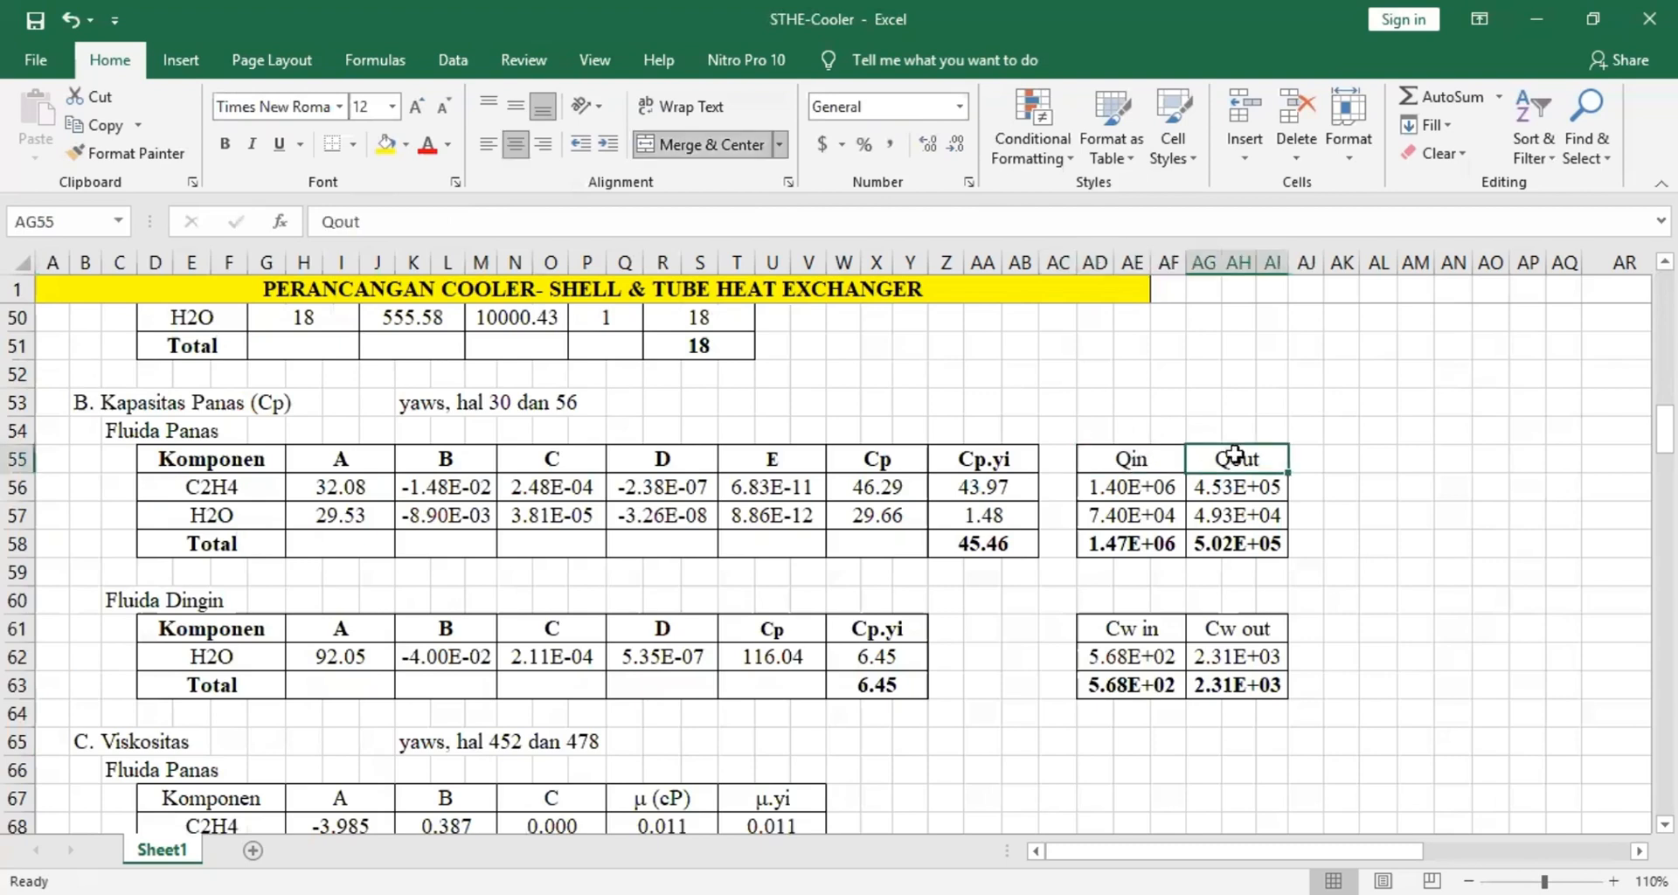
left_click(1140, 634)
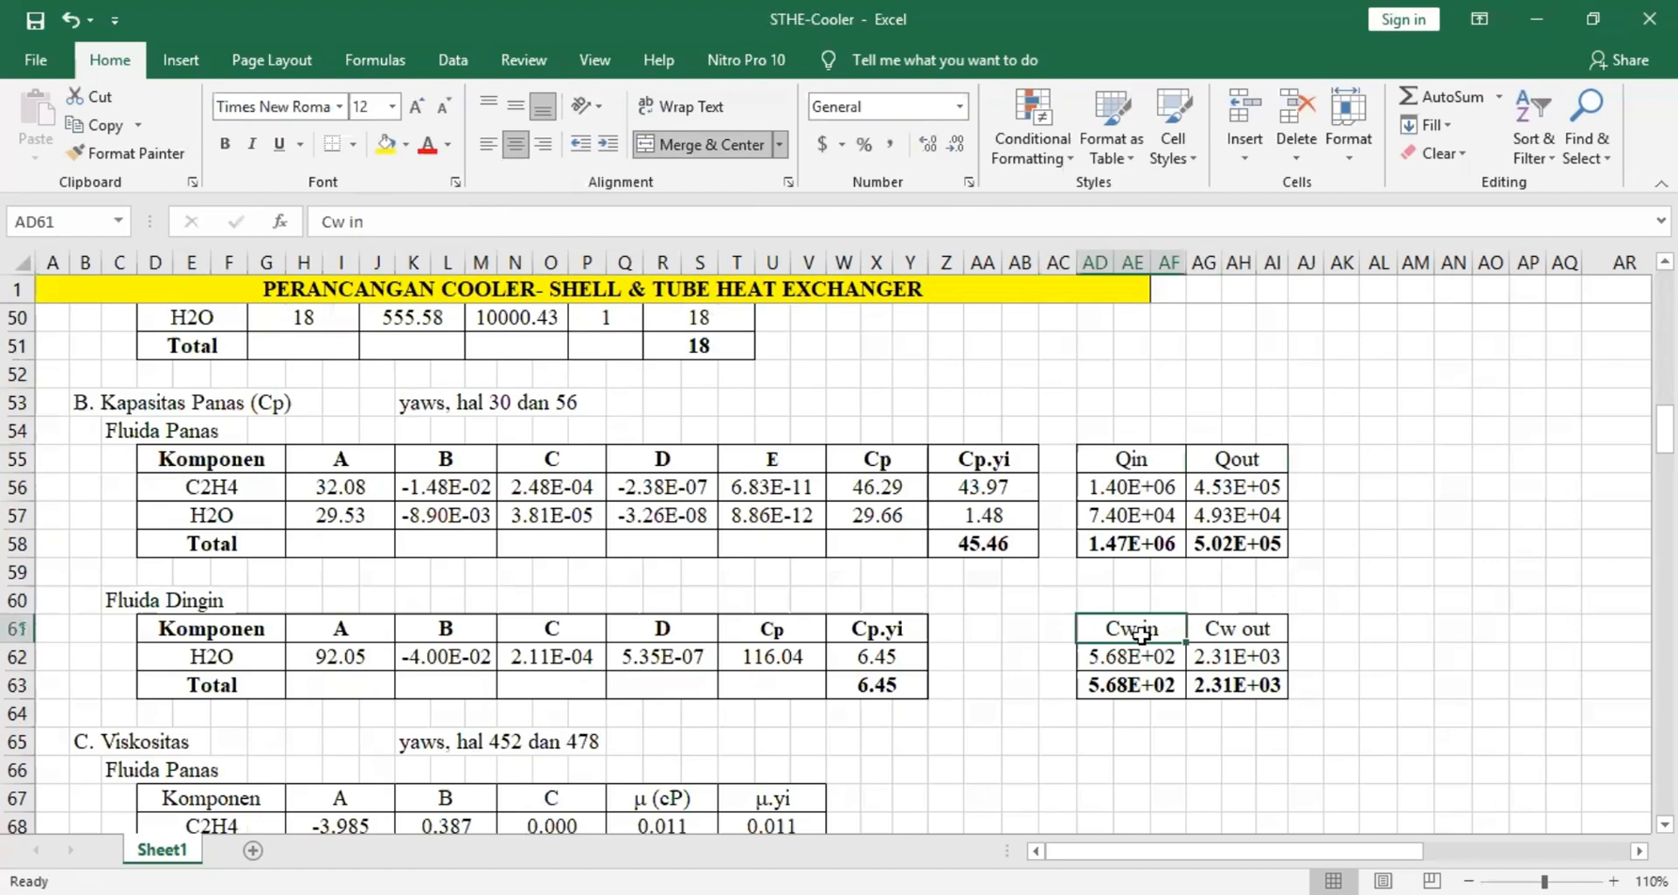
left_click(1245, 635)
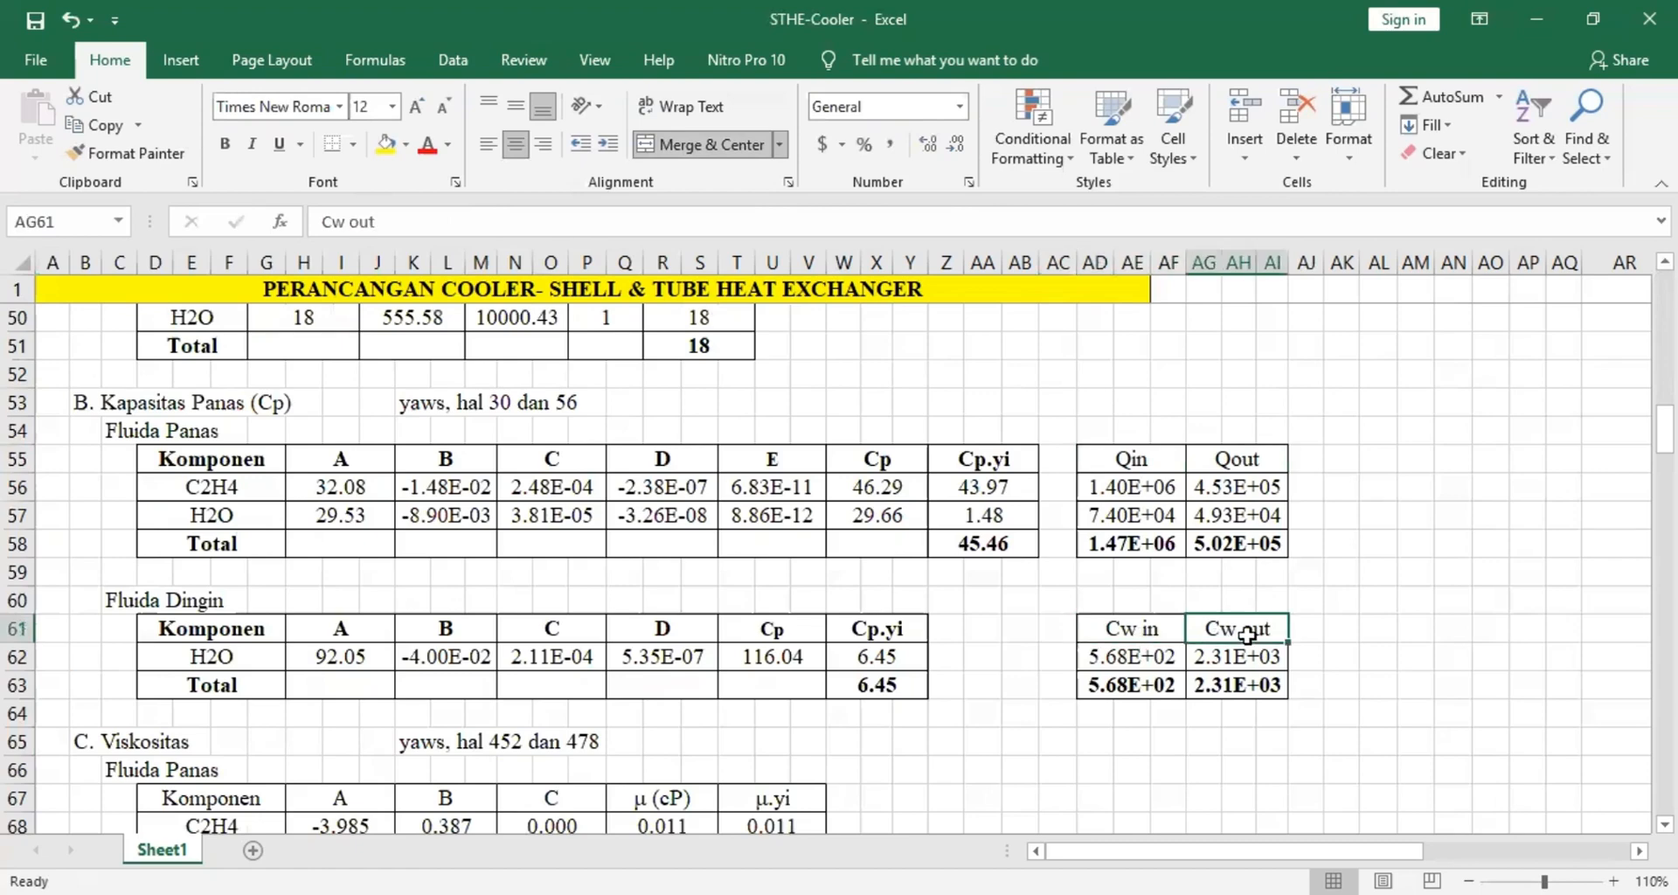
Compare the calculated cooling-water mass flow m with the process feed flow rate (laju alir) at the sheet's start.
scroll(1246, 635, "up", 9)
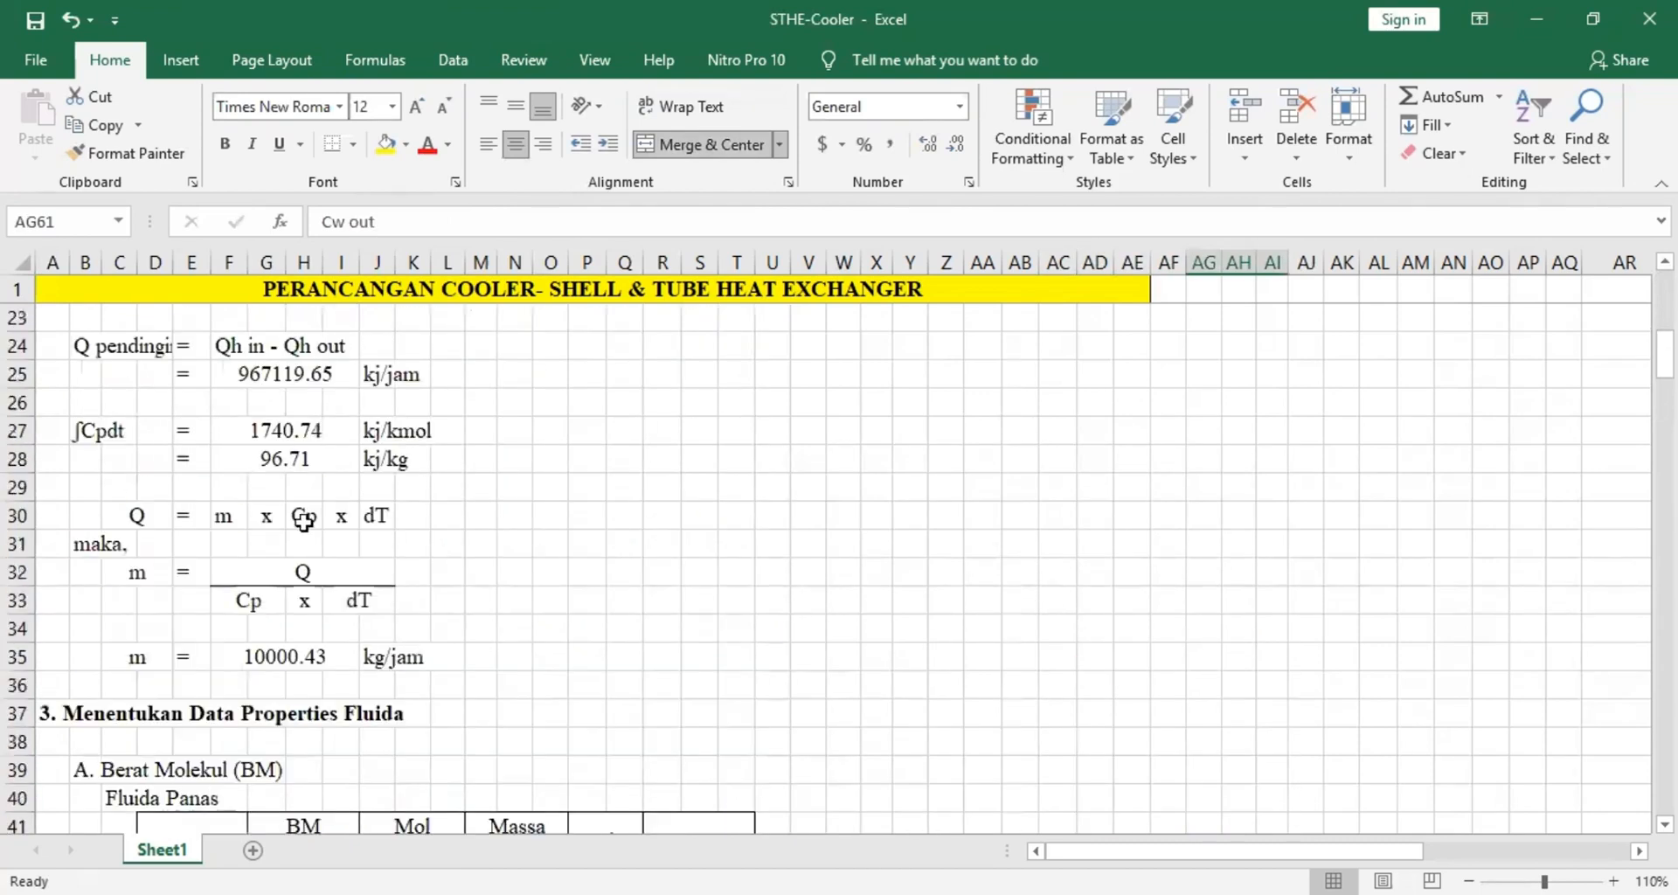
left_click_drag(46, 395, 525, 491)
left_click(623, 506)
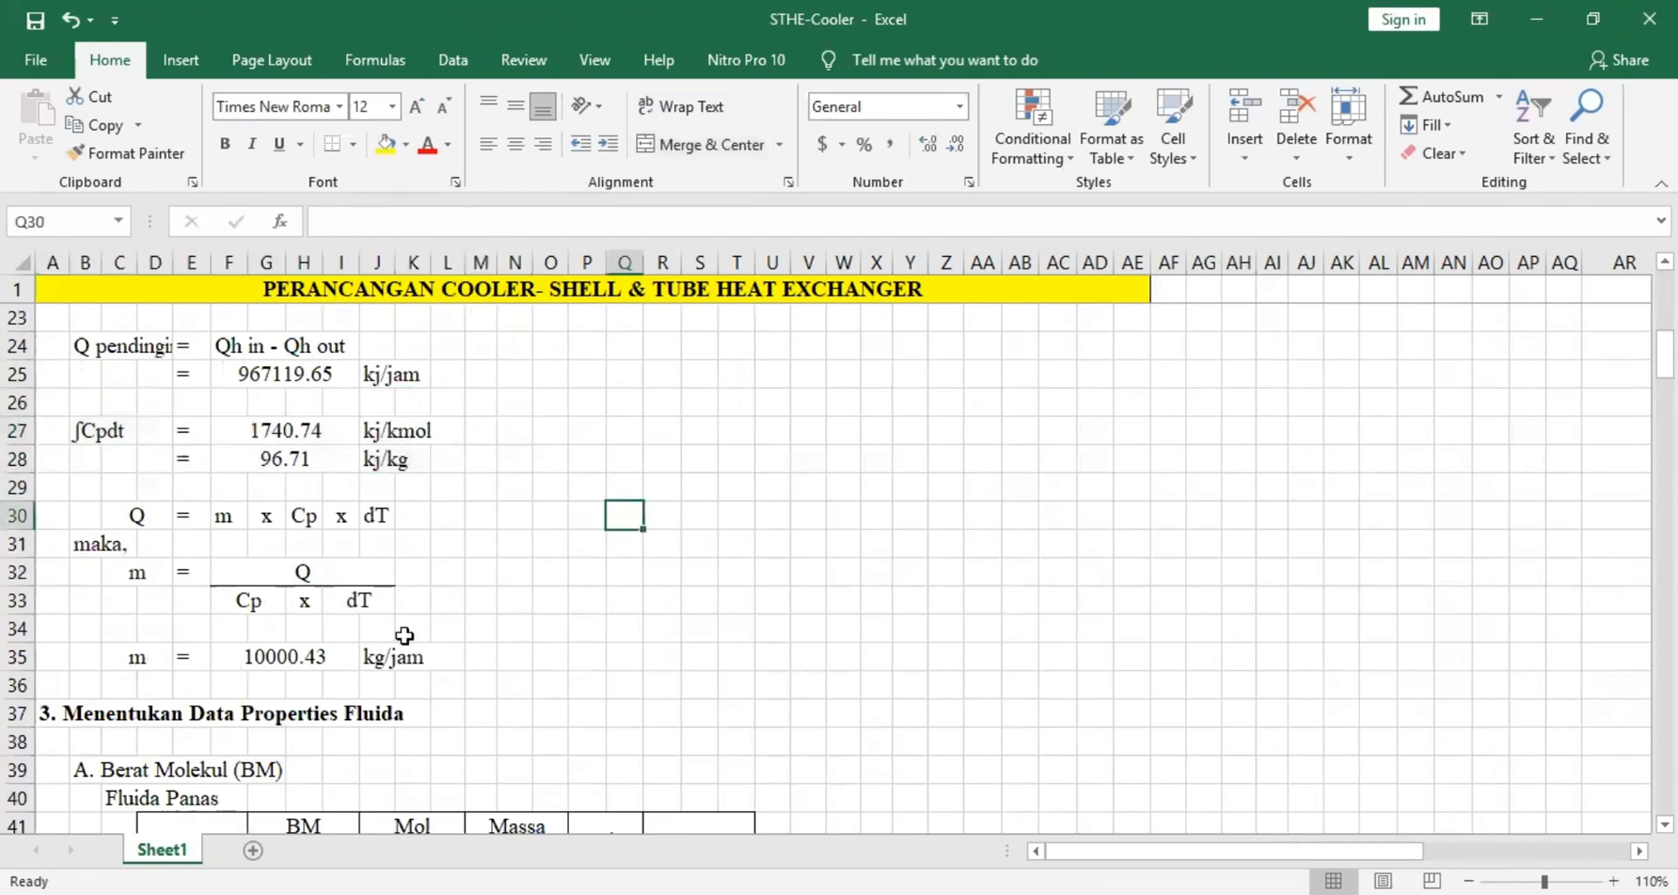
left_click(320, 659)
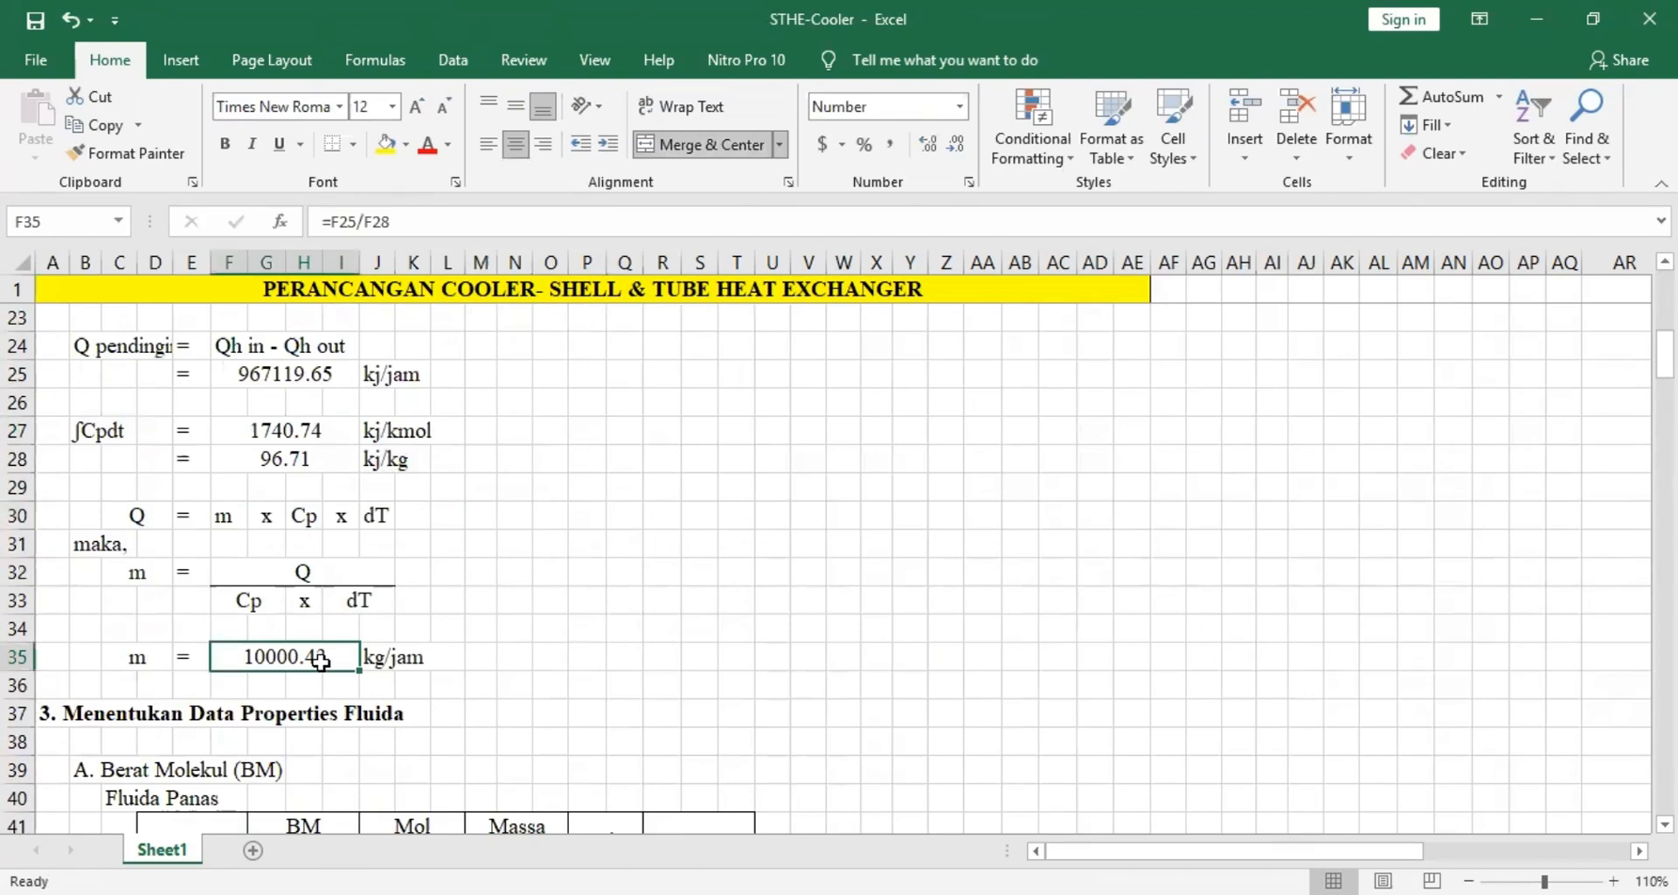
scroll(321, 660, "up", 7)
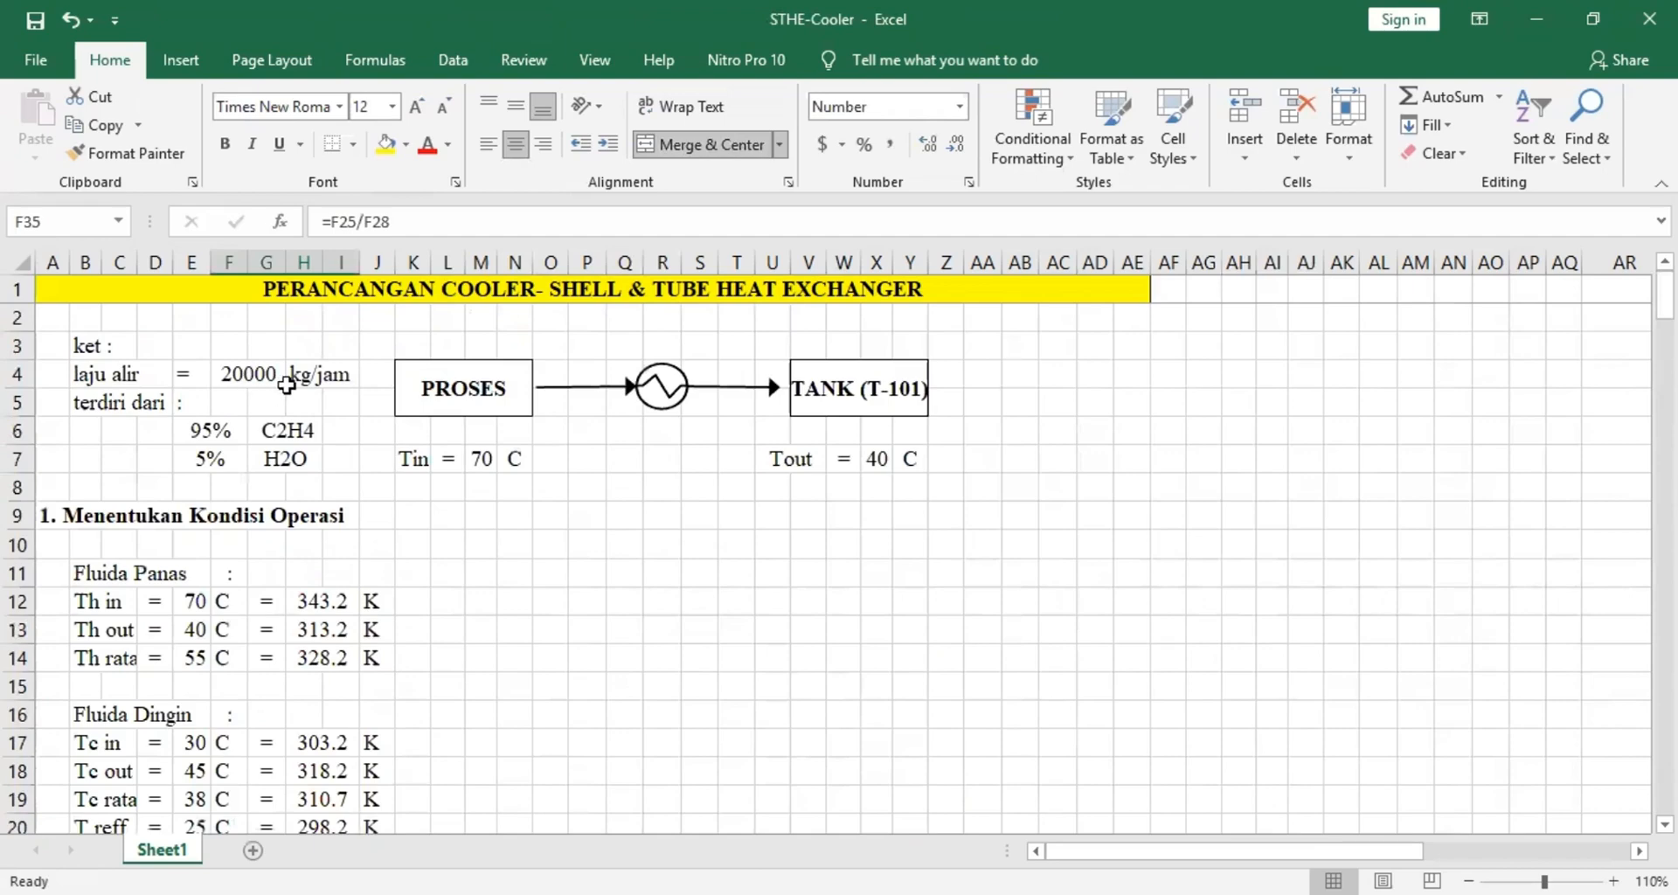
scroll(332, 428, "down", 8)
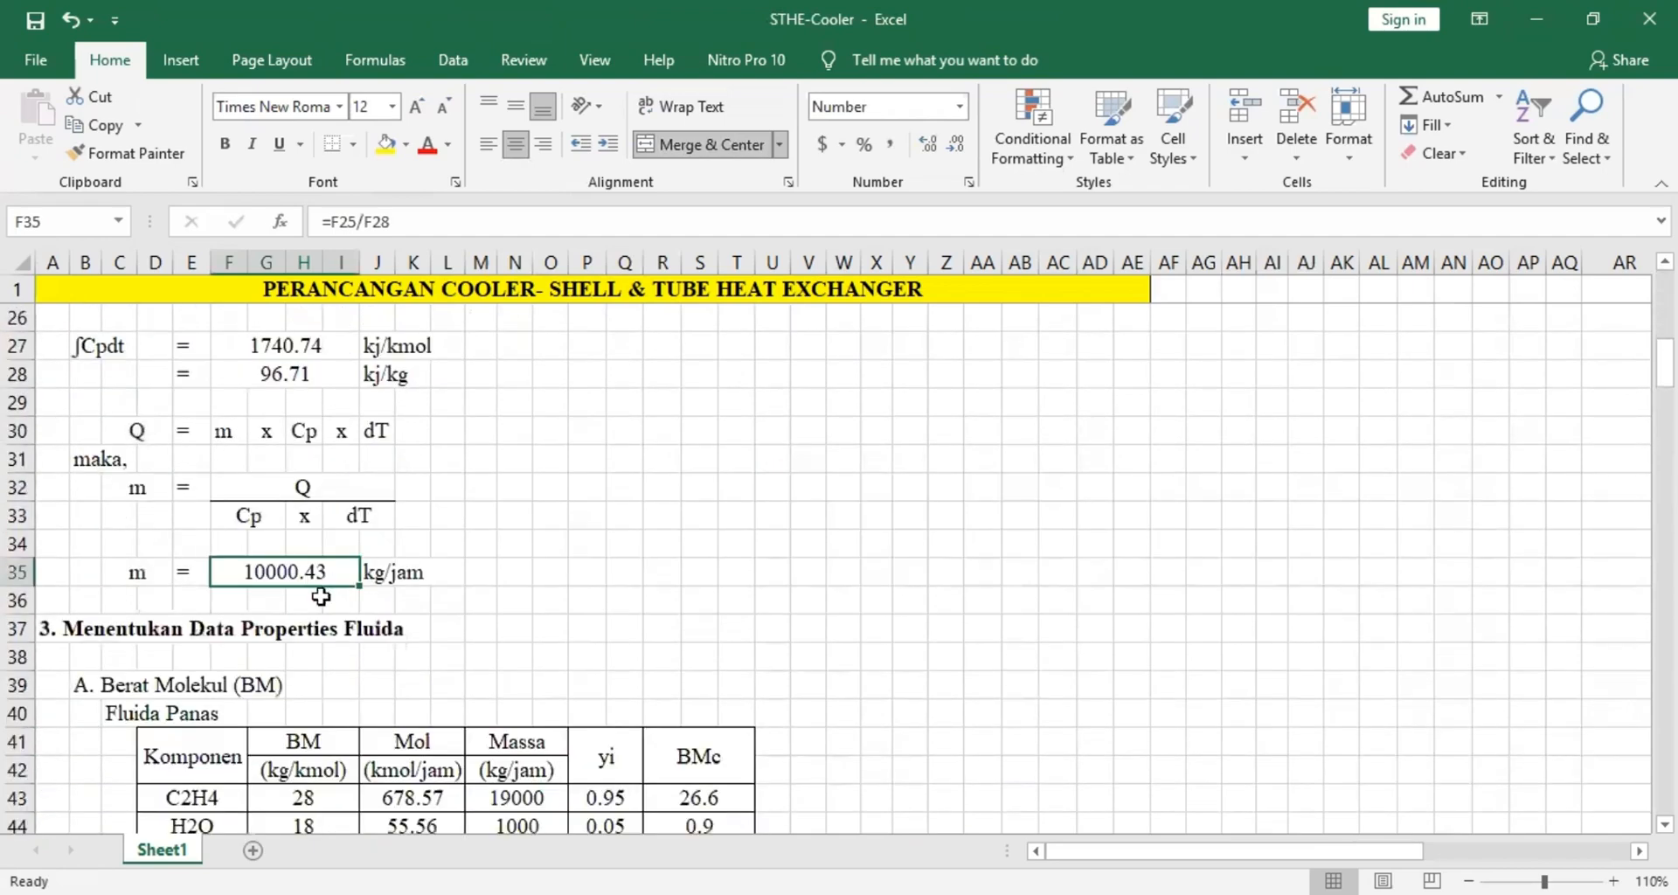
left_click(655, 511)
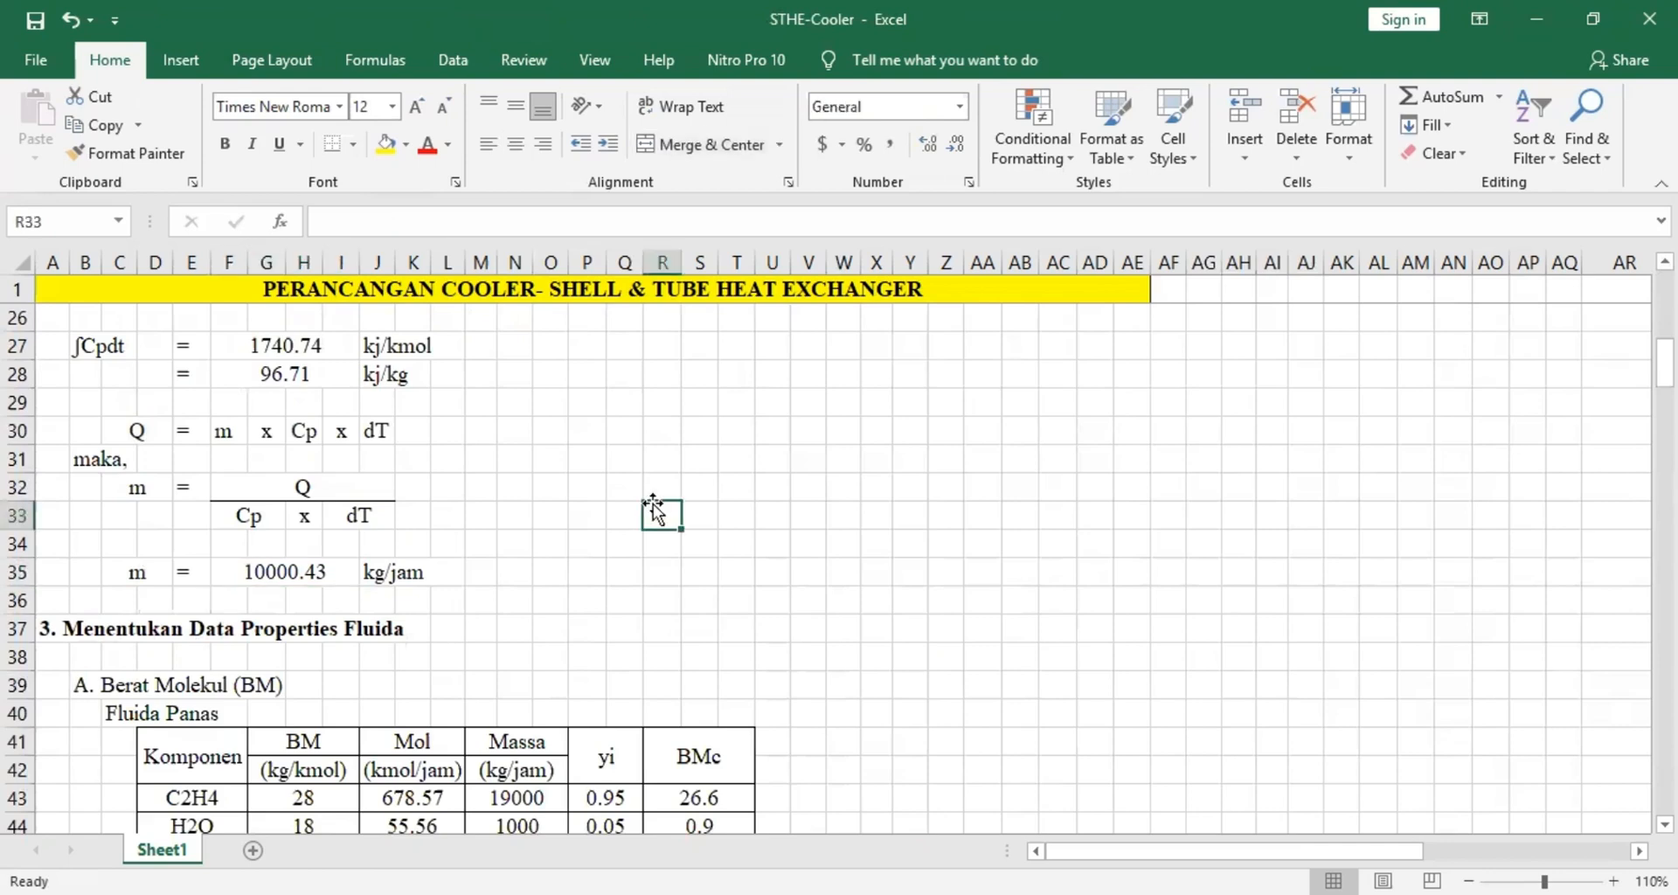
Review the start of section 3, Menentukan Data Properties Fluida, and its molecular weight (Berat Molekul) subsection.
scroll(655, 511, "down", 2)
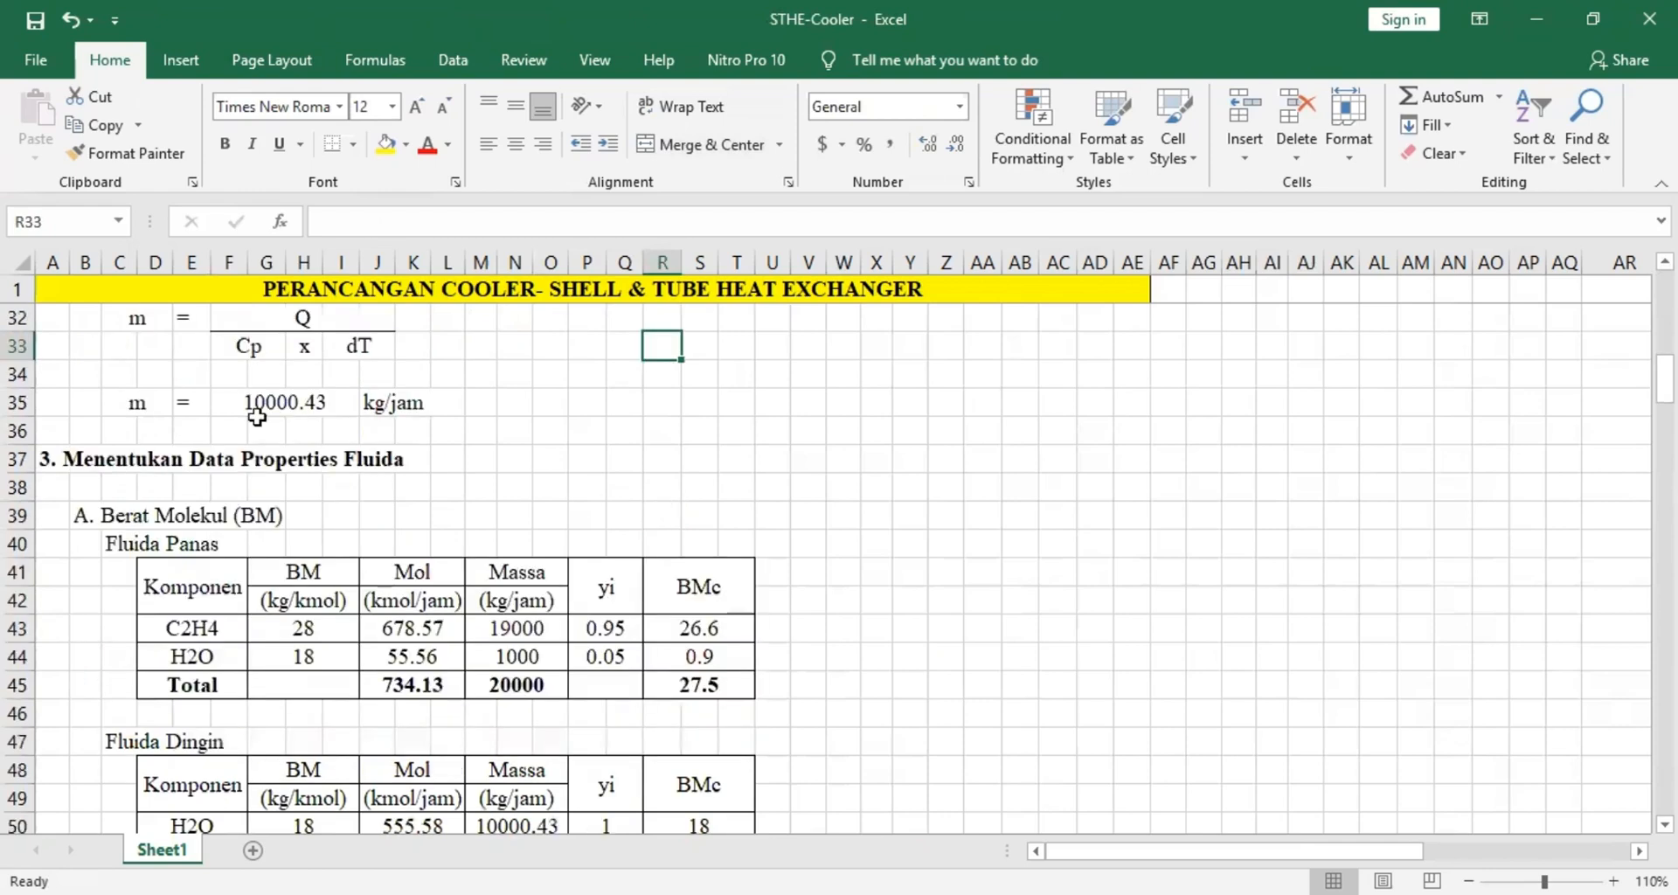
left_click(41, 463)
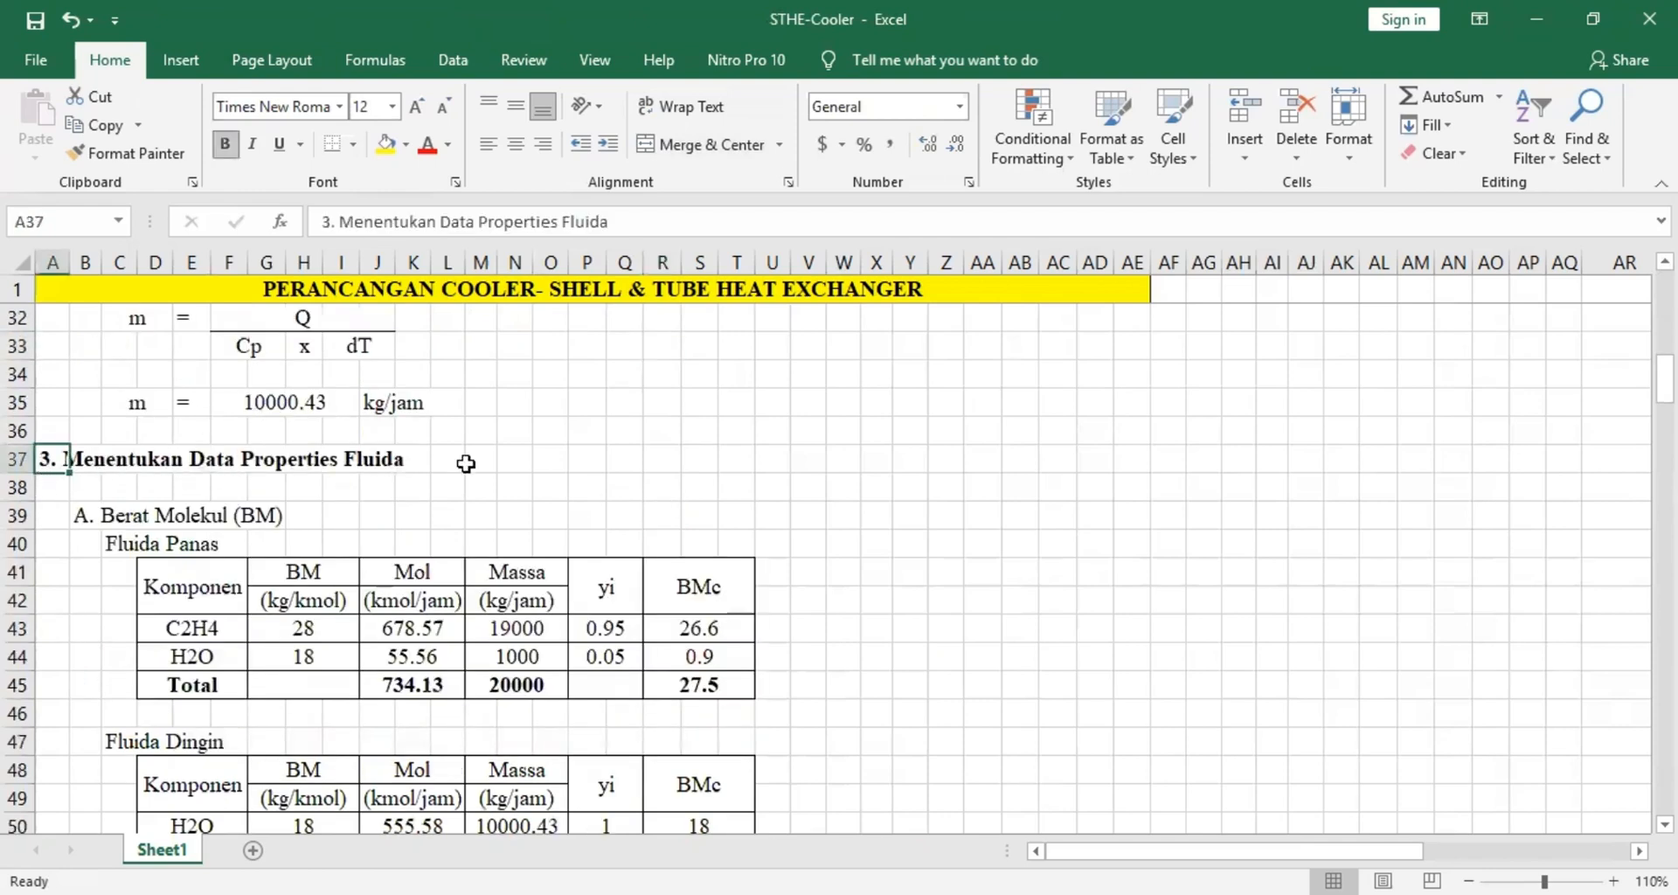
left_click(750, 455)
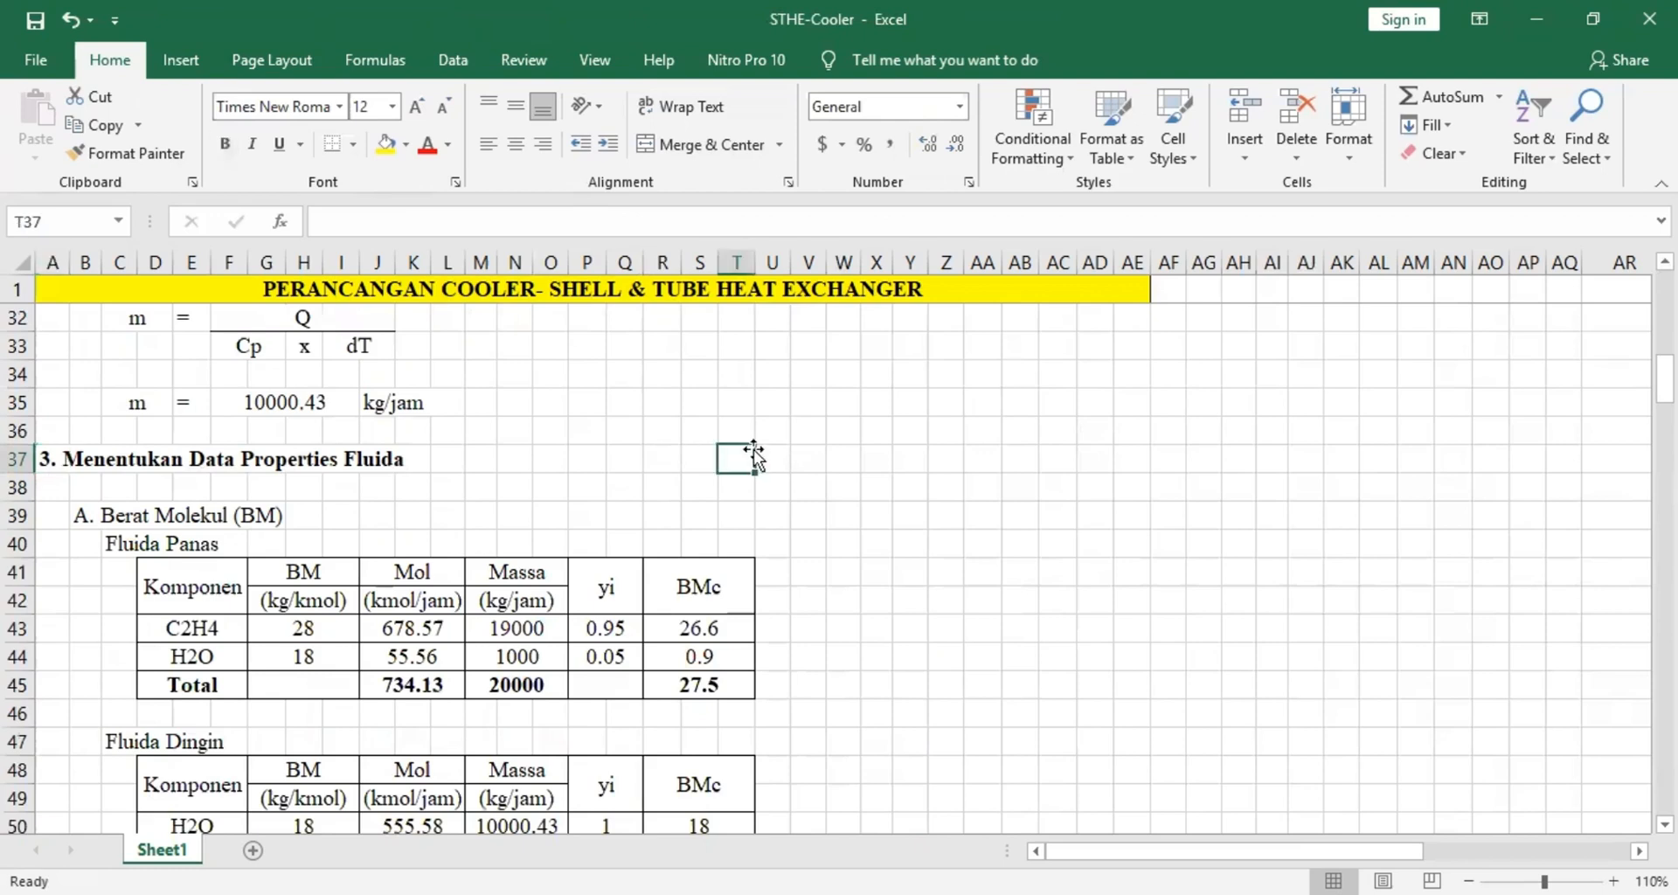
left_click(90, 515)
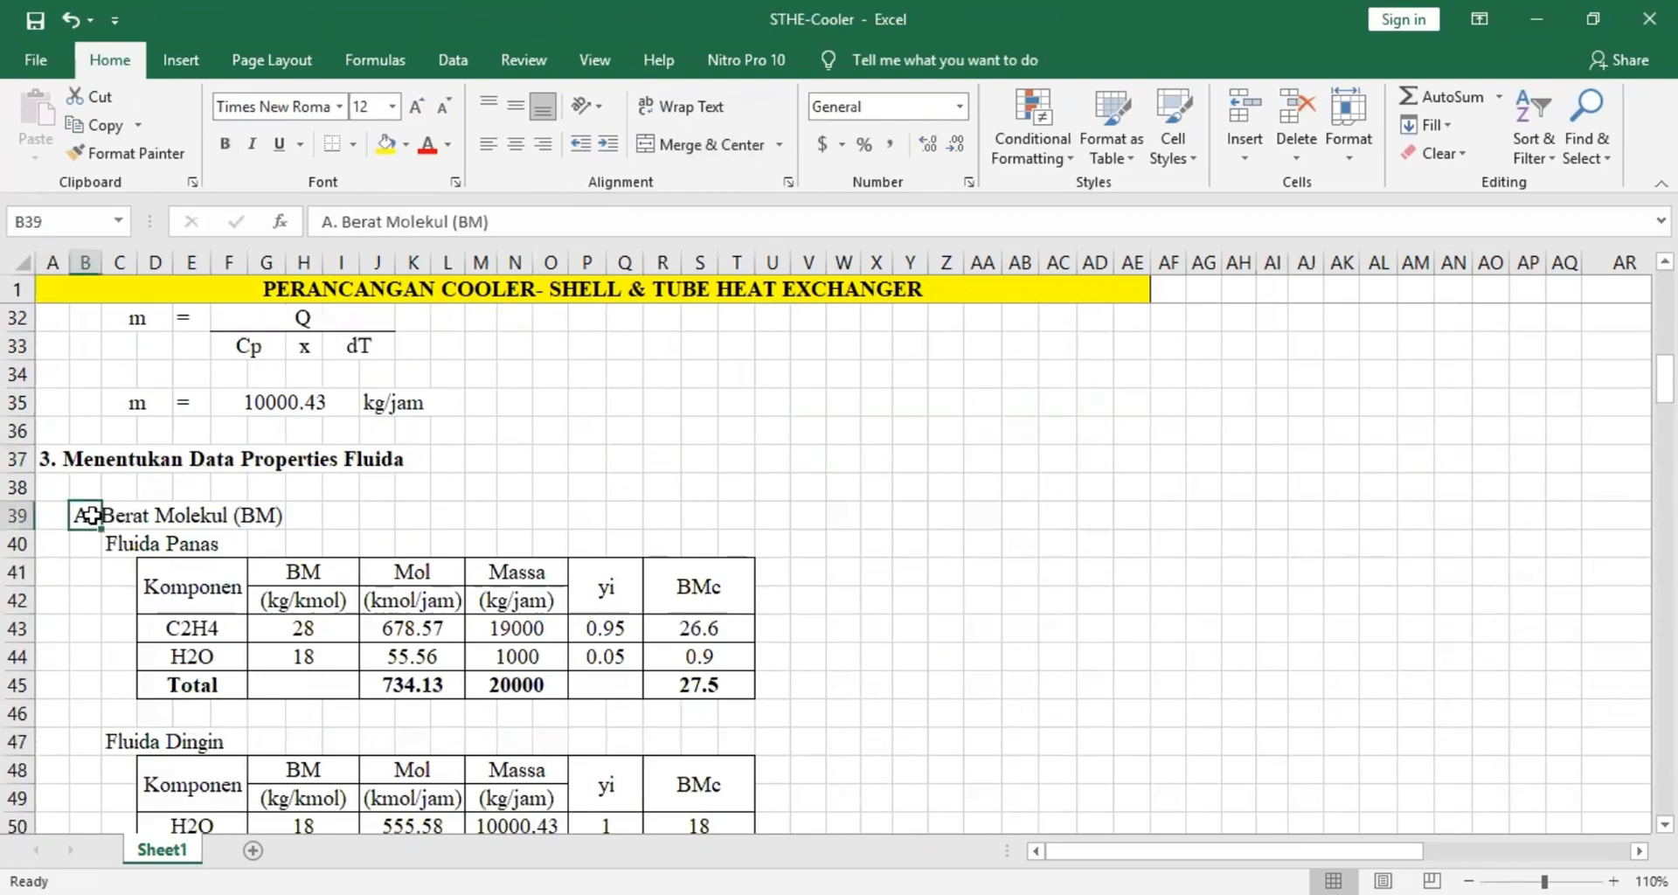
left_click(194, 624)
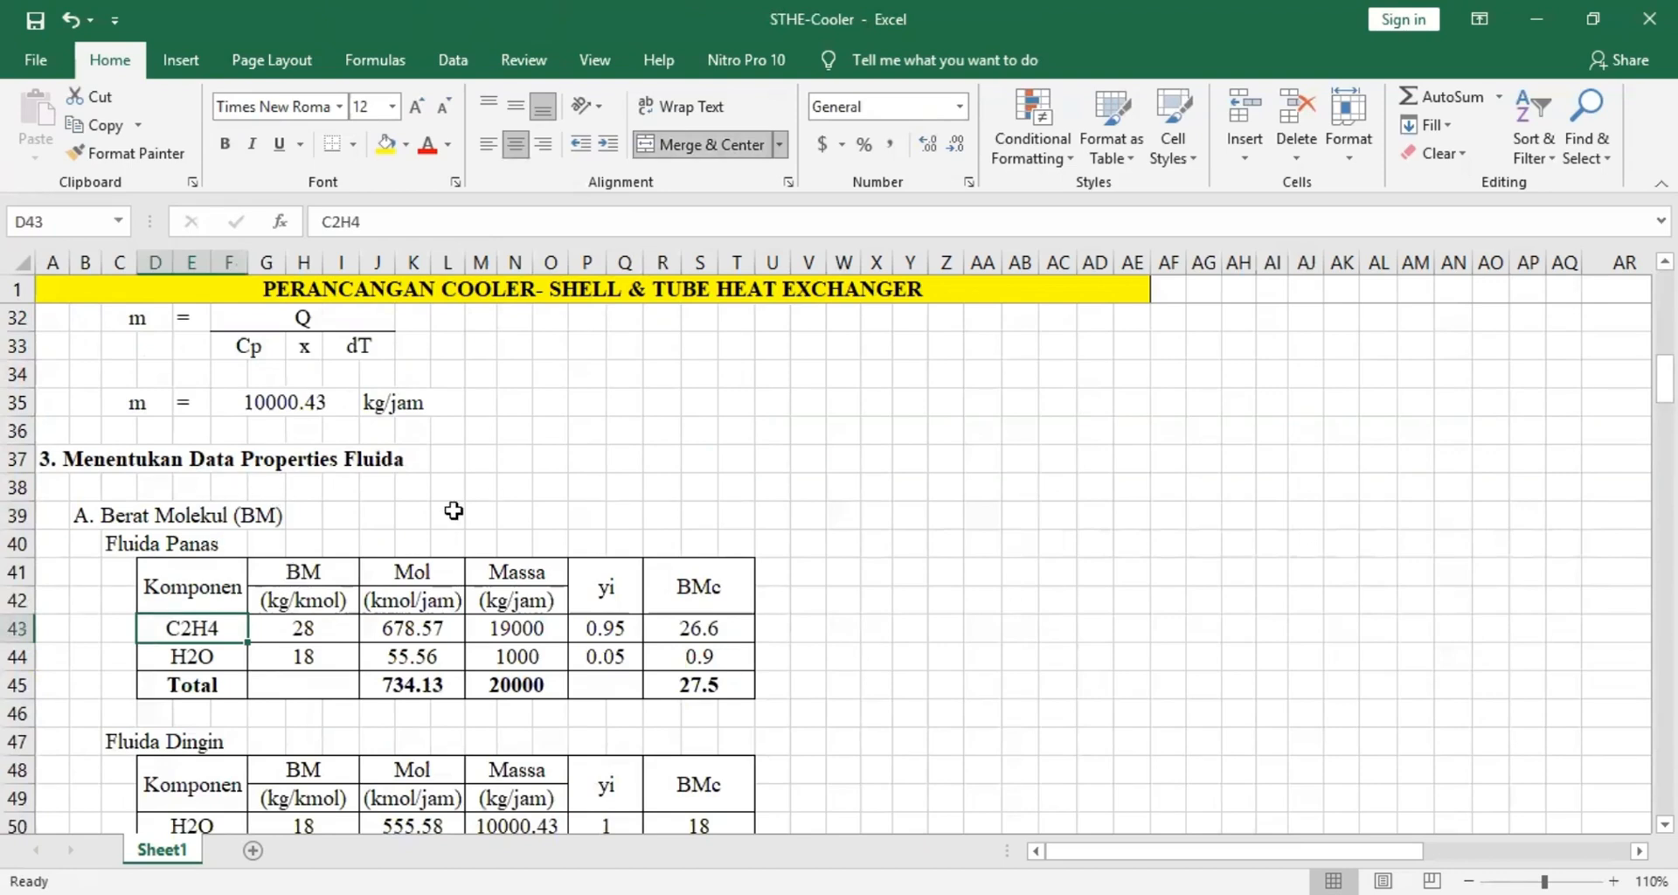
left_click(668, 432)
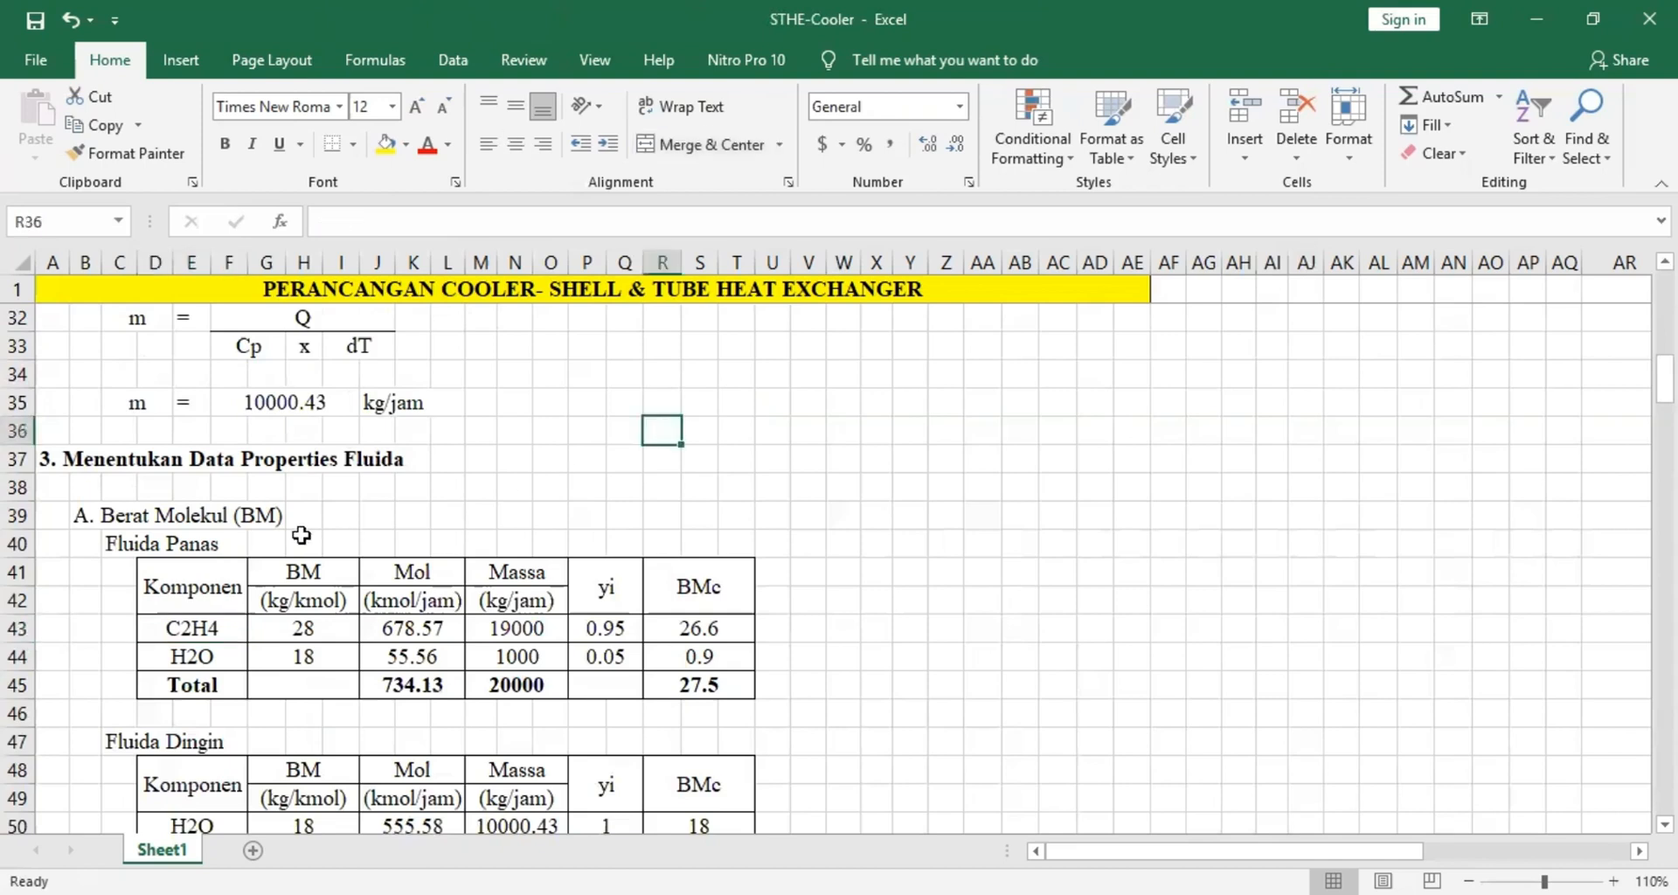
Check the molecular weight (BM) entries for C2H4 and H2O in the Fluida Panas table.
left_click(112, 549)
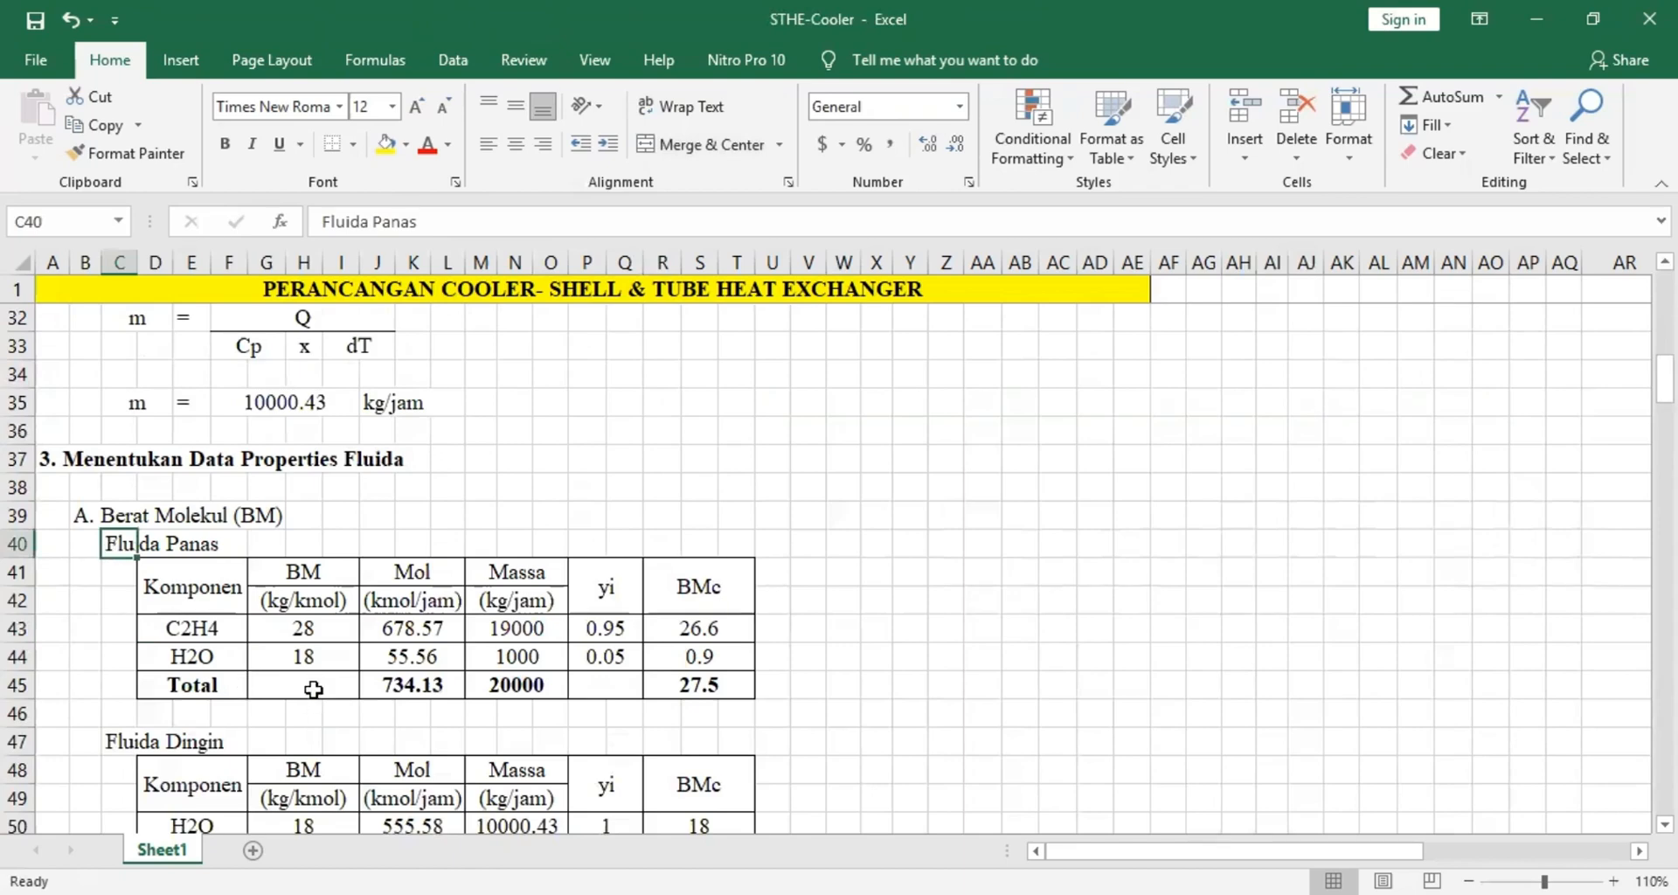
scroll(367, 585, "down", 1)
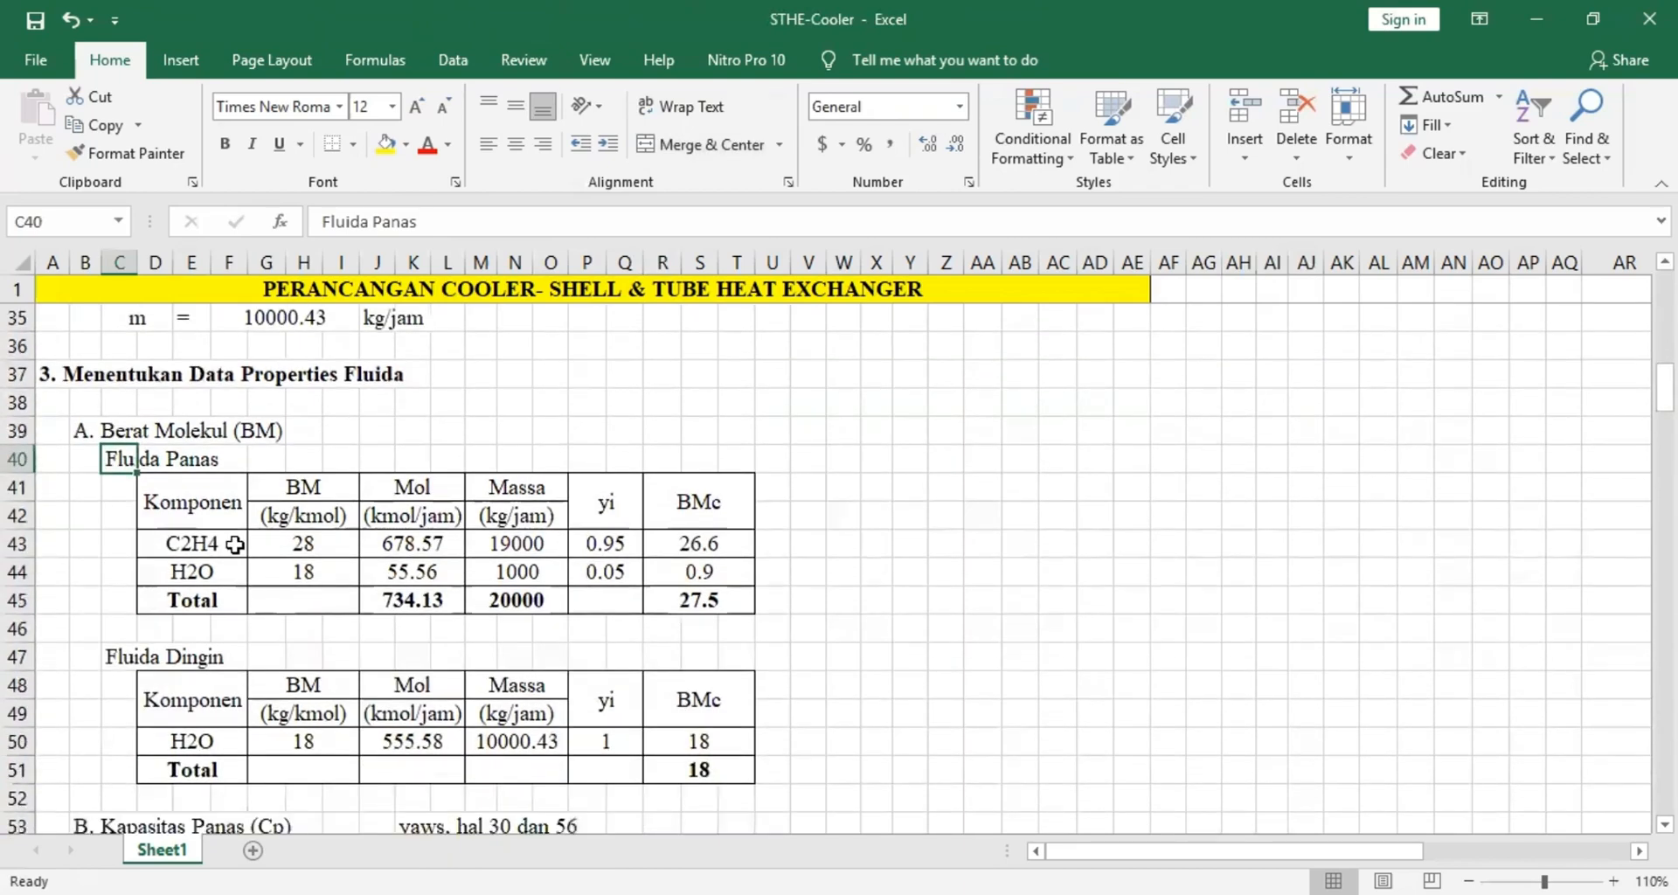
left_click(295, 546)
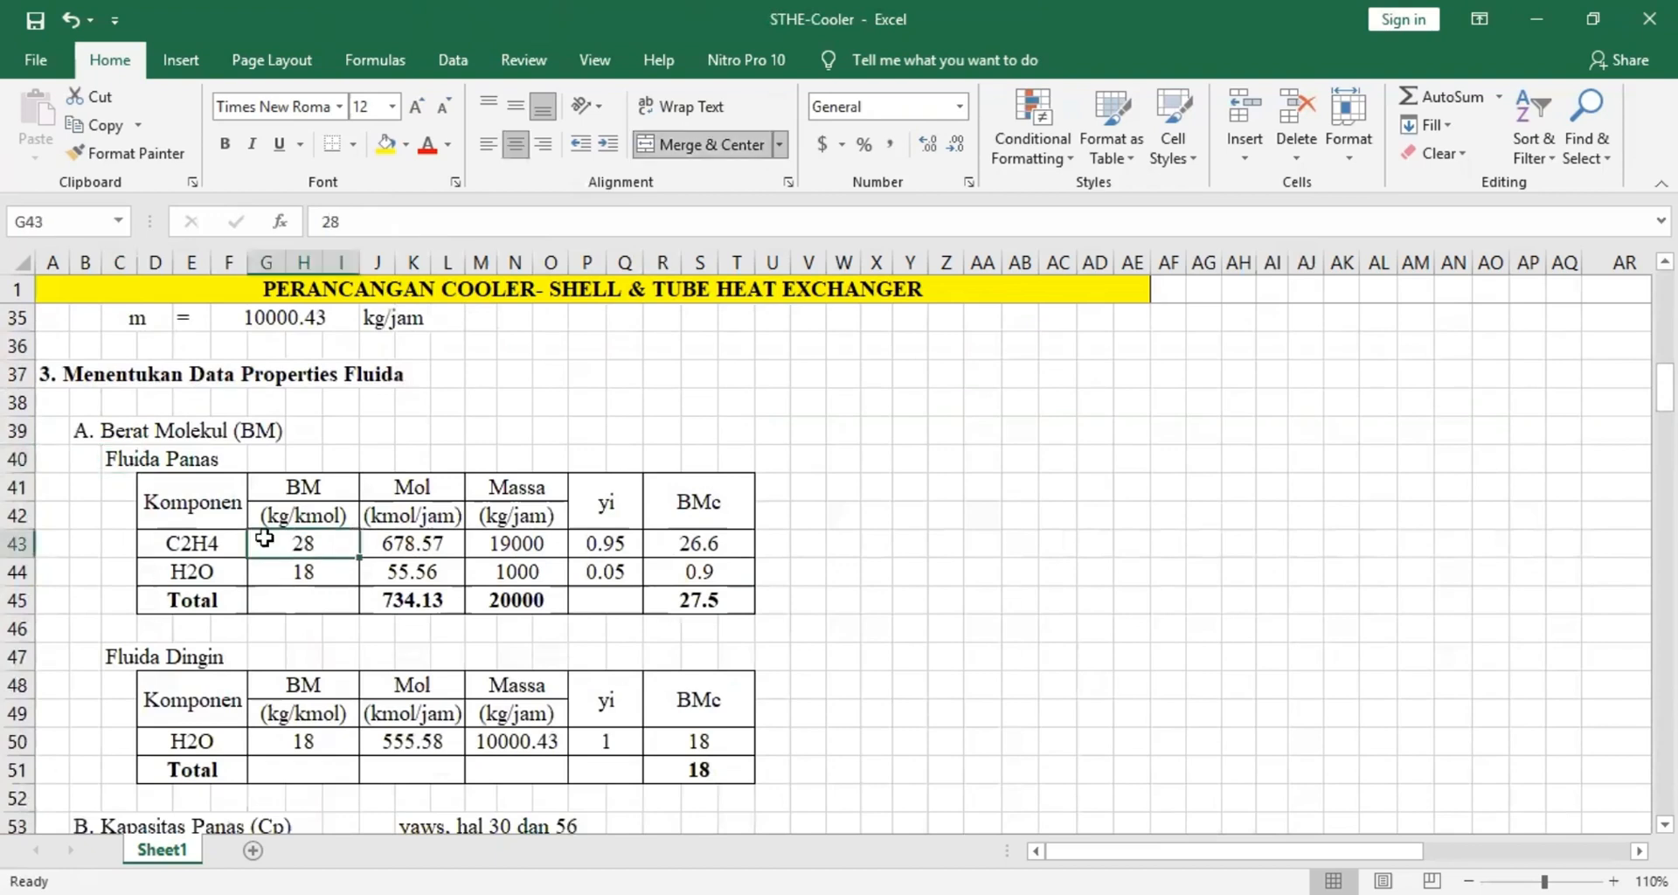
left_click(302, 572)
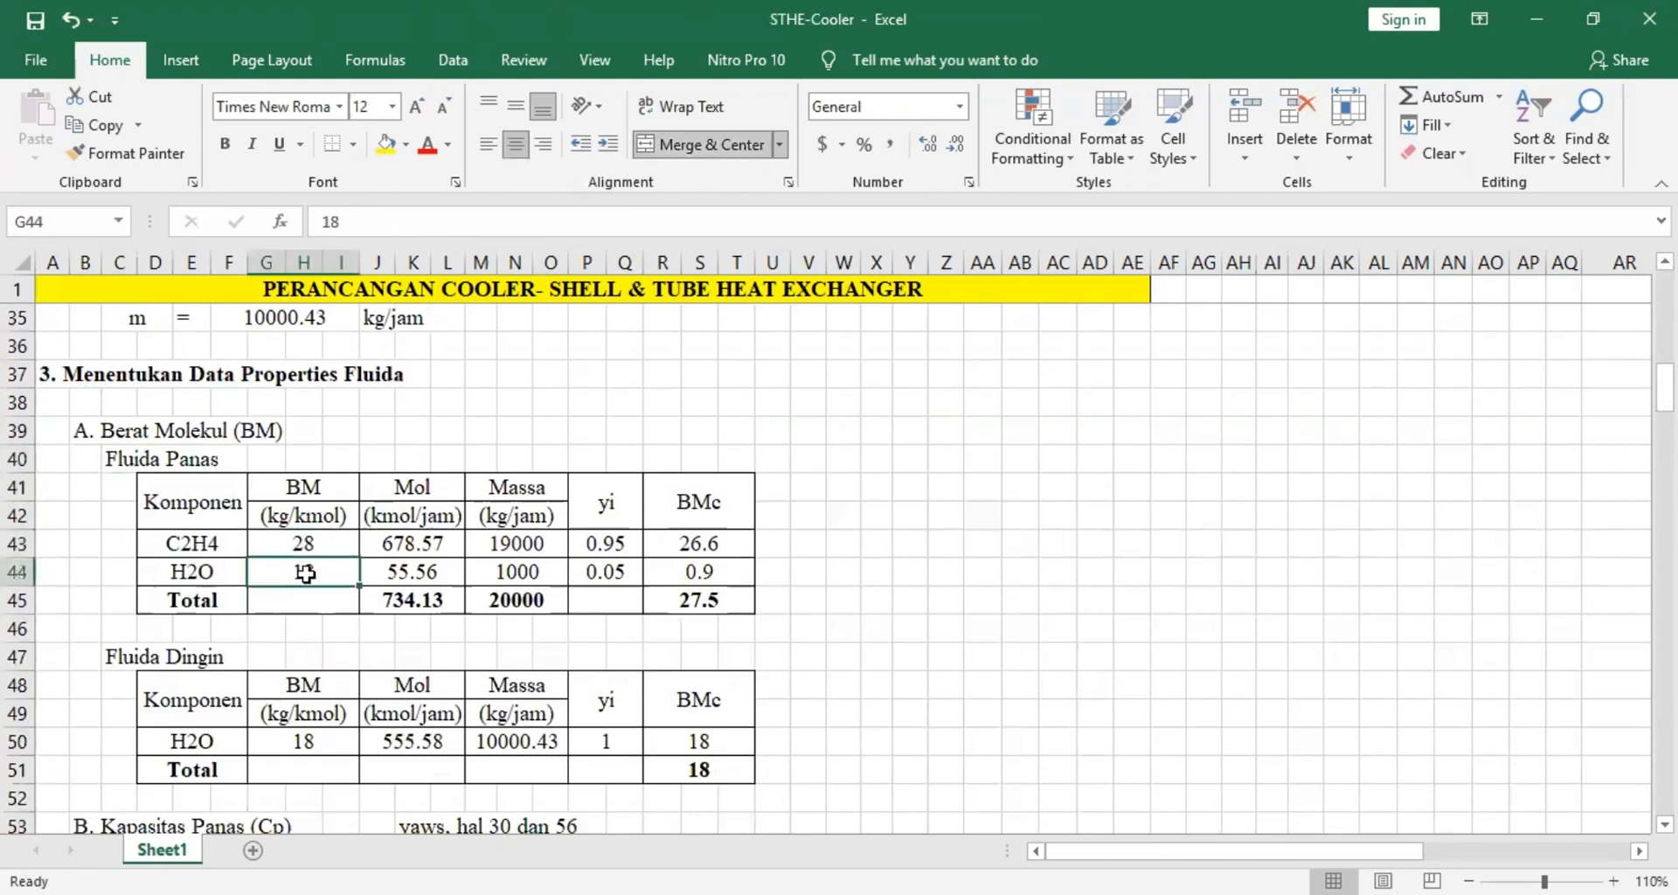
Trace the C2H4 Mol formula in the Fluida Panas table back to the feed flow rate and composition percentage it references.
left_click(436, 543)
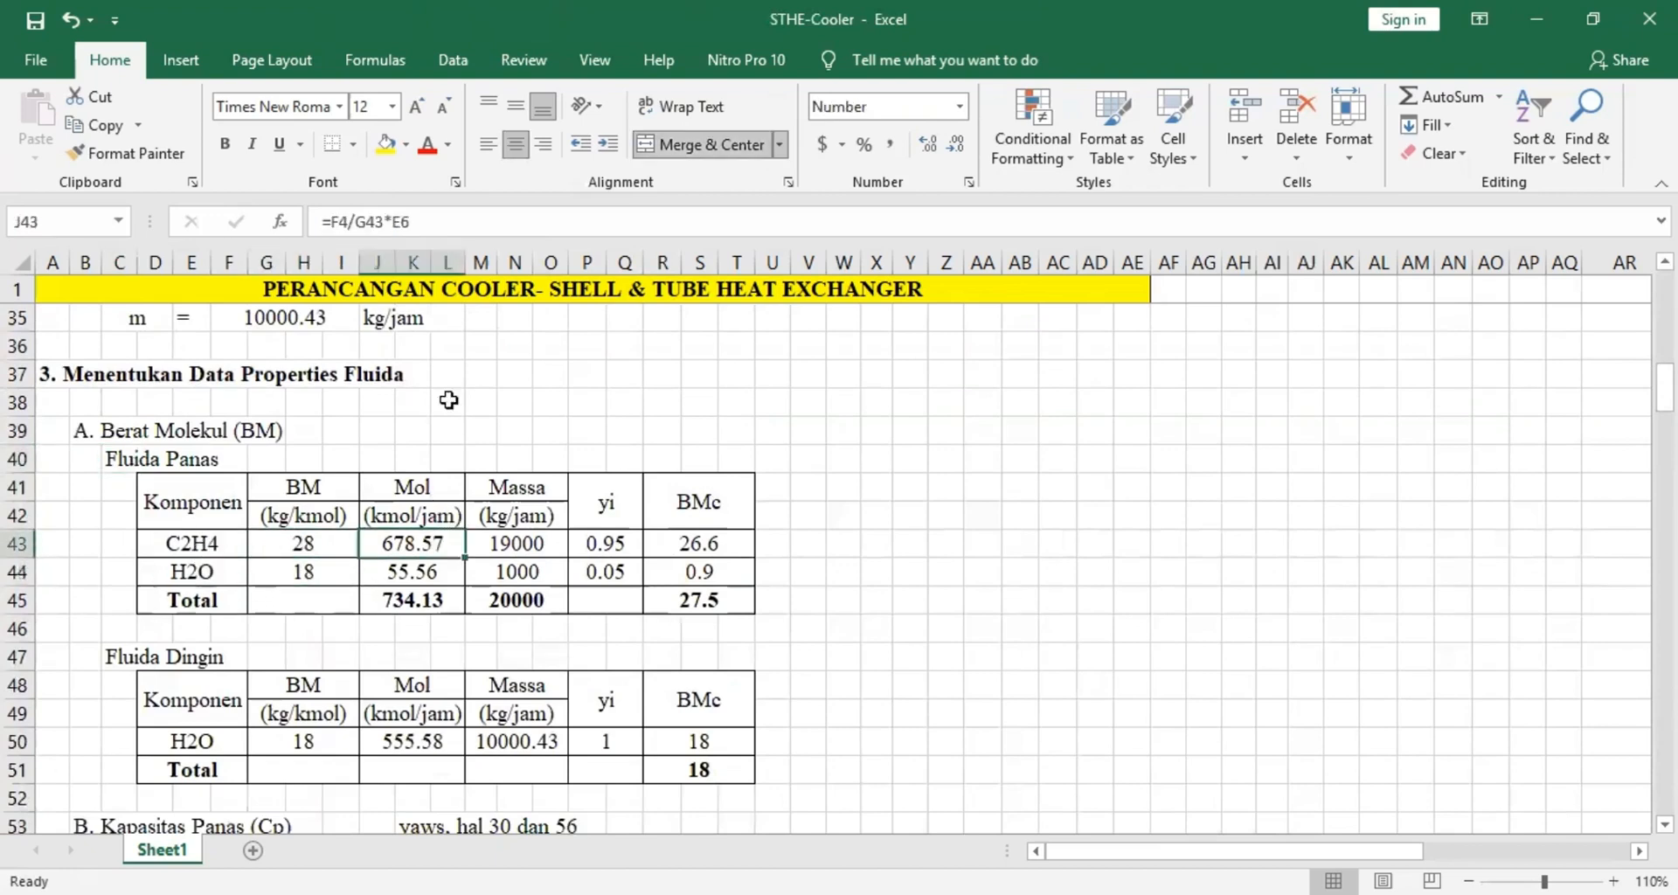
left_click(460, 219)
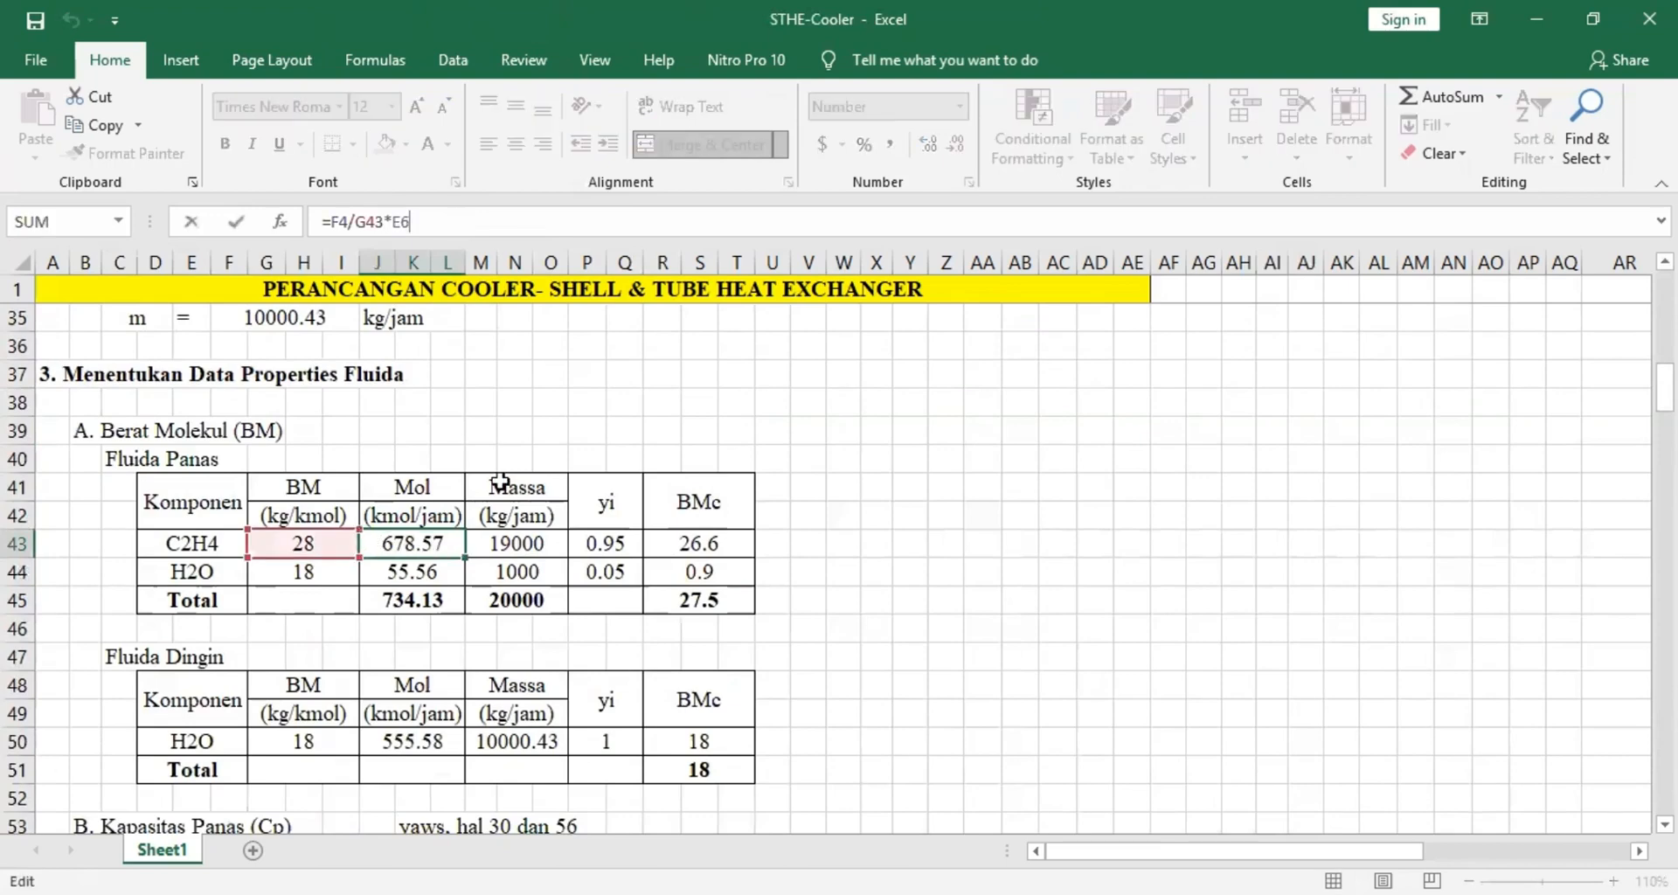
scroll(499, 481, "up", 11)
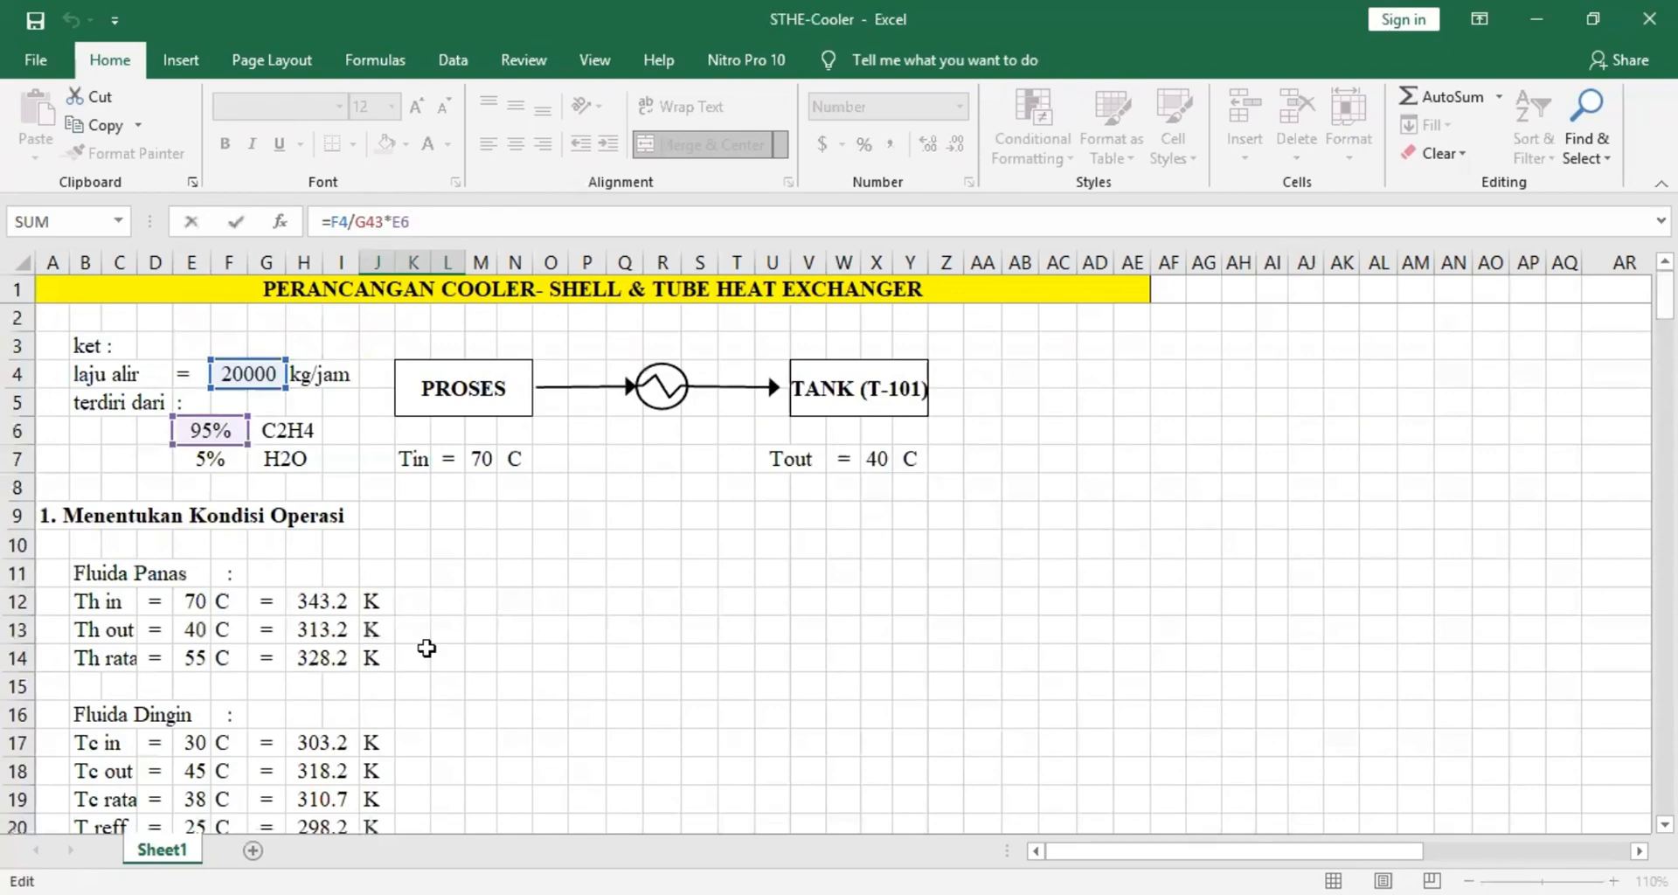
scroll(428, 644, "down", 10)
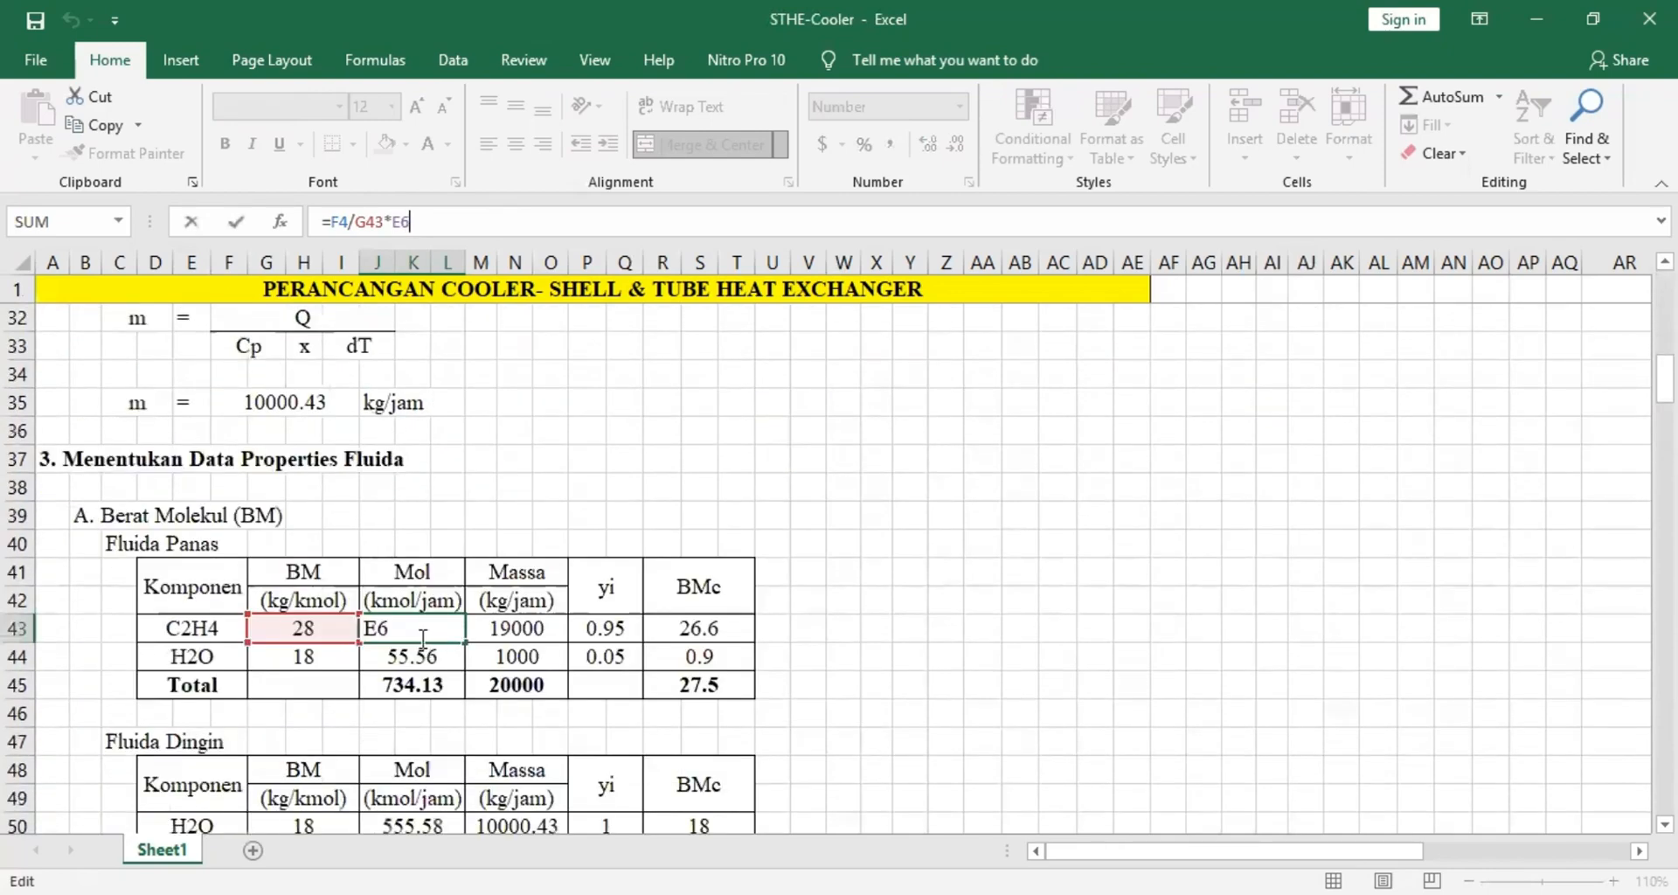
scroll(422, 639, "up", 10)
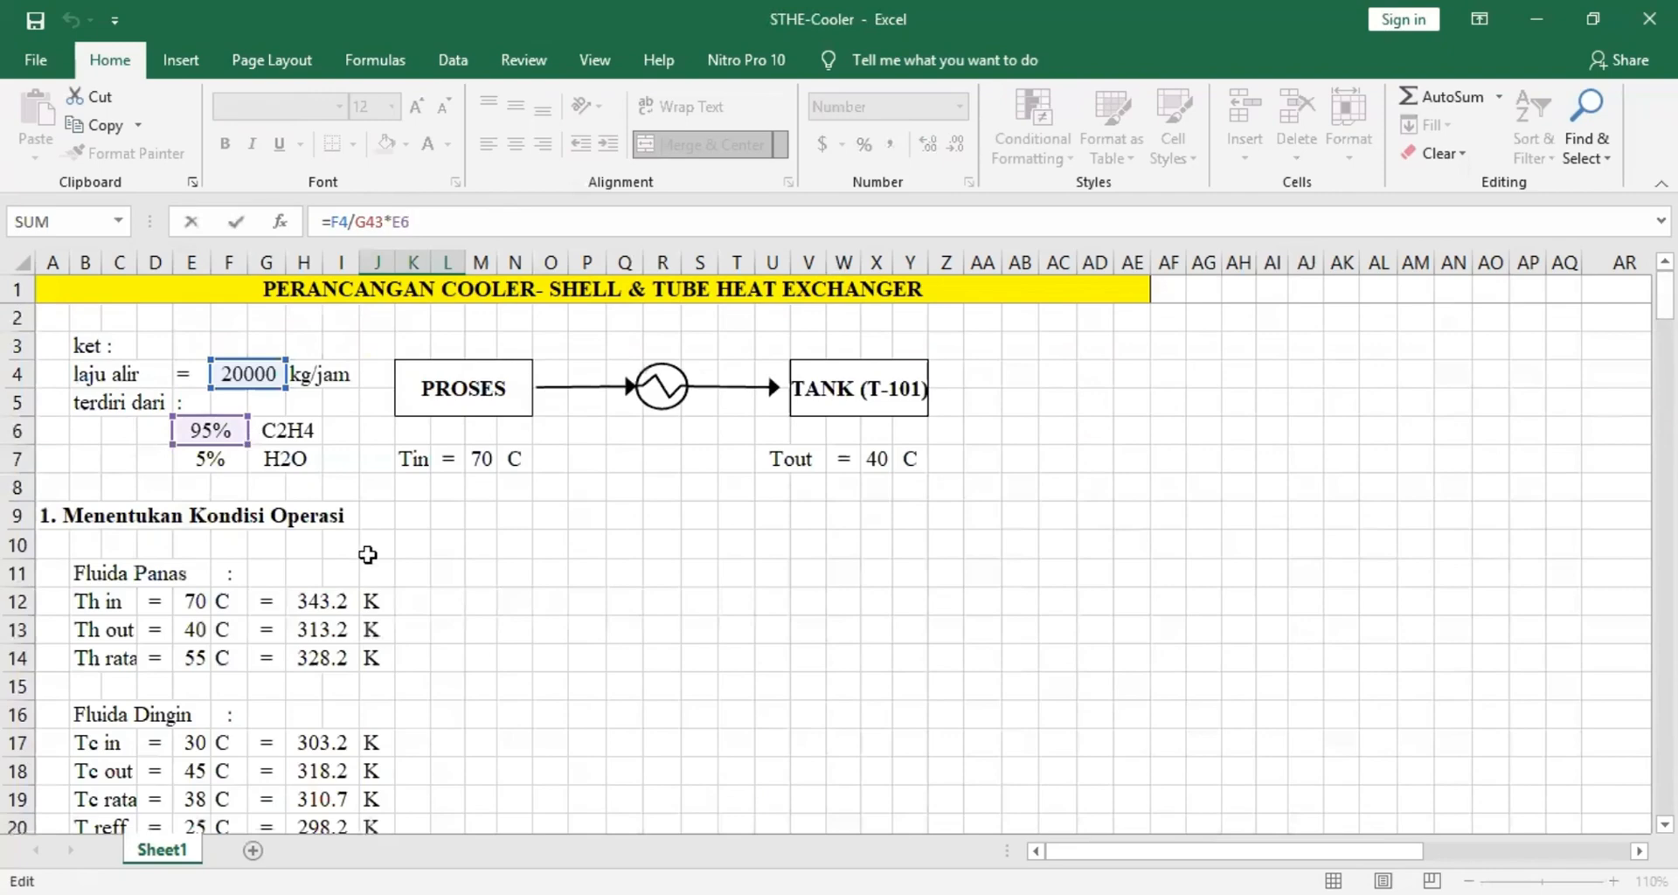
key("Return")
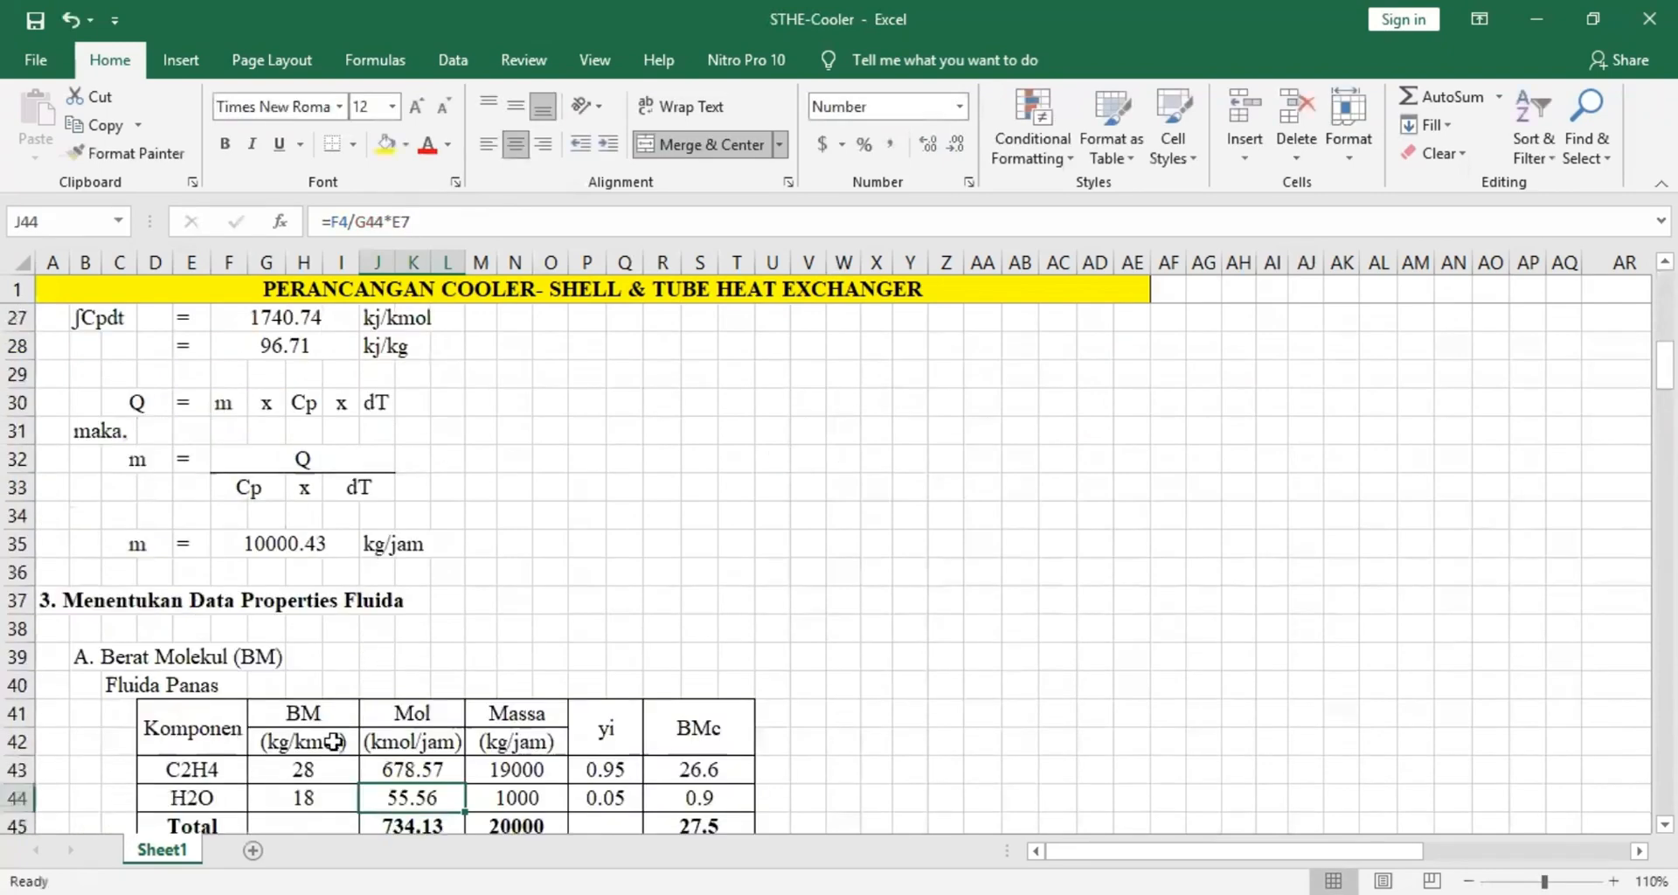
scroll(421, 768, "down", 1)
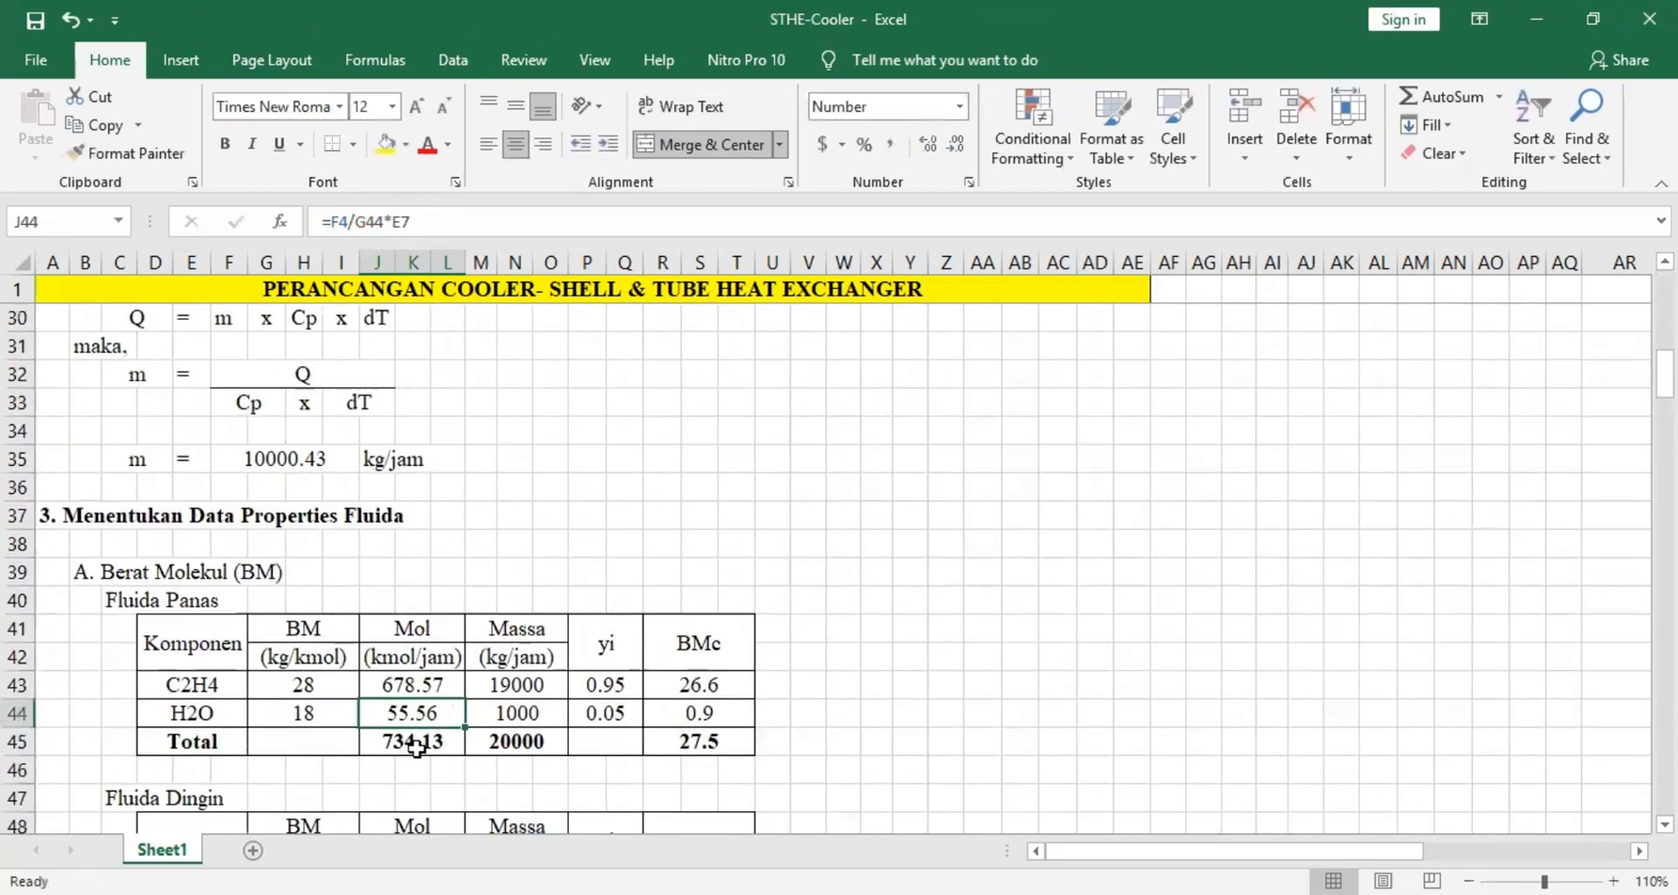
Inspect the formulas for the C2H4 mass, both components' BMc and the BMc total in the Fluida Panas table.
left_click(505, 683)
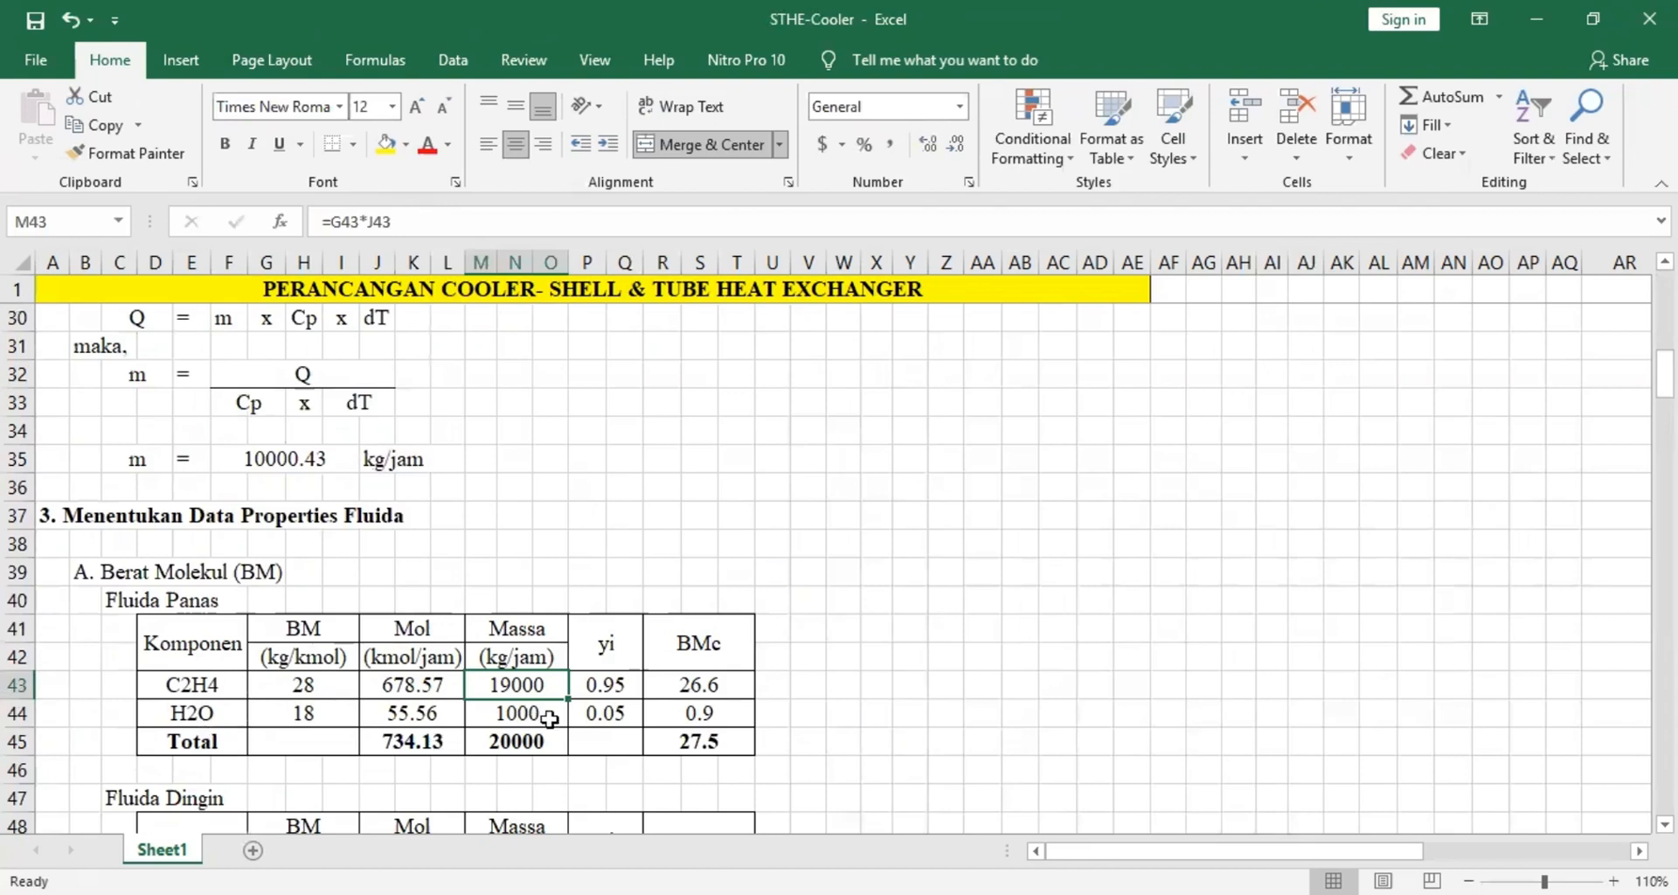
left_click(682, 684)
left_click(689, 713)
left_click(693, 739)
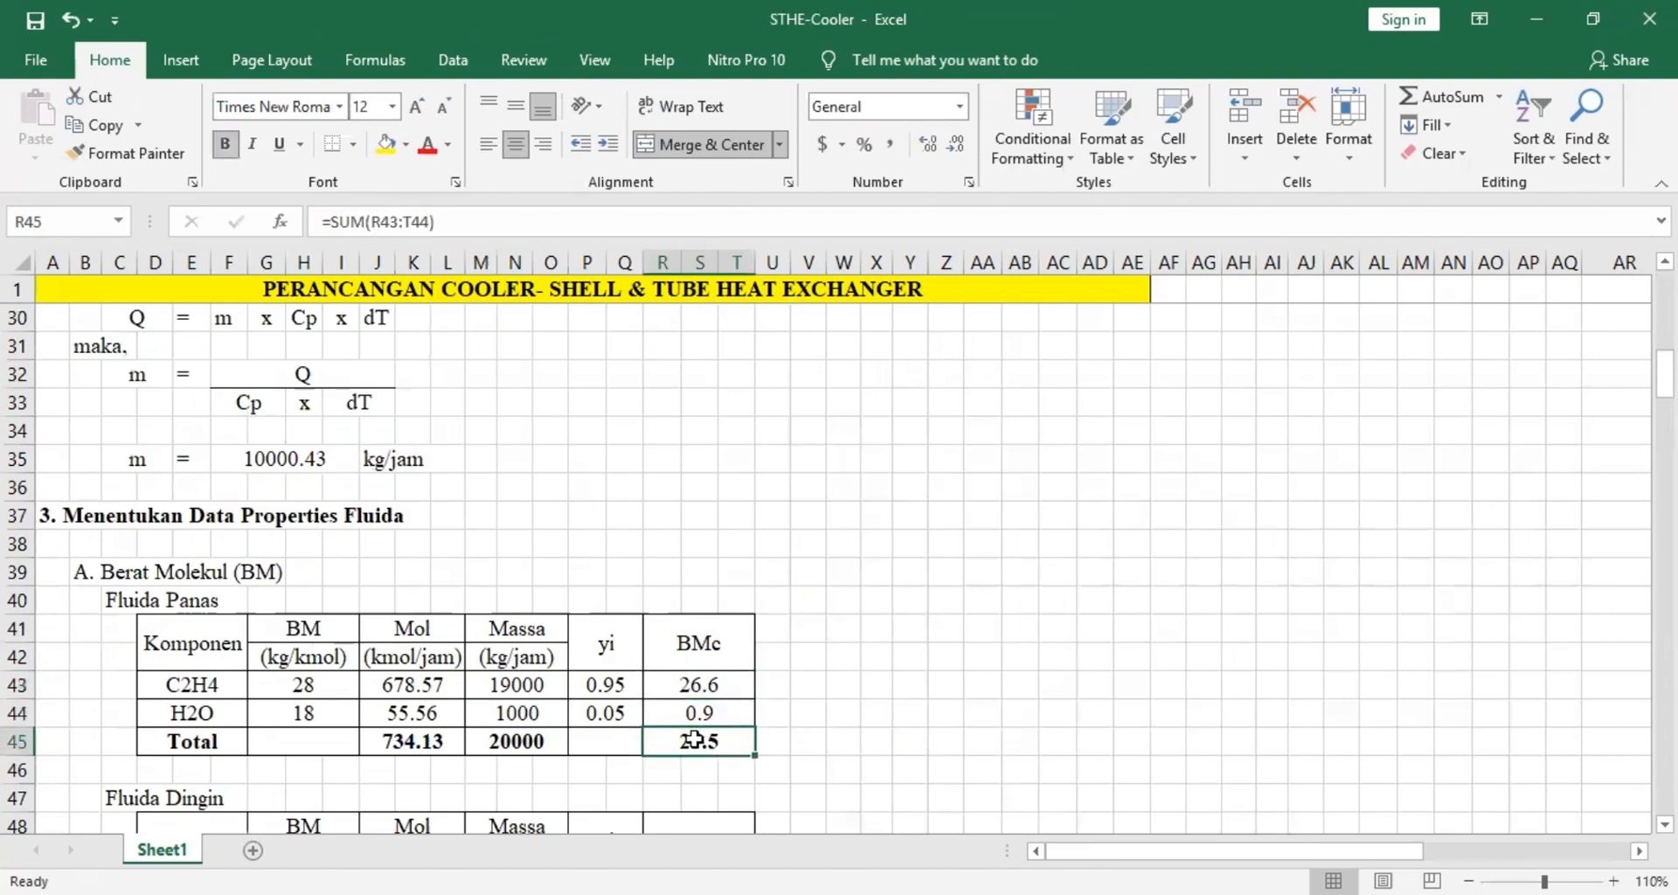
Inspect the H2O BMc cell and its total in the Fluida Dingin molecular weight table.
scroll(695, 739, "down", 1)
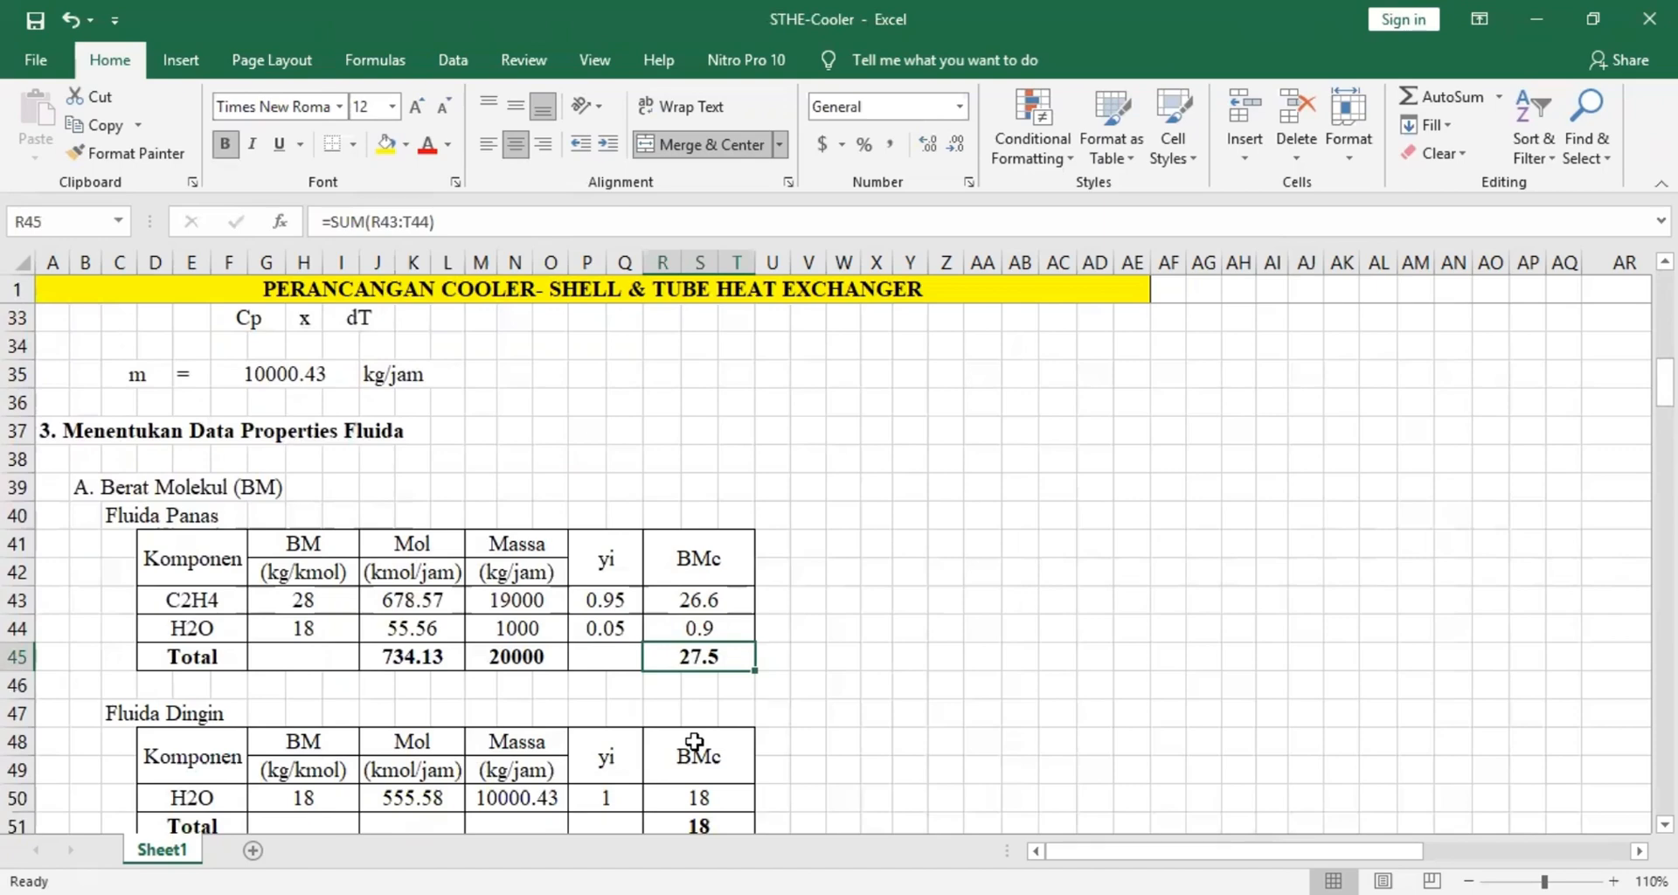
scroll(712, 691, "down", 1)
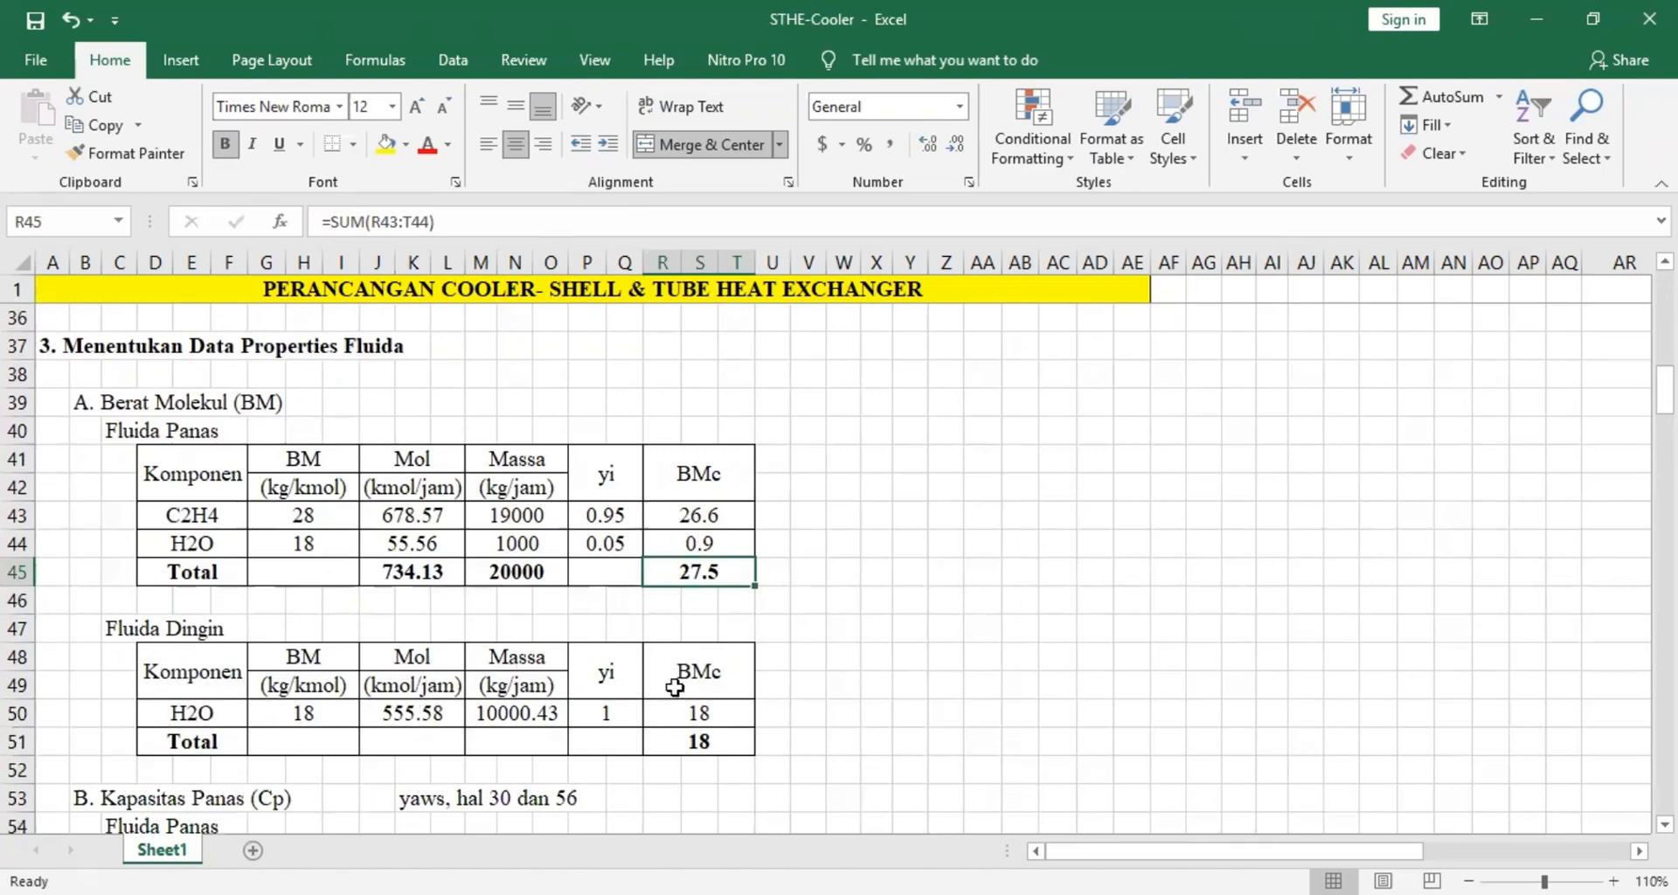
left_click(695, 714)
left_click(696, 736)
Review the heat capacity subsection, Kapasitas Panas (Cp), with its Fluida Panas and Fluida Dingin tables and Yaws page reference.
scroll(694, 734, "down", 1)
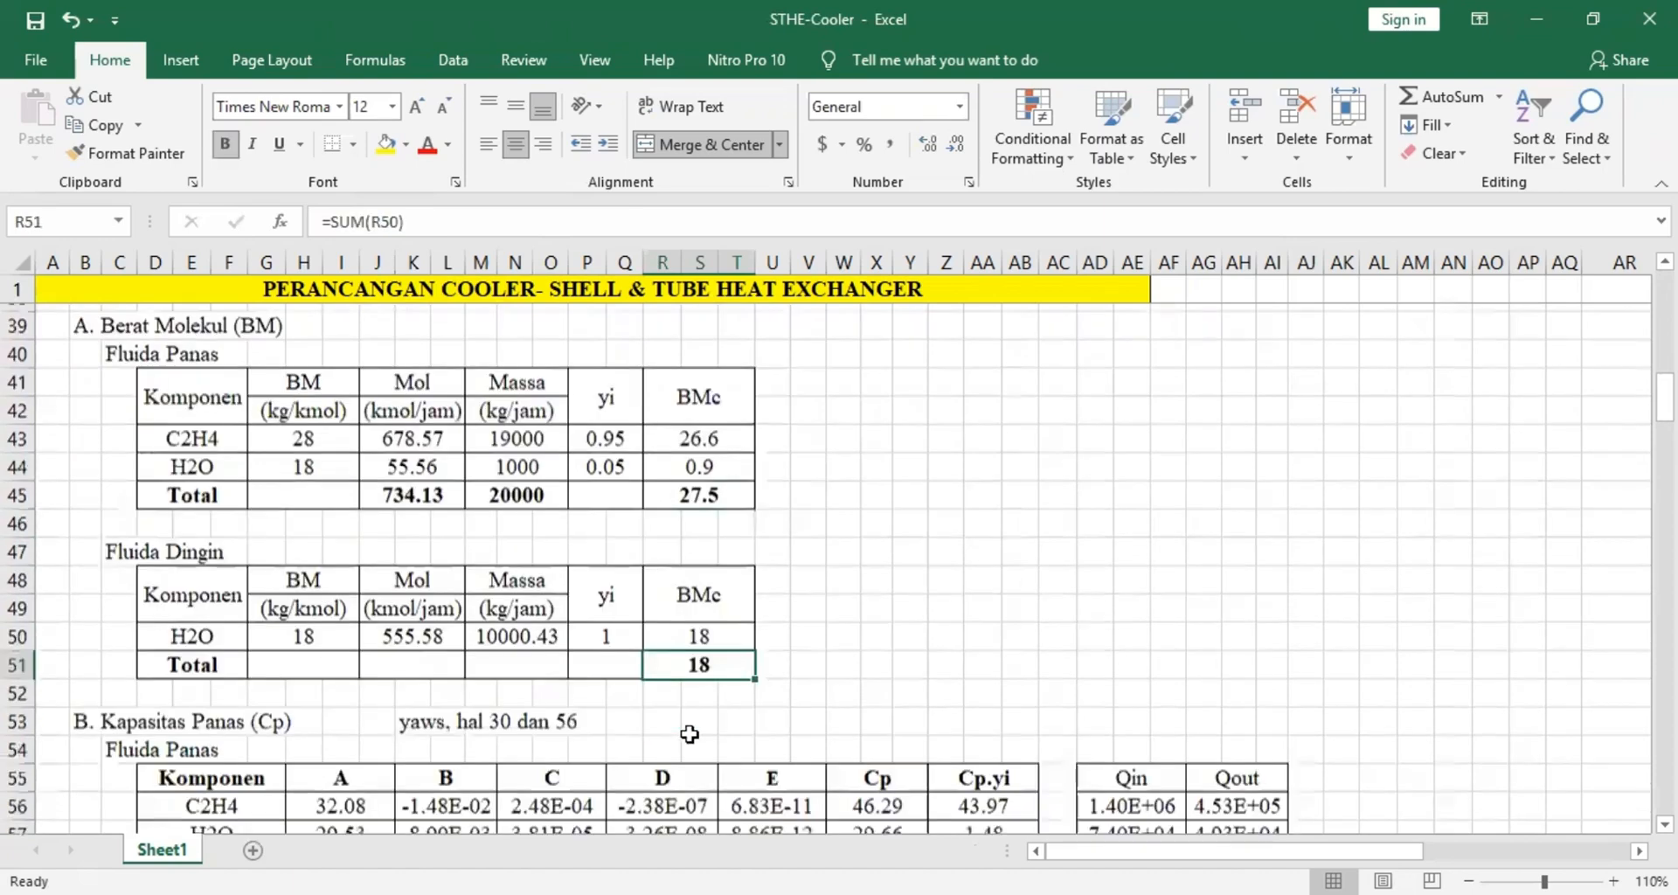
left_click(84, 714)
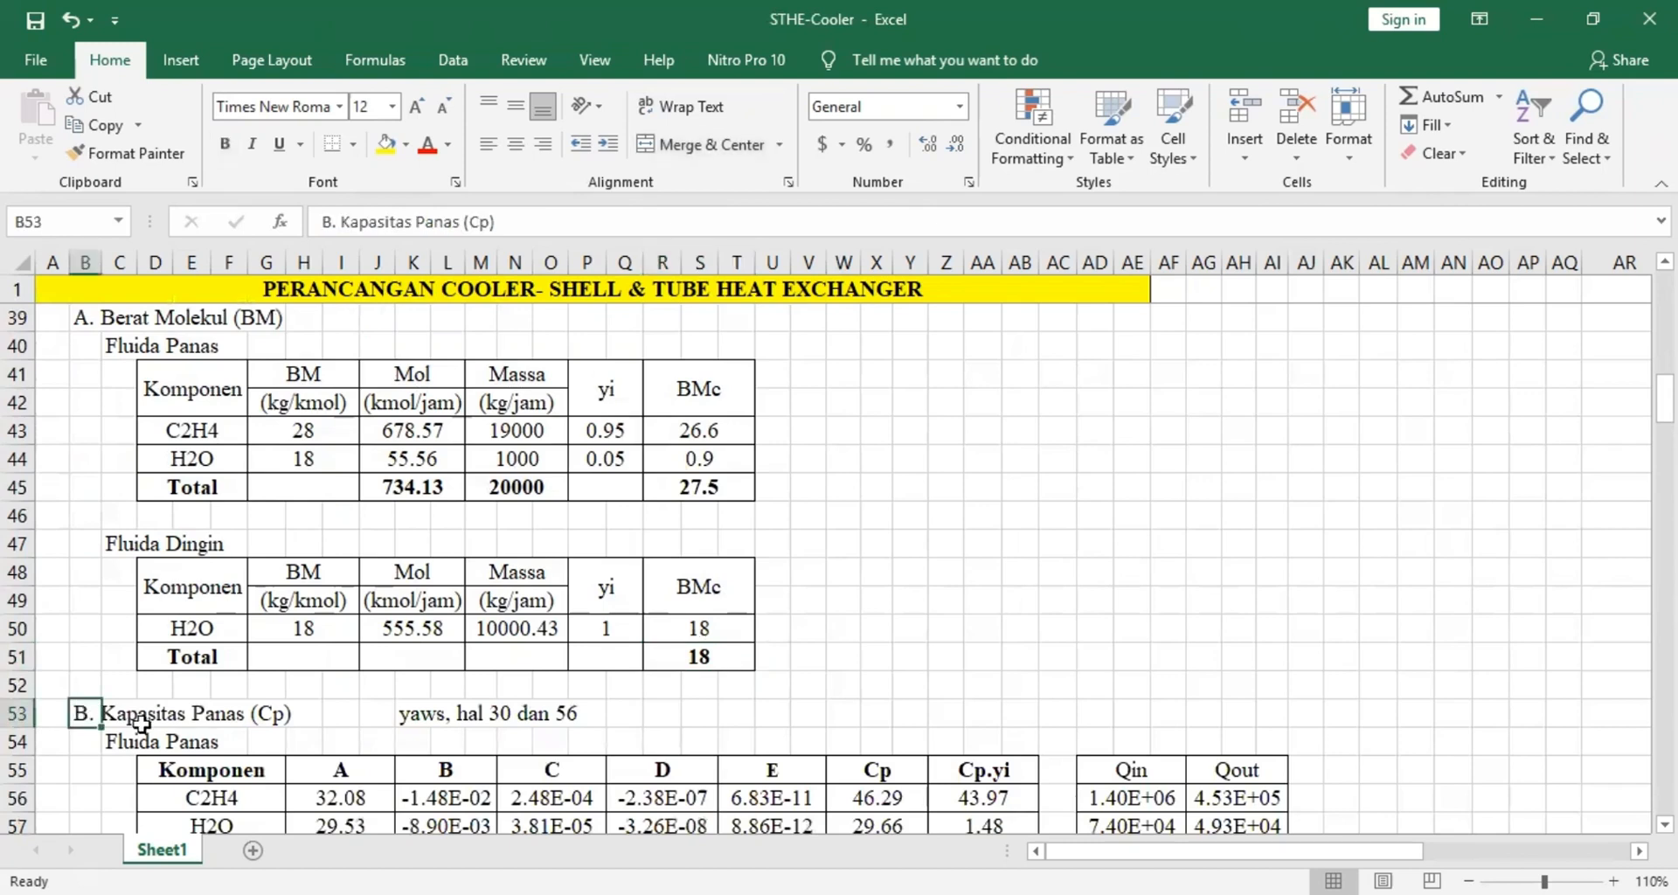
scroll(140, 723, "down", 2)
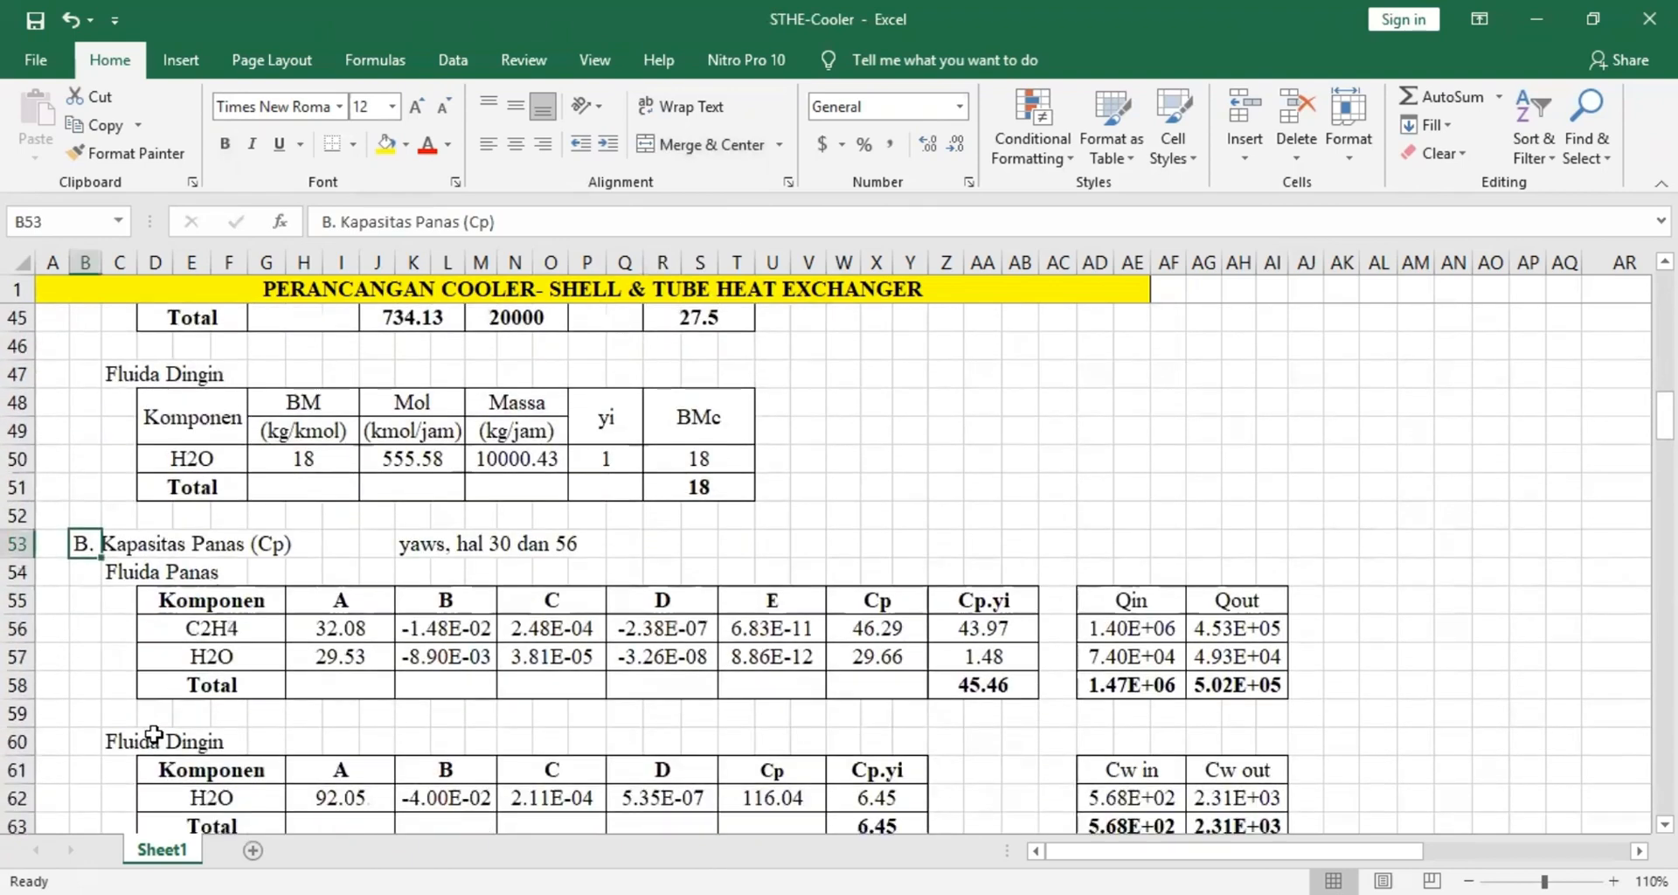
left_click(117, 576)
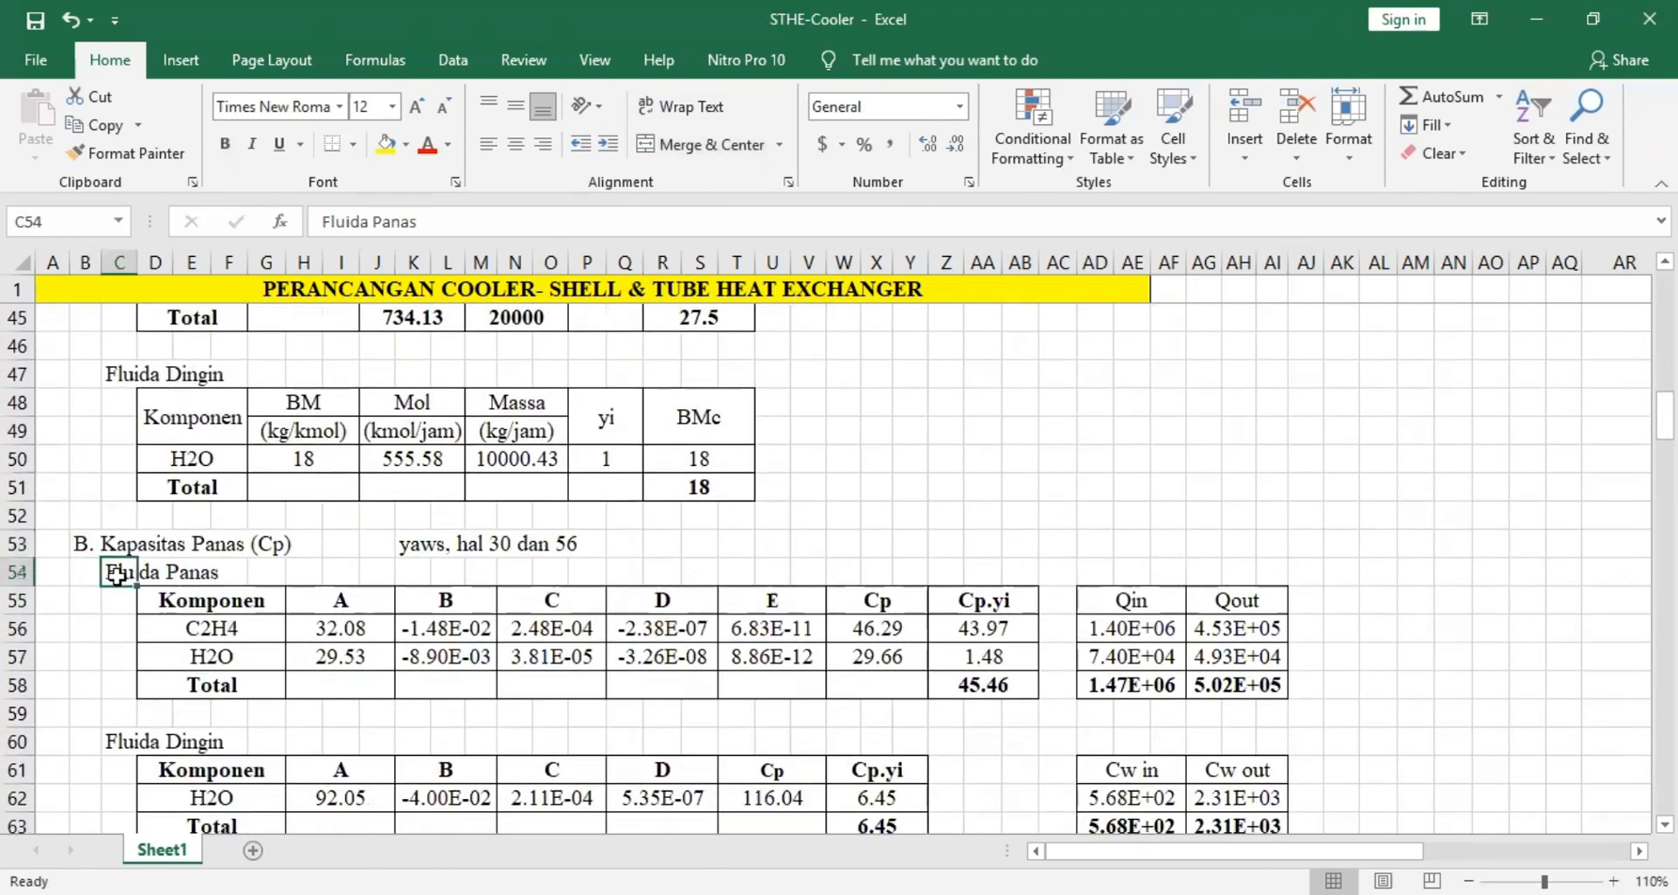
left_click(112, 736)
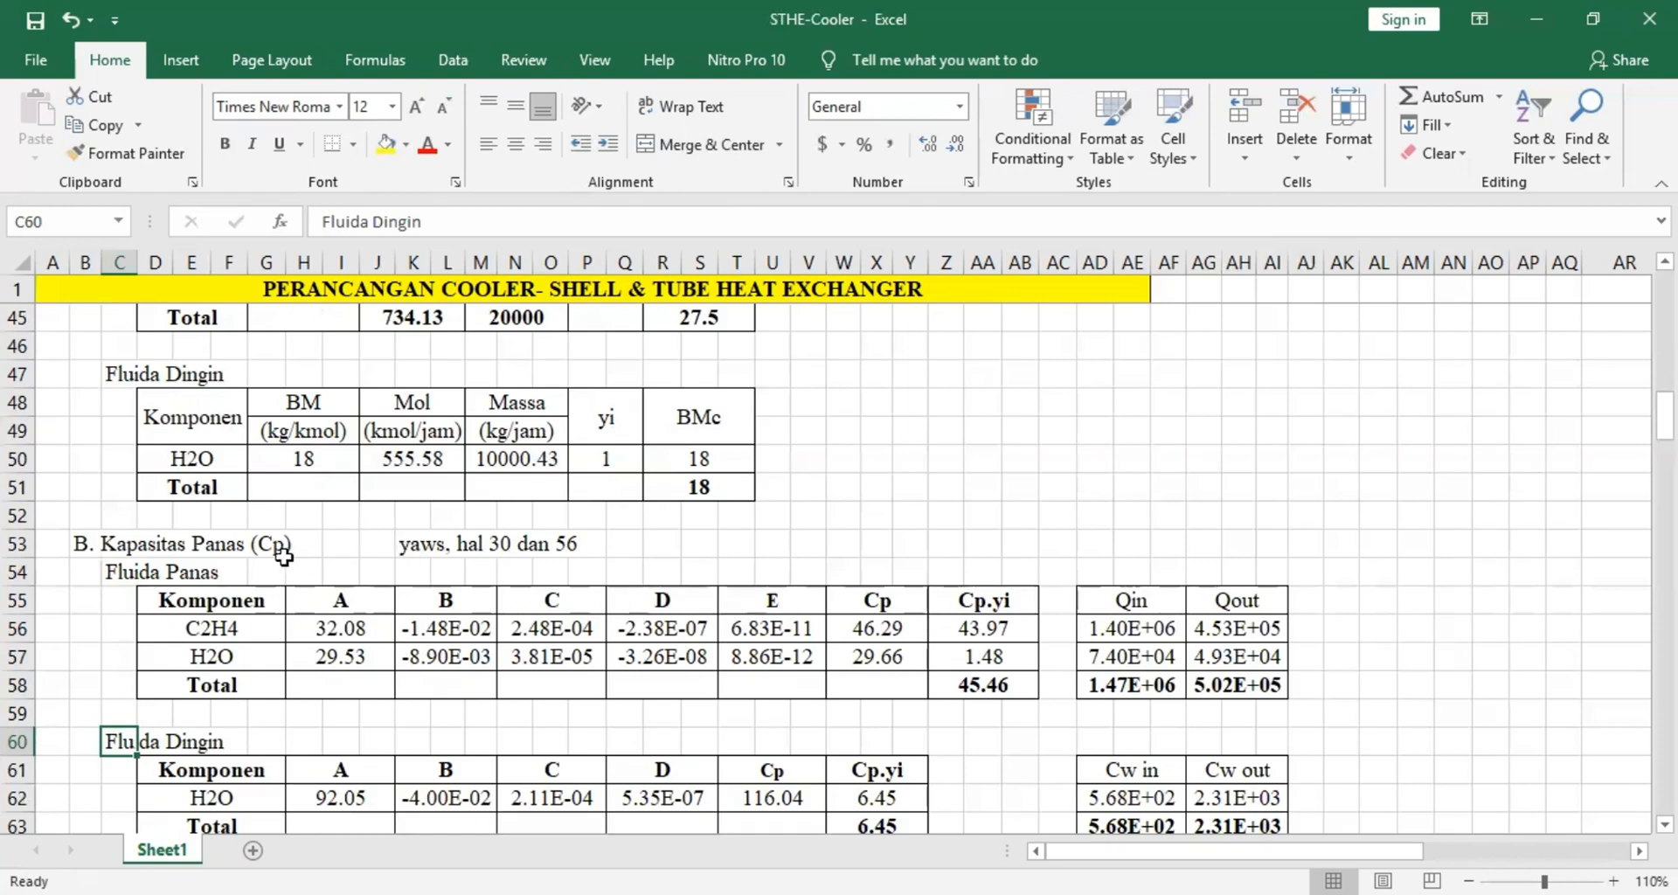
Inspect the Cp formulas for C2H4 and H2O, the C2H4 Cp.yi formula and the Cp.yi total in the Fluida Panas table.
scroll(285, 557, "down", 1)
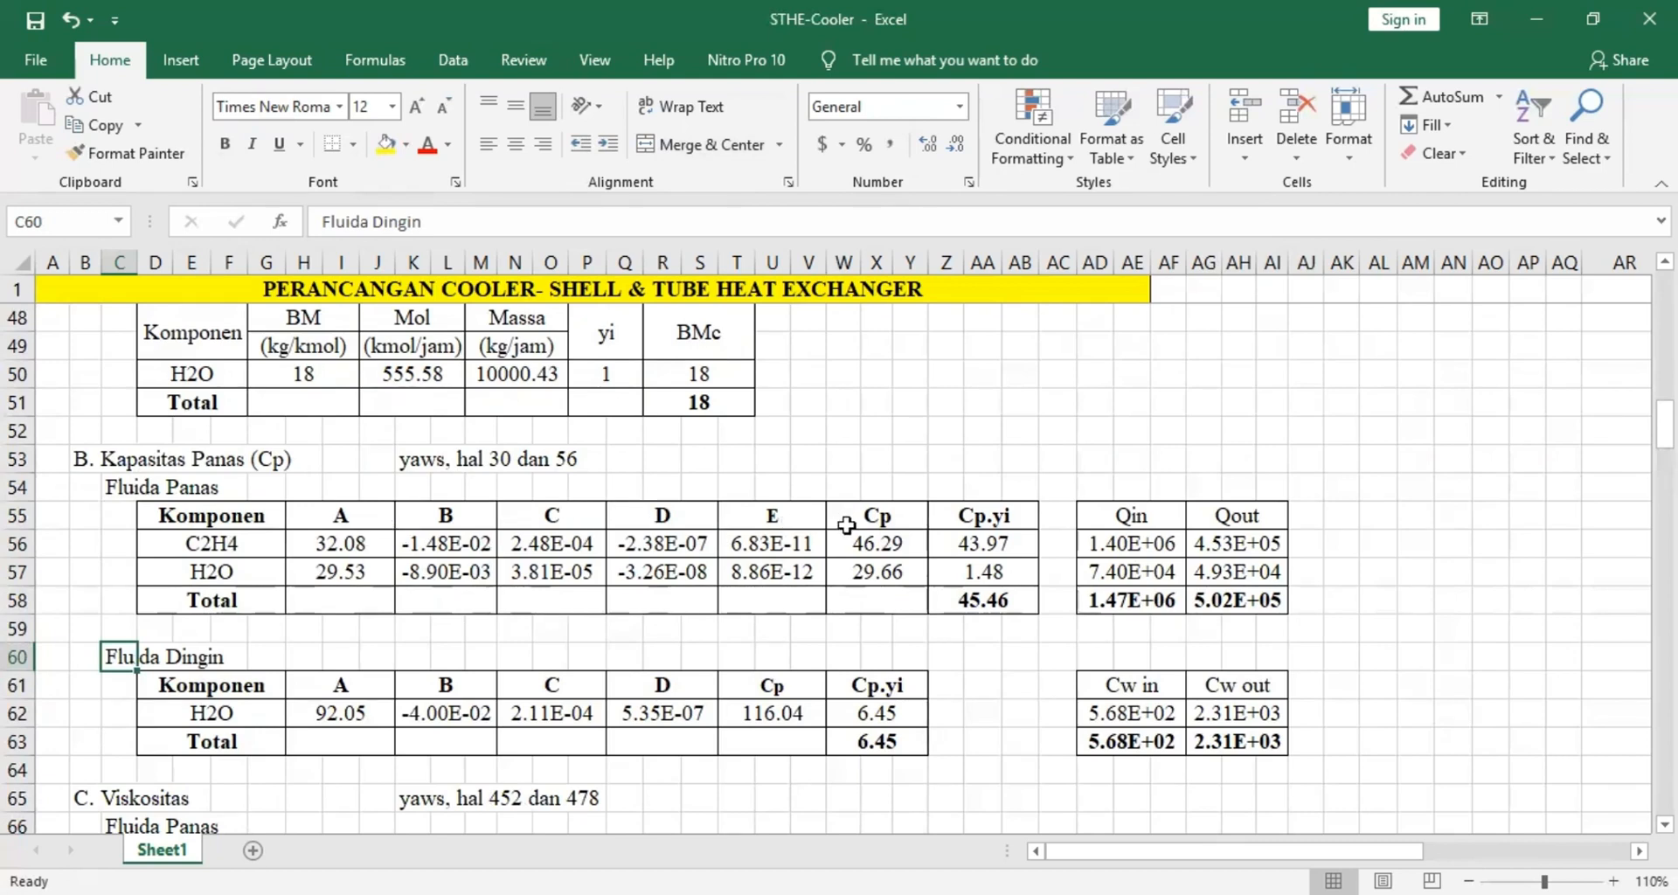
left_click(874, 518)
left_click(887, 546)
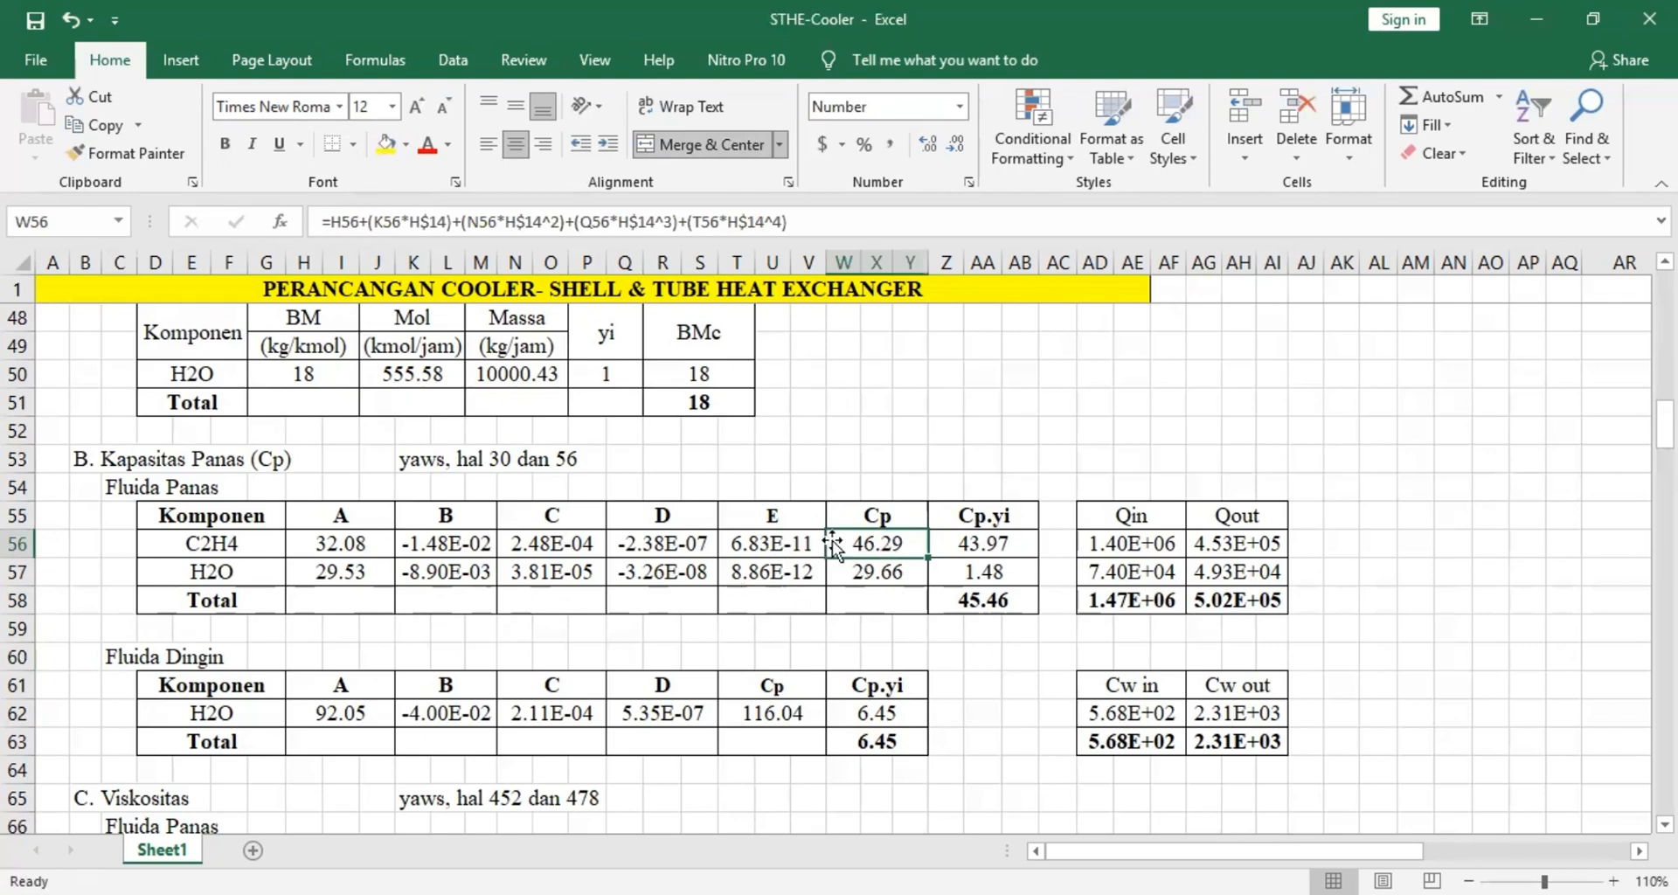
left_click(965, 547)
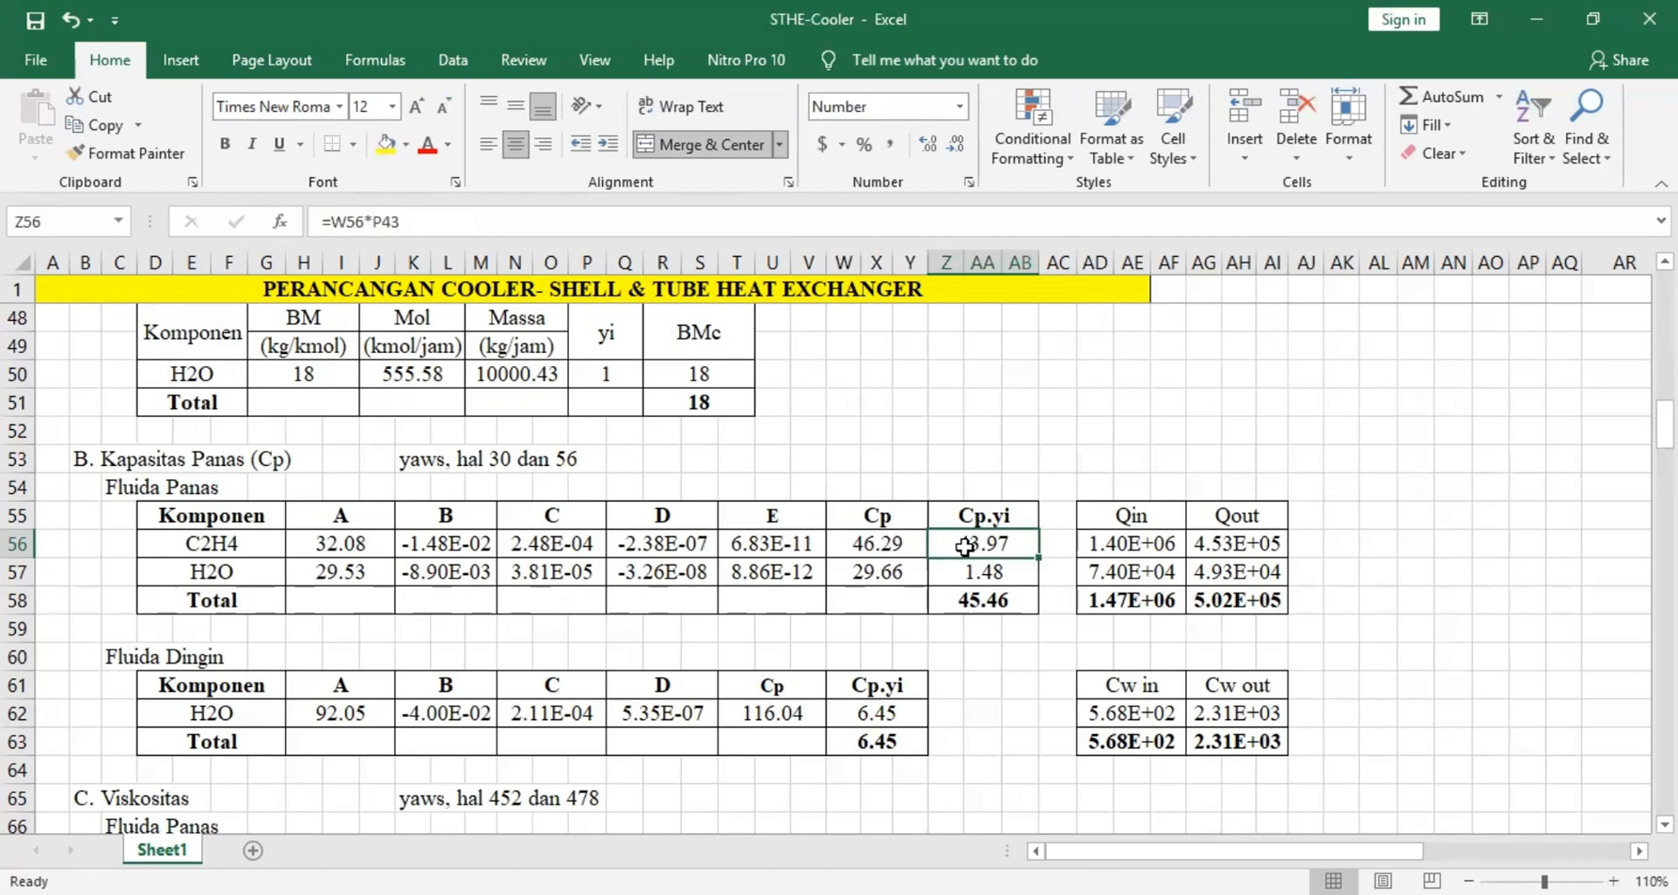
left_click(884, 546)
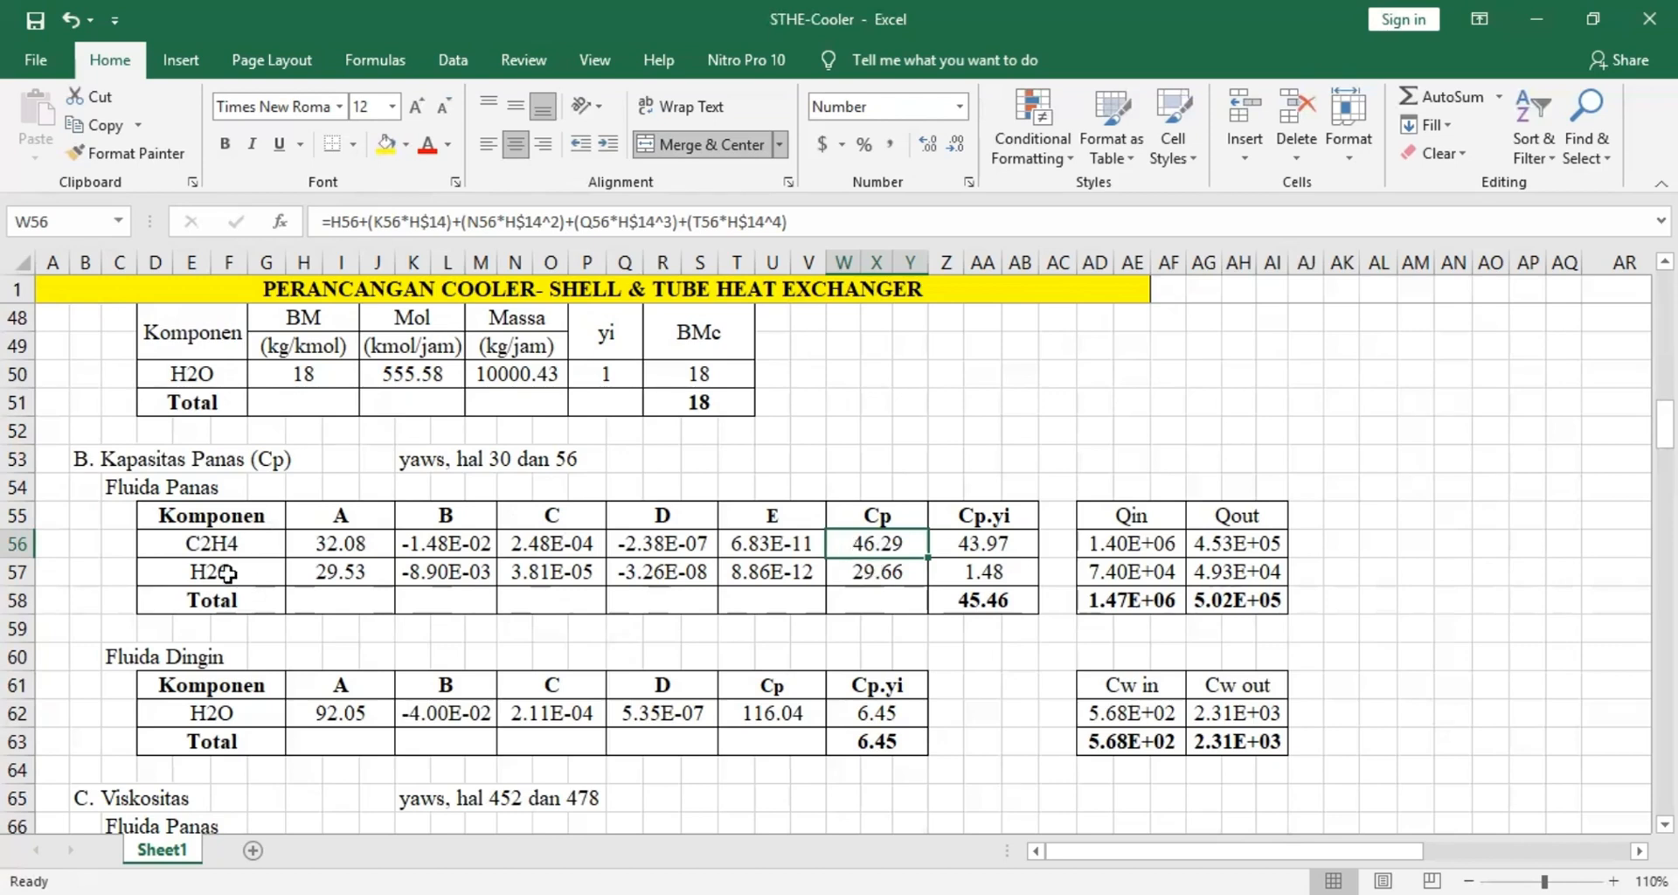
left_click(873, 569)
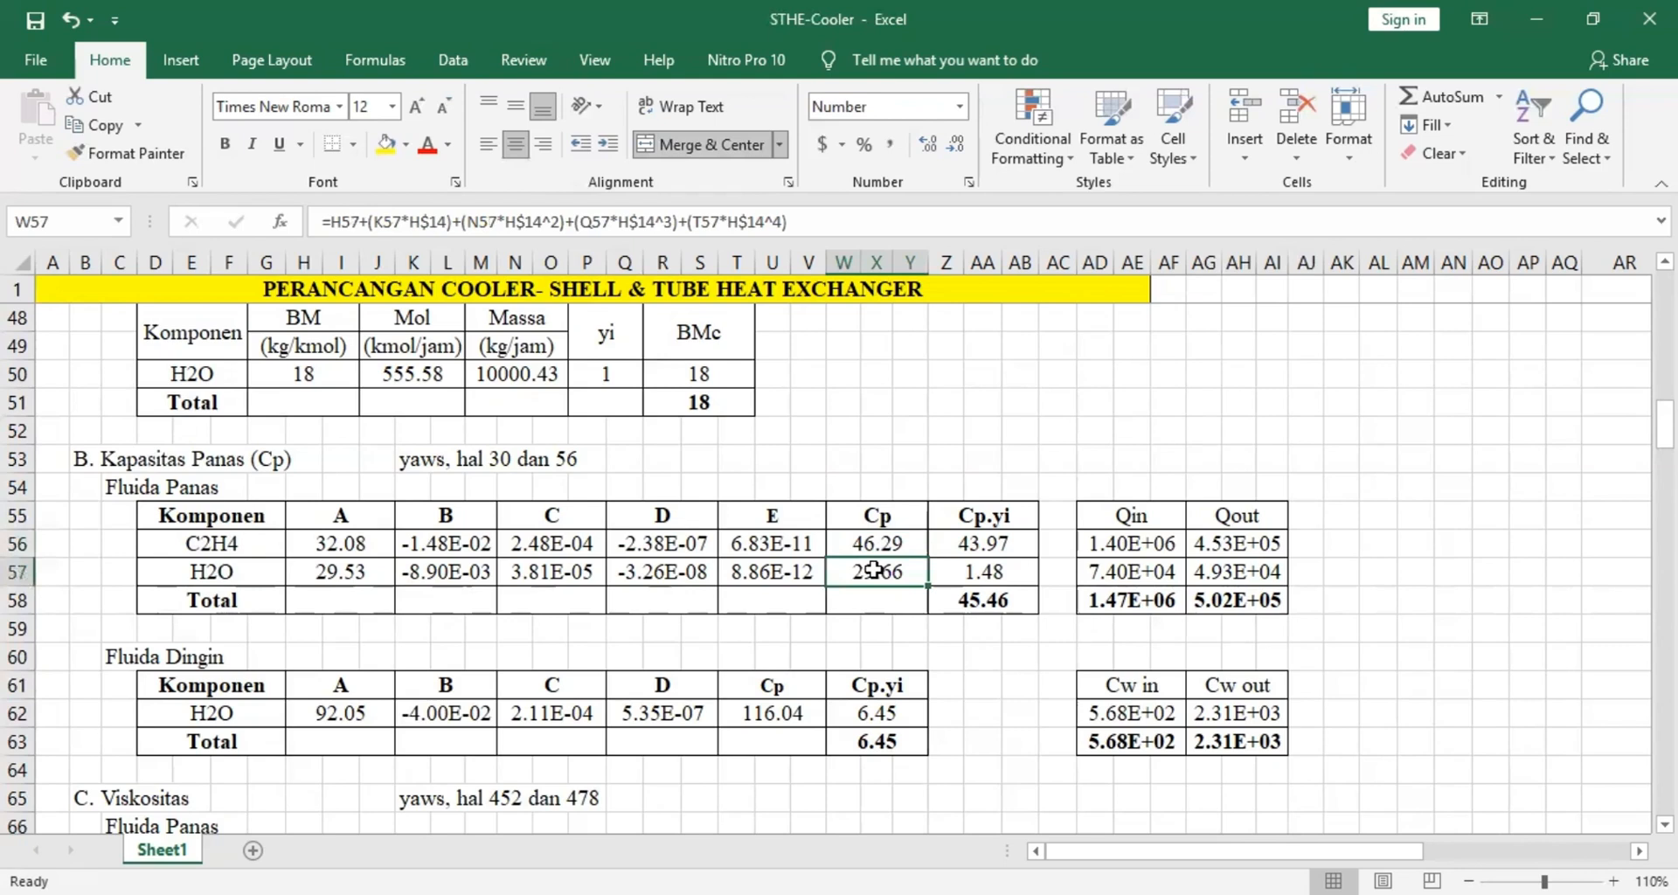
left_click(985, 603)
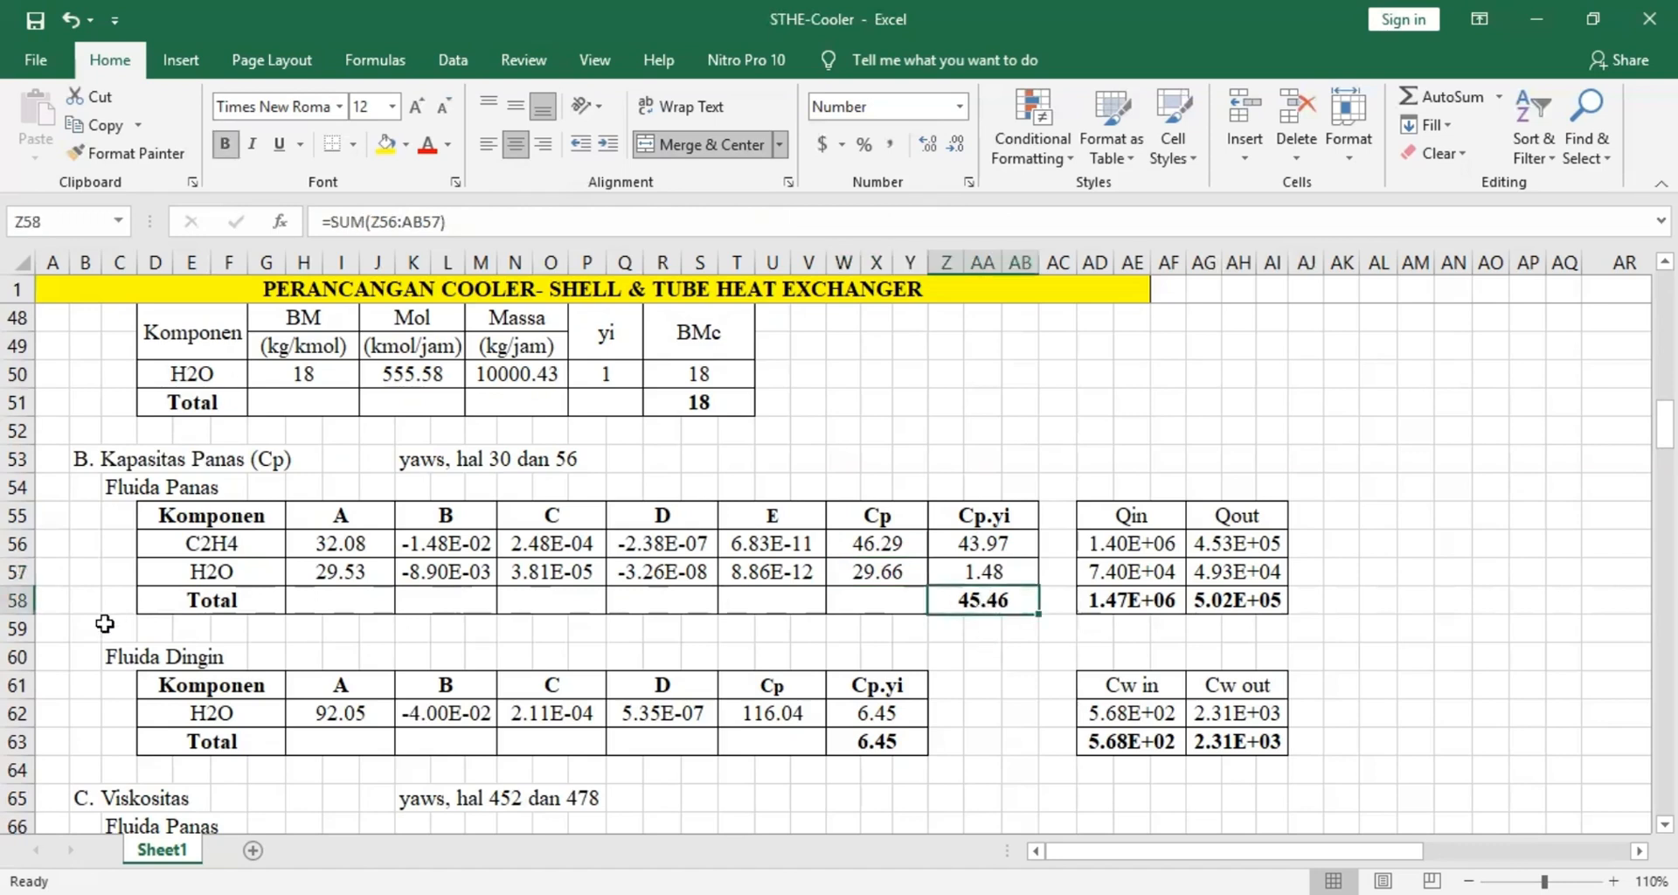
Inspect the H2O Cp.yi and Cp formulas in the Fluida Dingin heat capacity table.
left_click(223, 719)
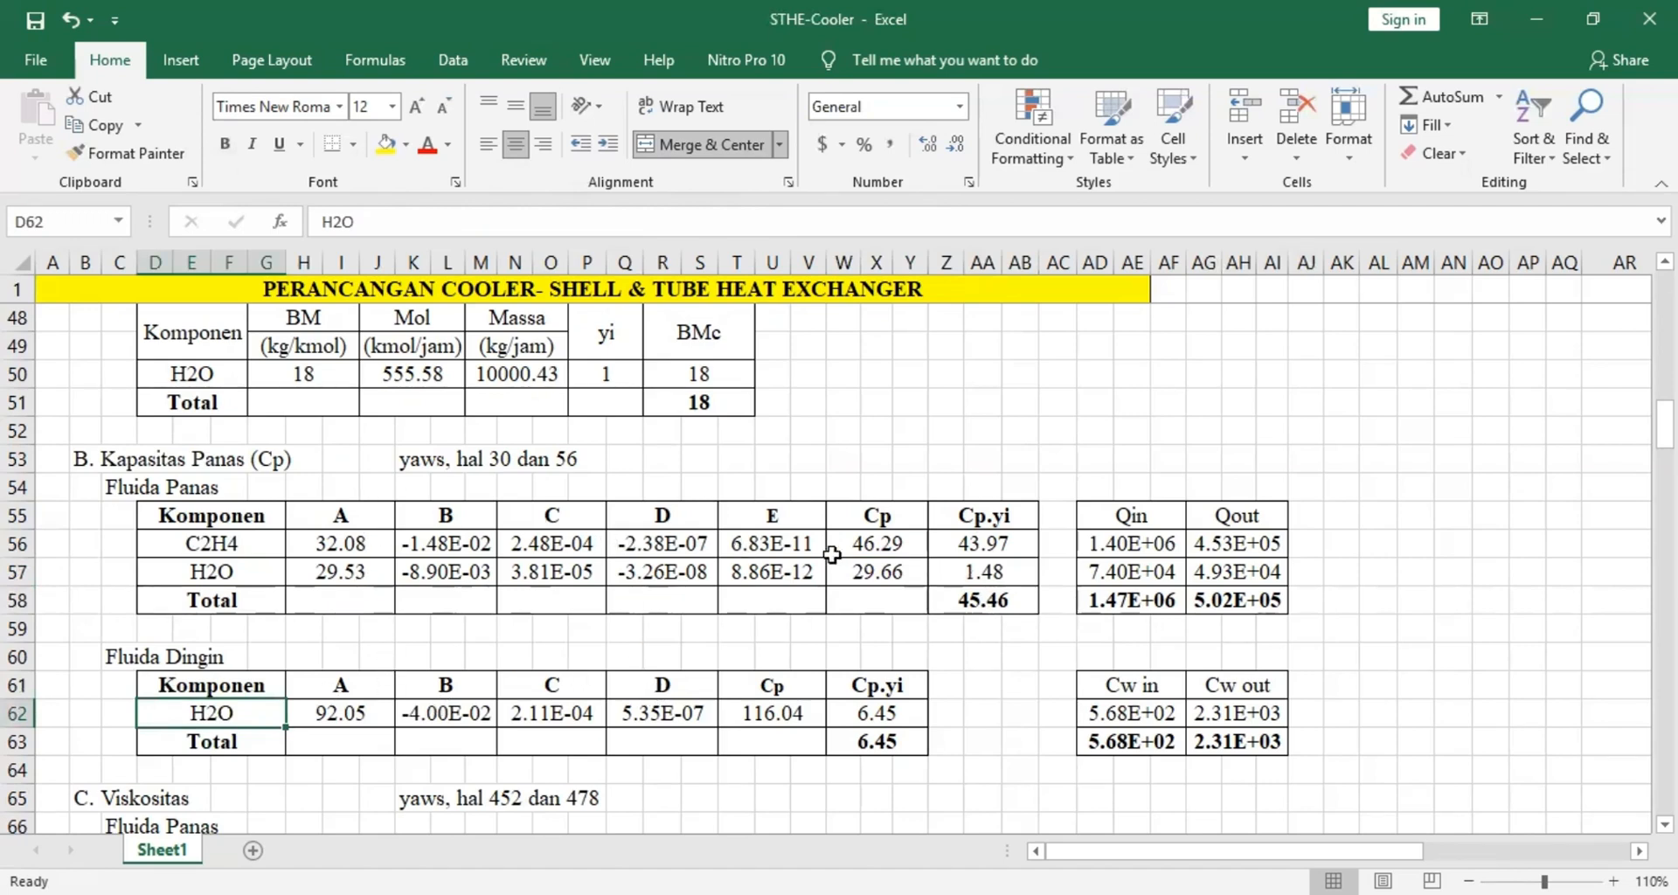
left_click(878, 721)
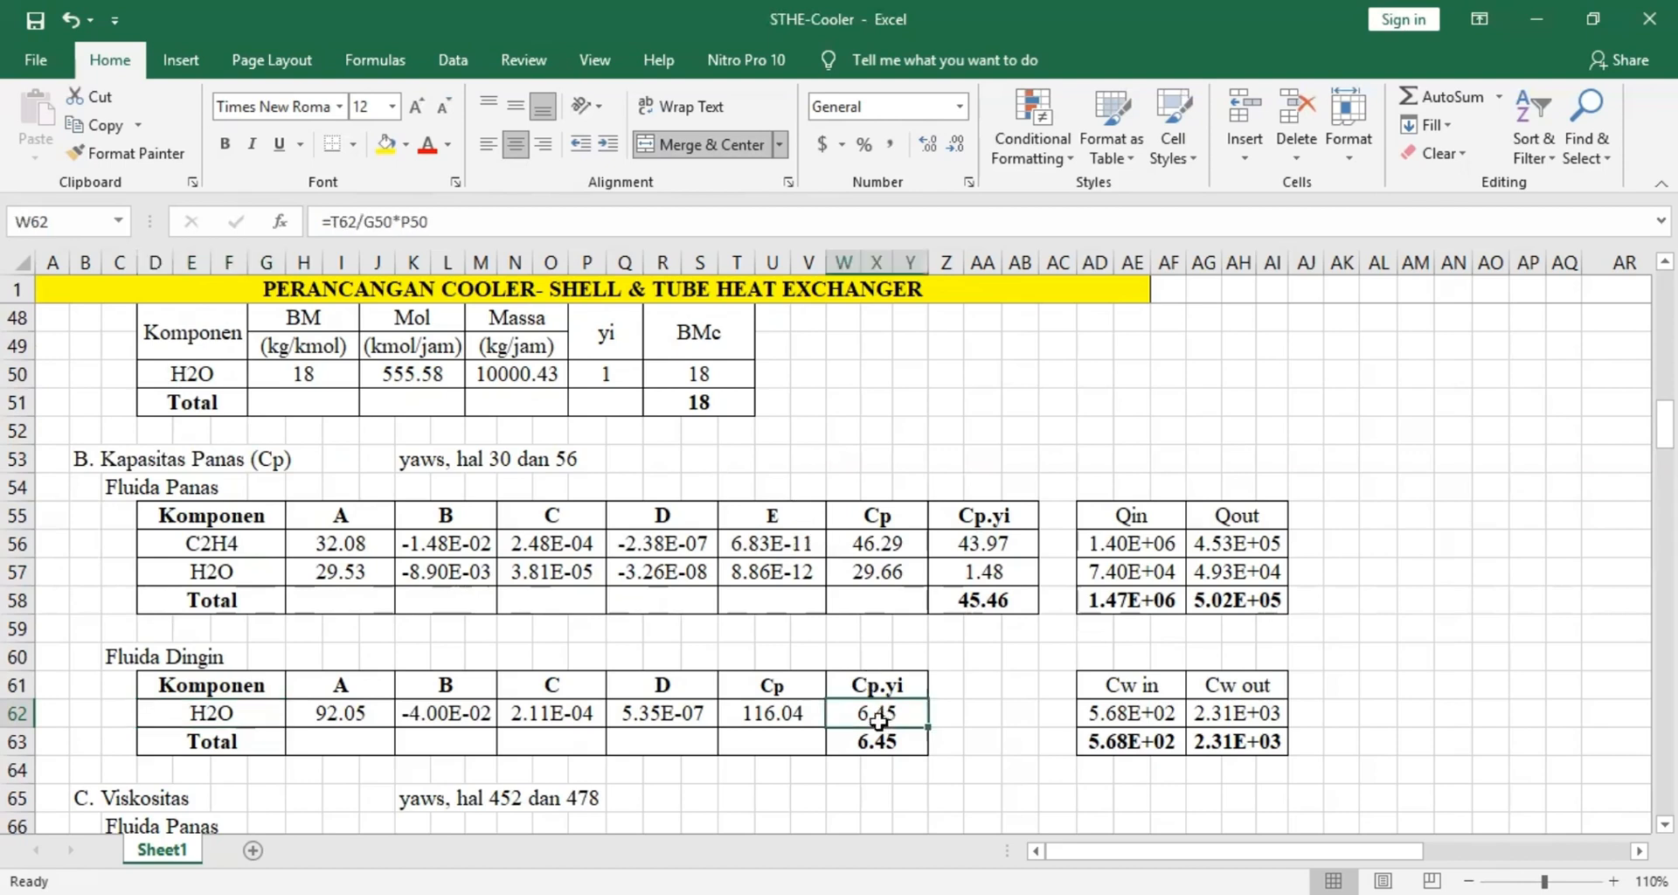
left_click(819, 713)
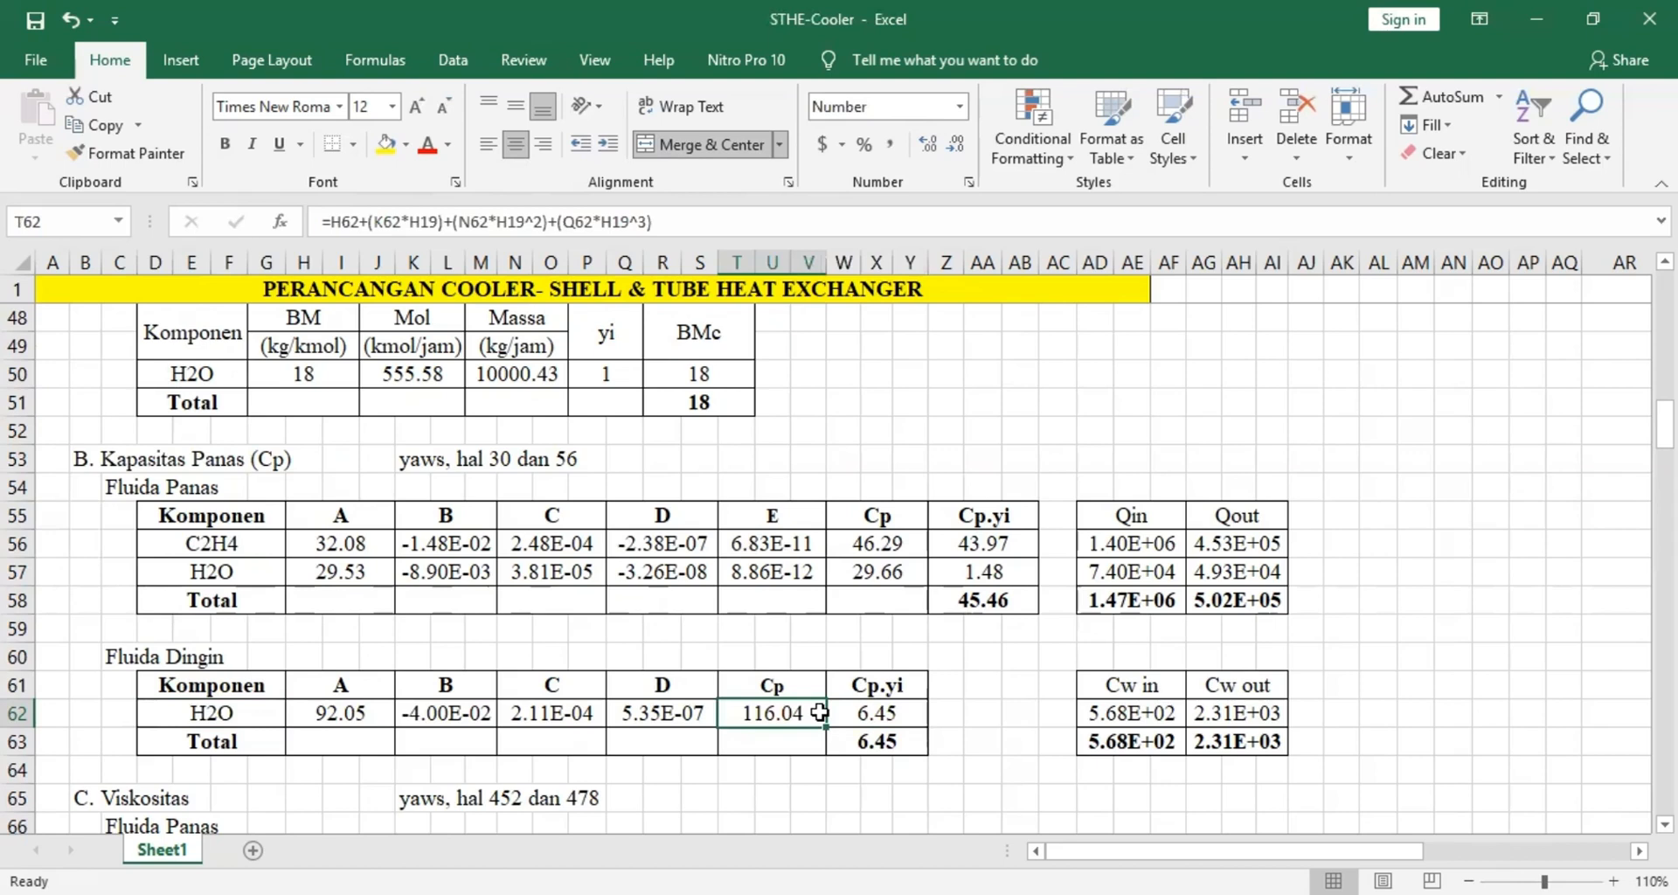
Check the H2O coefficient D and the Cp.yi total formula in the Fluida Dingin heat capacity table.
left_click(661, 712)
left_click(881, 741)
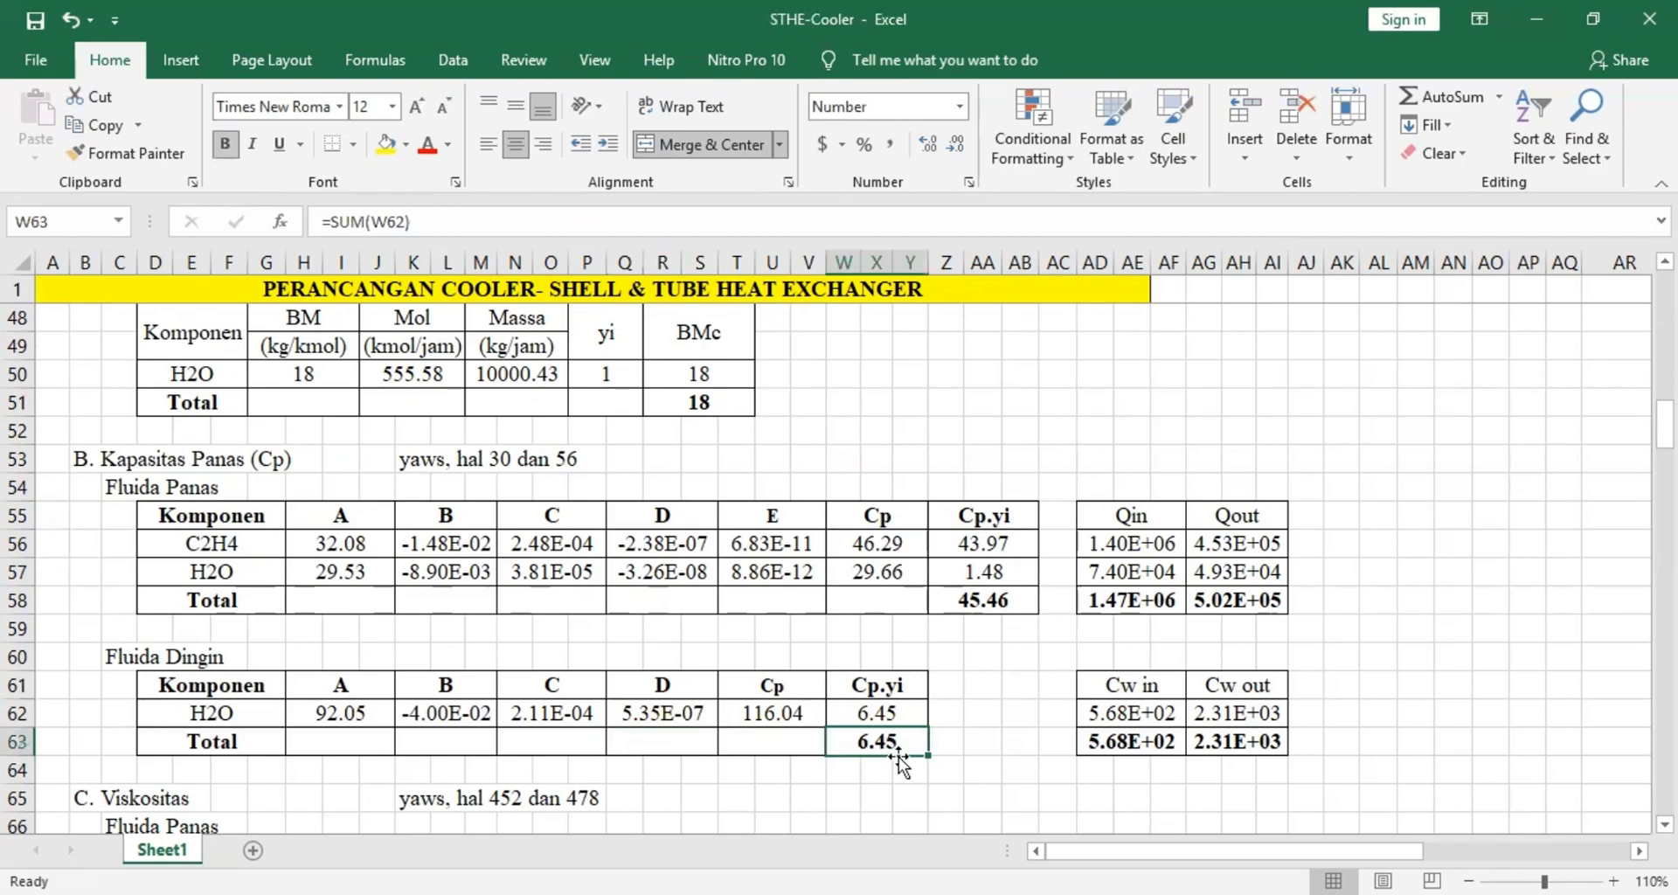
Review the Viskositas subsection's Fluida Panas table, inspecting the C2H4 µ (cP) formula and the µ.yi total.
scroll(874, 699, "down", 2)
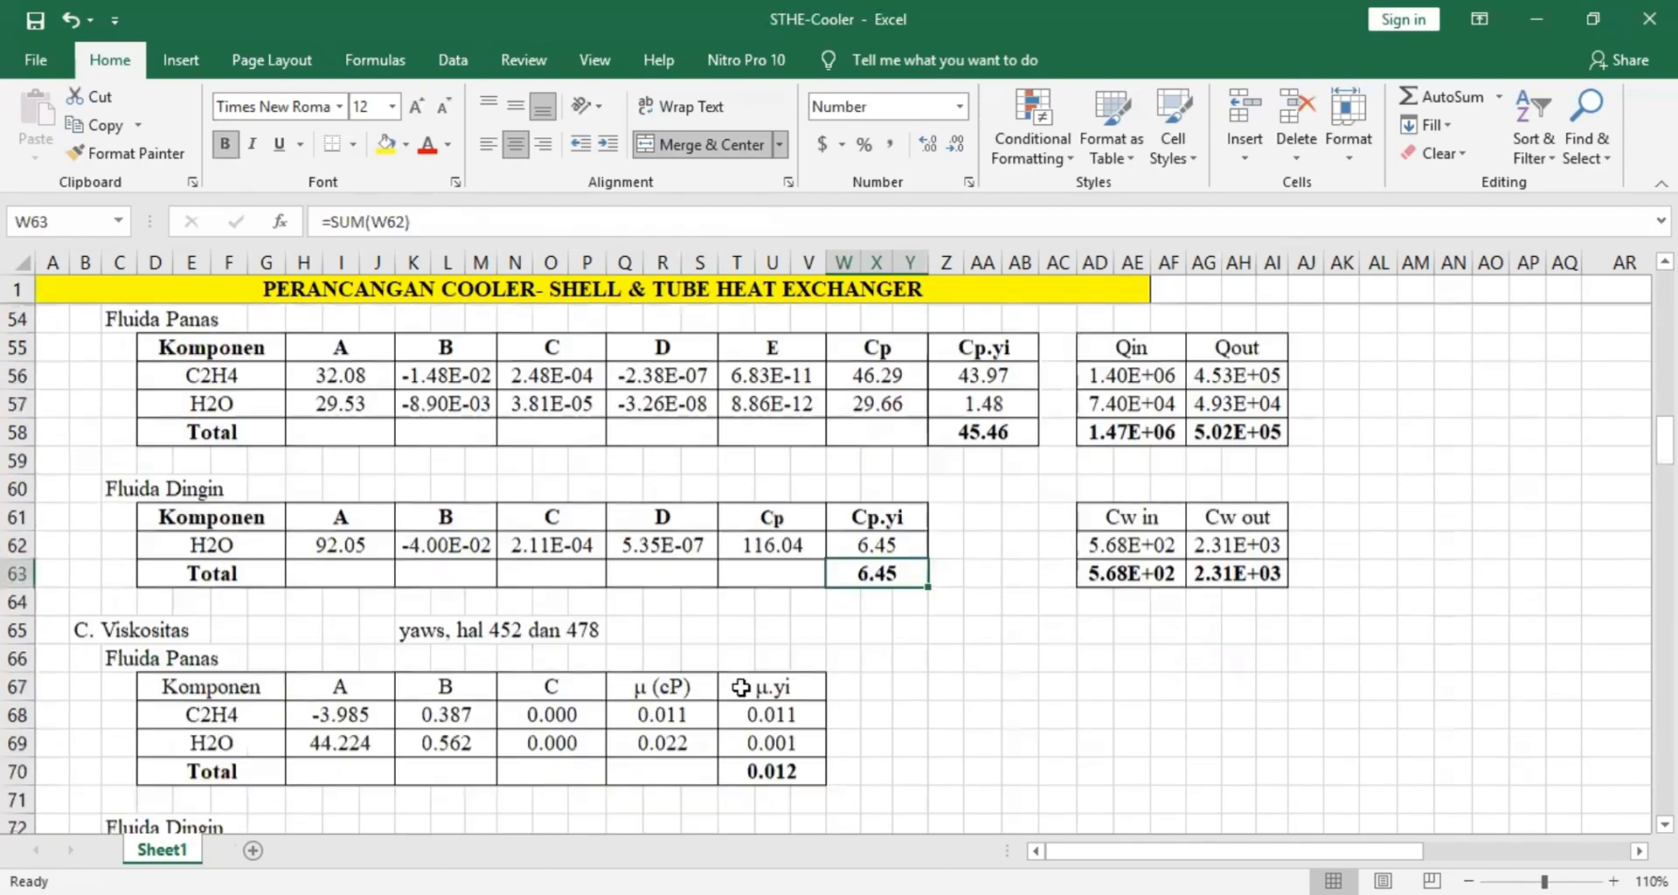
left_click(81, 630)
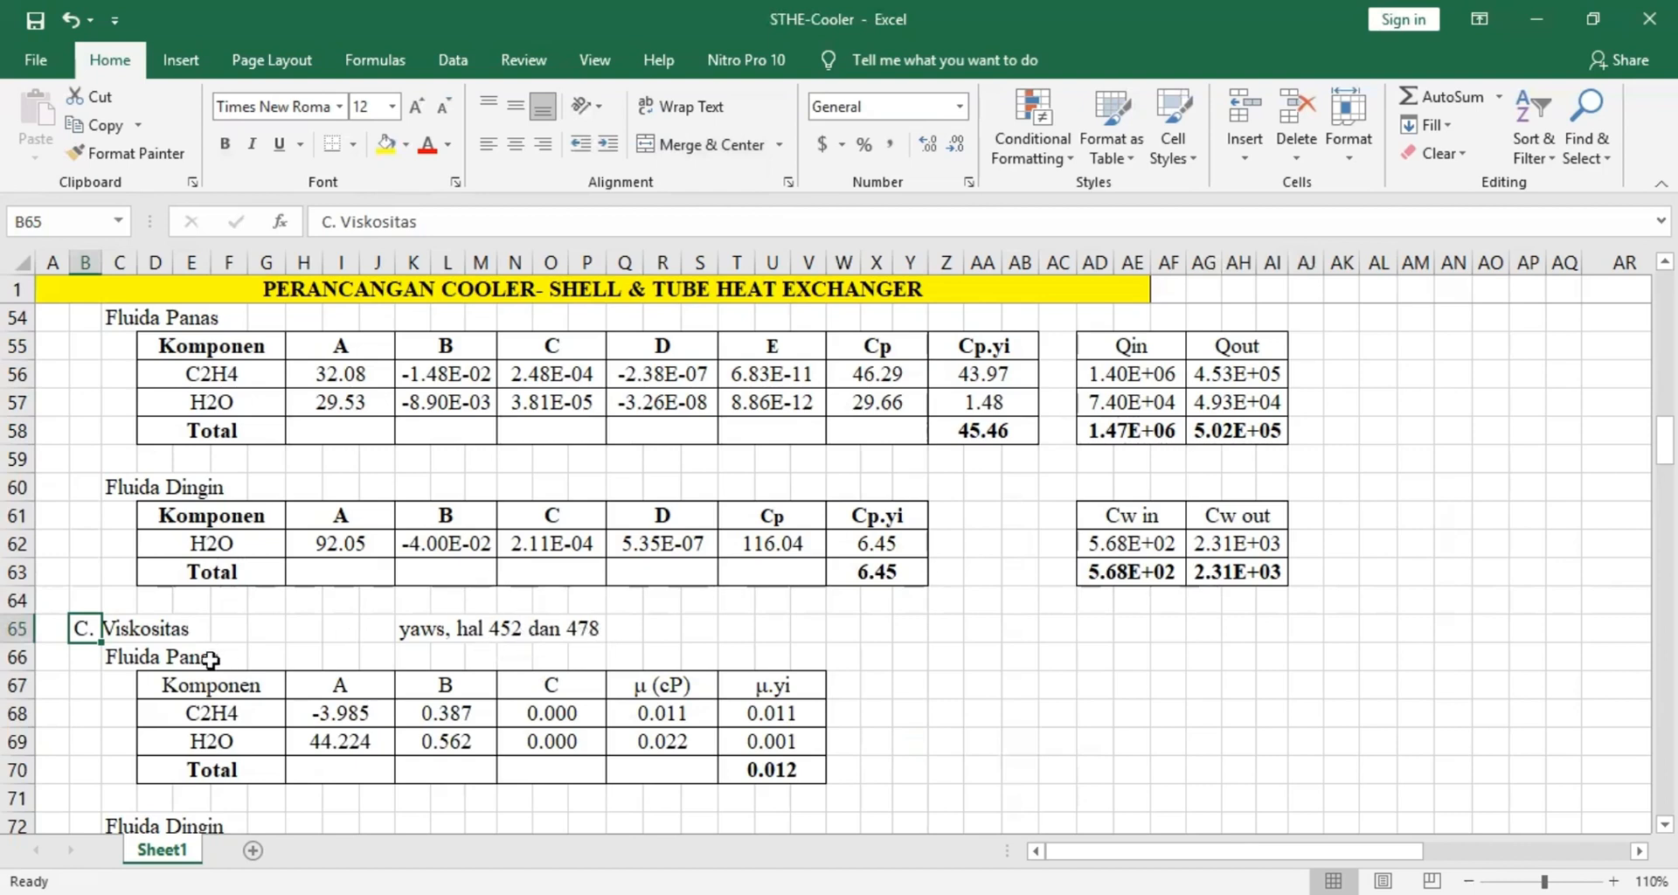
left_click(116, 657)
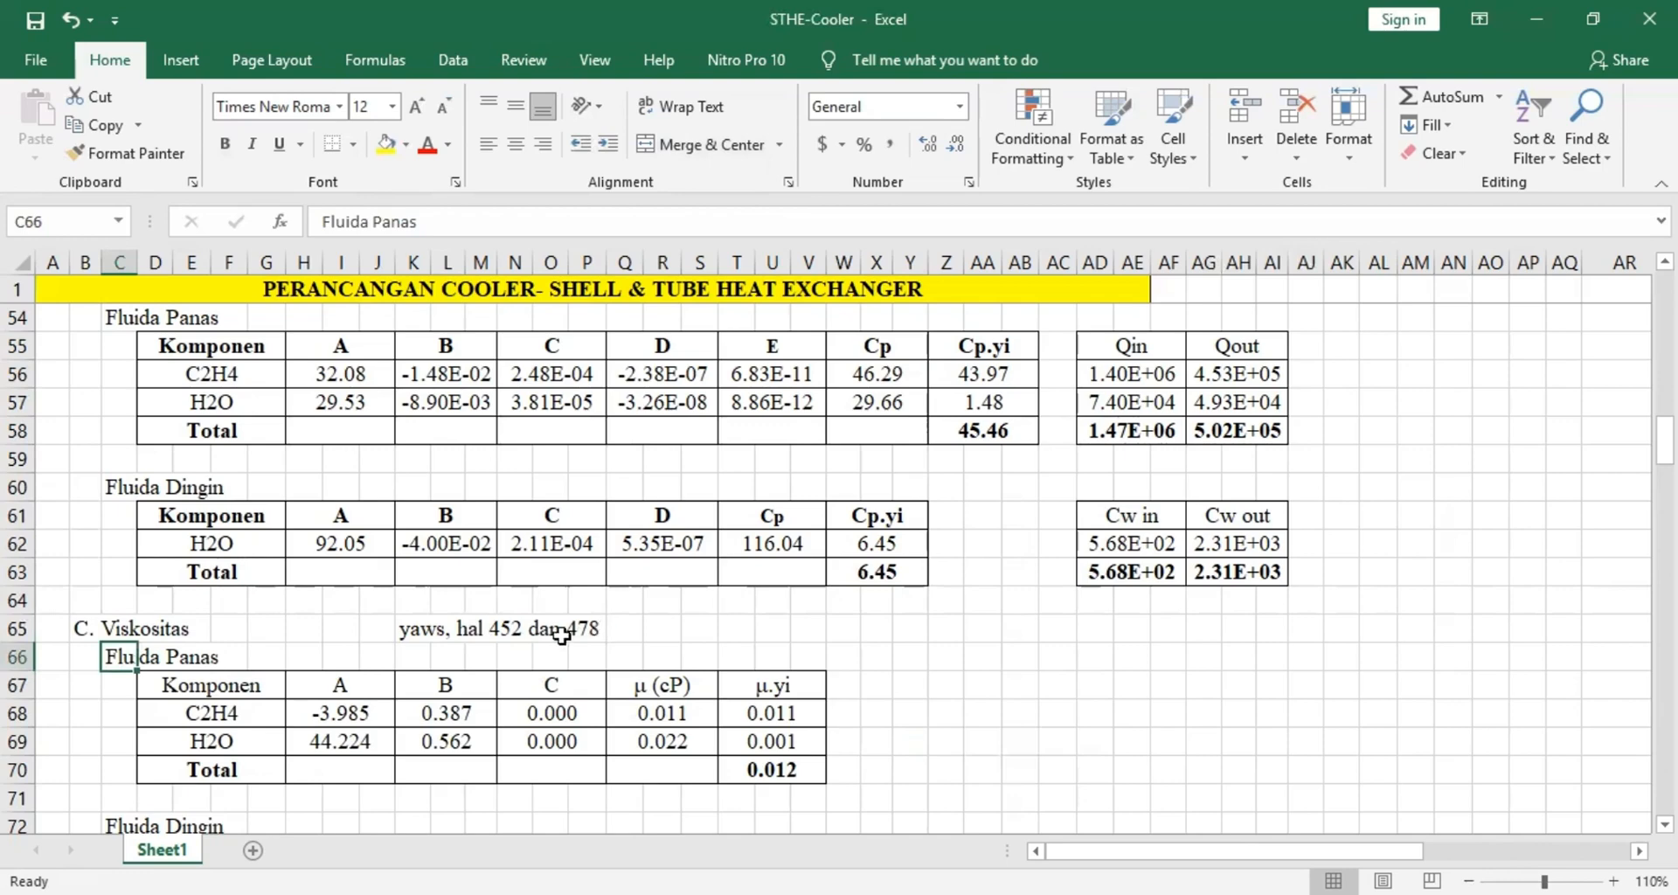
scroll(212, 711, "down", 2)
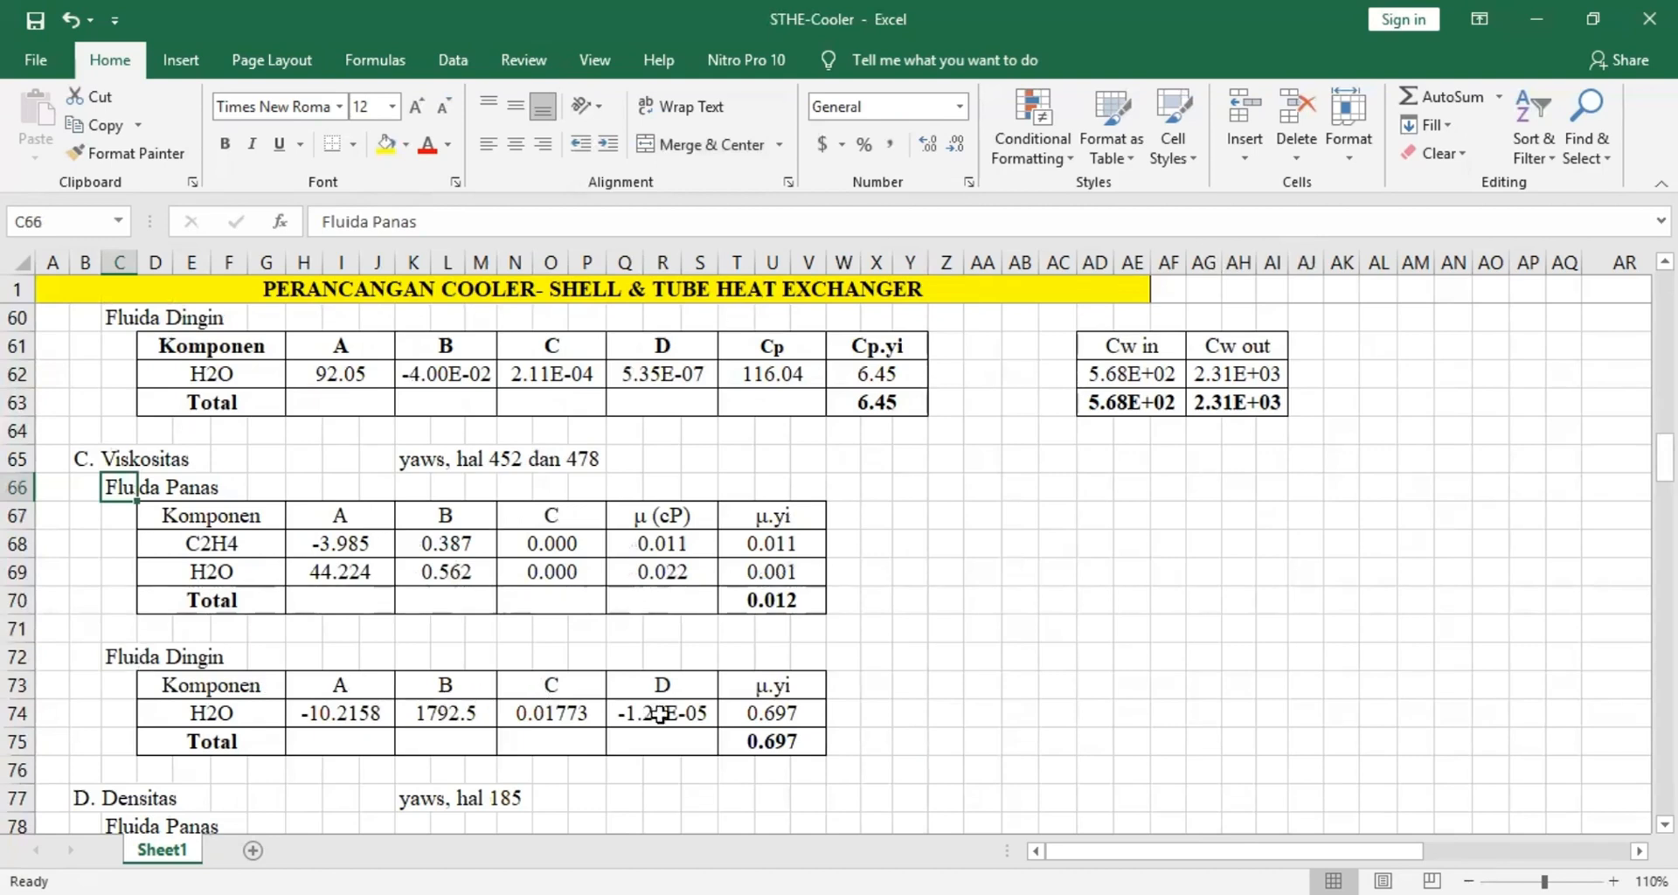
left_click(668, 546)
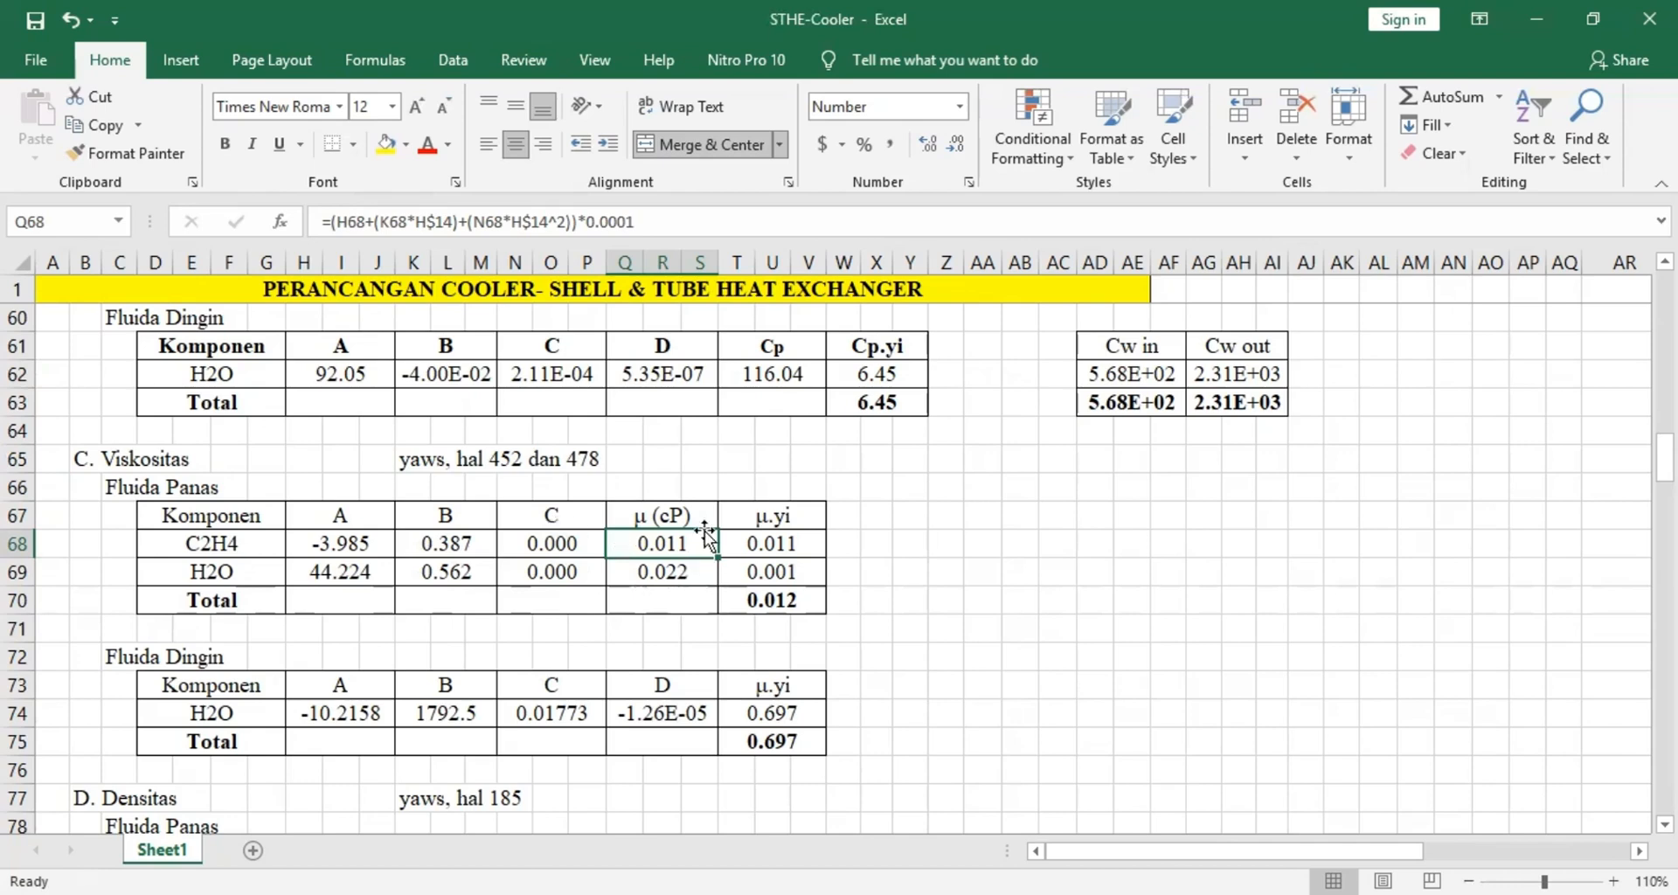
left_click(649, 229)
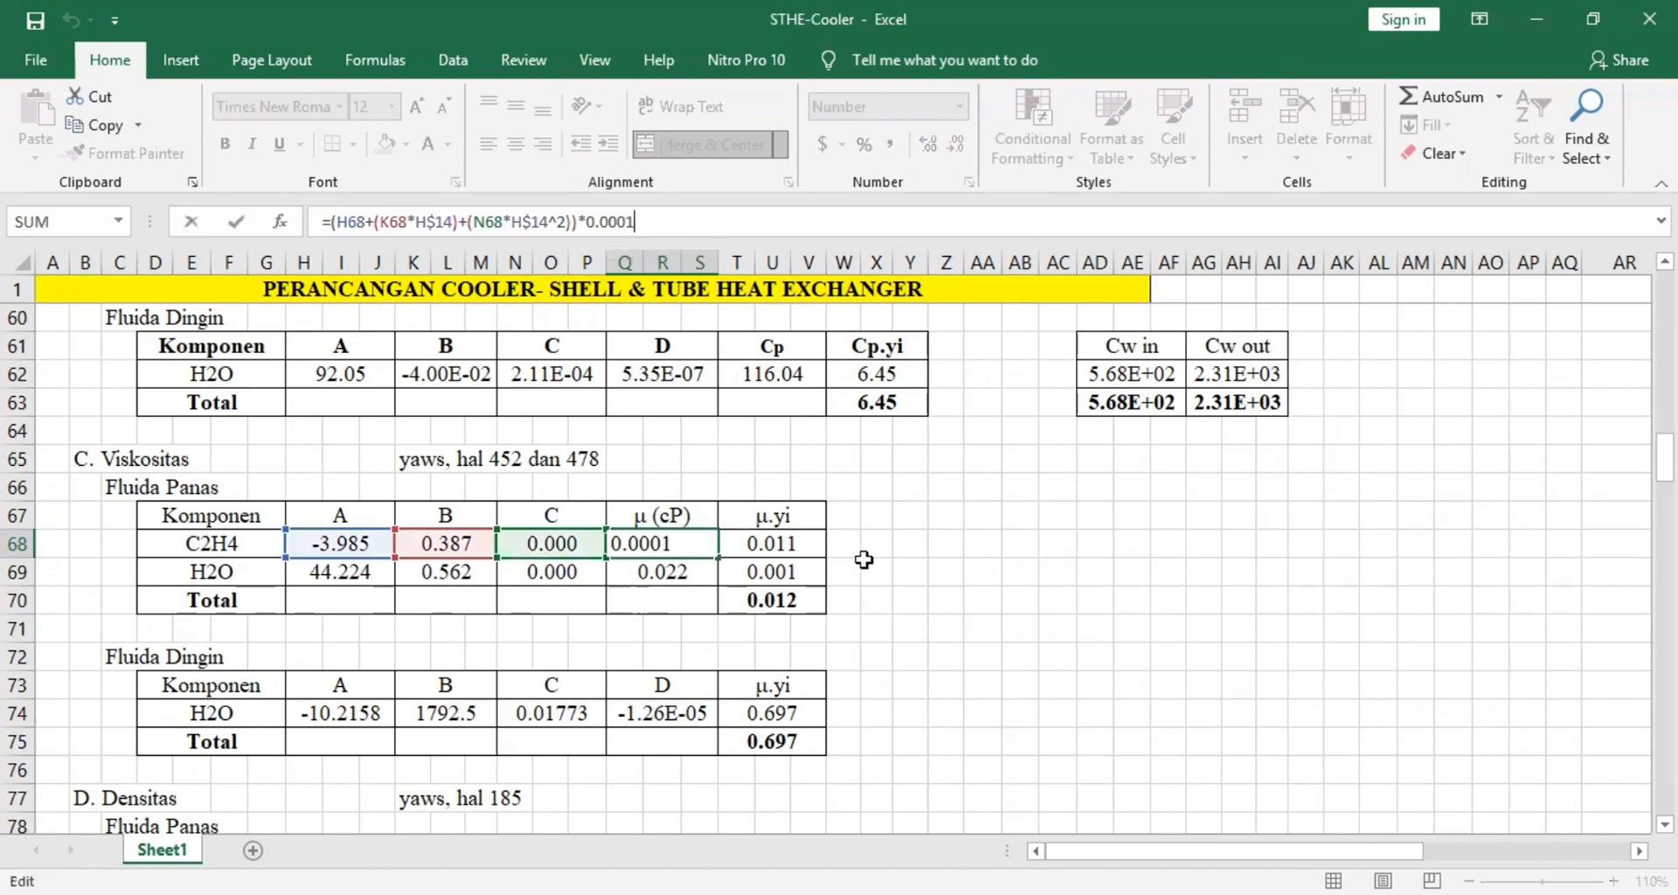
left_click(859, 566)
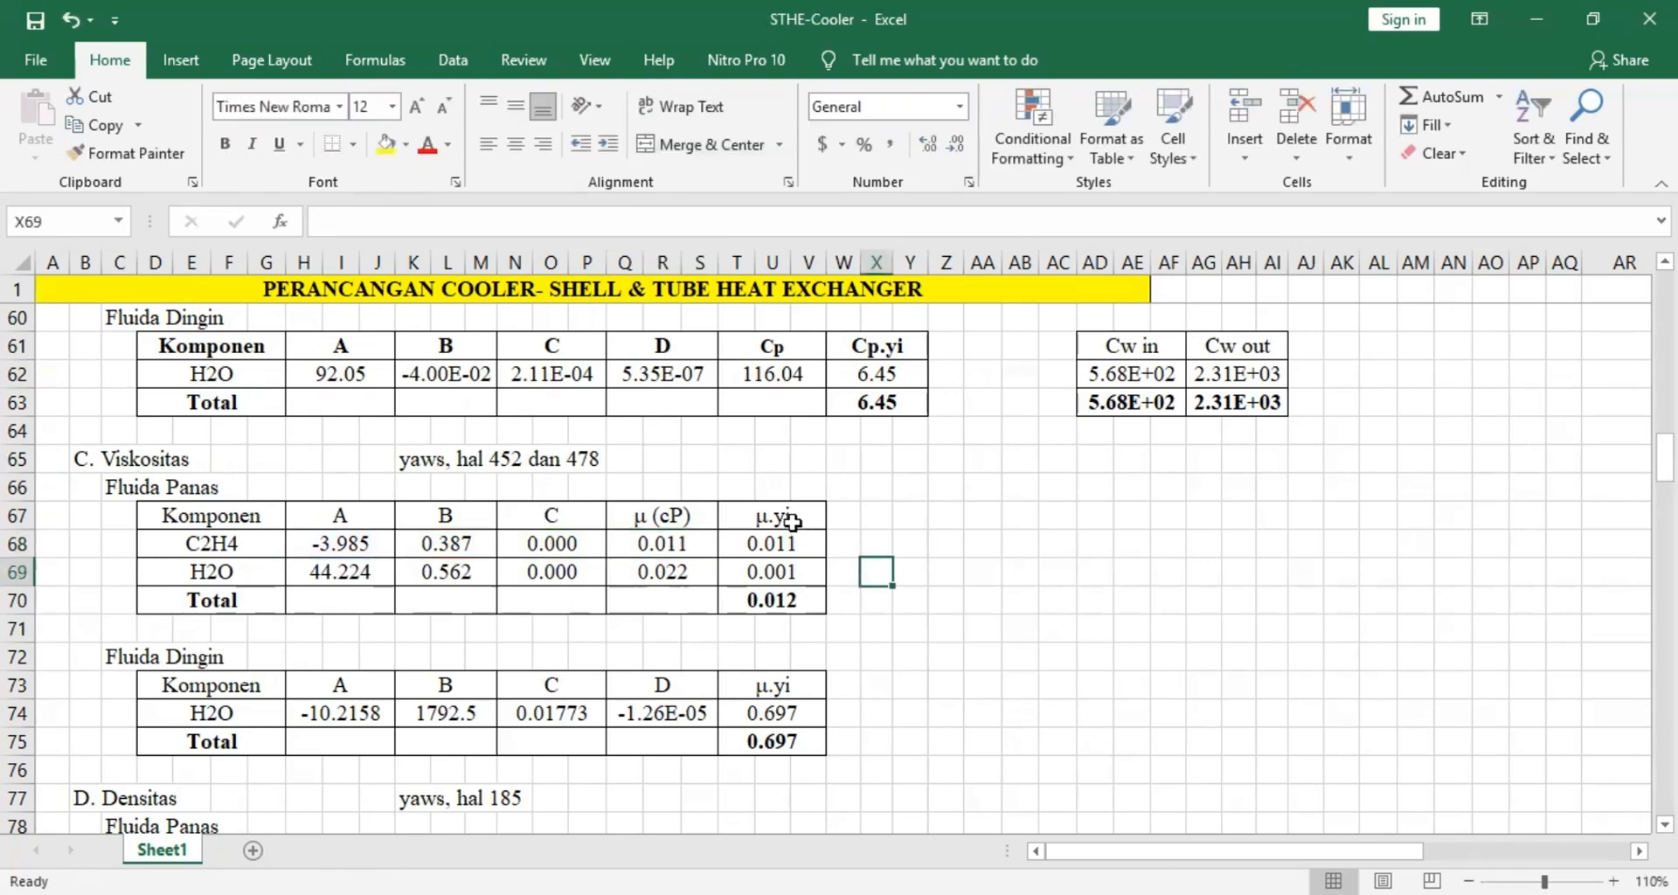
left_click(800, 609)
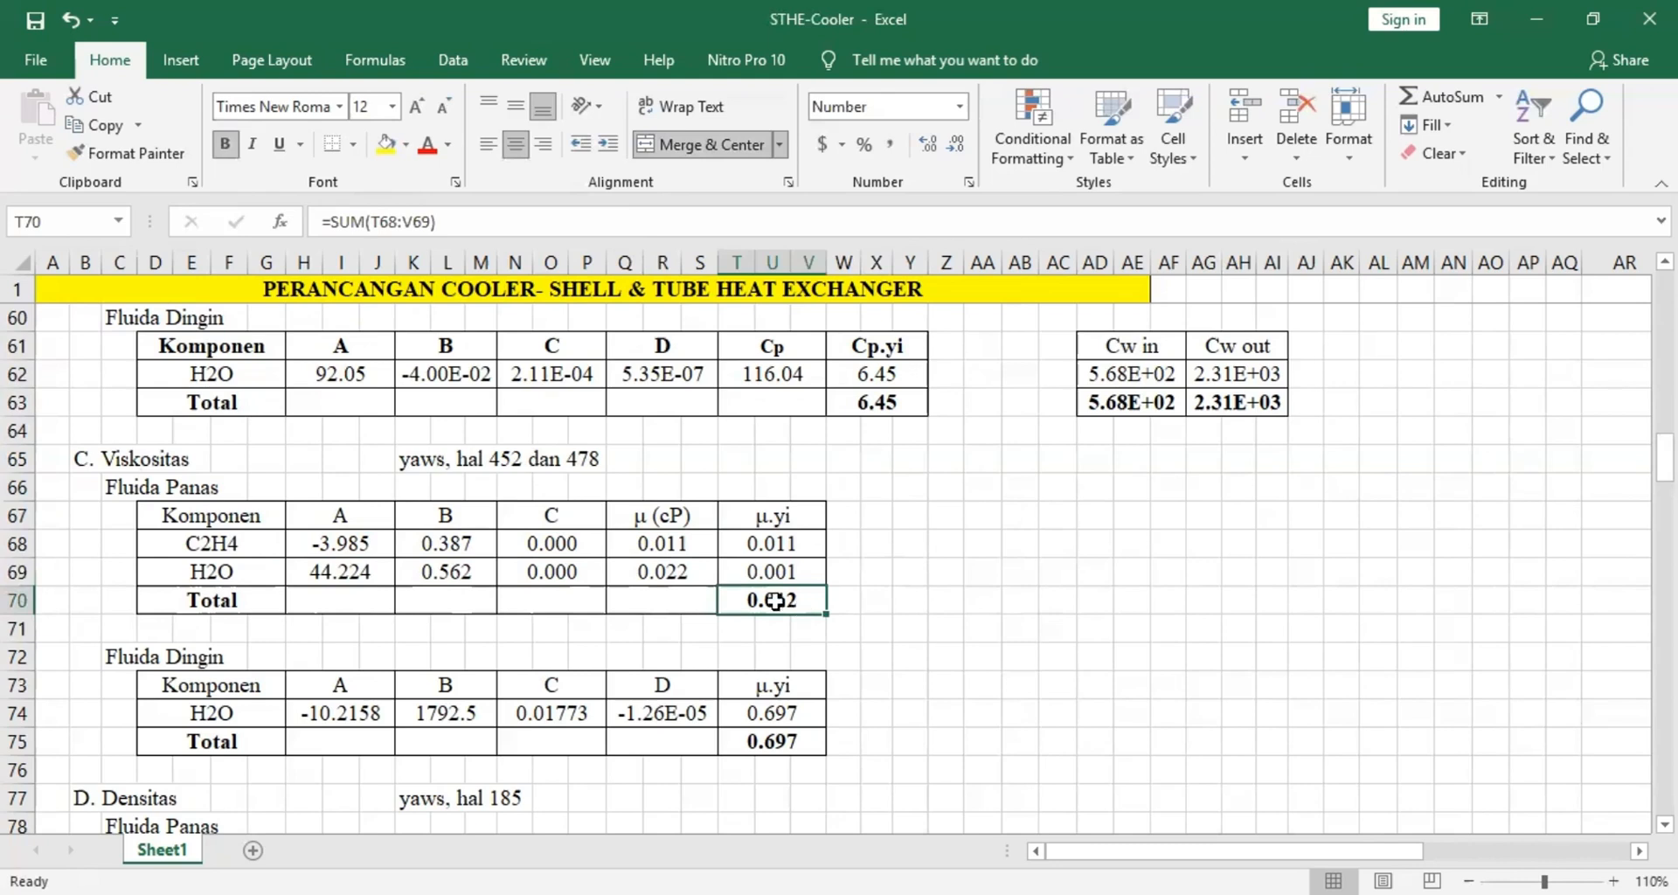
Examine coefficients A to D, the H2O µ.yi formula and the total in the Fluida Dingin viscosity table.
left_click(121, 655)
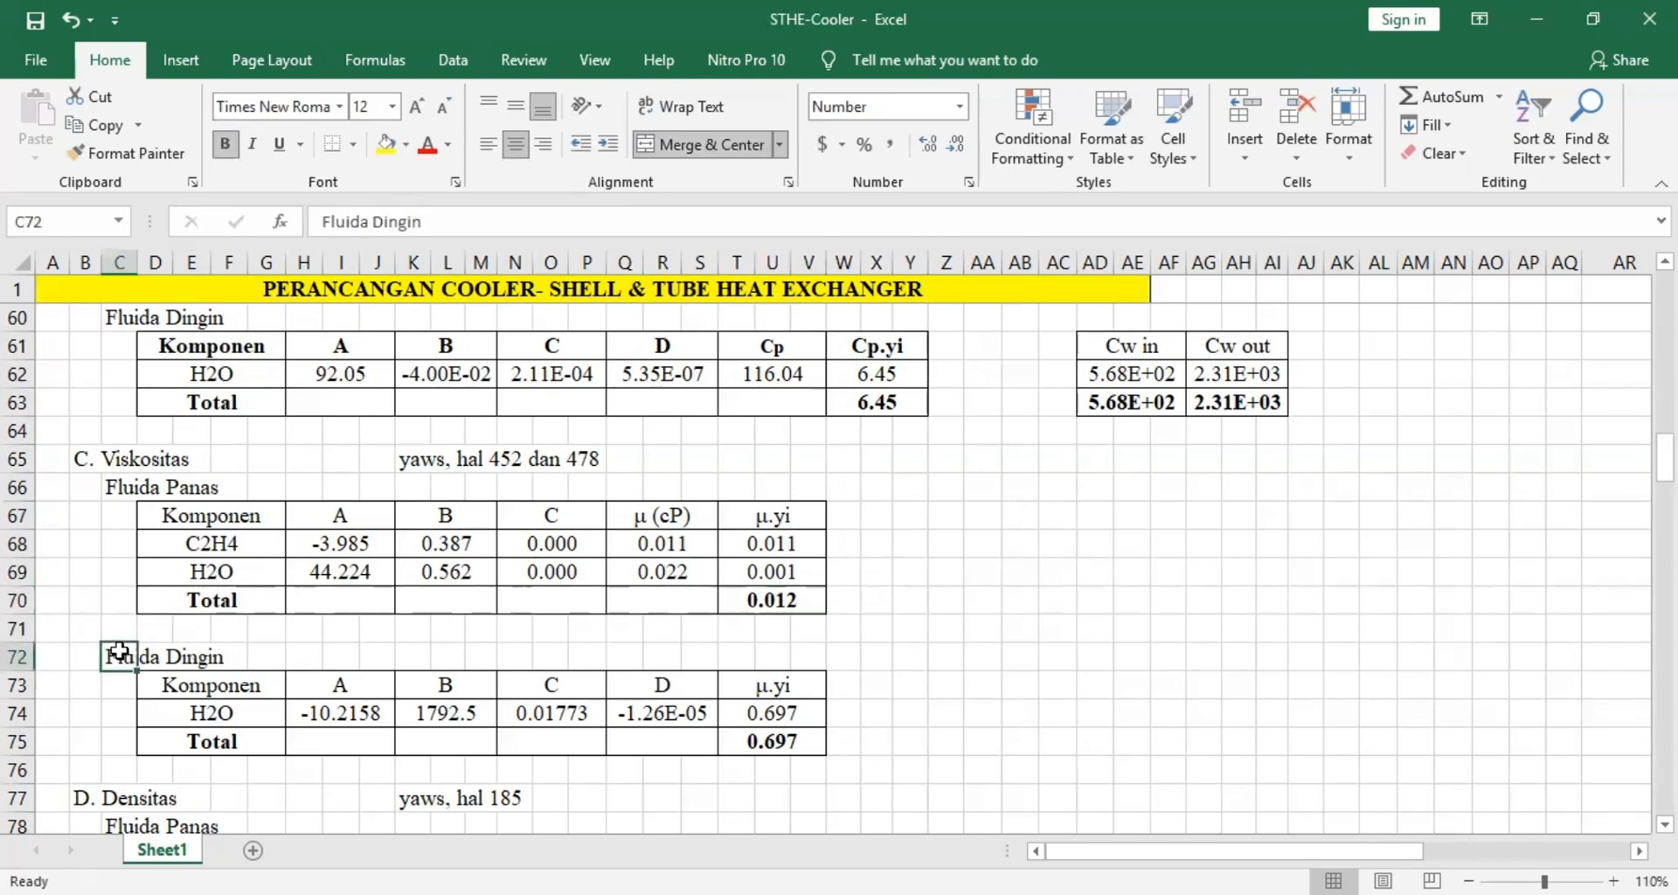
left_click(380, 689)
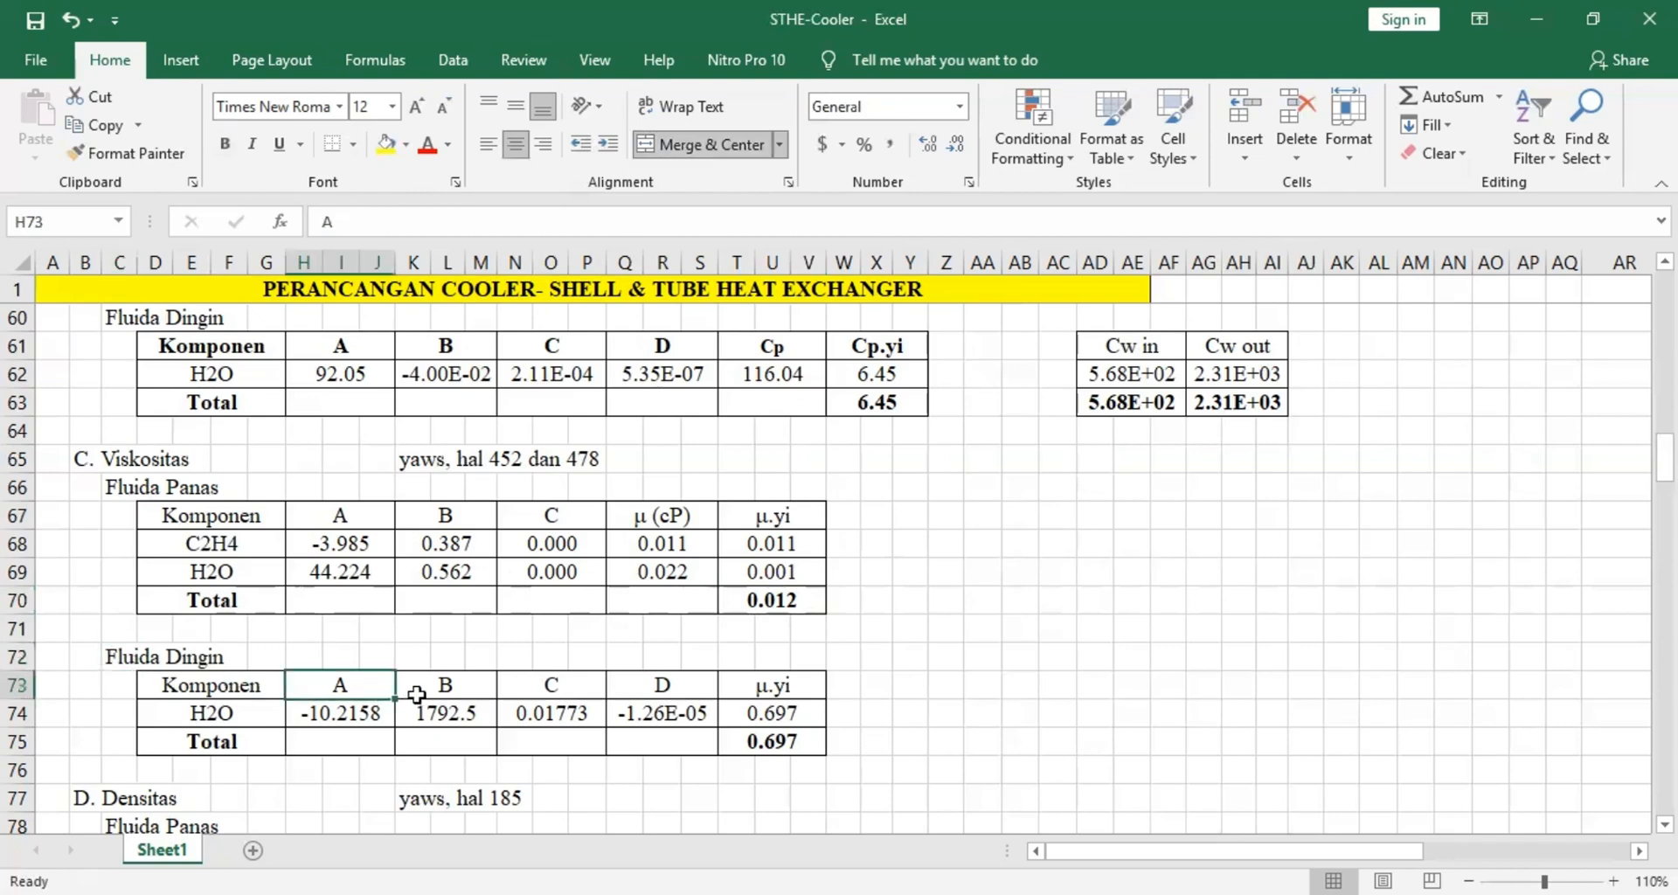
left_click(433, 685)
left_click(550, 687)
left_click(641, 682)
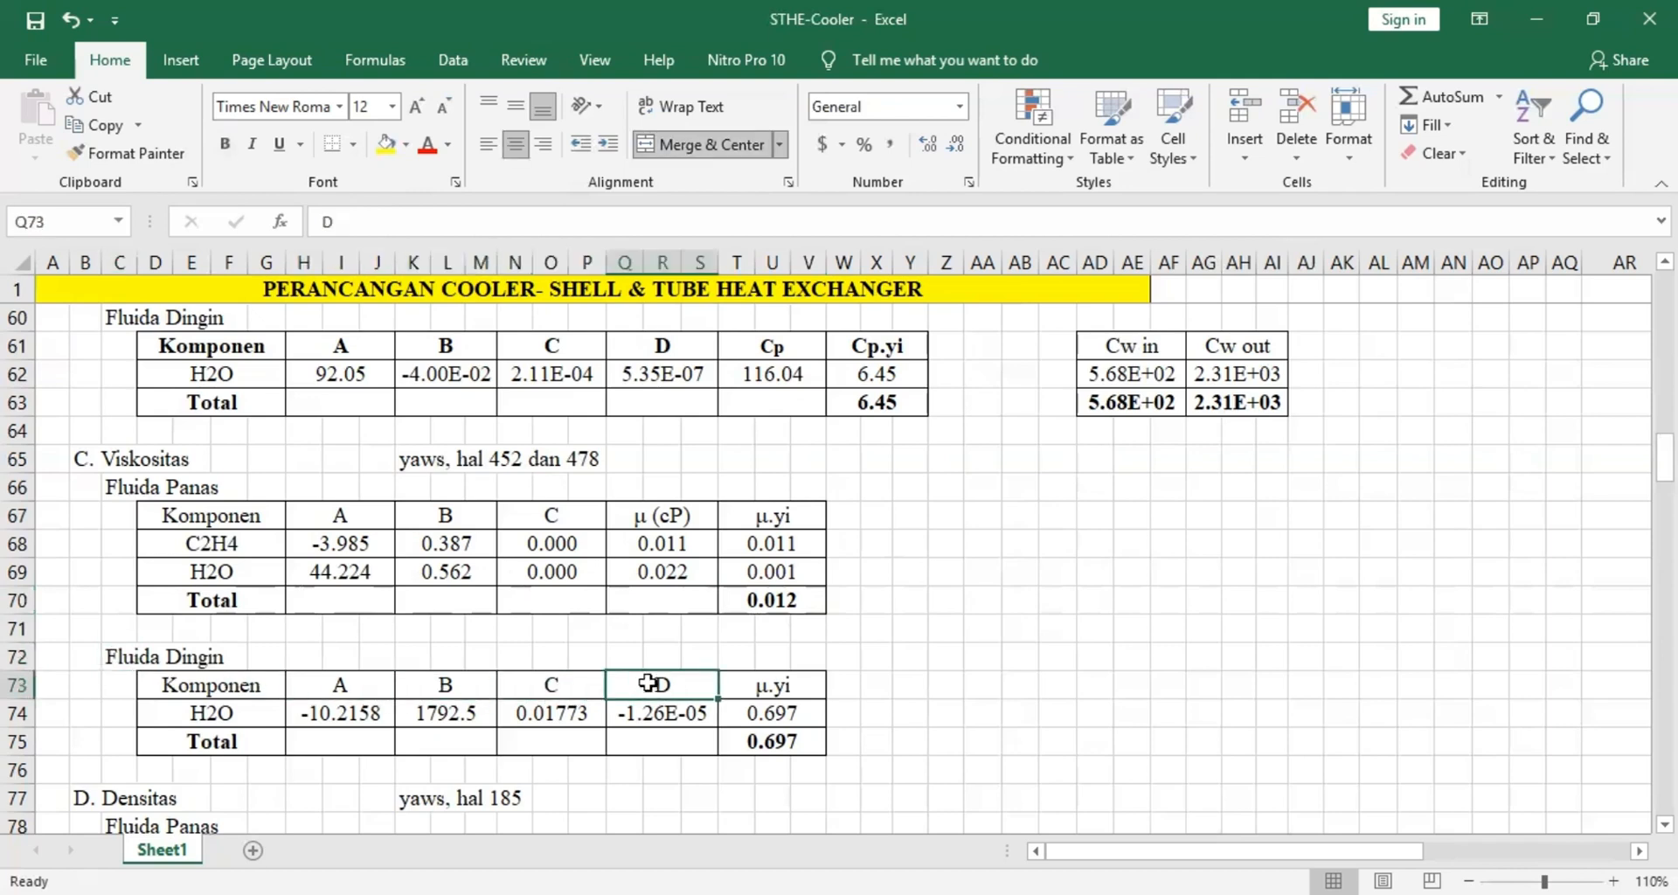
left_click(755, 716)
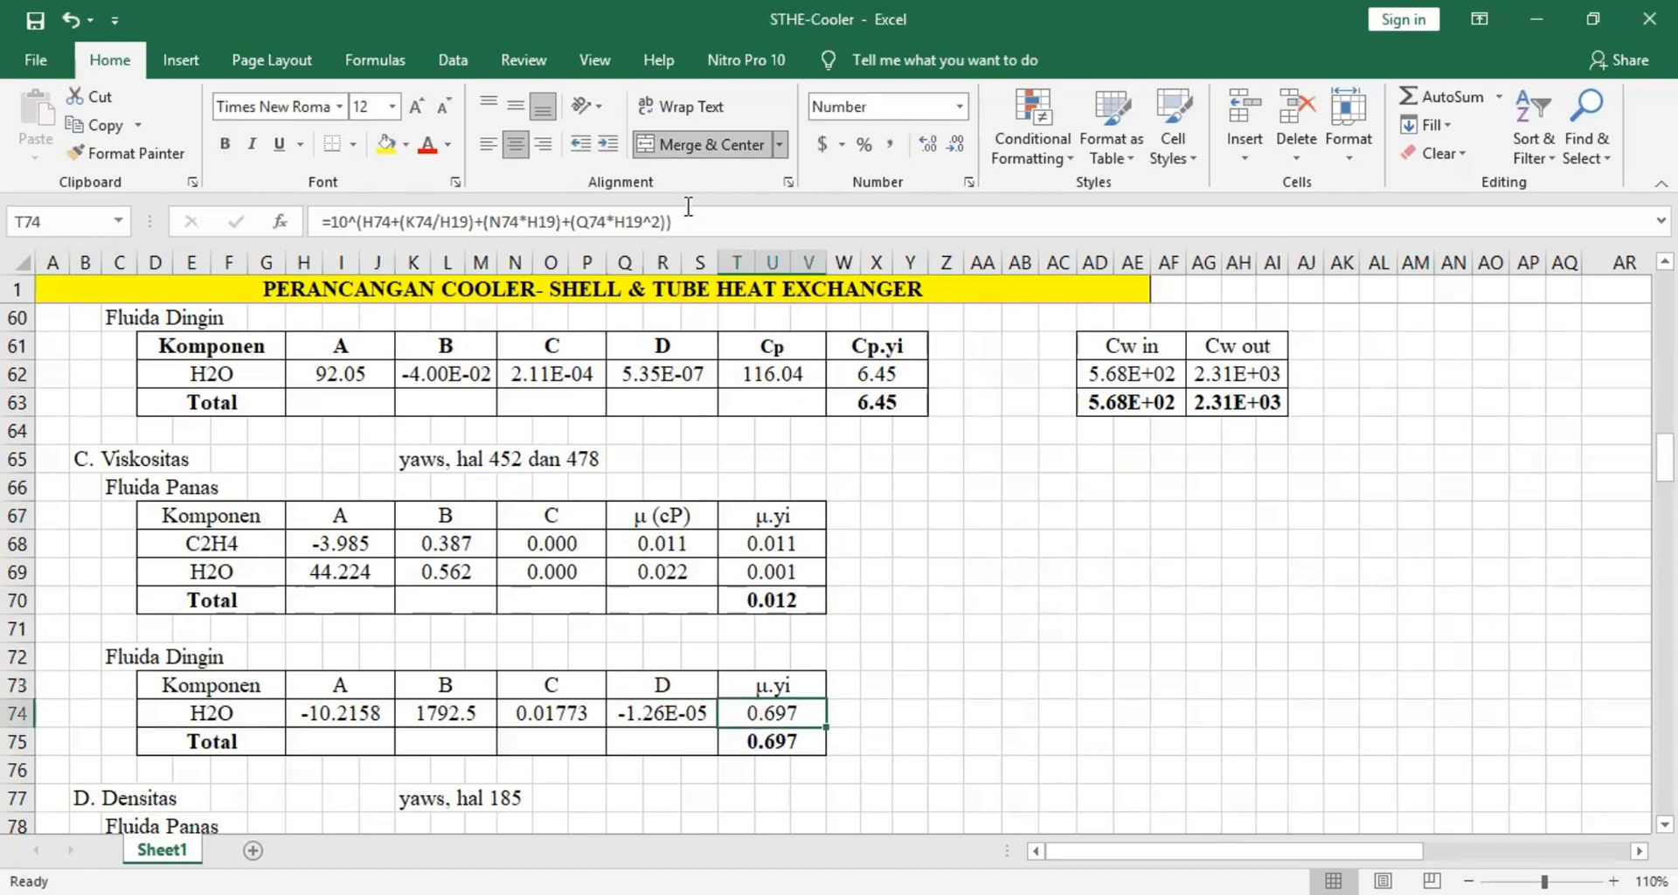
left_click(795, 740)
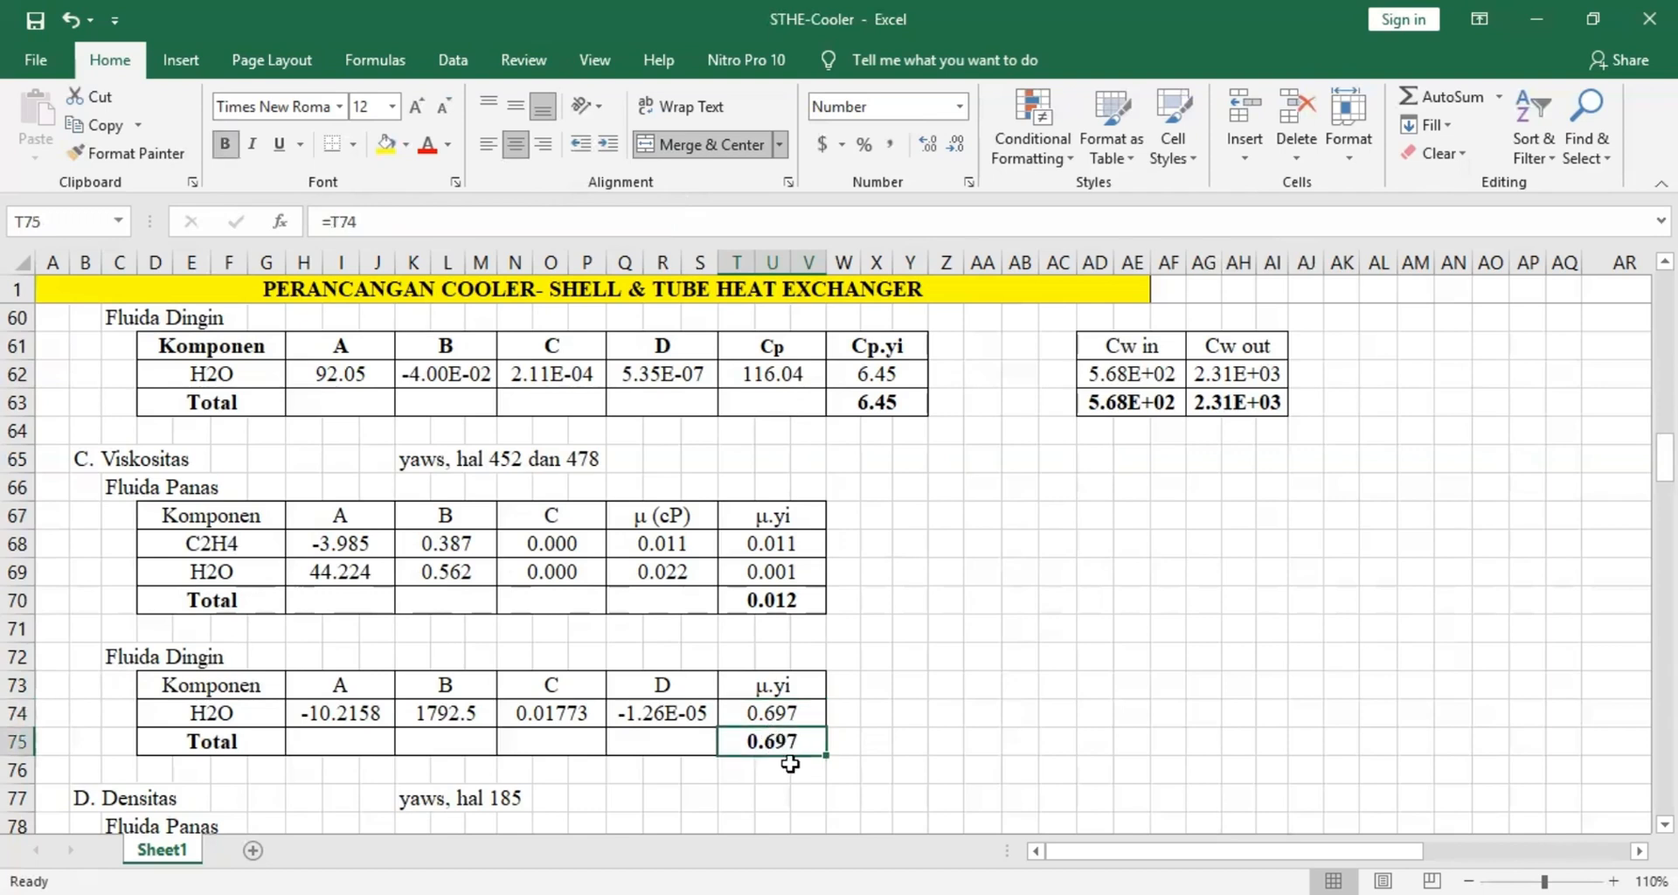
Review the Densitas subsection's headings and the P, BM, R and Tc inputs of its Fluida Panas table.
scroll(668, 739, "down", 2)
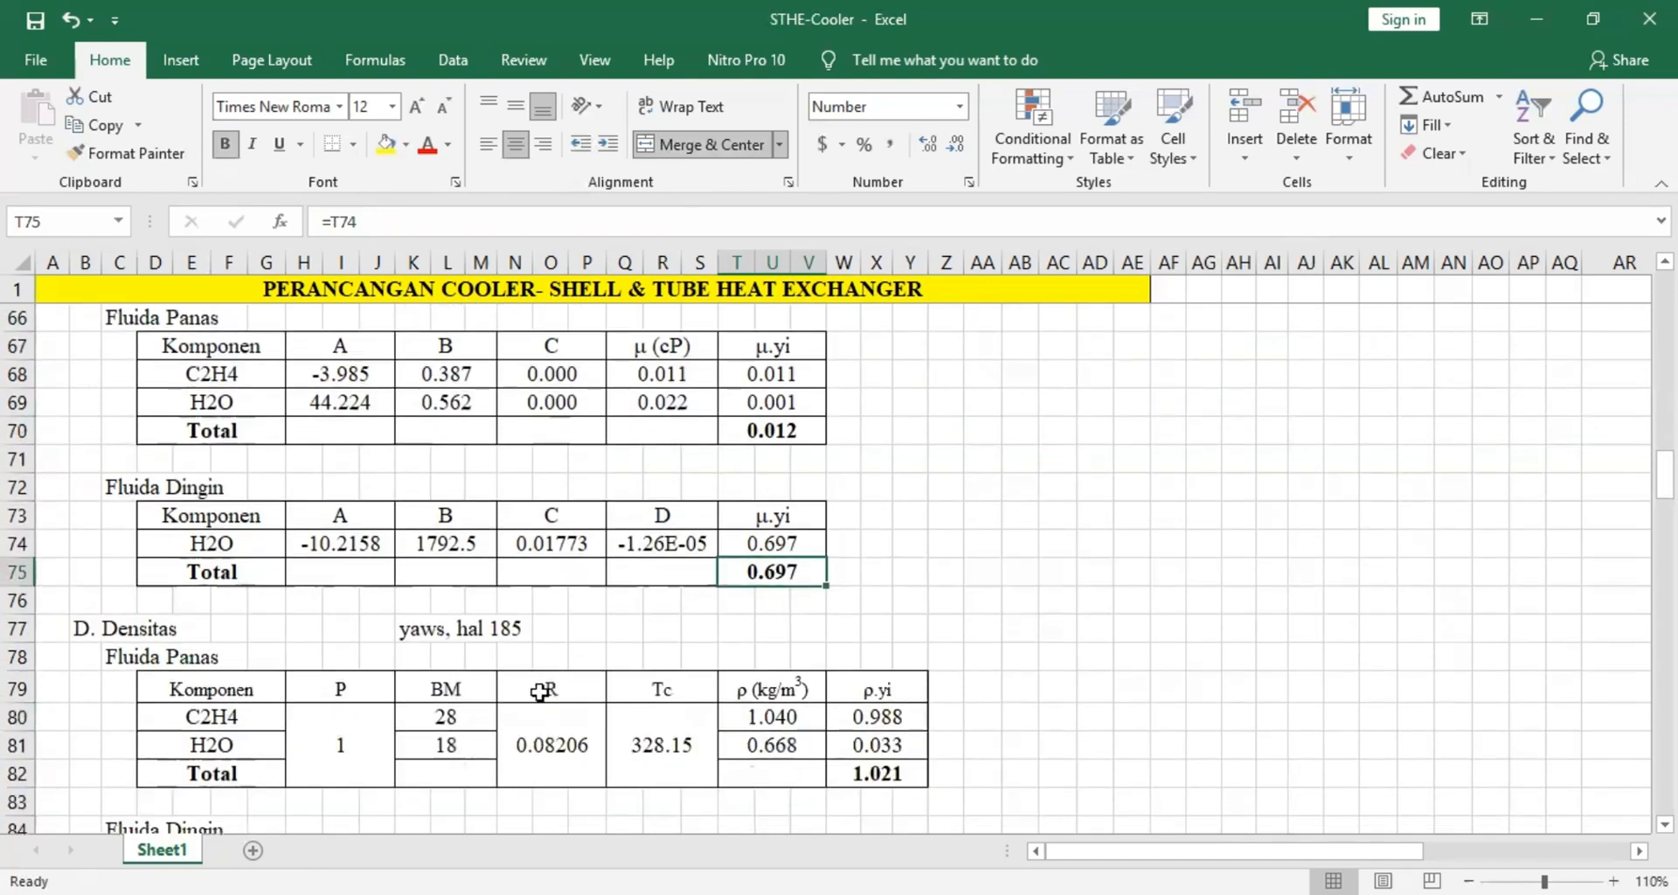
left_click(86, 629)
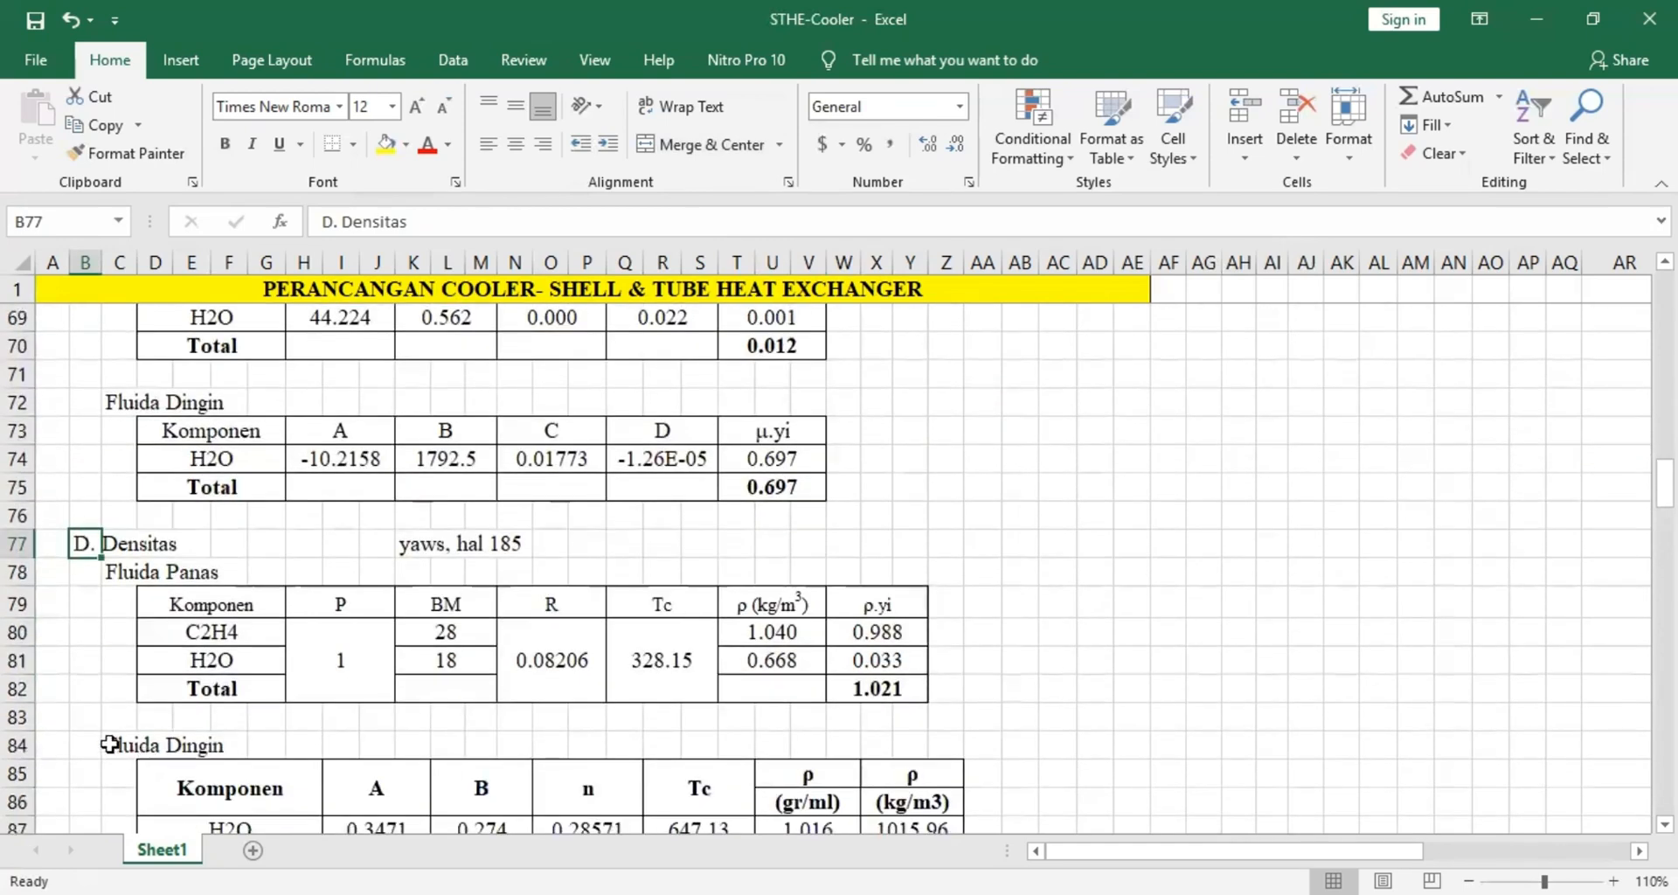
left_click(109, 743)
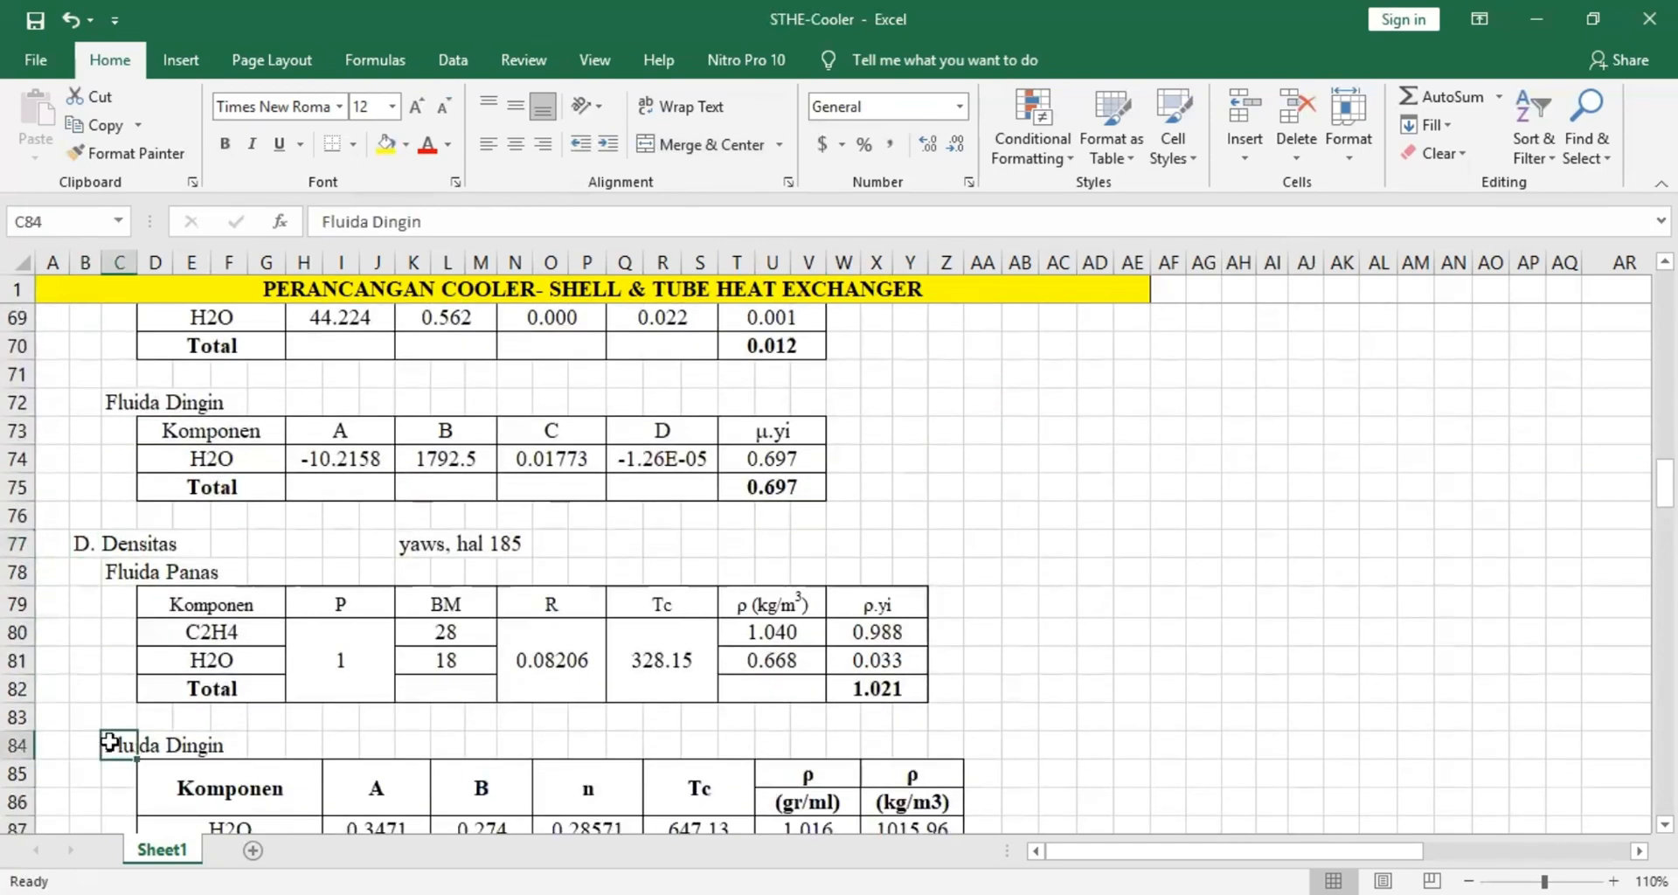
left_click(120, 571)
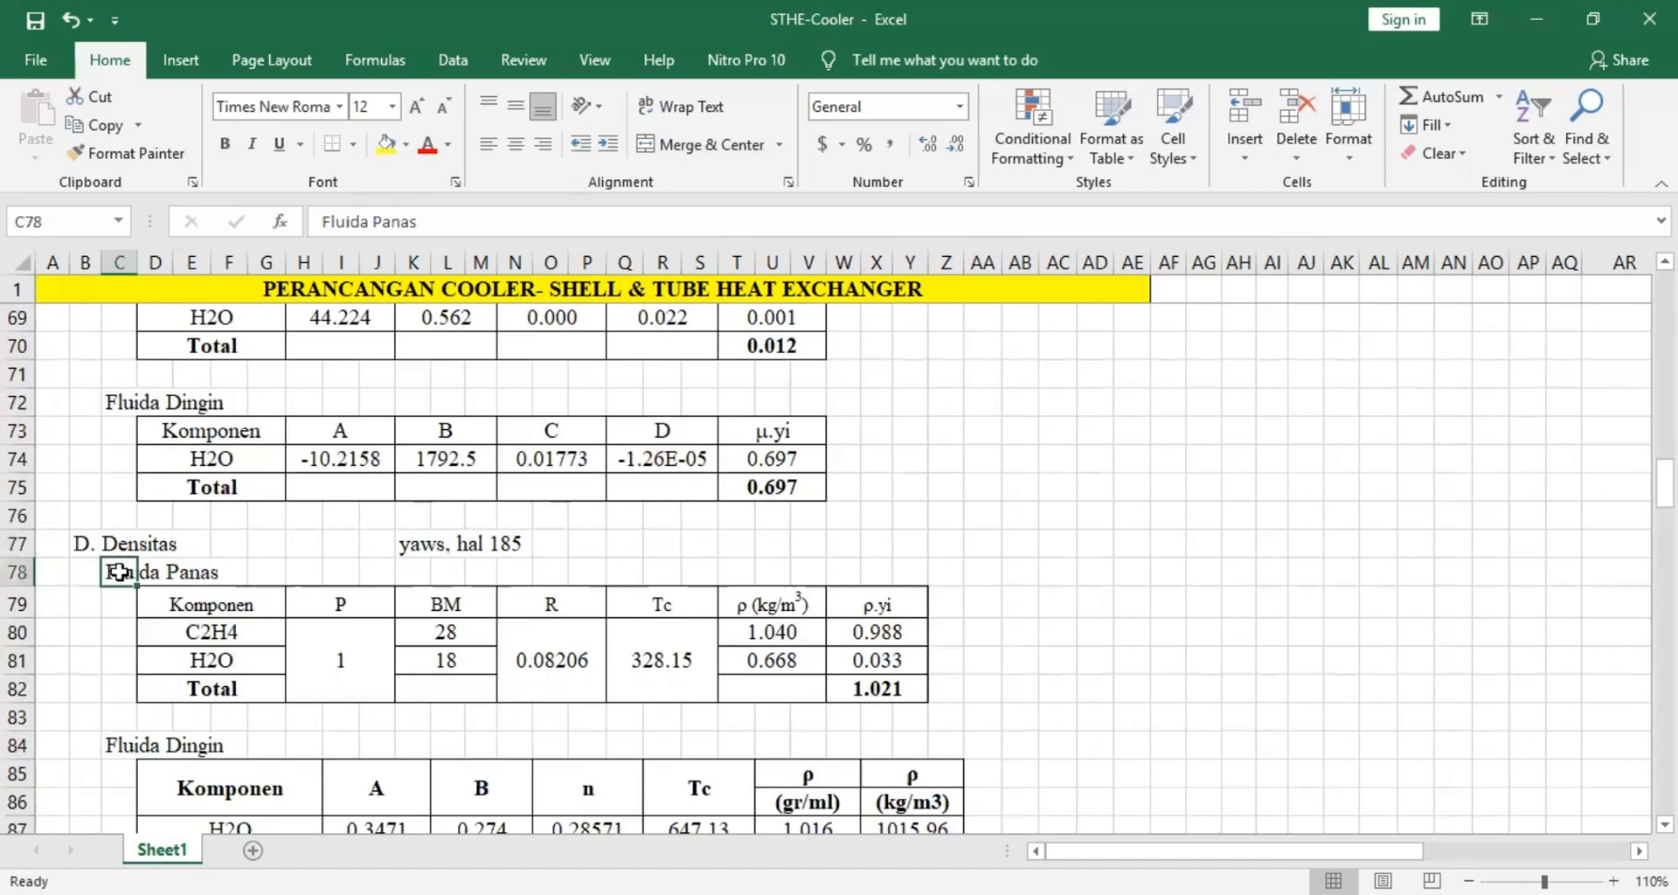
left_click(337, 645)
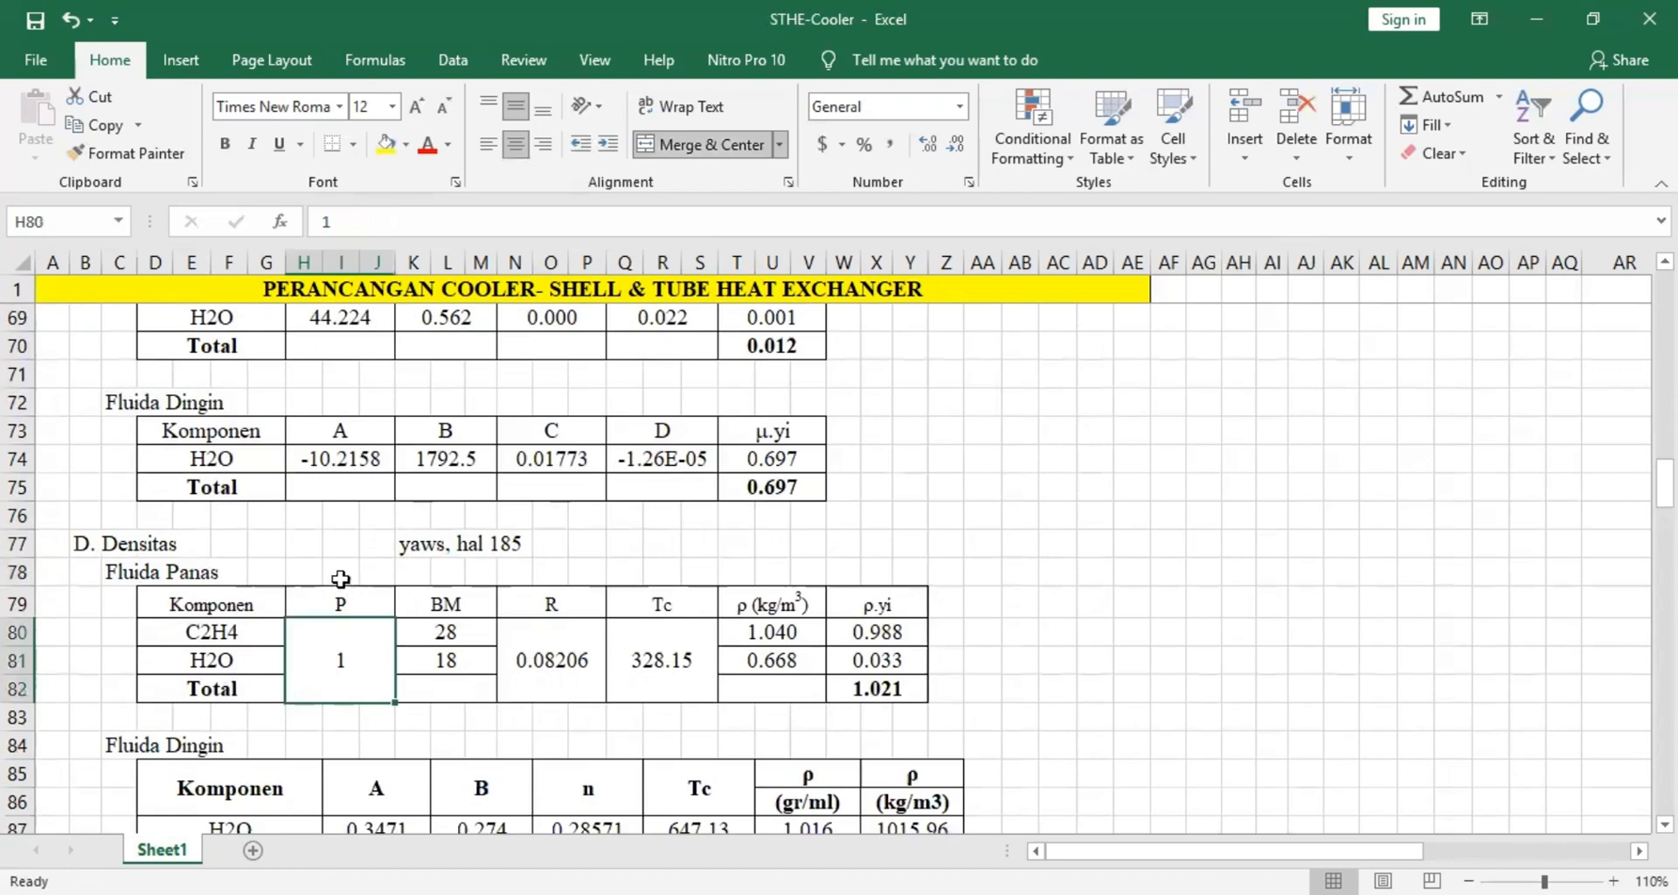
left_click(452, 605)
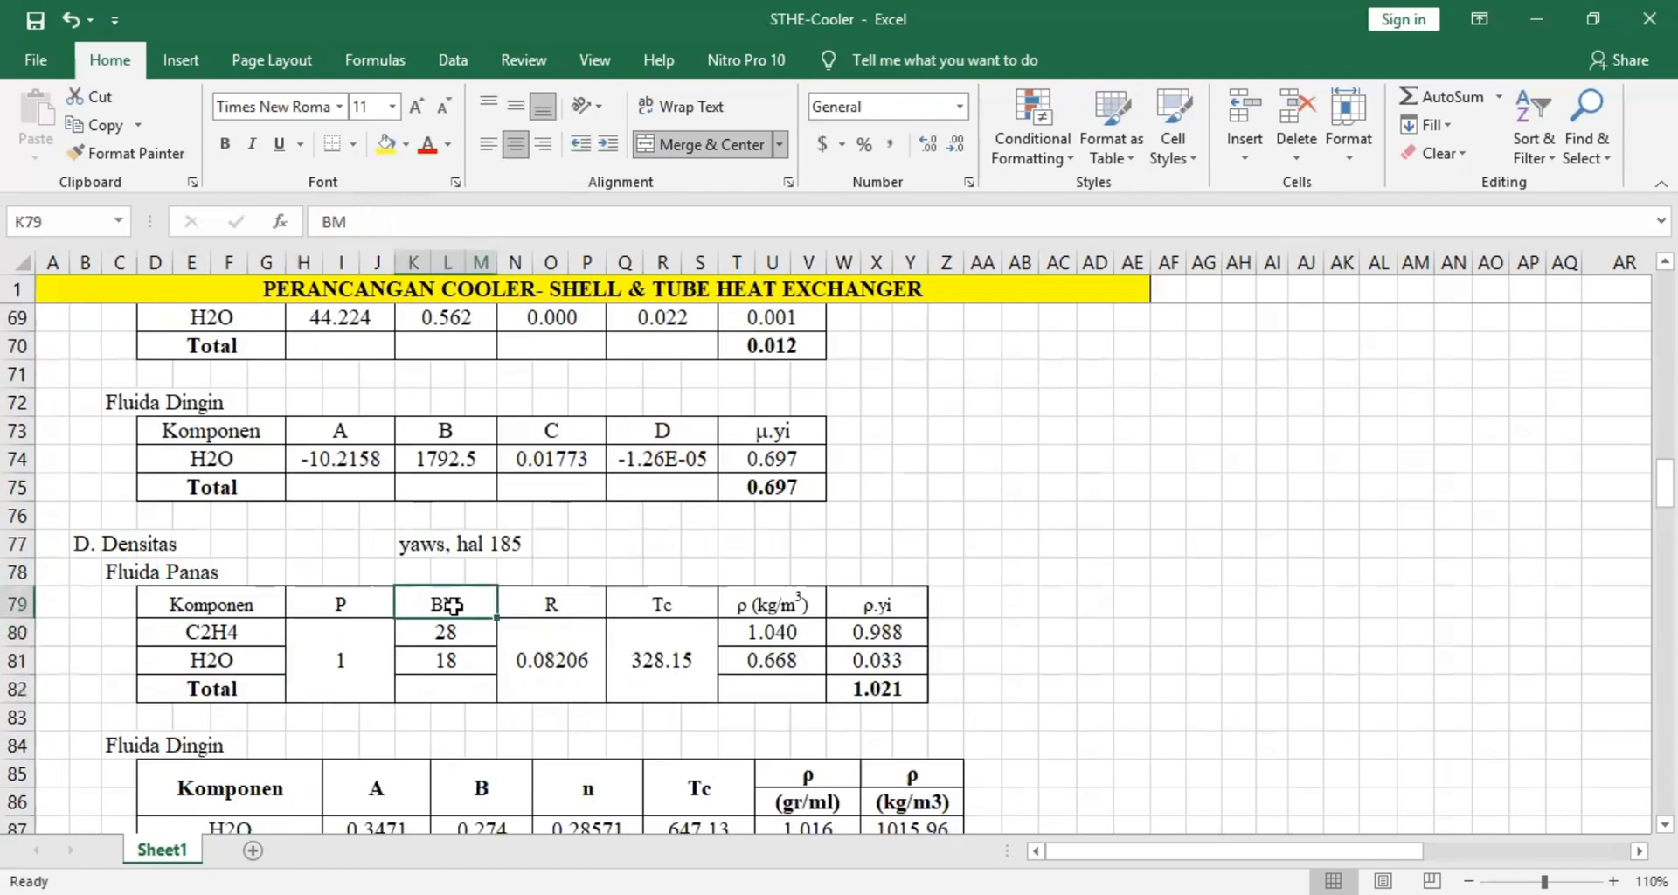
left_click(550, 661)
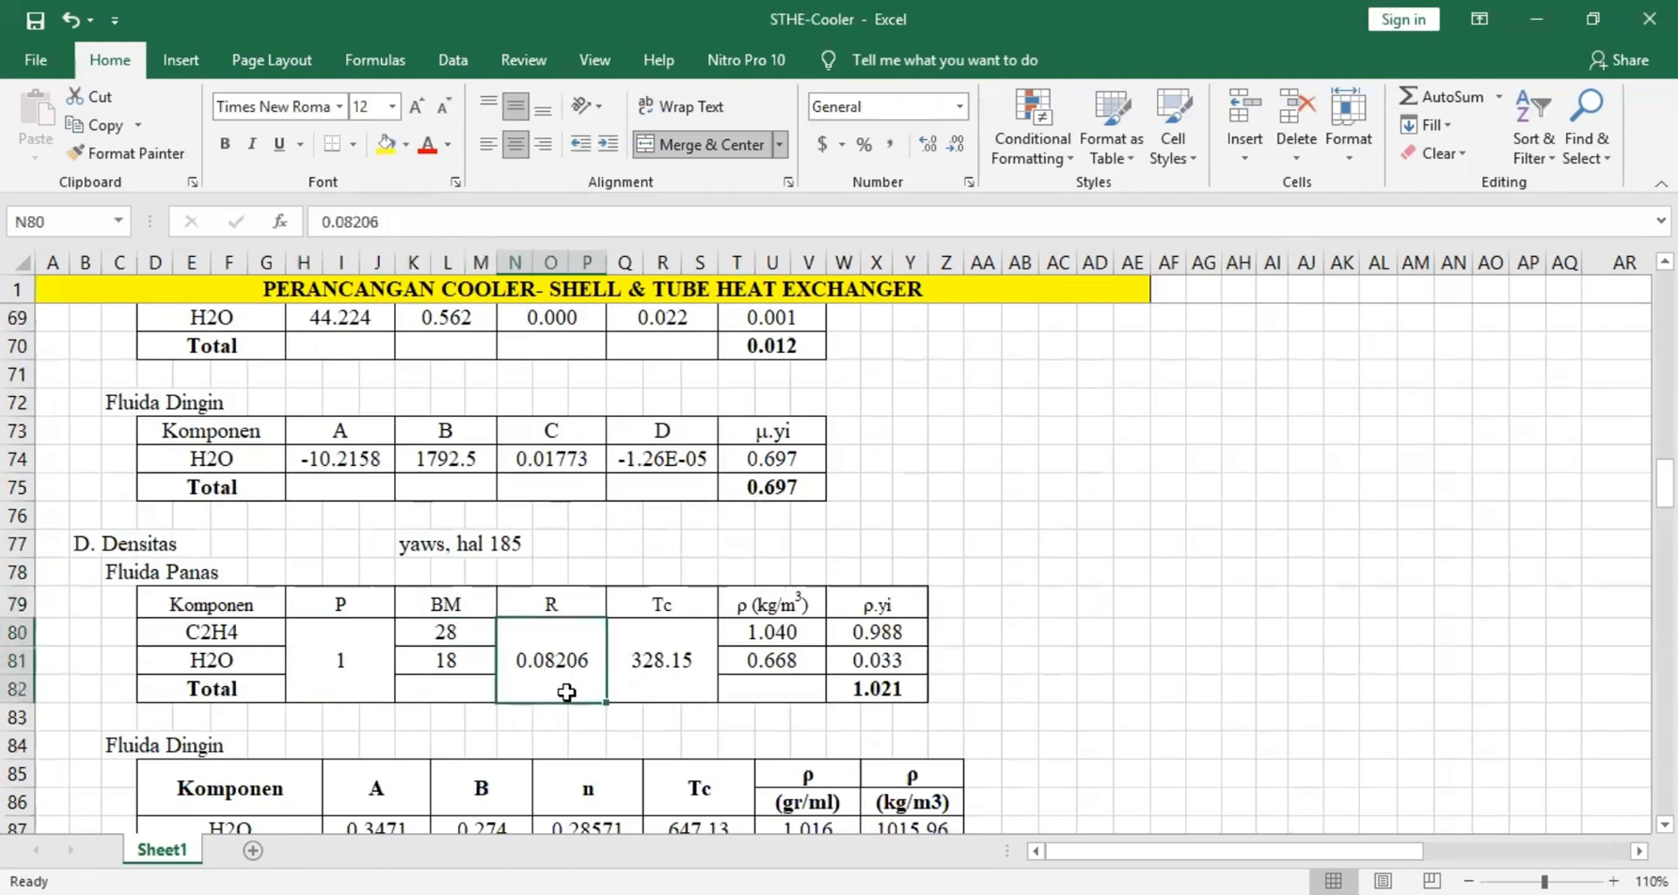
left_click(675, 646)
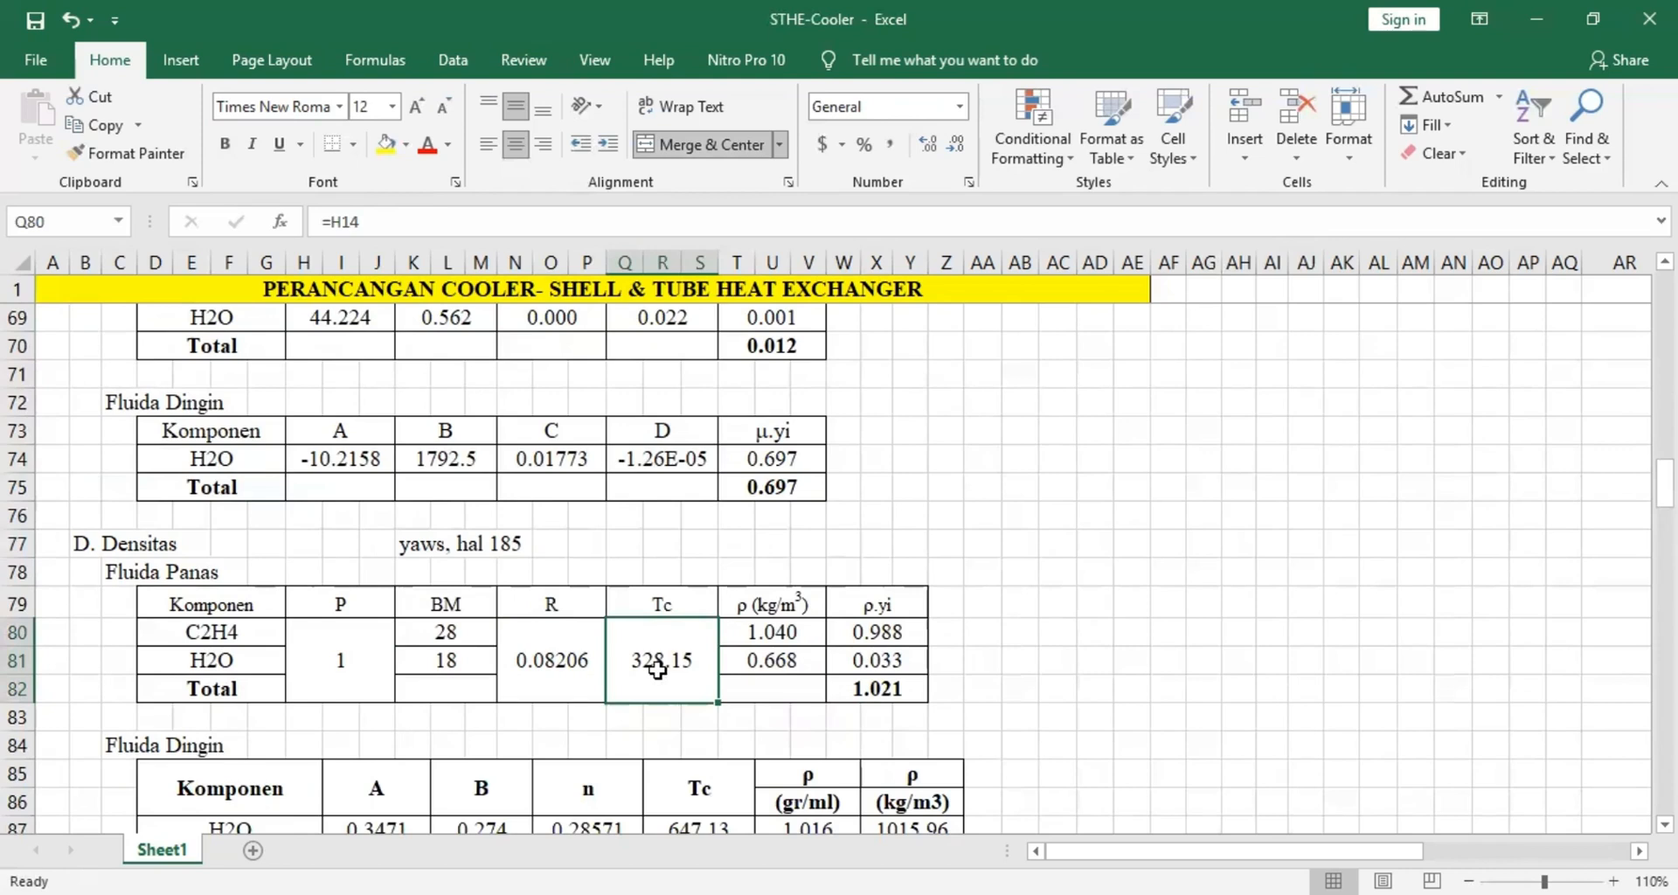
Inspect the C2H4 ρ and ρ.yi formulas and the ρ.yi total in the Fluida Panas density table.
left_click(808, 638)
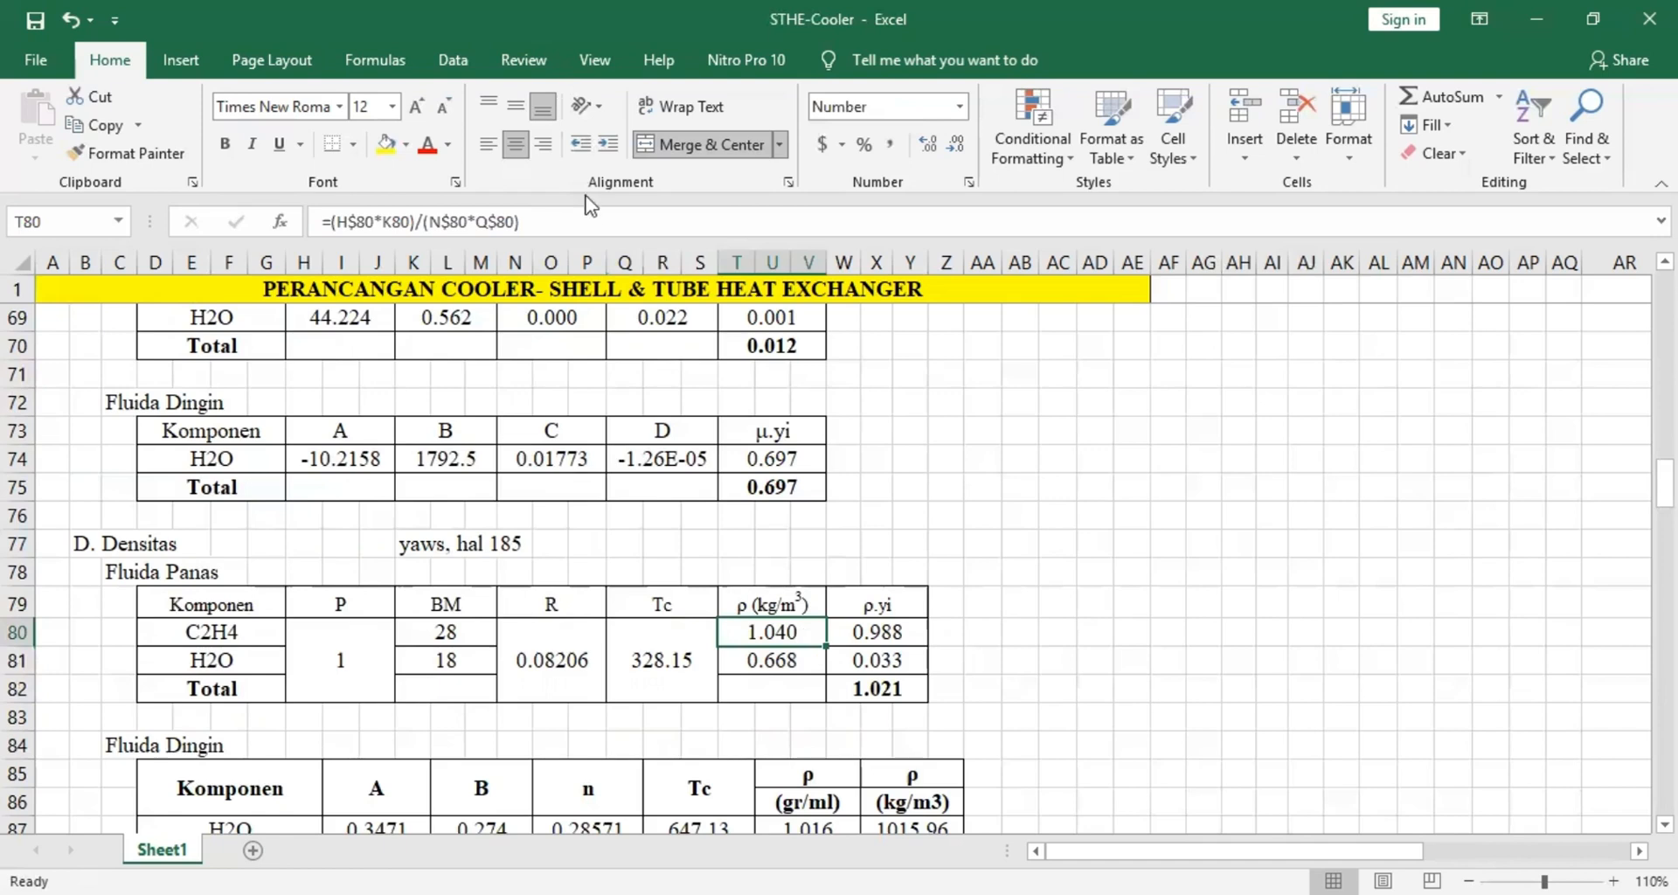
left_click(604, 216)
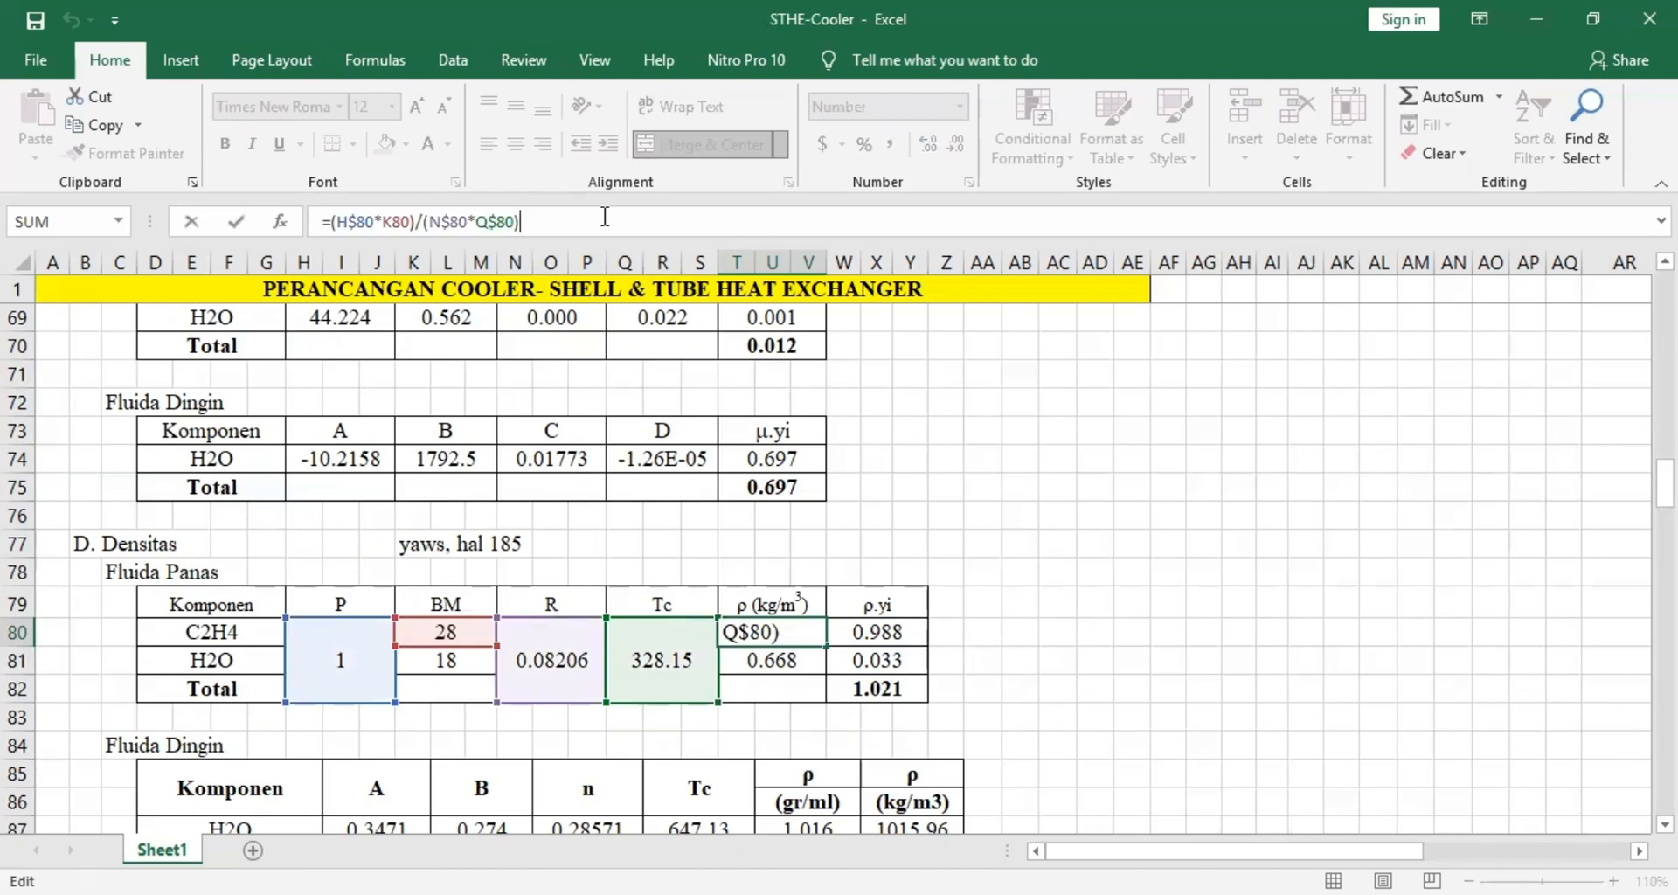
left_click(861, 640)
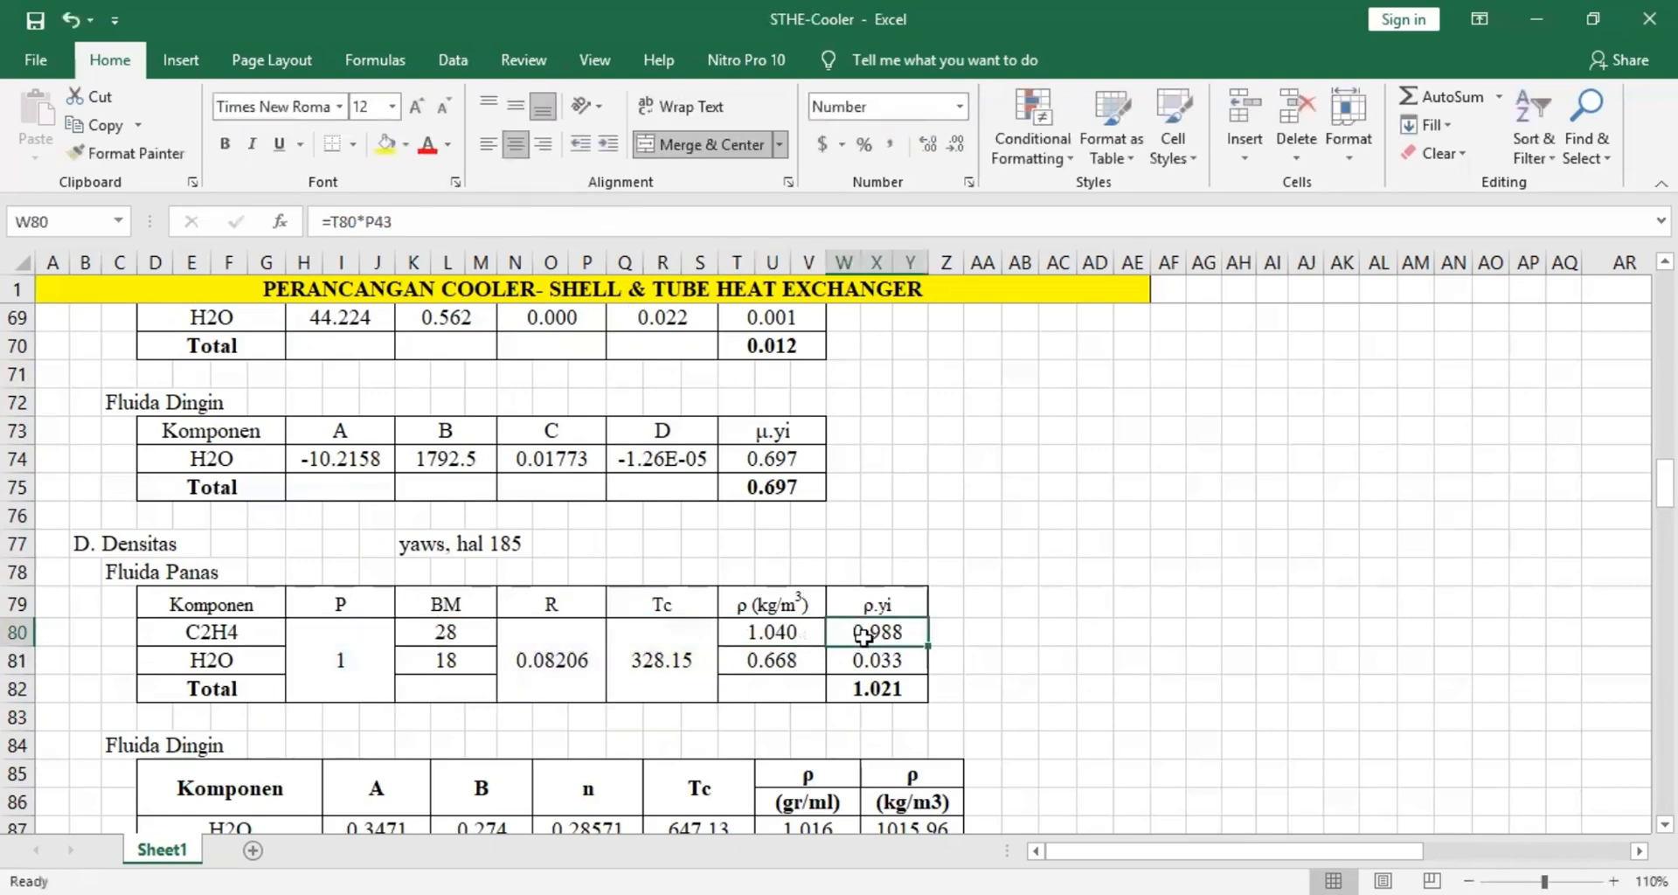
left_click(881, 686)
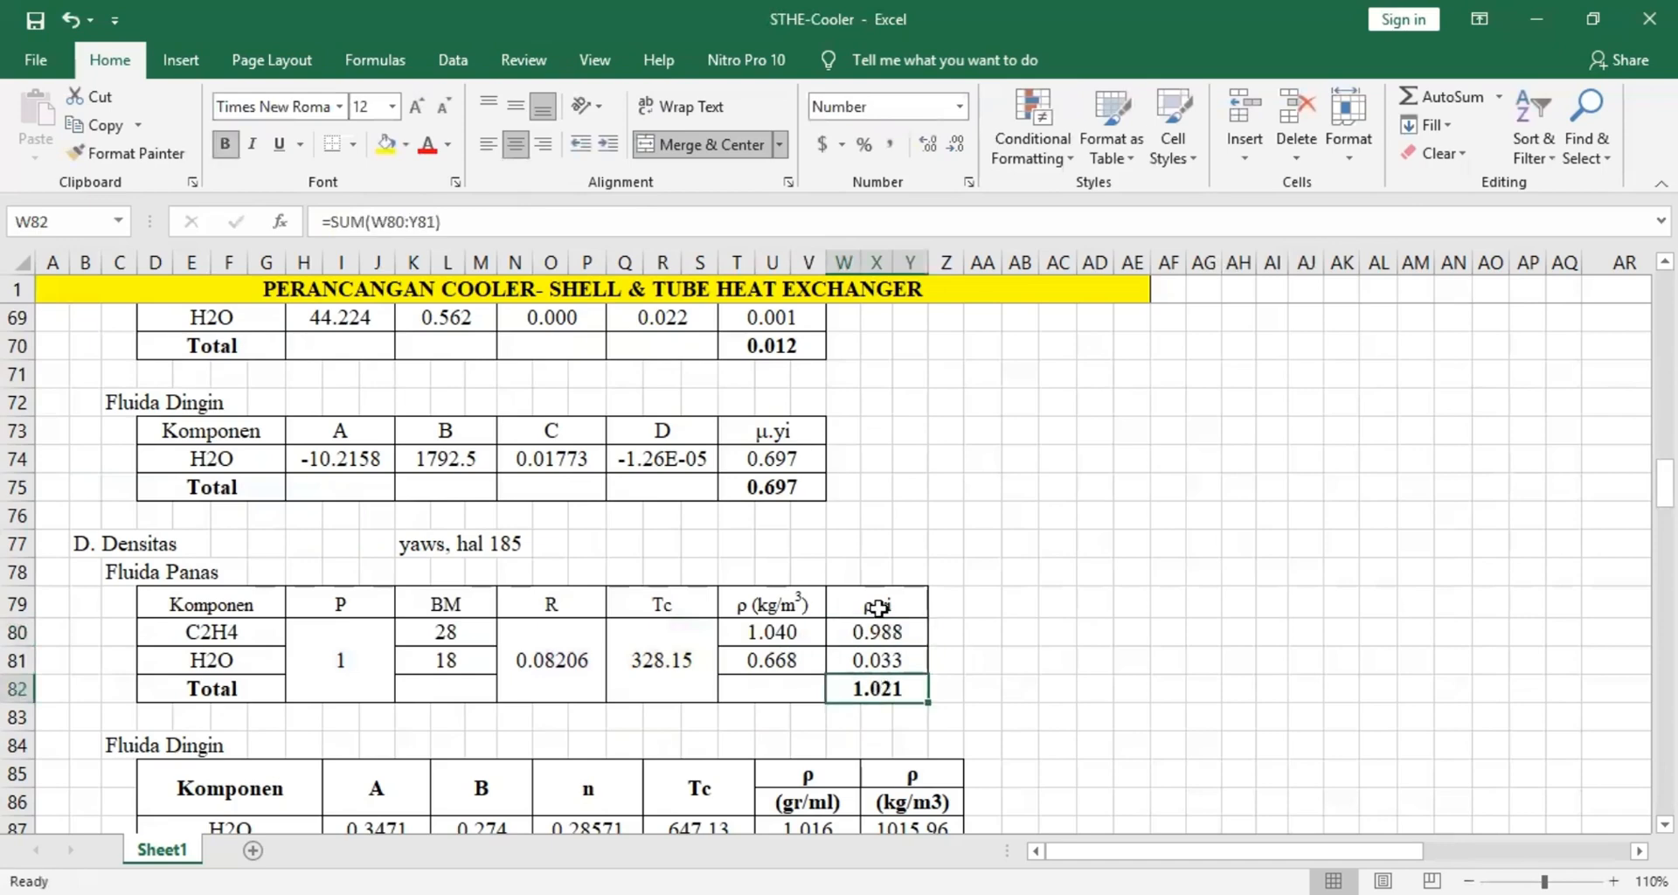
Examine the A, B, n and Tc parameter columns of the Fluida Dingin density table.
scroll(877, 608, "down", 1)
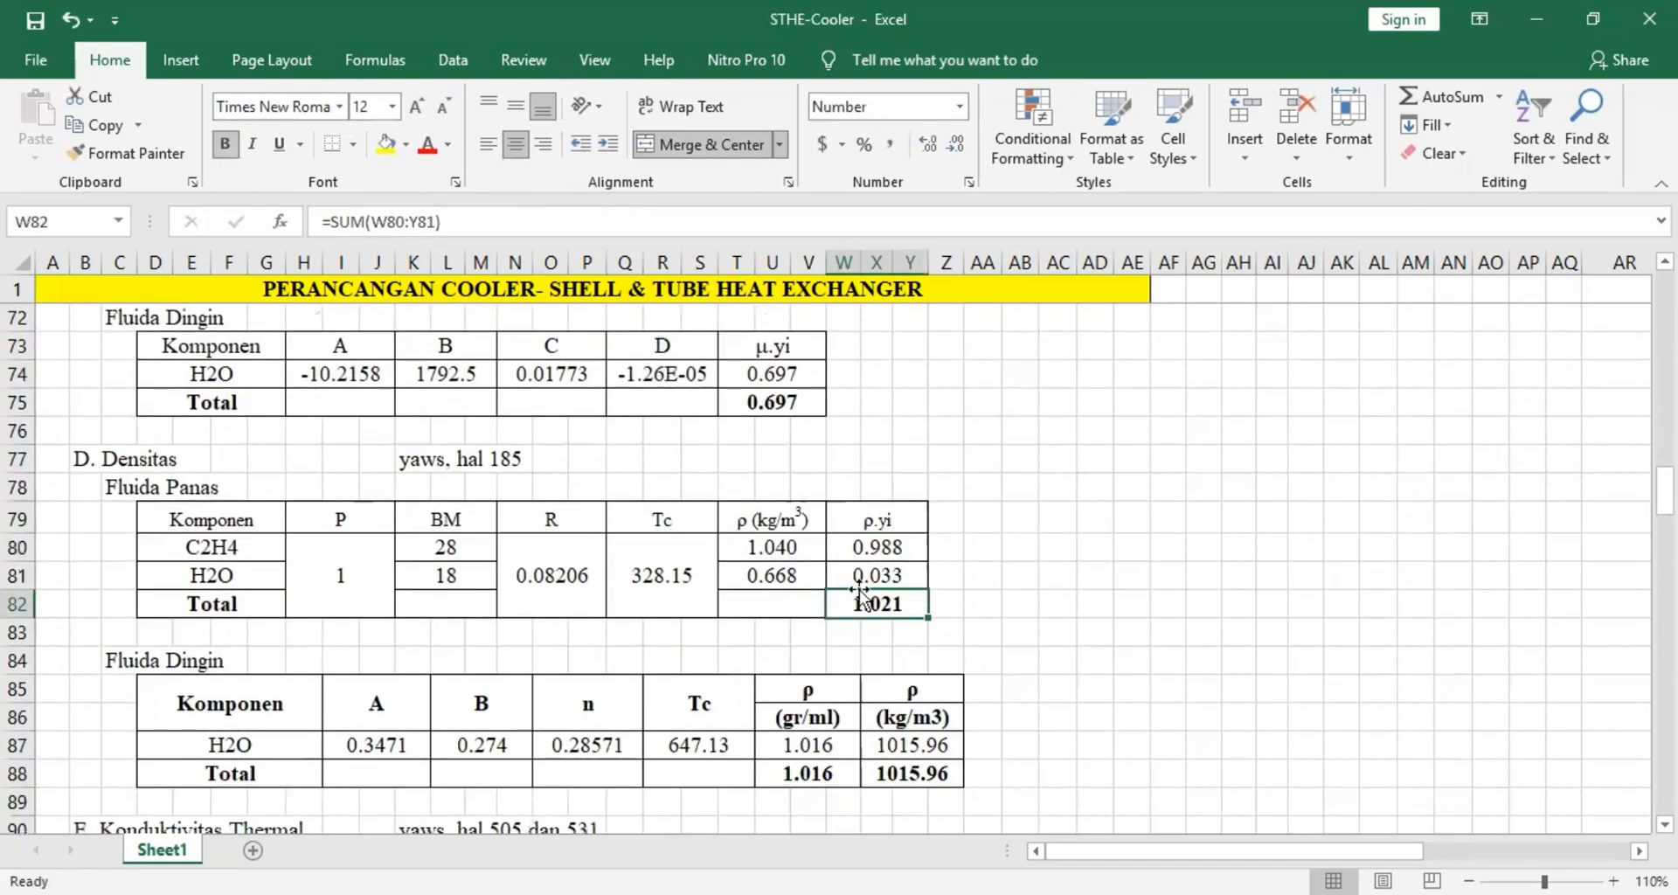
left_click(118, 486)
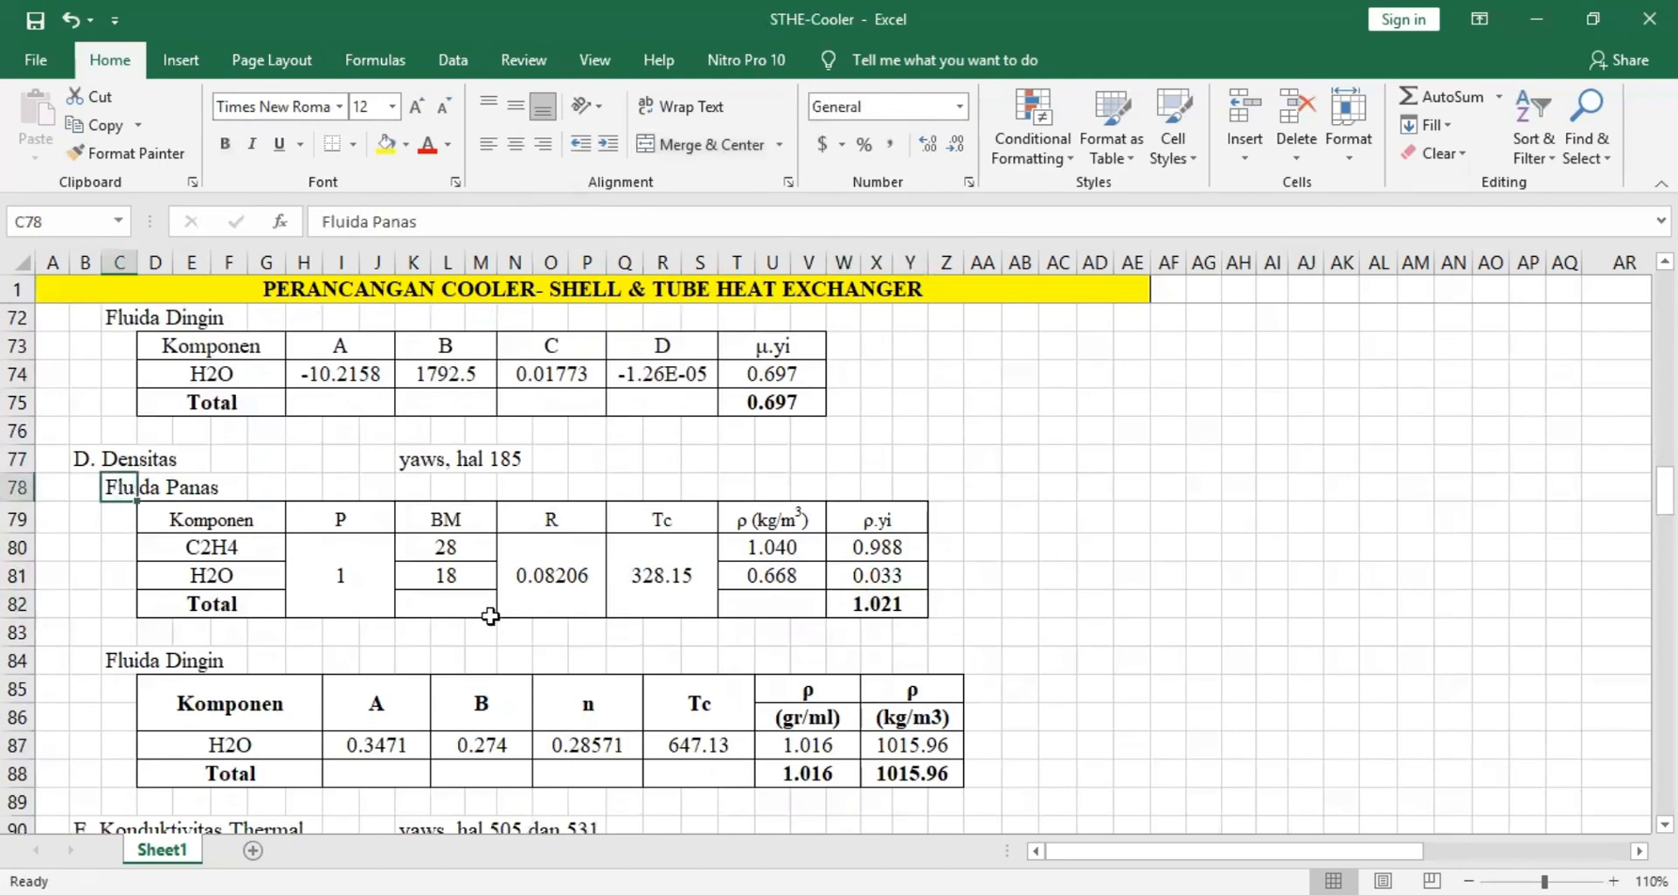
left_click(112, 659)
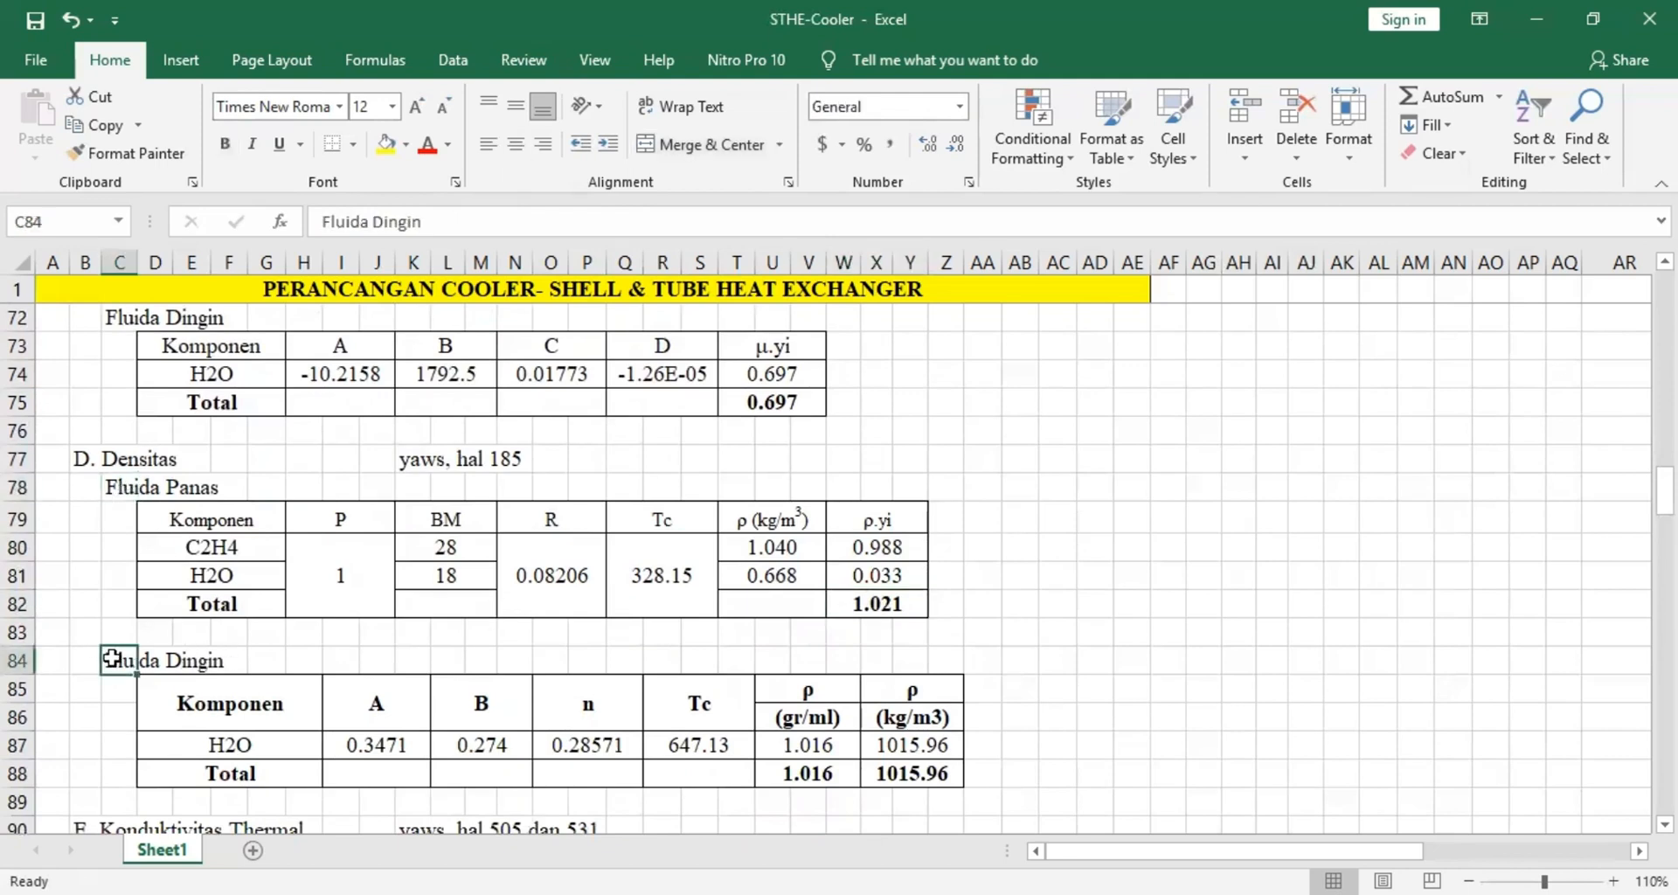
left_click(360, 721)
left_click(491, 704)
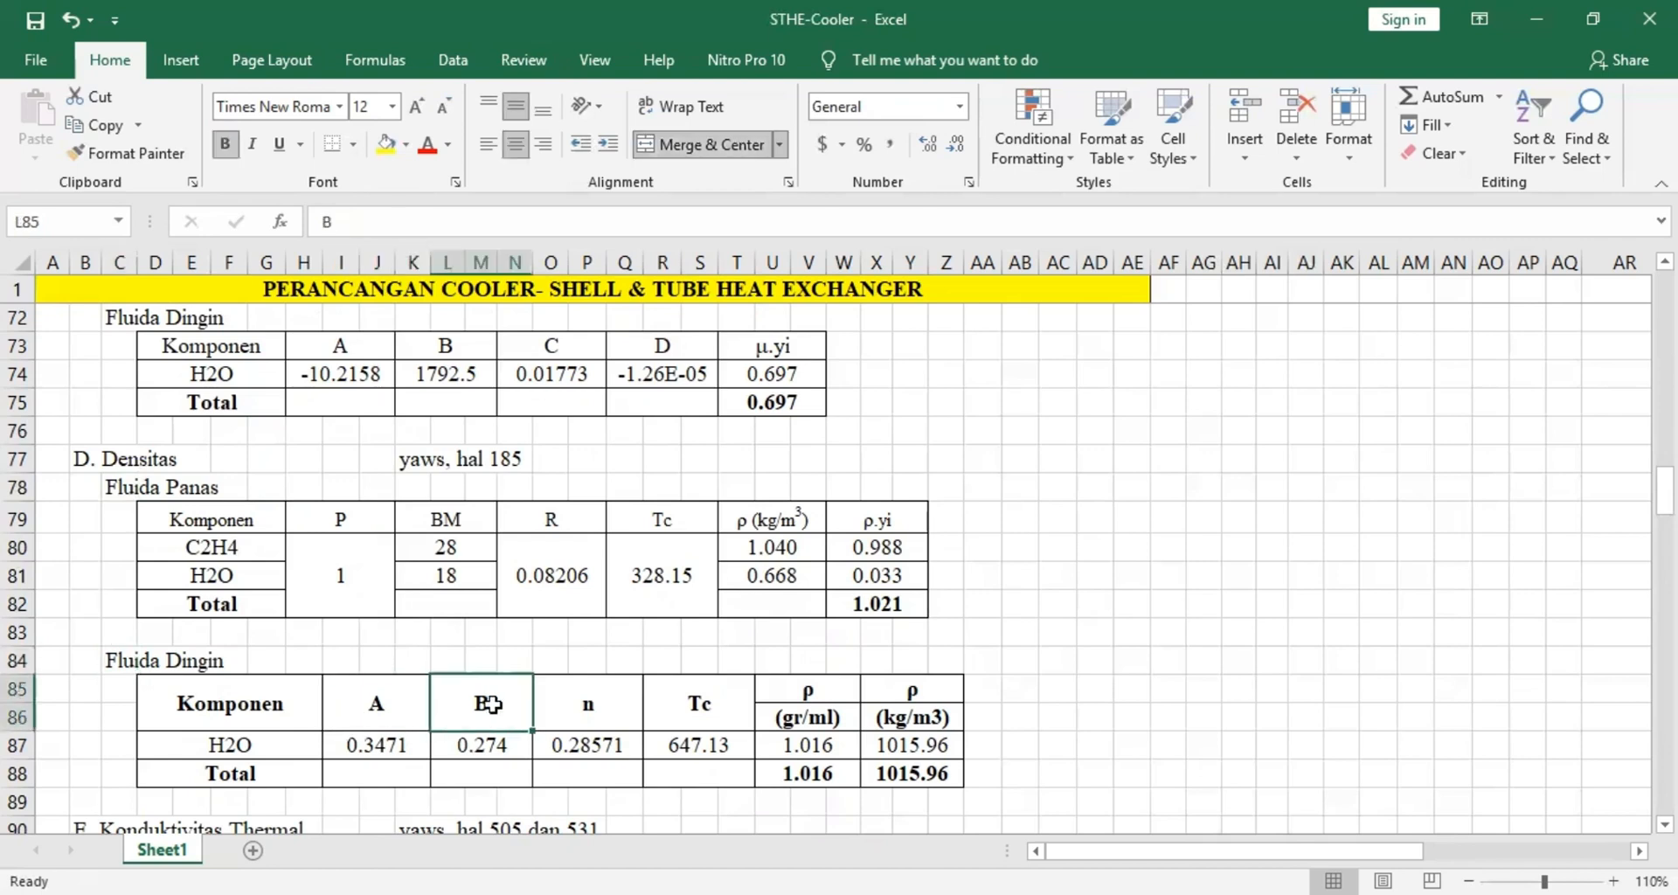
left_click(376, 712)
left_click(476, 706)
left_click(616, 708)
left_click(678, 715)
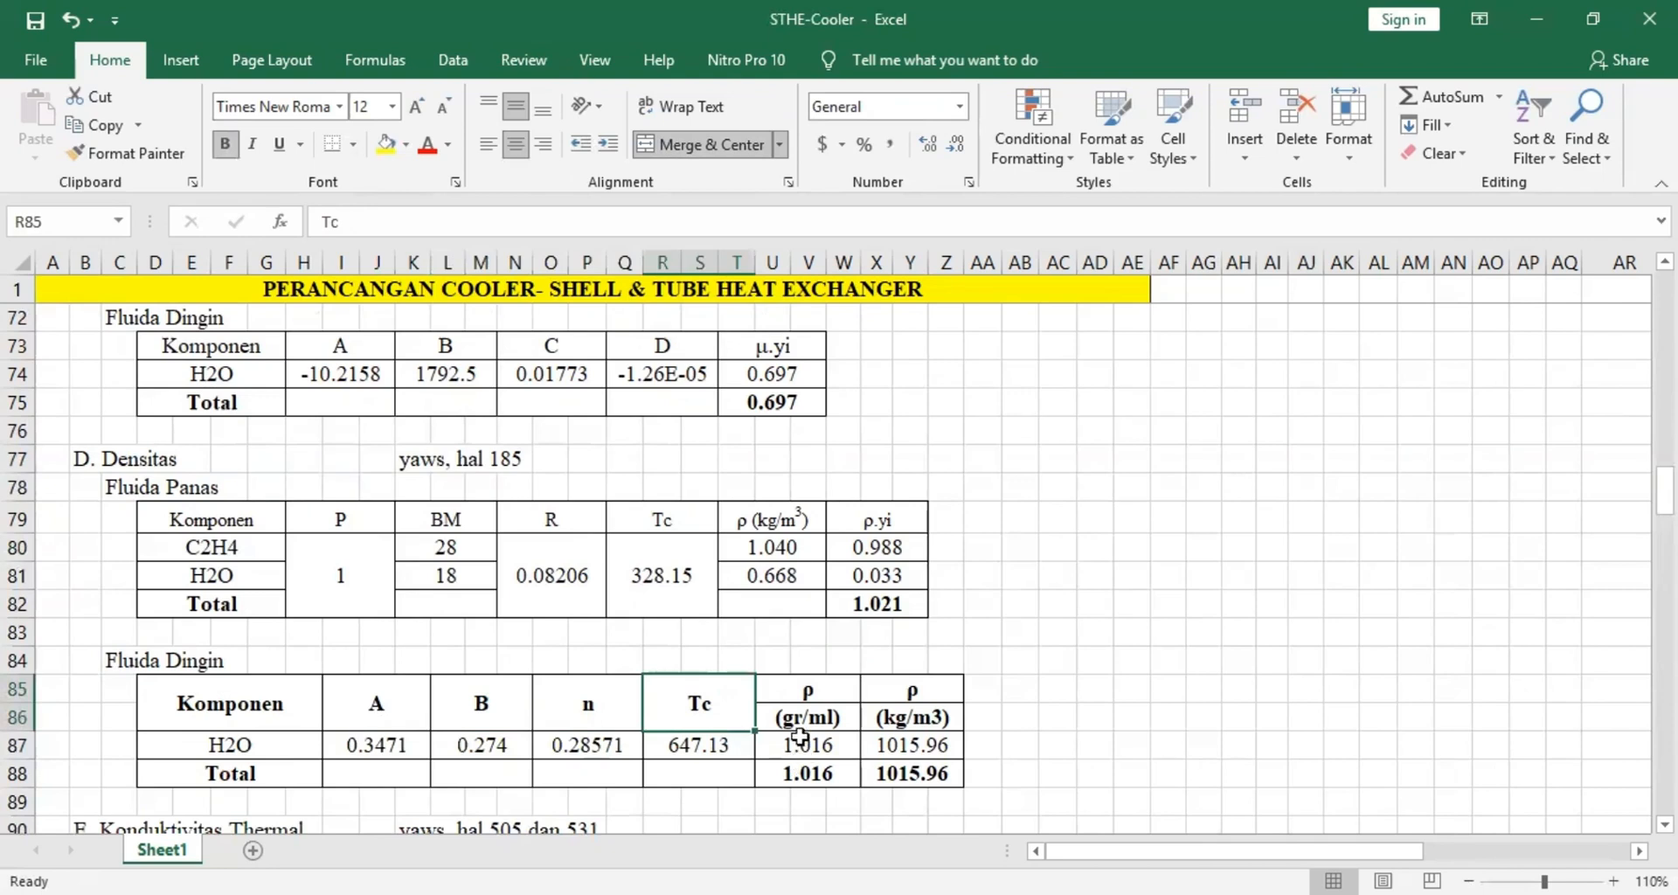
Inspect the H2O density formula in gr/ml and the gr/ml and kg/m3 totals in the Fluida Dingin table.
left_click(837, 742)
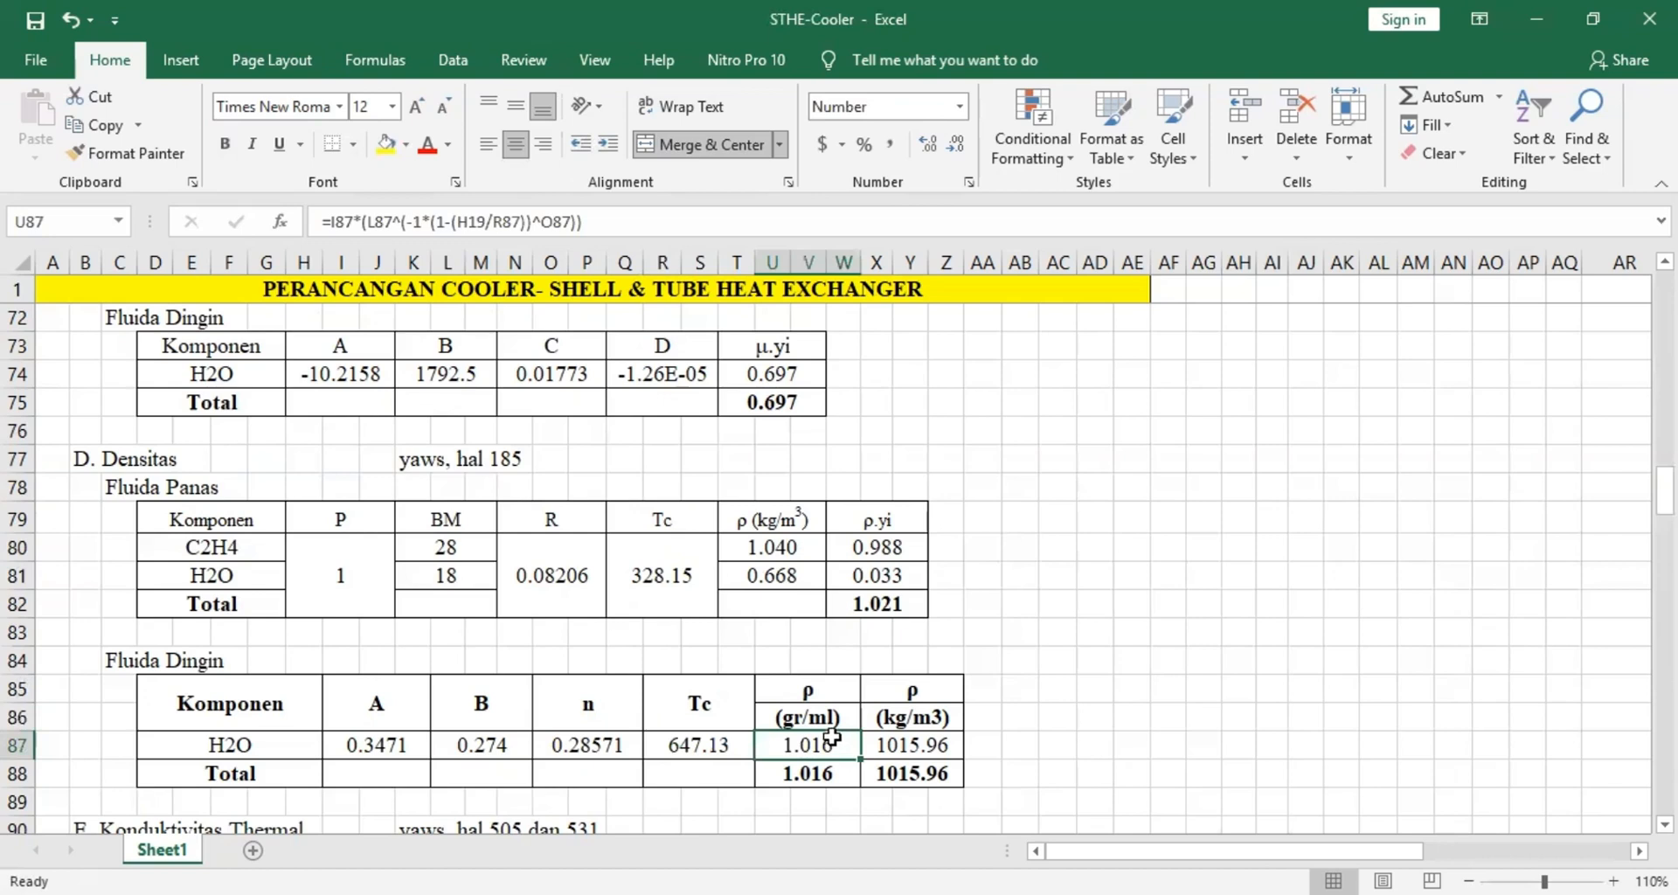
left_click(695, 223)
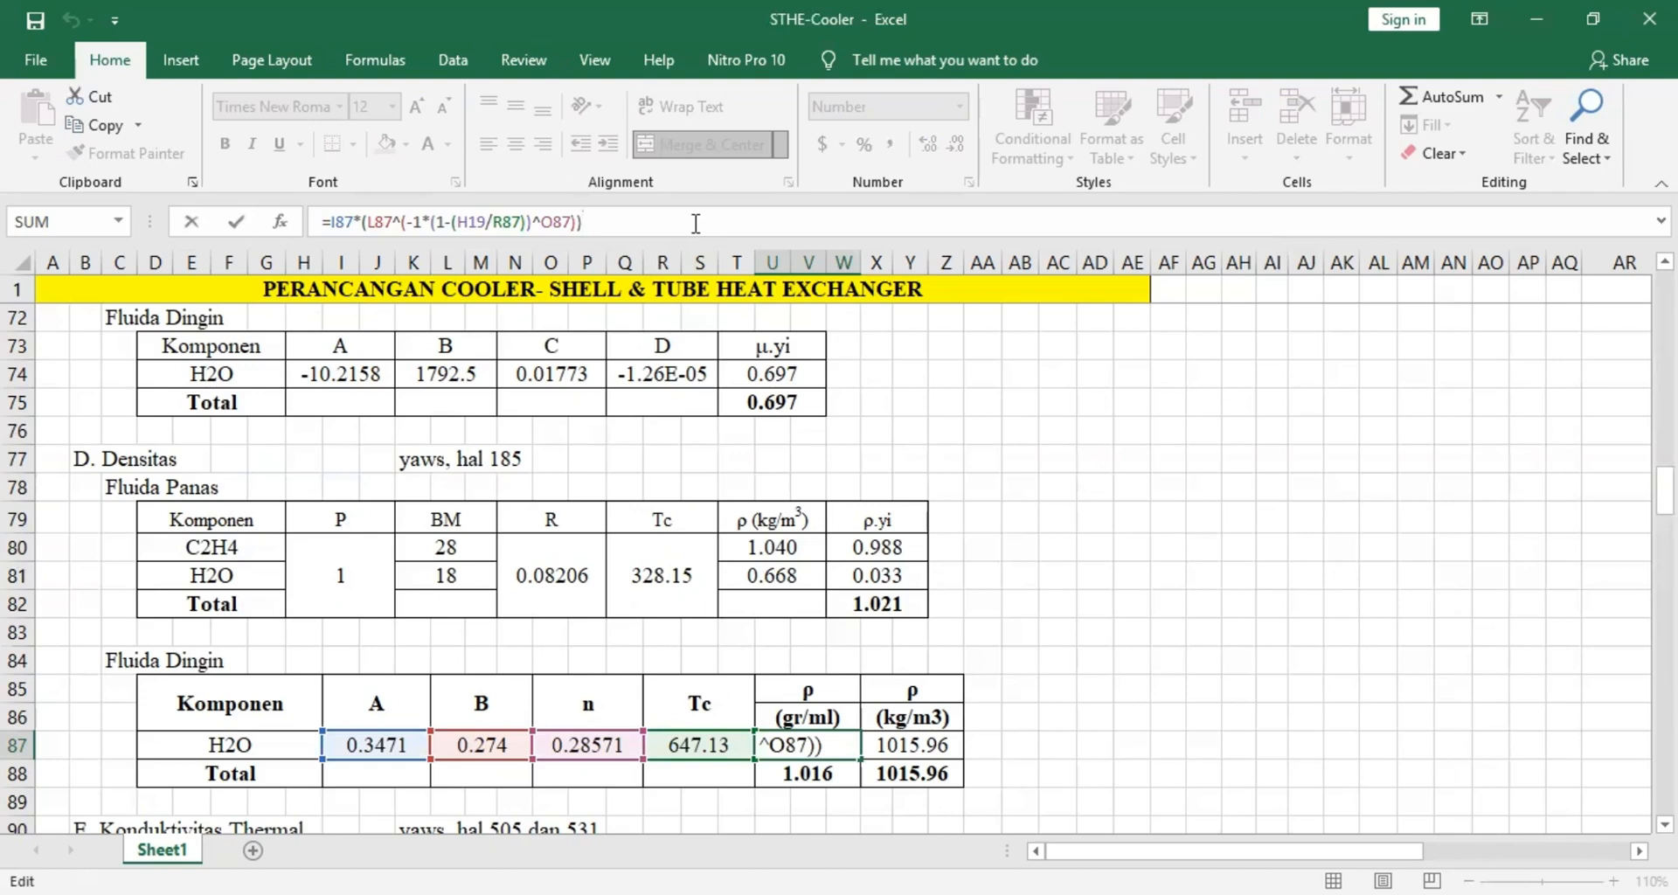
left_click(824, 771)
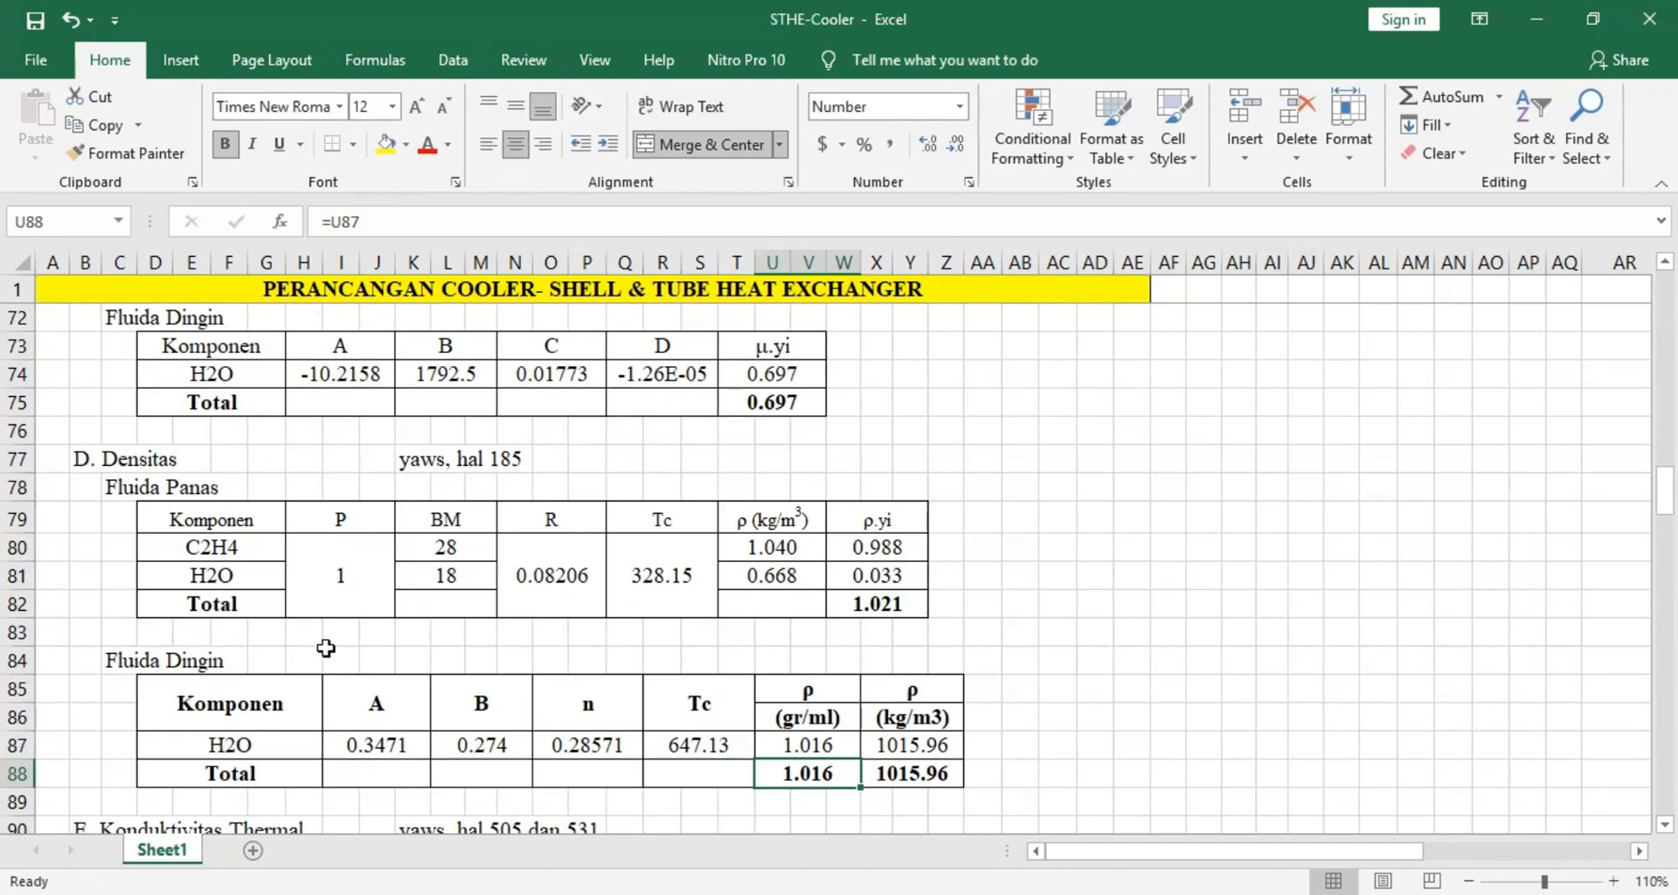
left_click(920, 773)
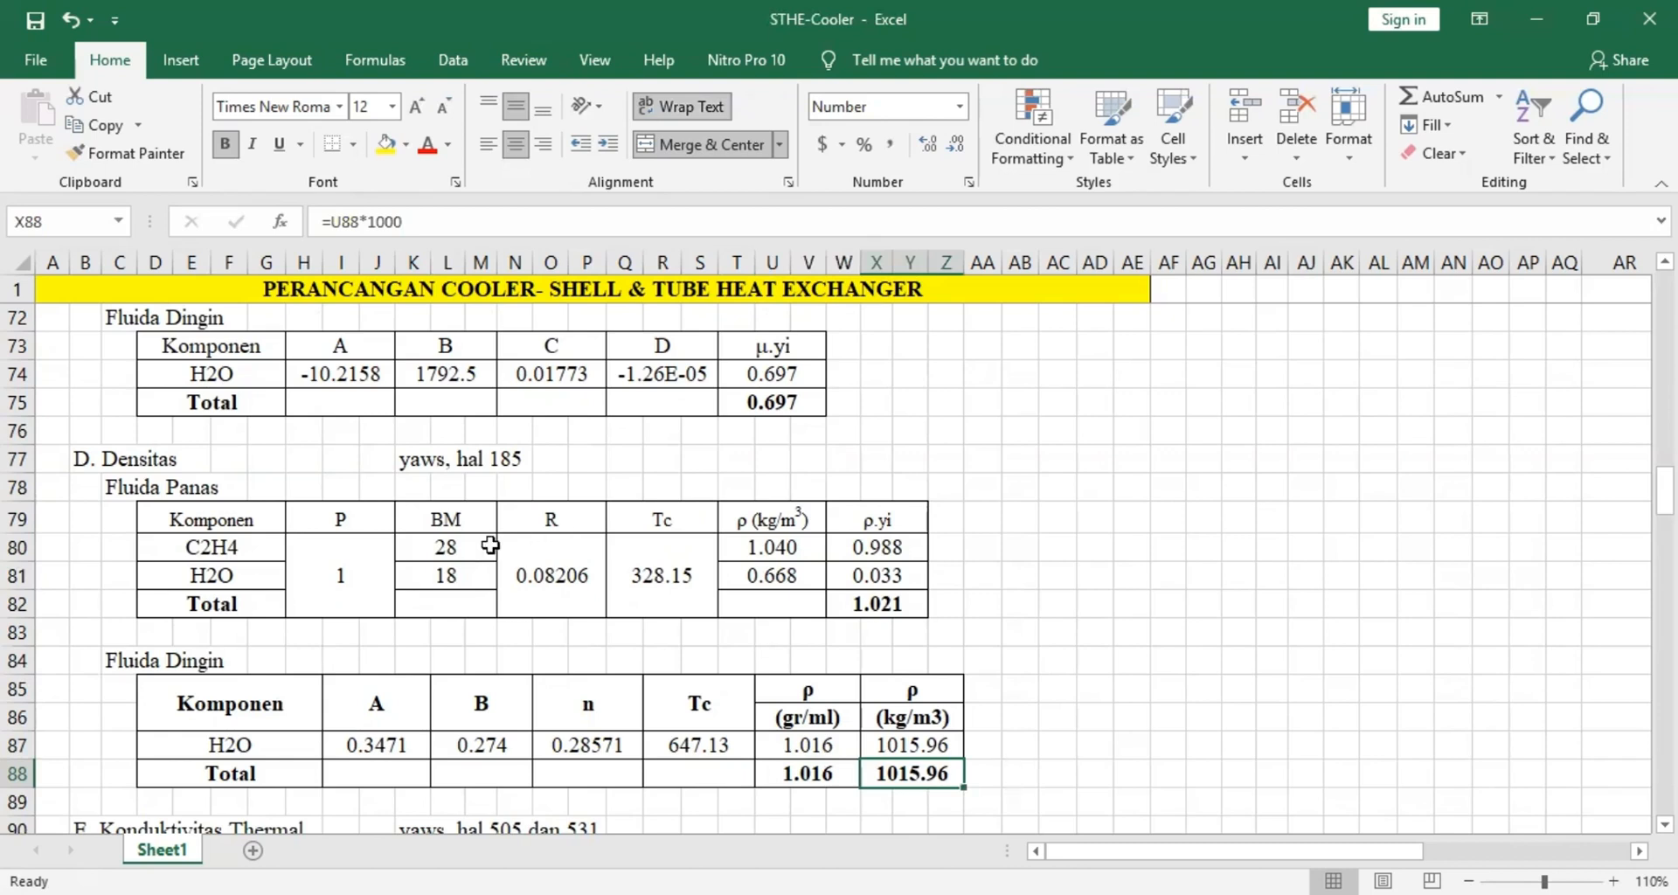
Review the Konduktivitas Thermal subsection heading and its yaws page reference.
scroll(511, 584, "down", 3)
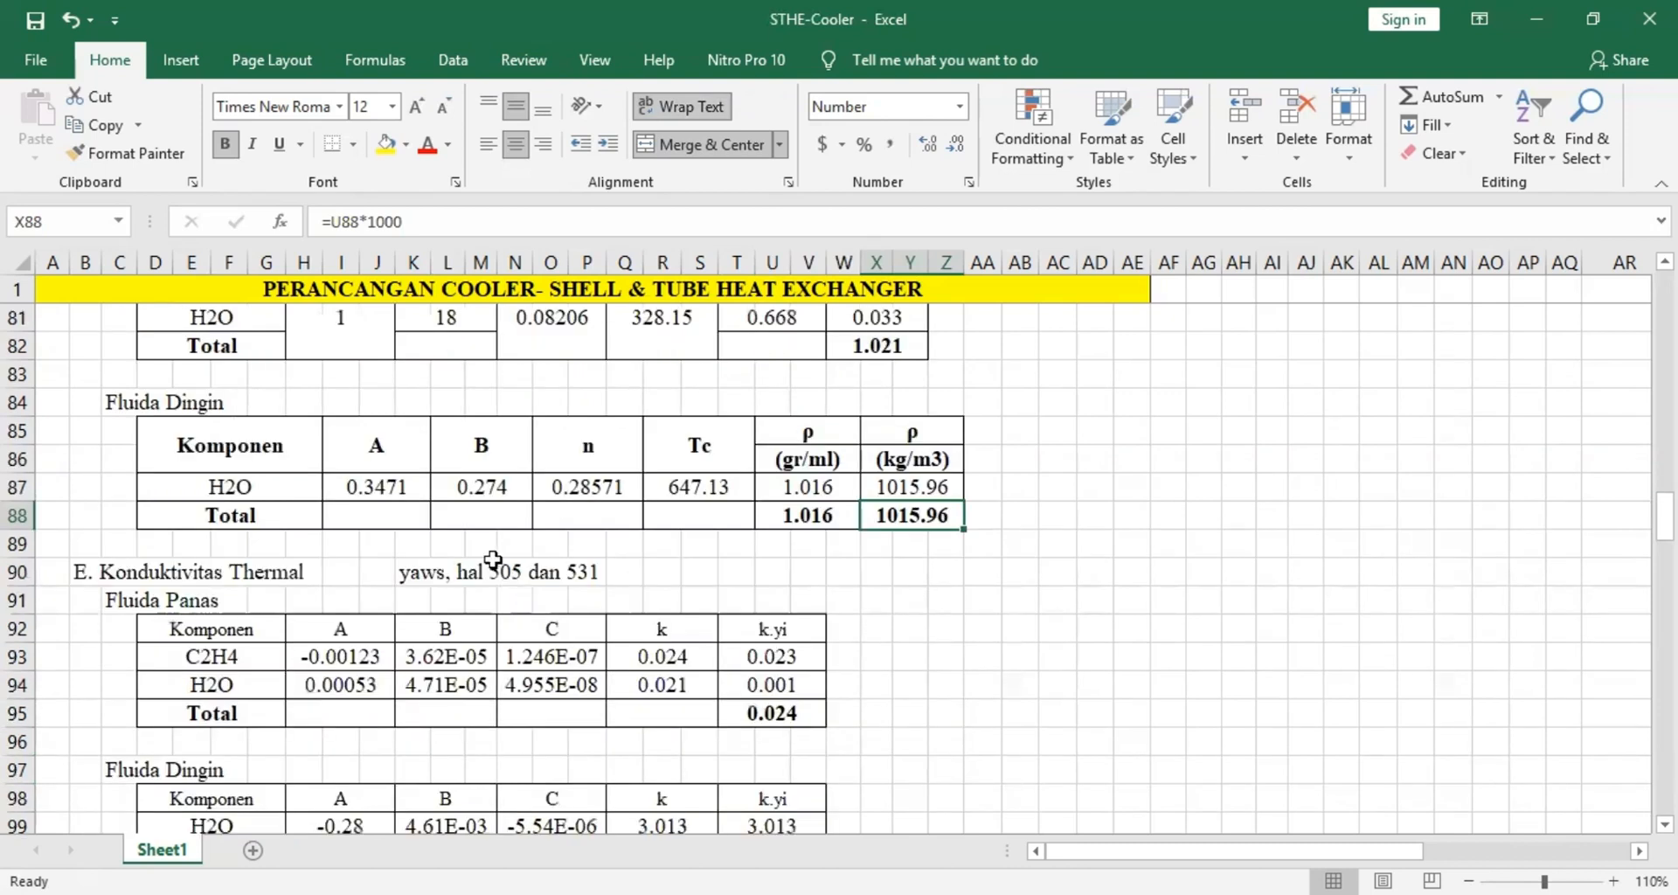
scroll(498, 611, "up", 1)
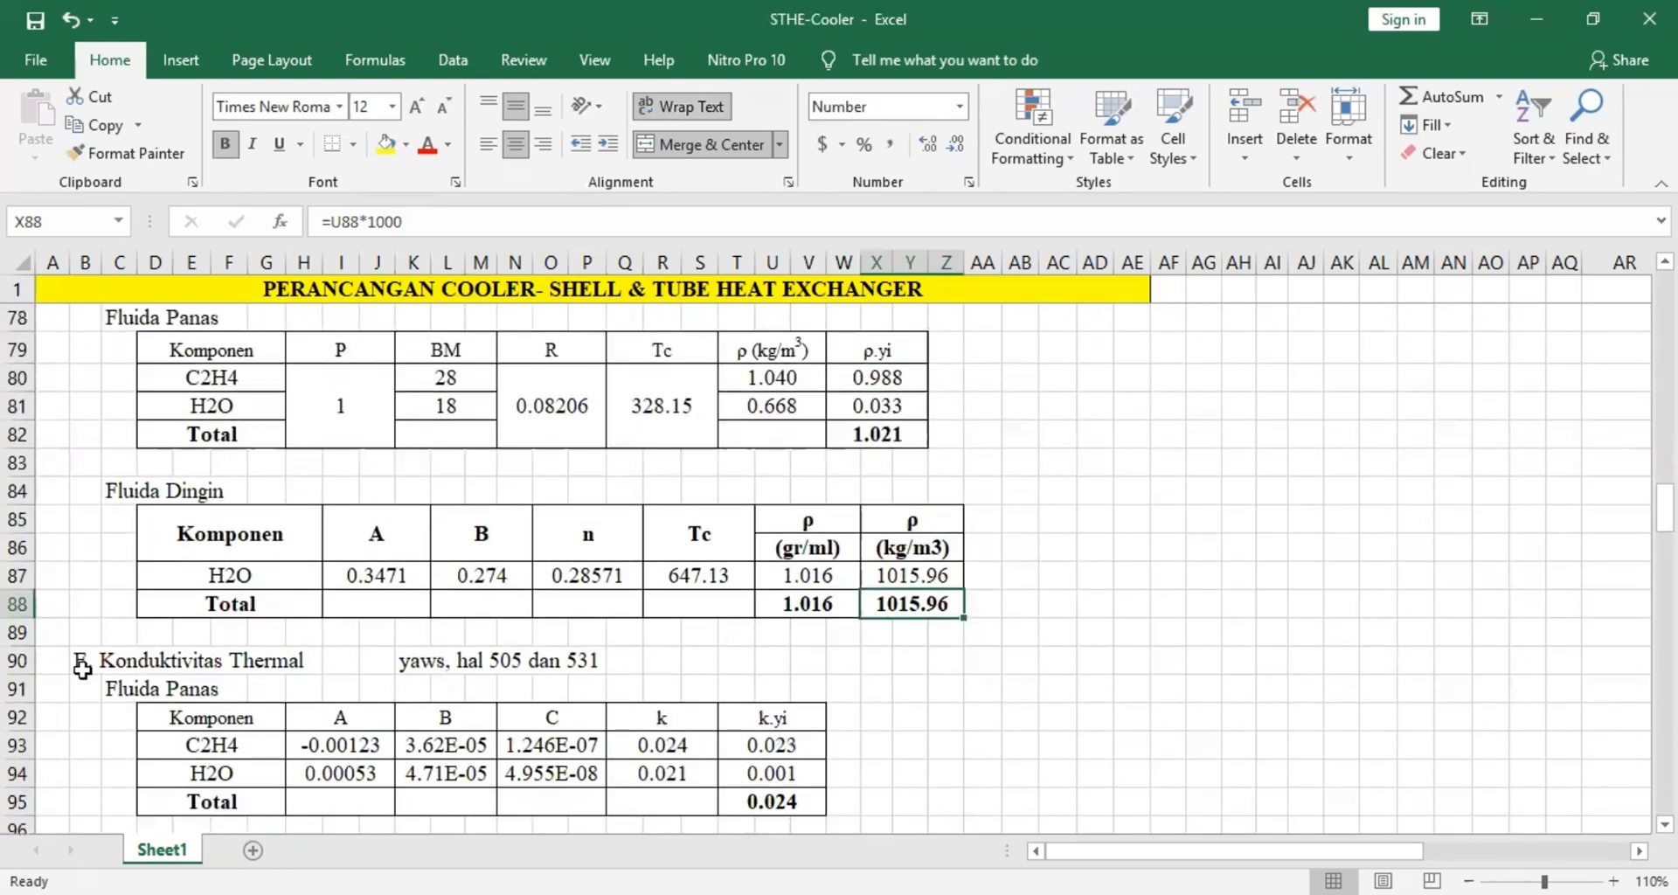
left_click(82, 669)
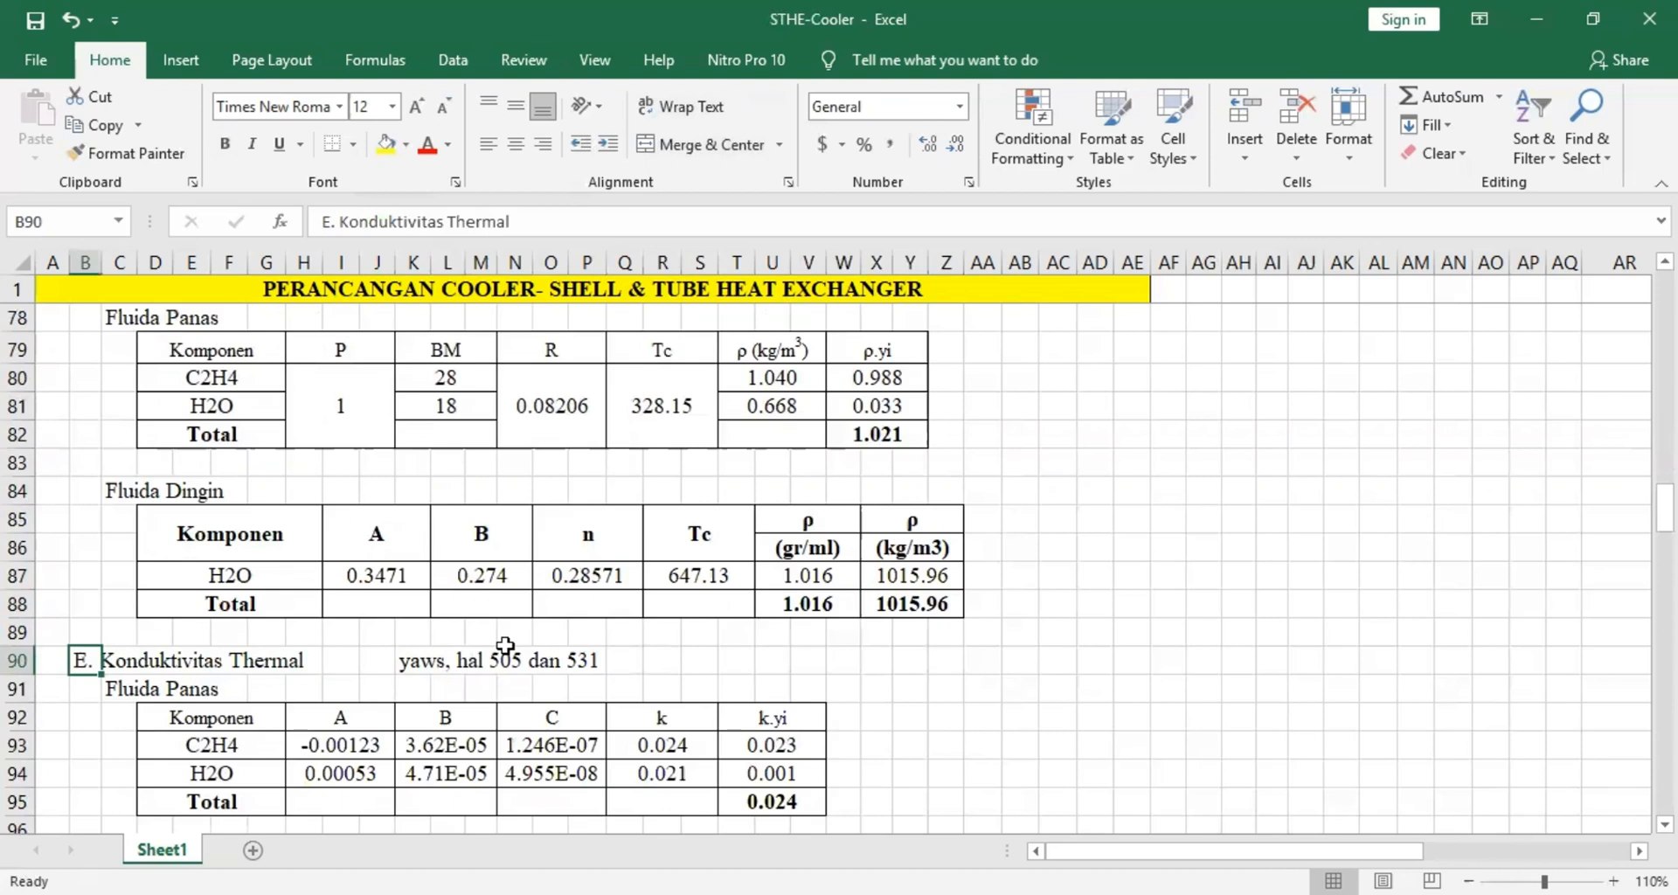
left_click(414, 657)
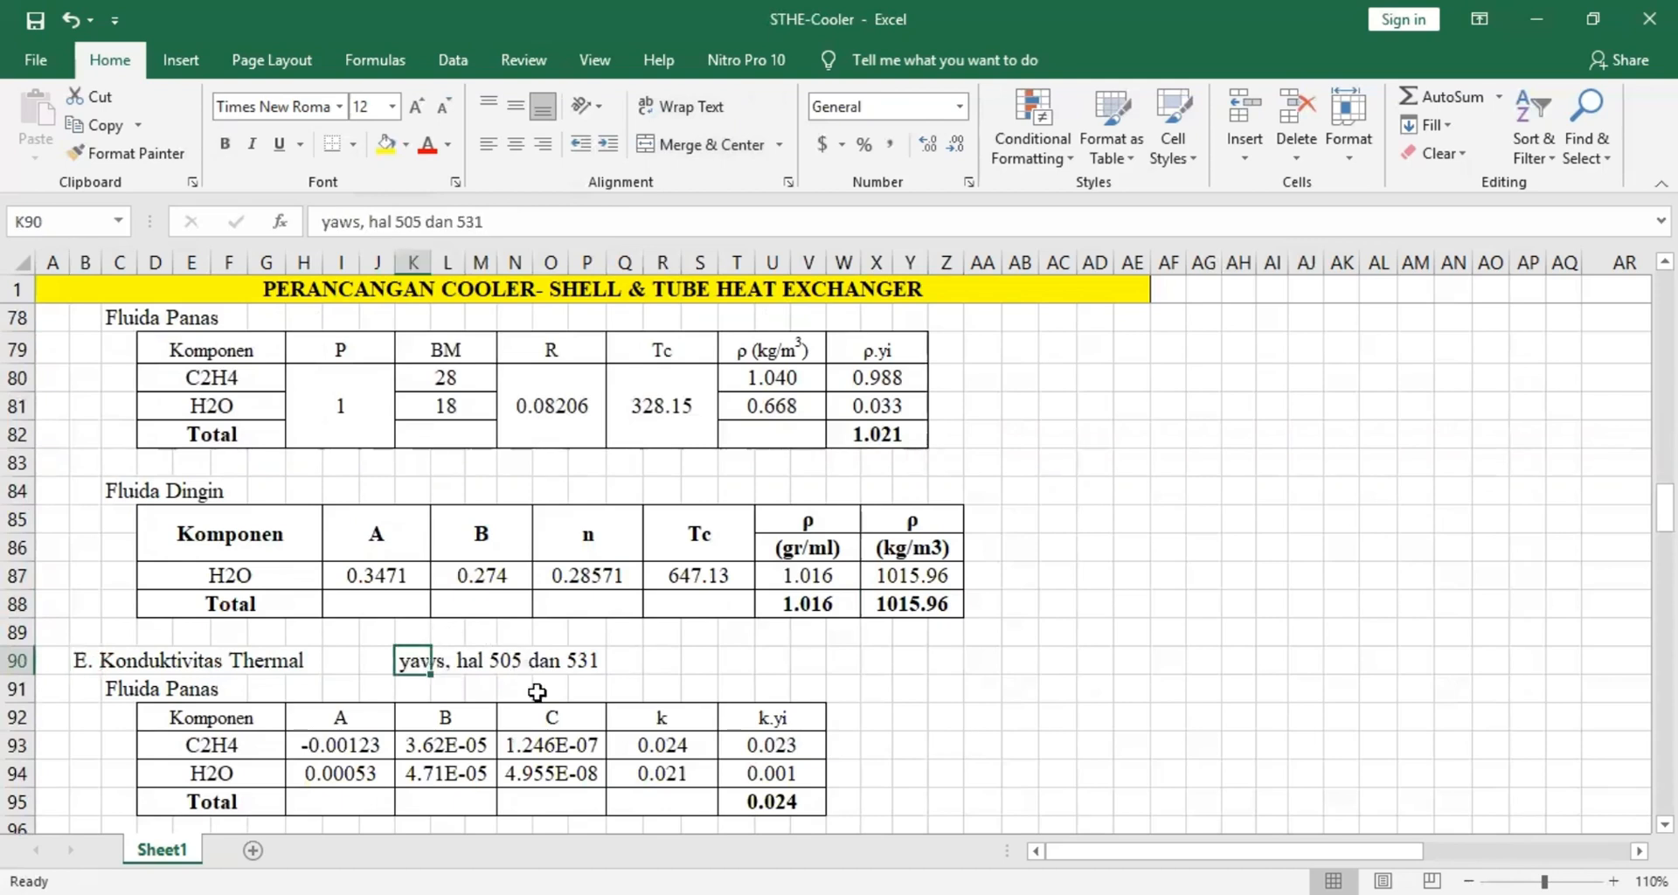
Inspect the A, B and C parameters and the C2H4 k formula in the Fluida Panas thermal conductivity table.
scroll(297, 645, "down", 2)
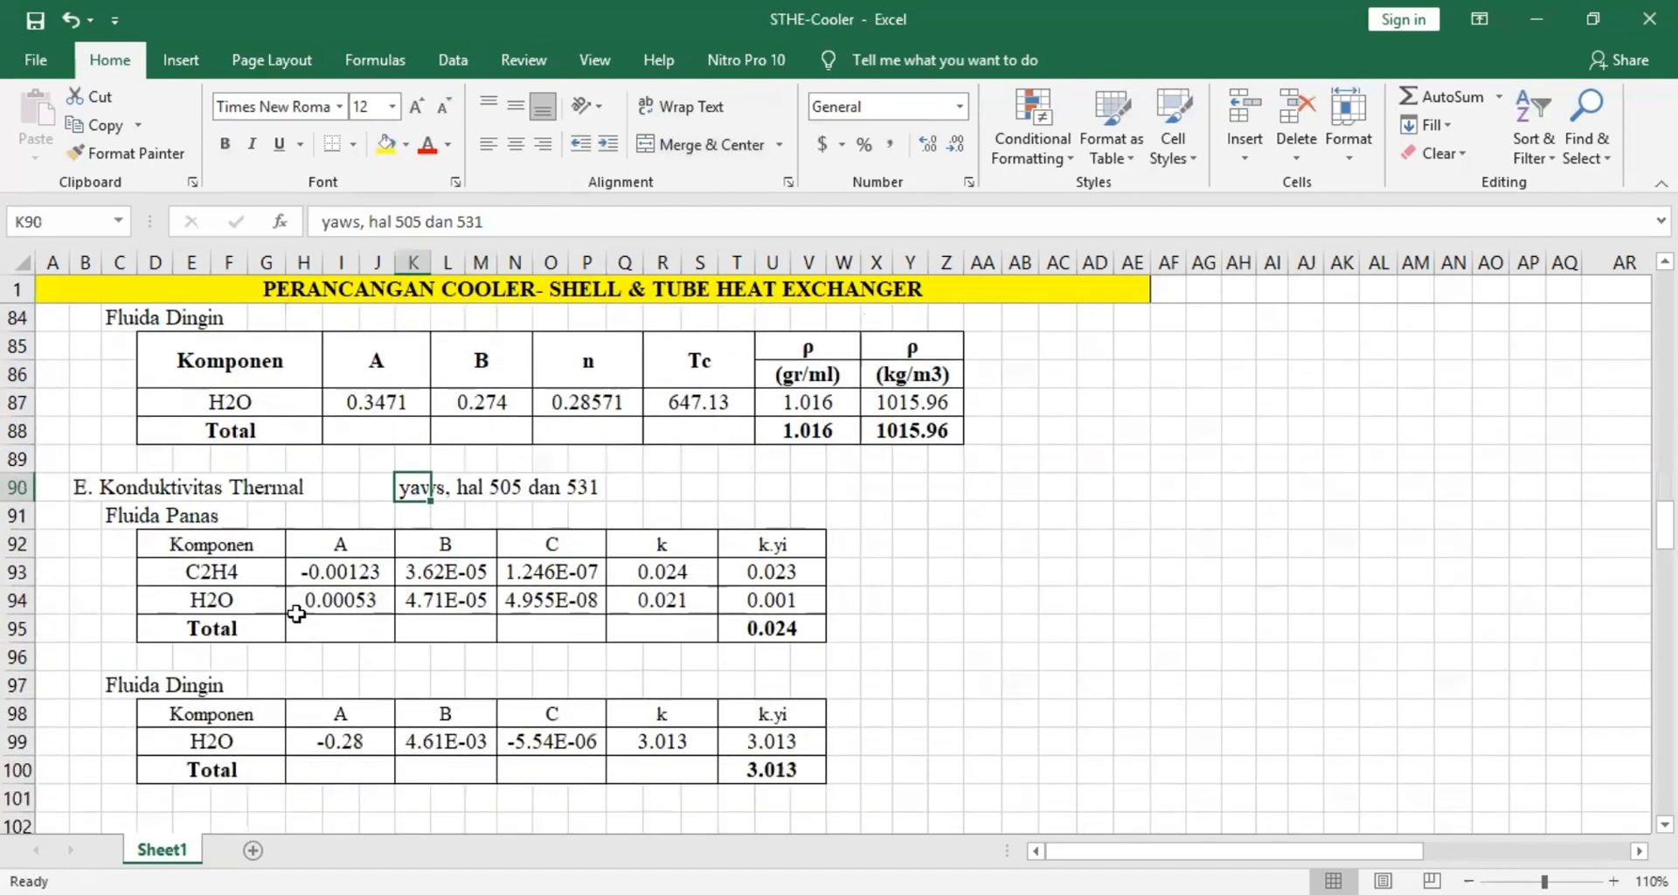
left_click(370, 566)
left_click(407, 561)
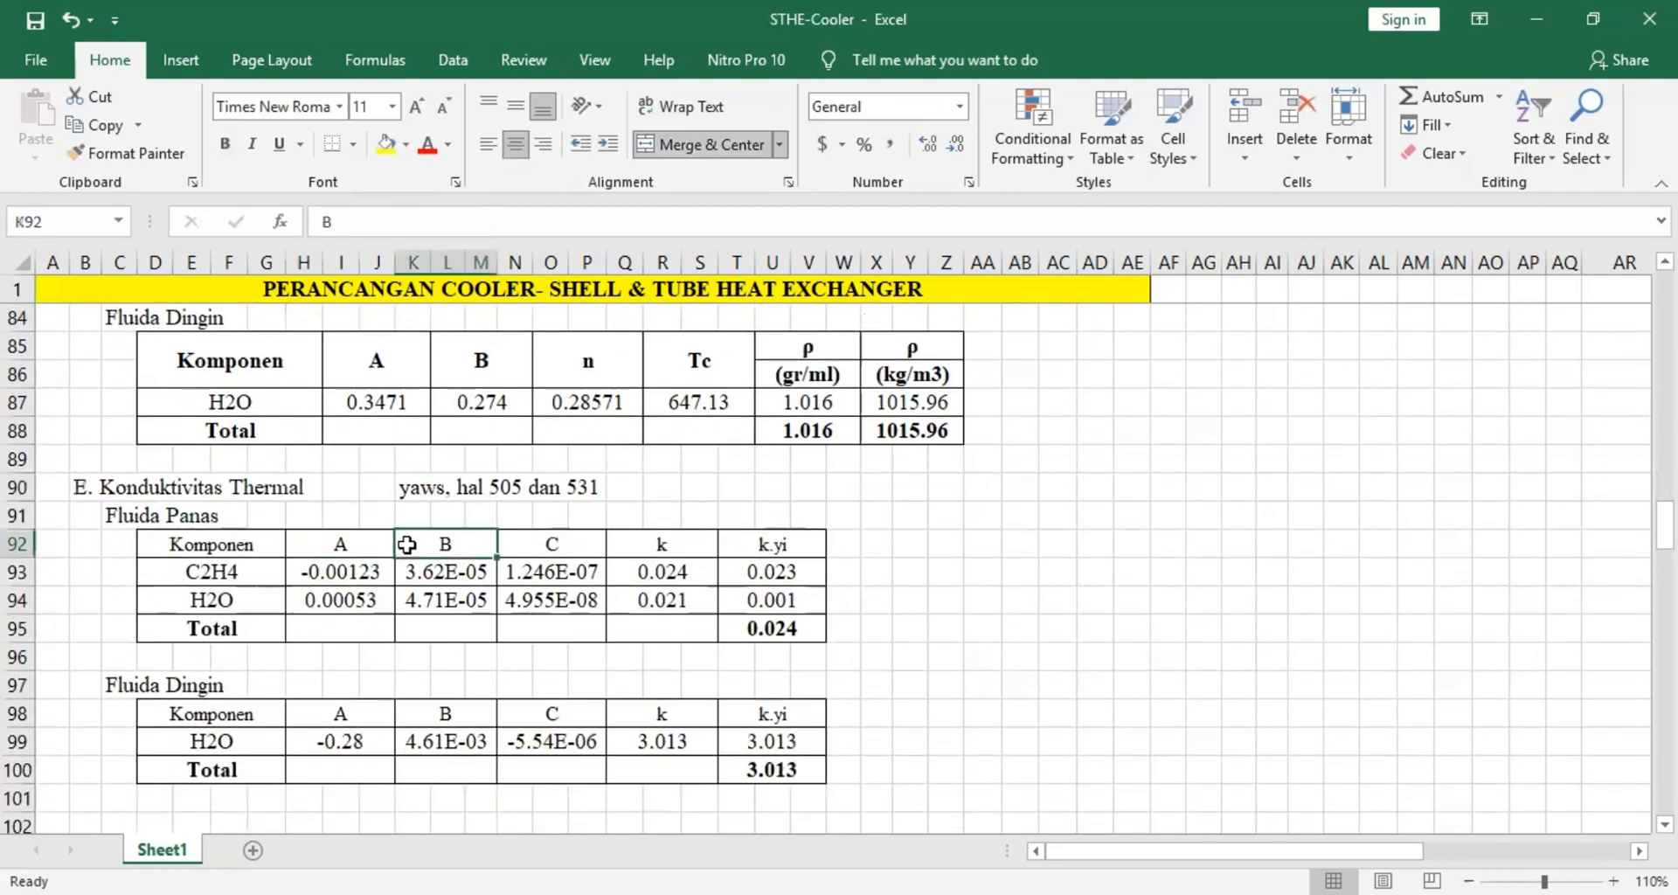
left_click(543, 563)
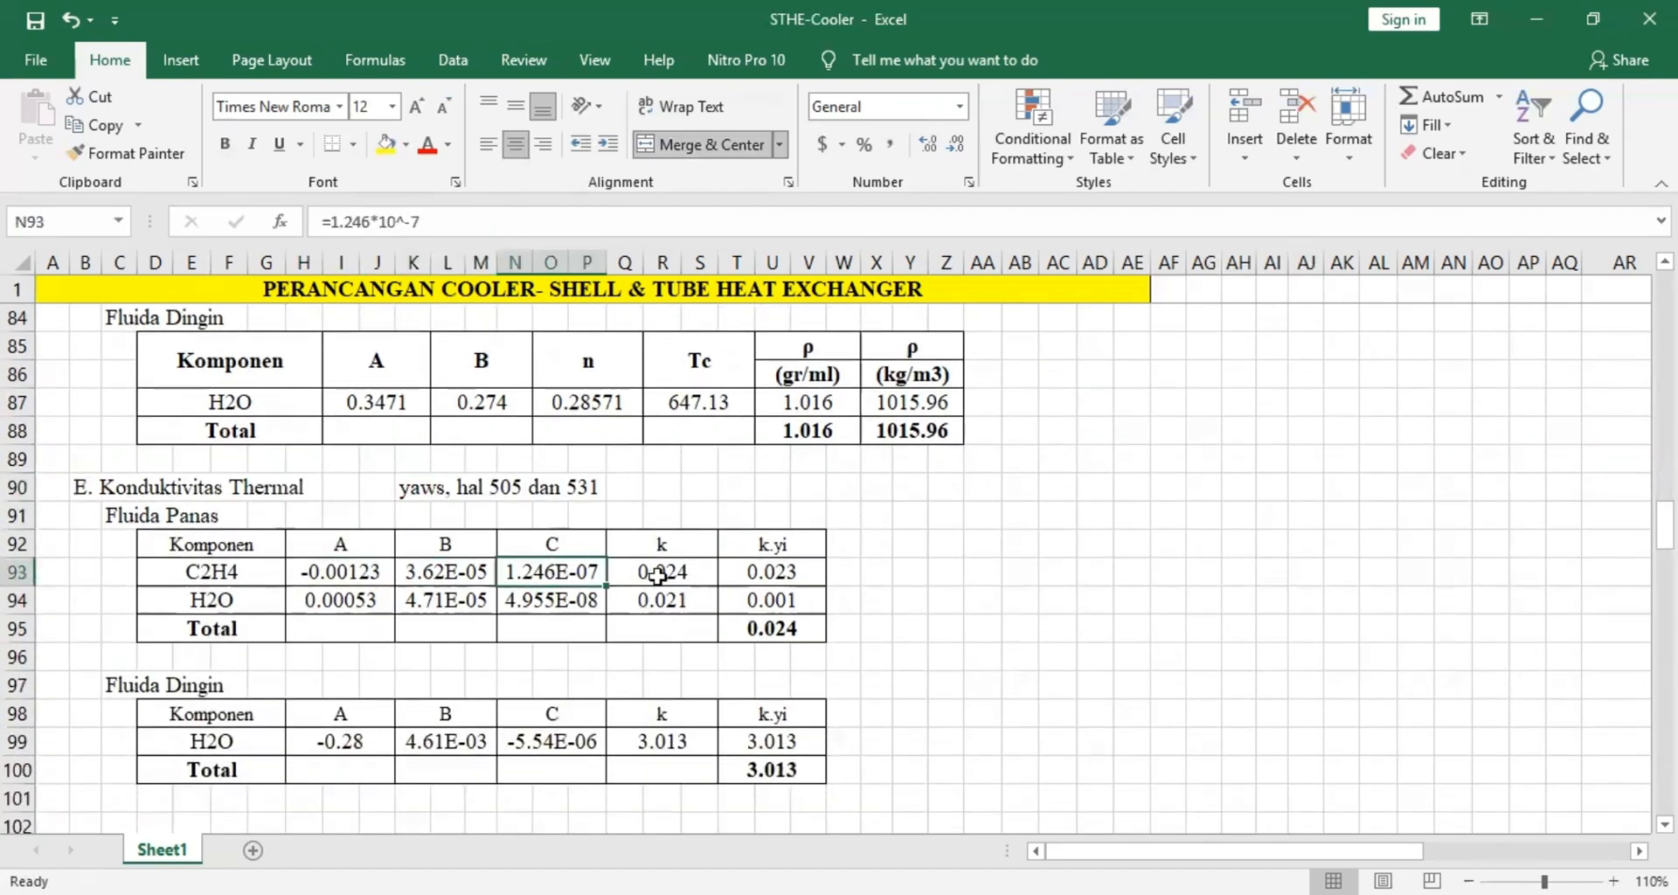
left_click(657, 575)
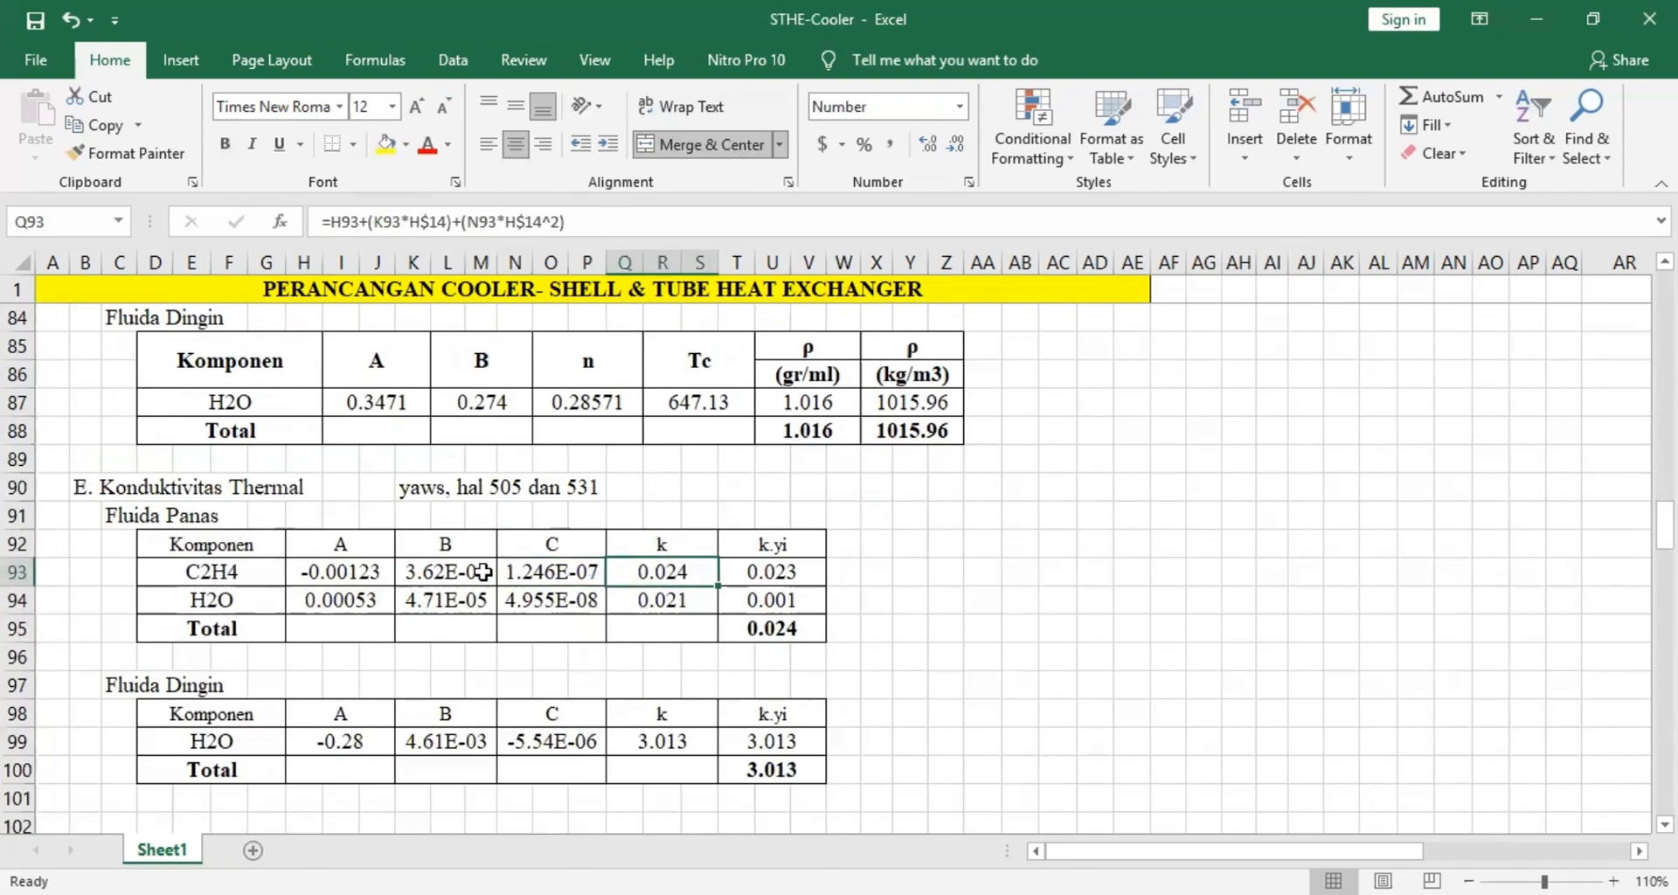
key("alt+Tab")
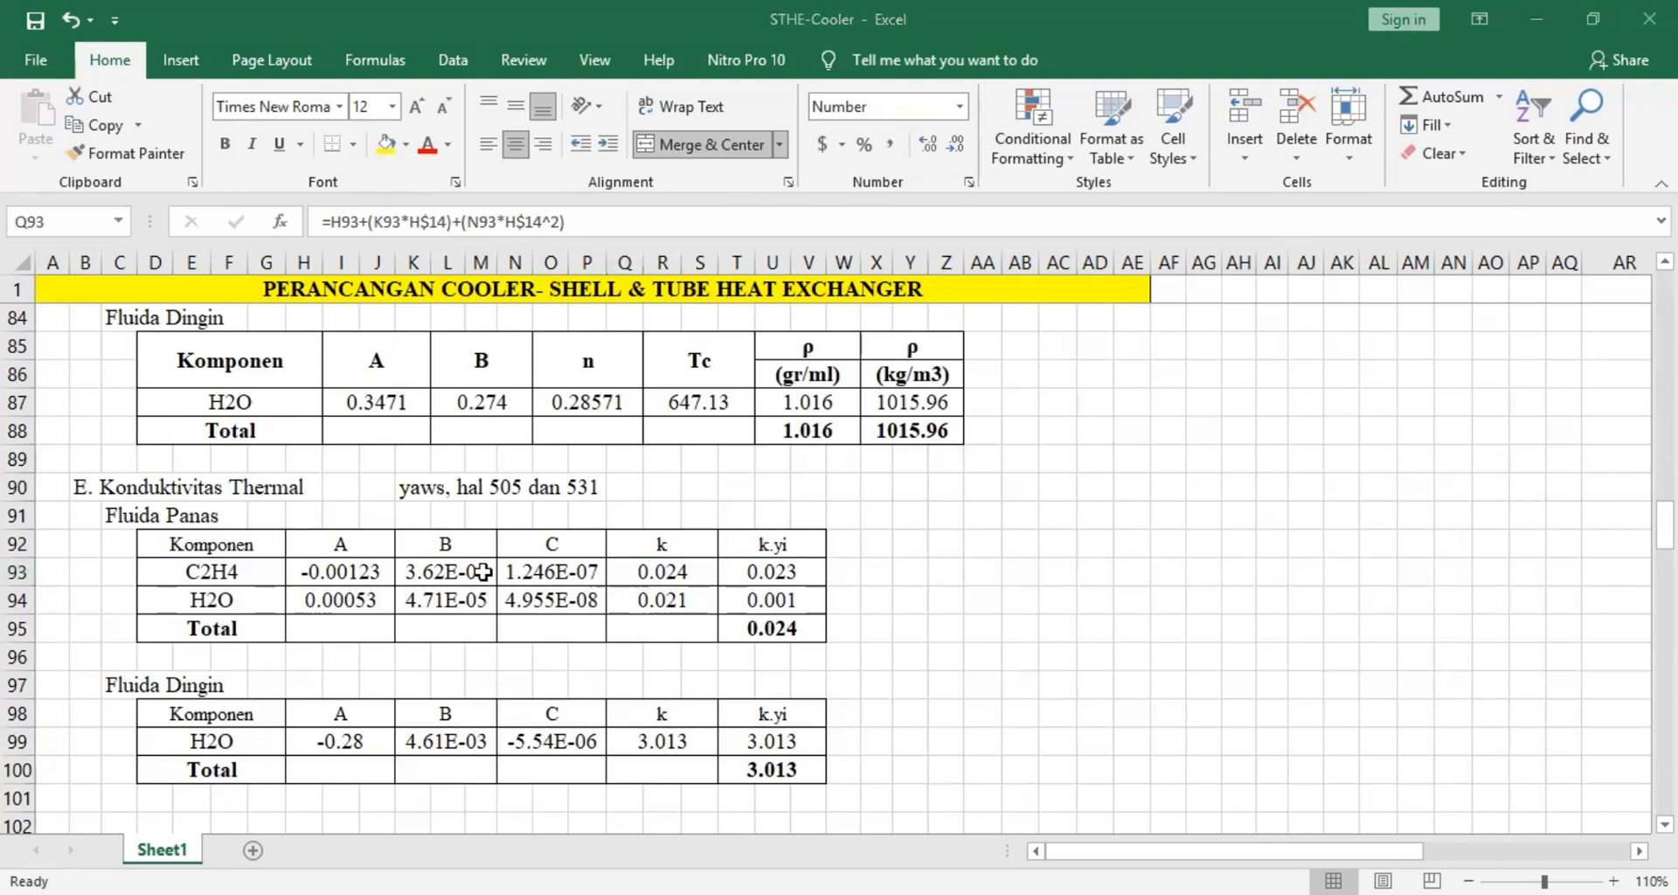
key("alt+Tab")
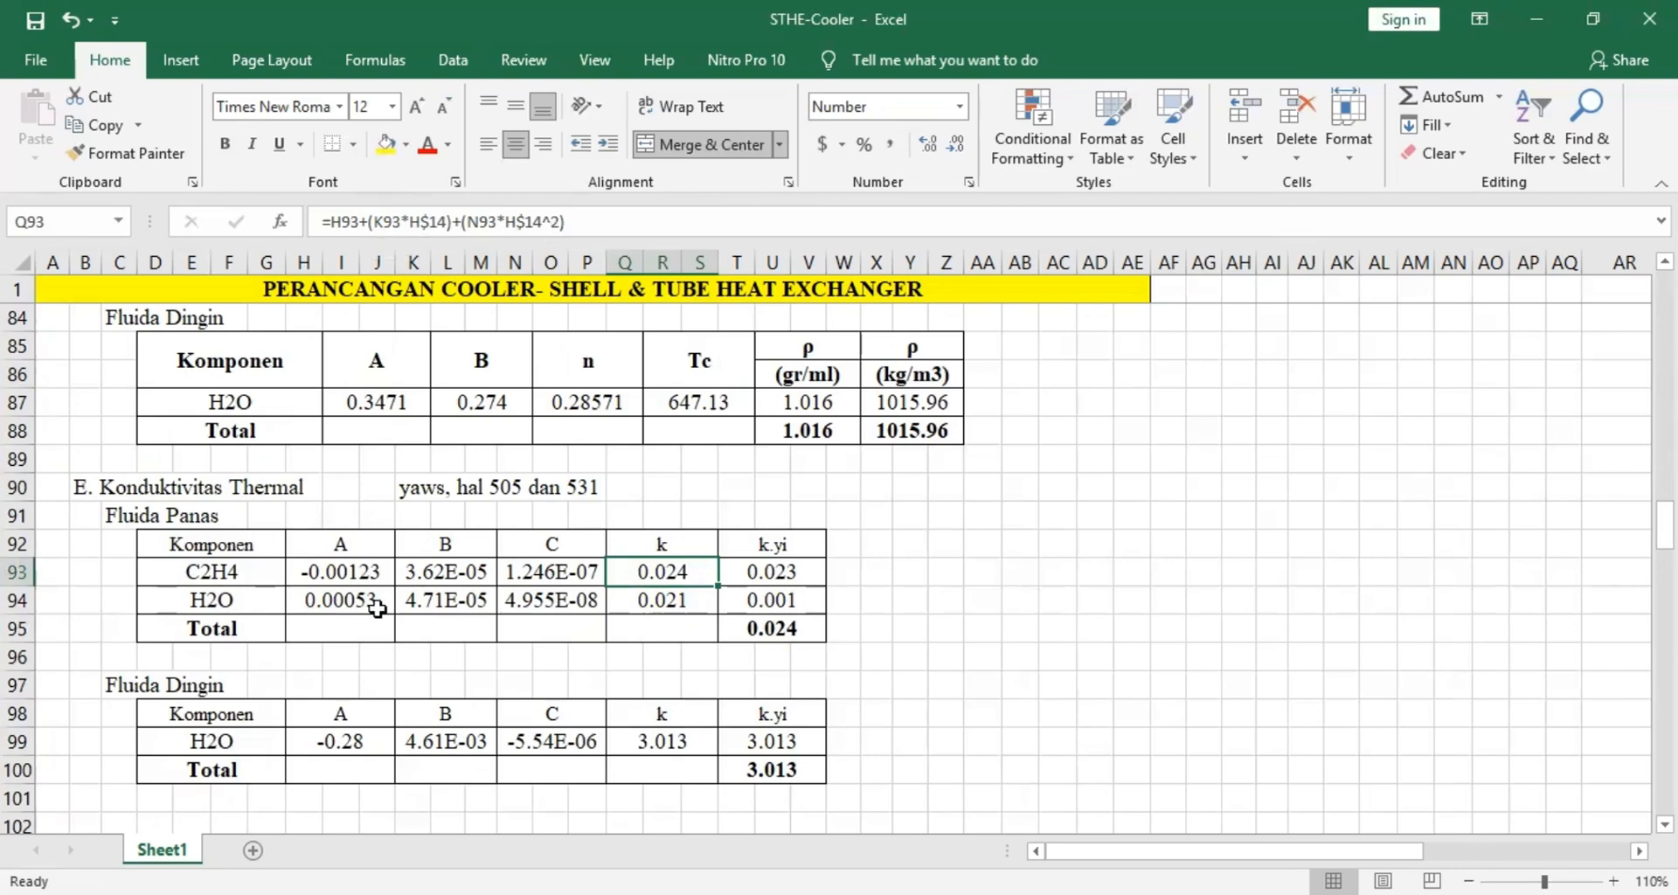
left_click(1549, 9)
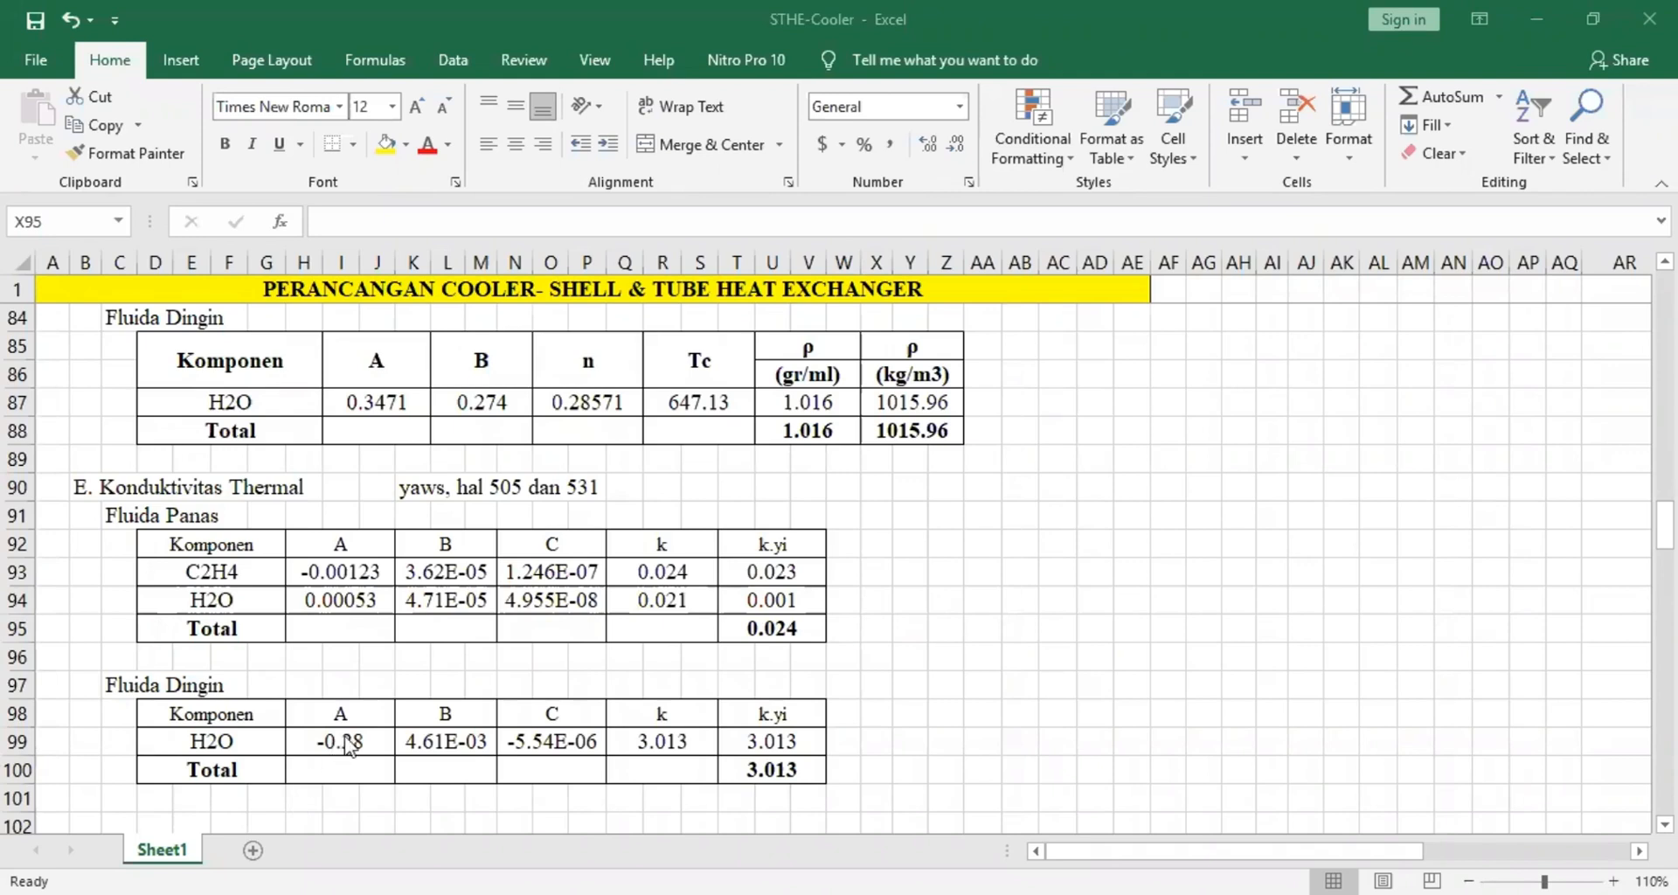
Examine the cell references in the H2O k formula of the Fluida Dingin thermal conductivity table, leaving the formula unedited.
left_click(661, 742)
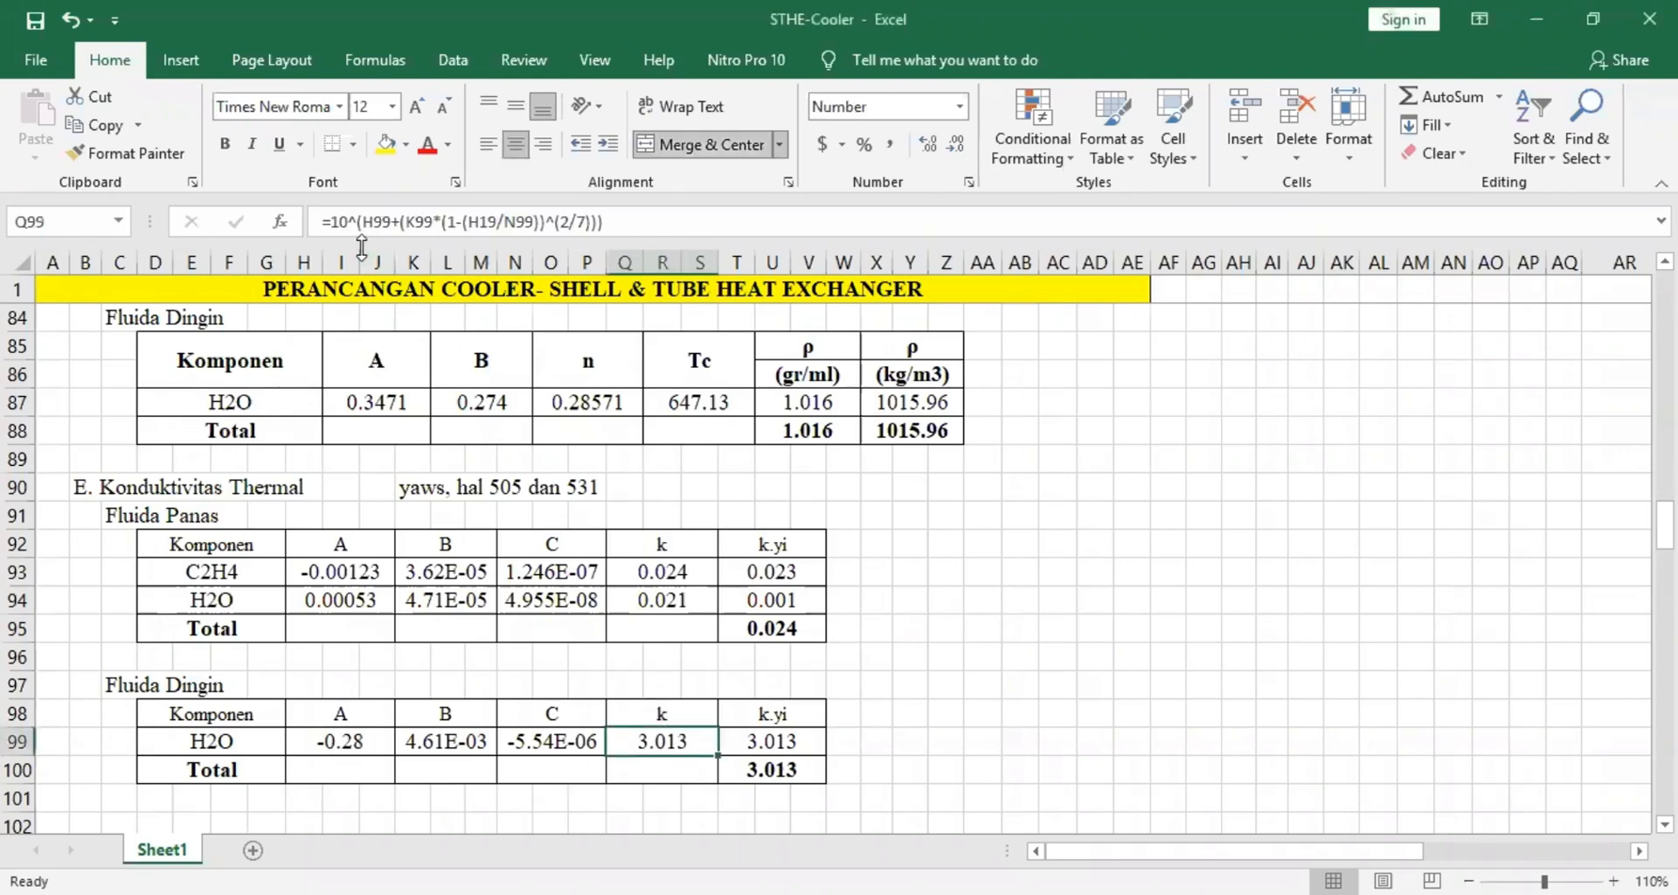
left_click(656, 226)
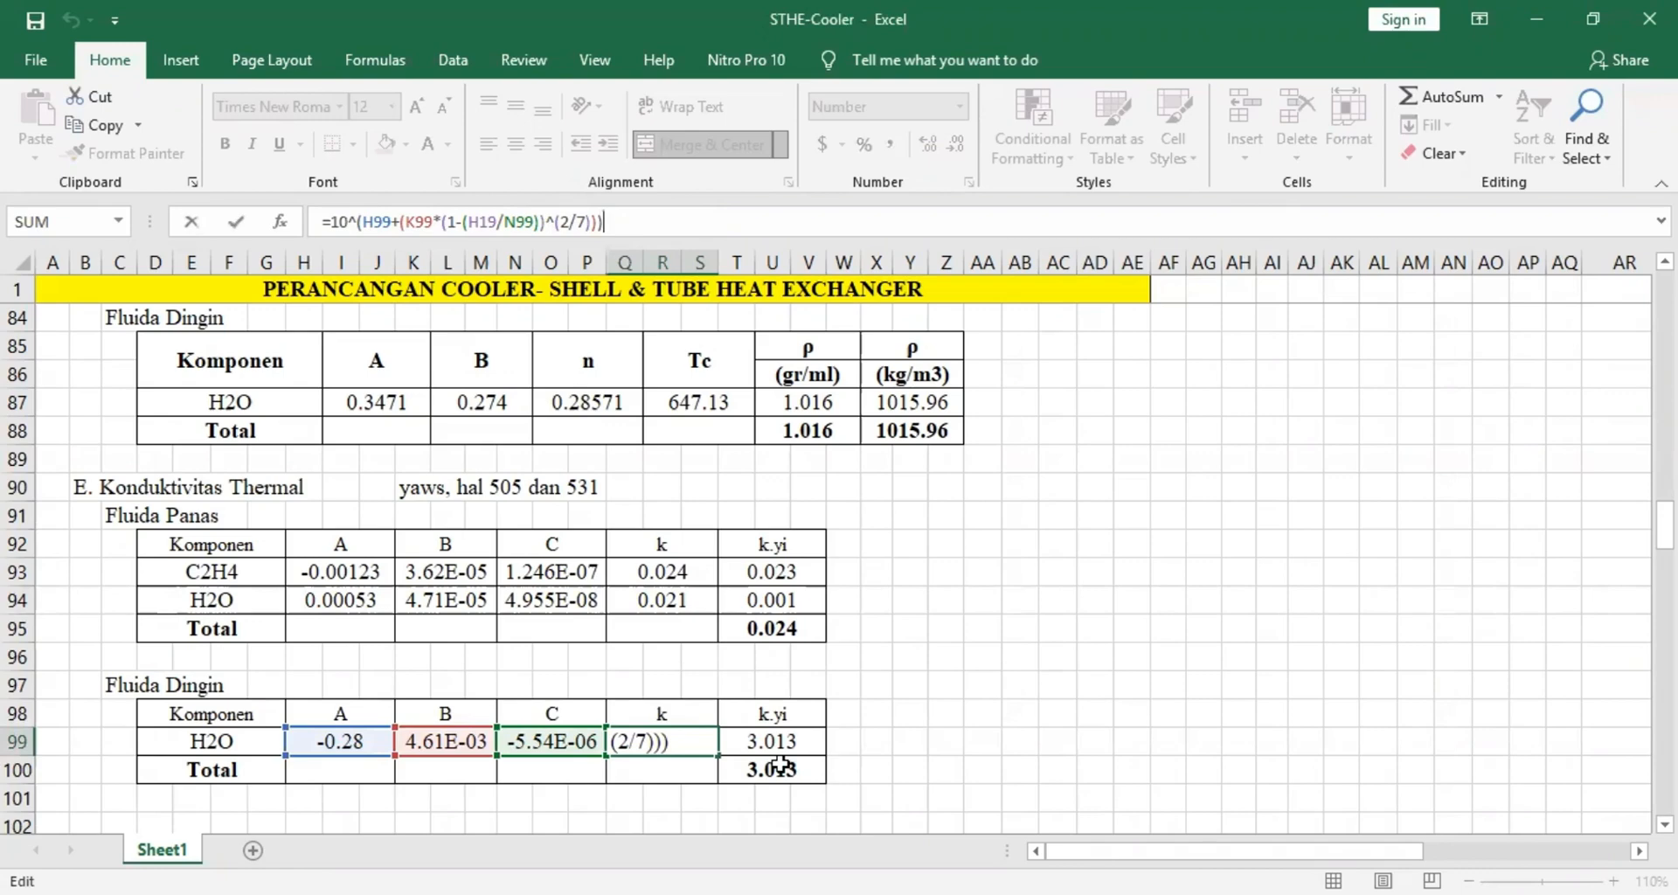
left_click(874, 767)
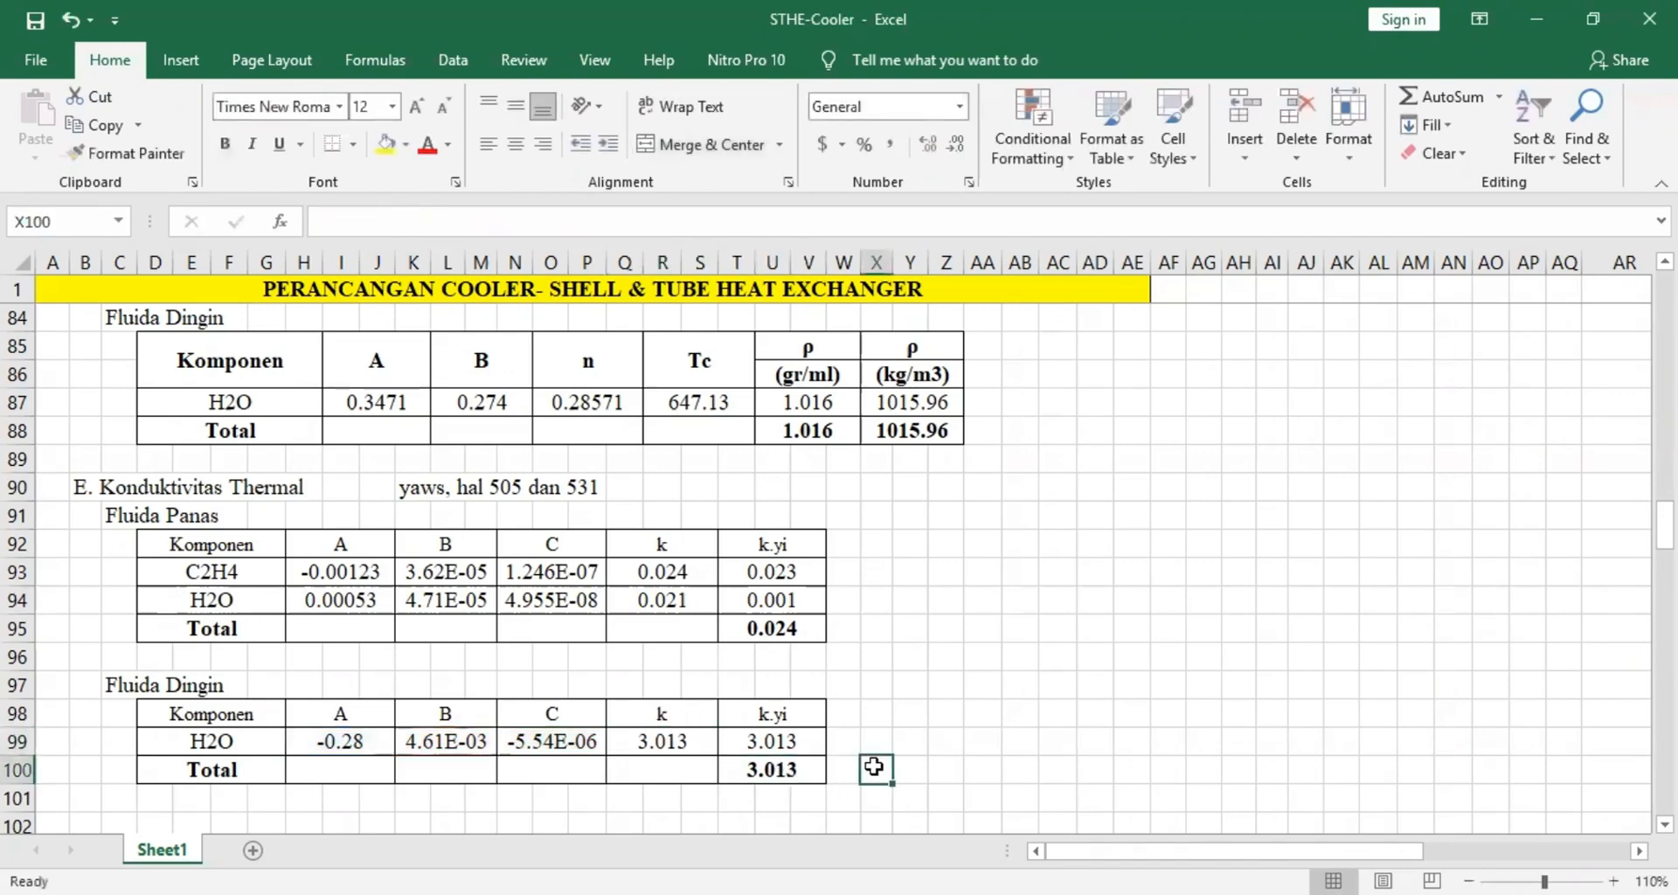
Review the Data Properties Fluida Panas summary and the source reference of its viscosity μh.
scroll(873, 766, "down", 3)
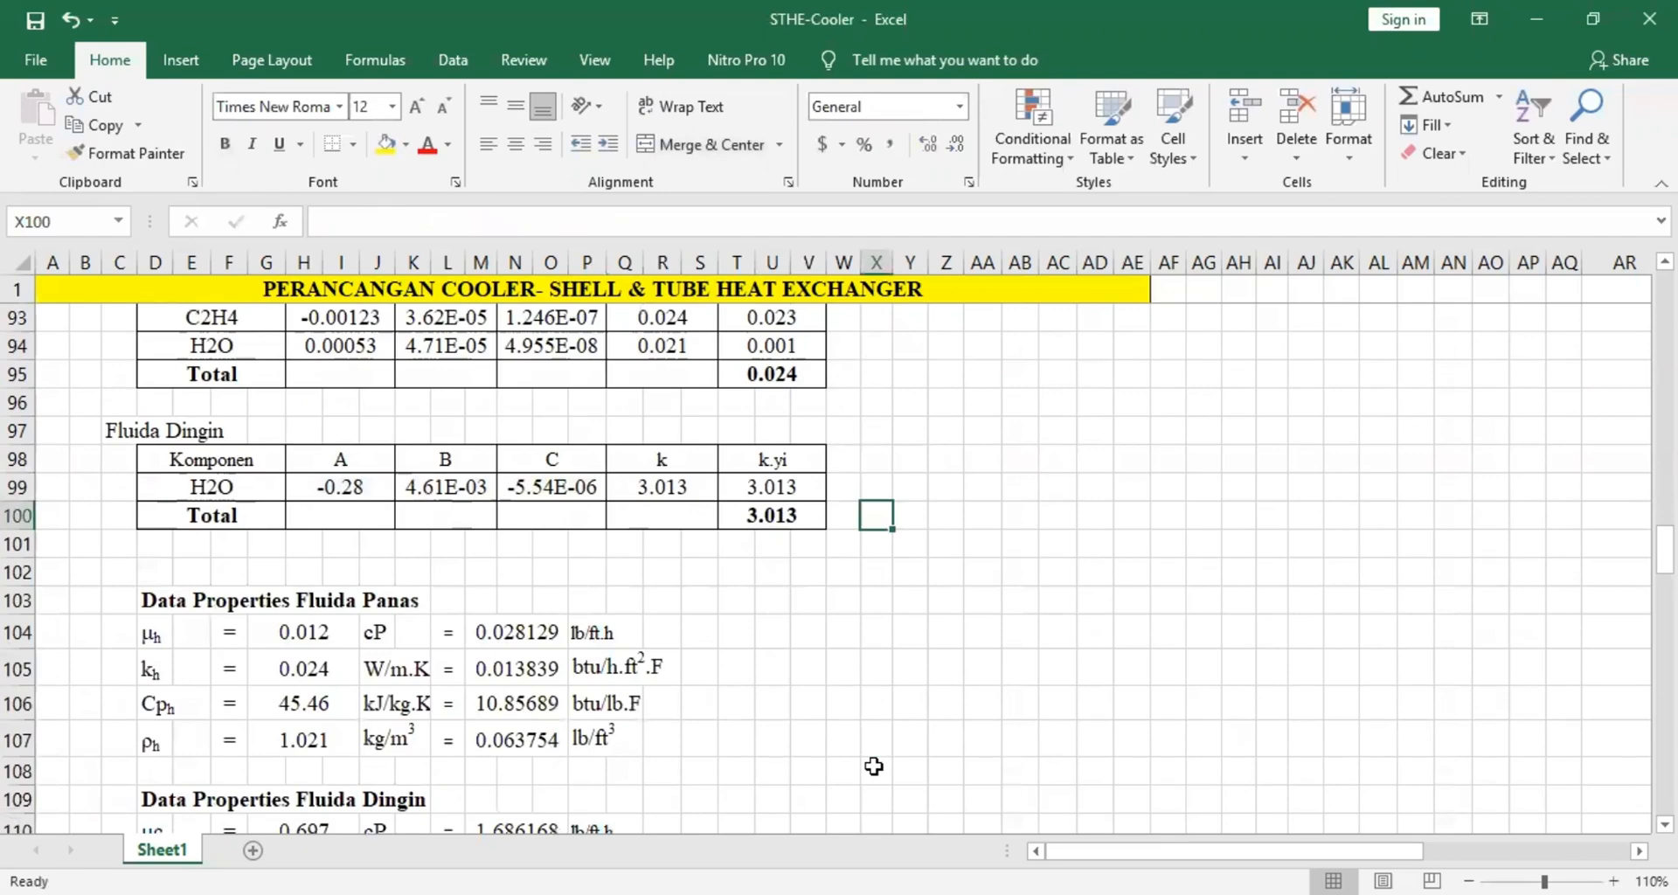
scroll(873, 766, "down", 2)
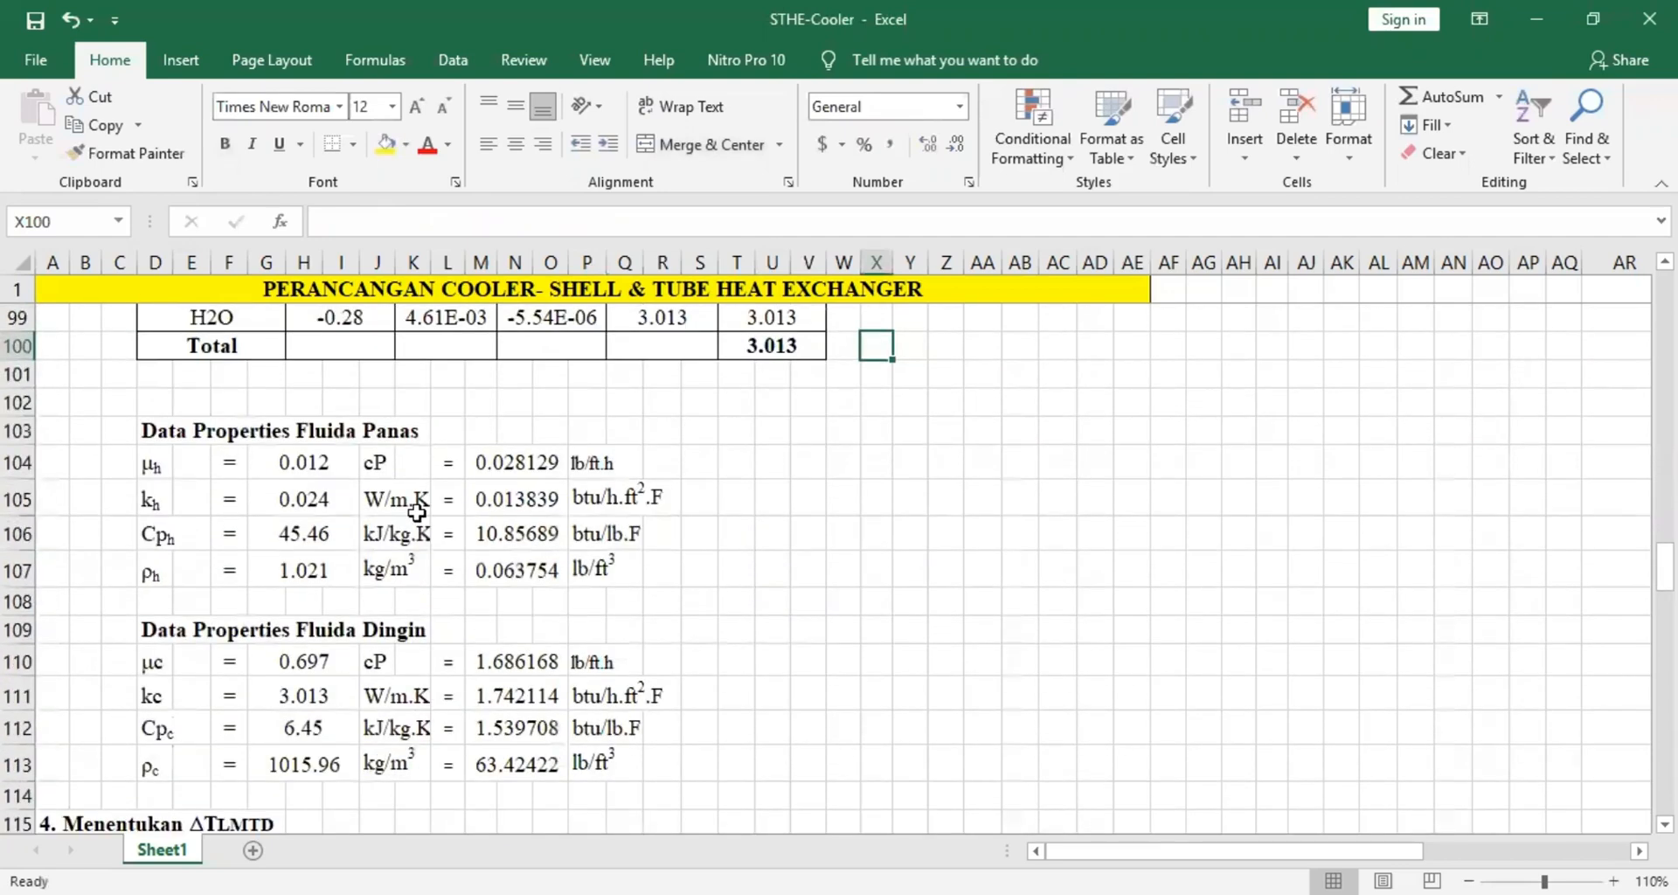
left_click(149, 468)
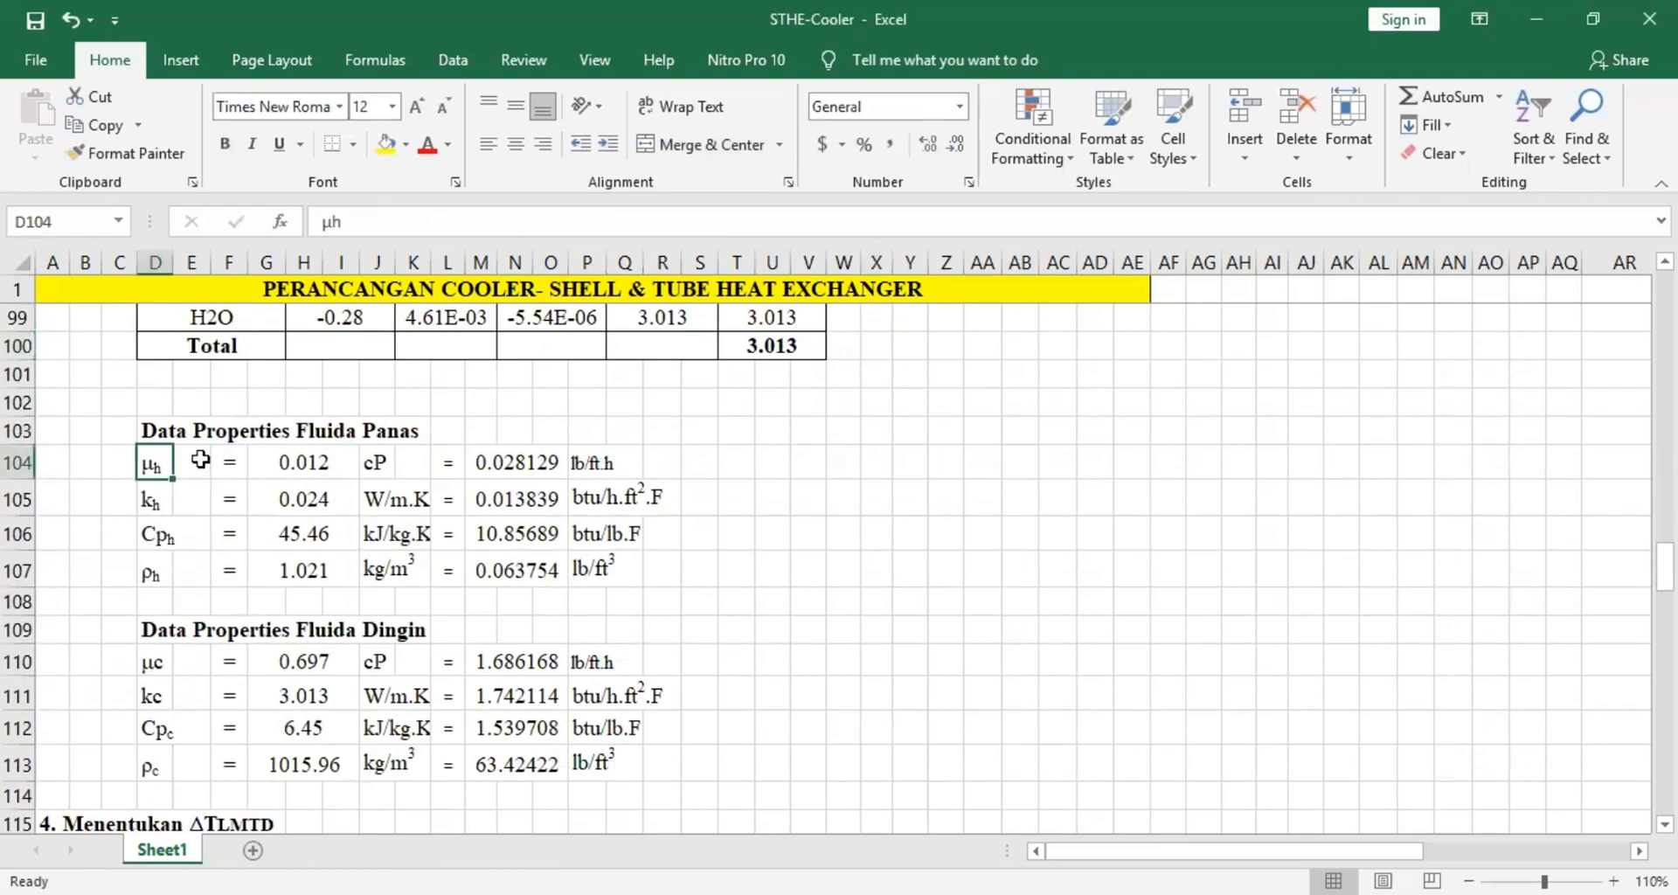
left_click(328, 468)
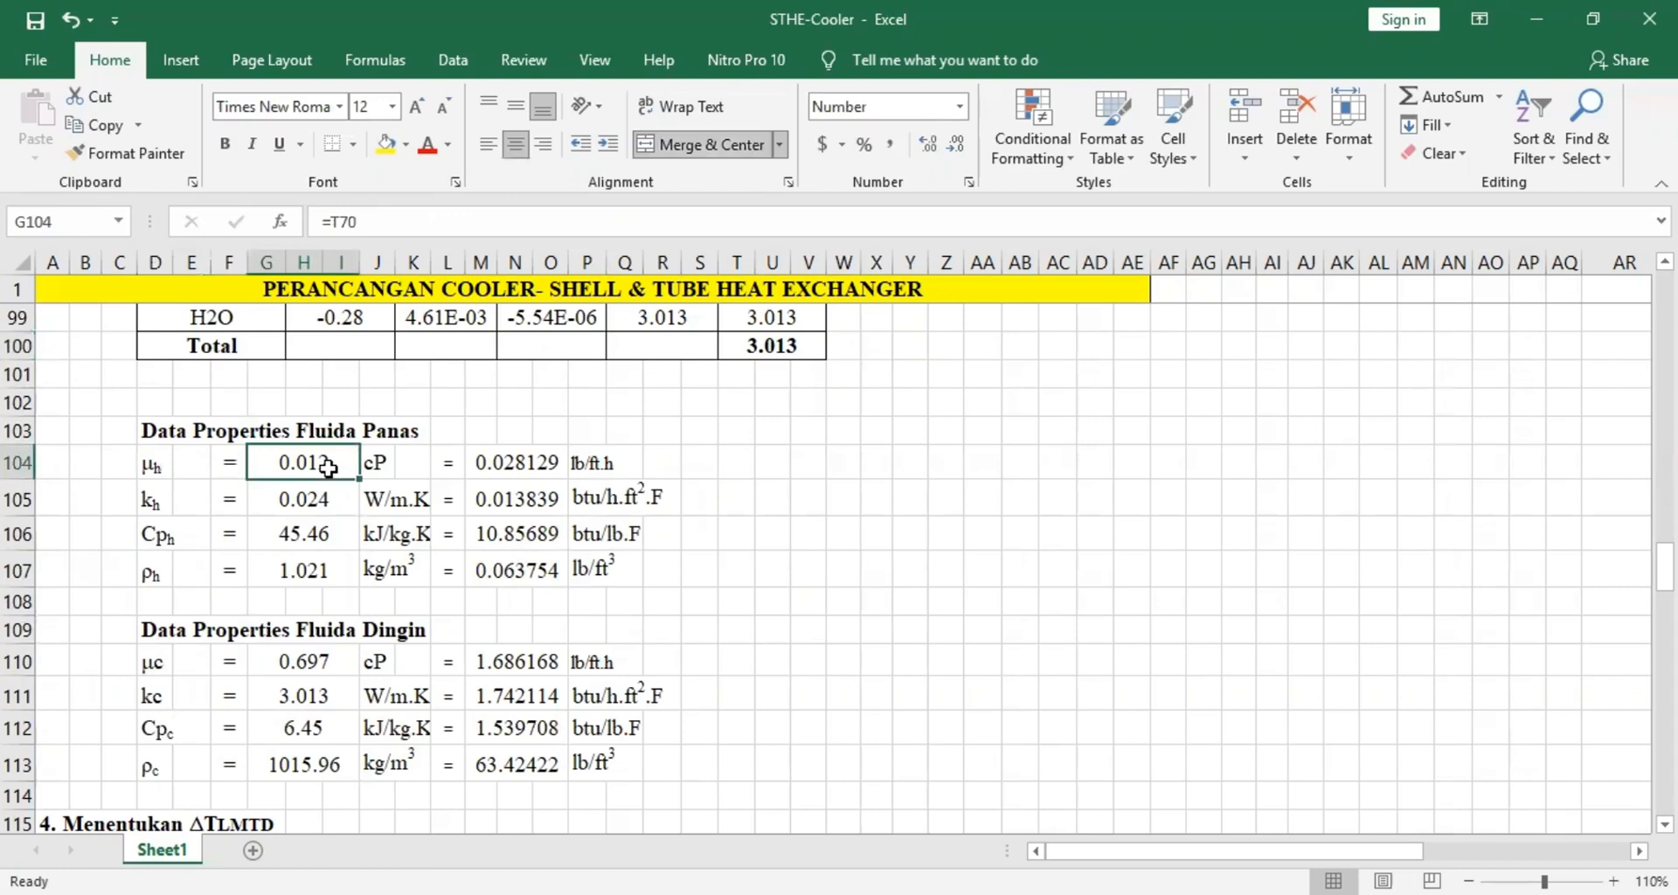
left_click(404, 428)
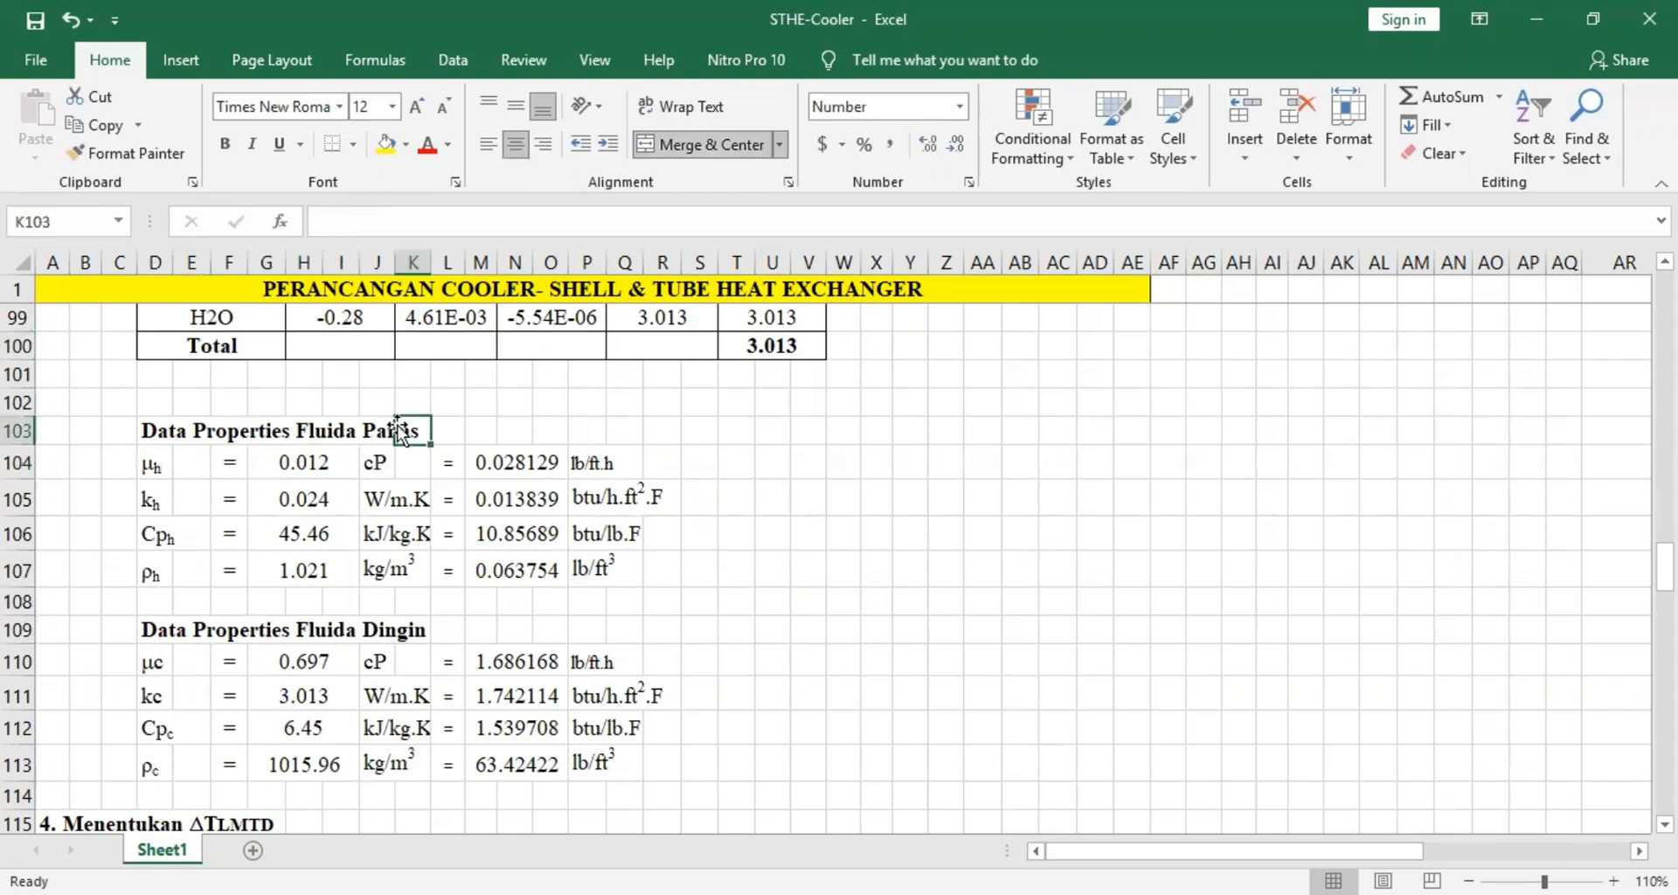
Check the source reference and cP unit of viscosity μc in Data Properties Fluida Dingin against μh.
left_click(316, 668)
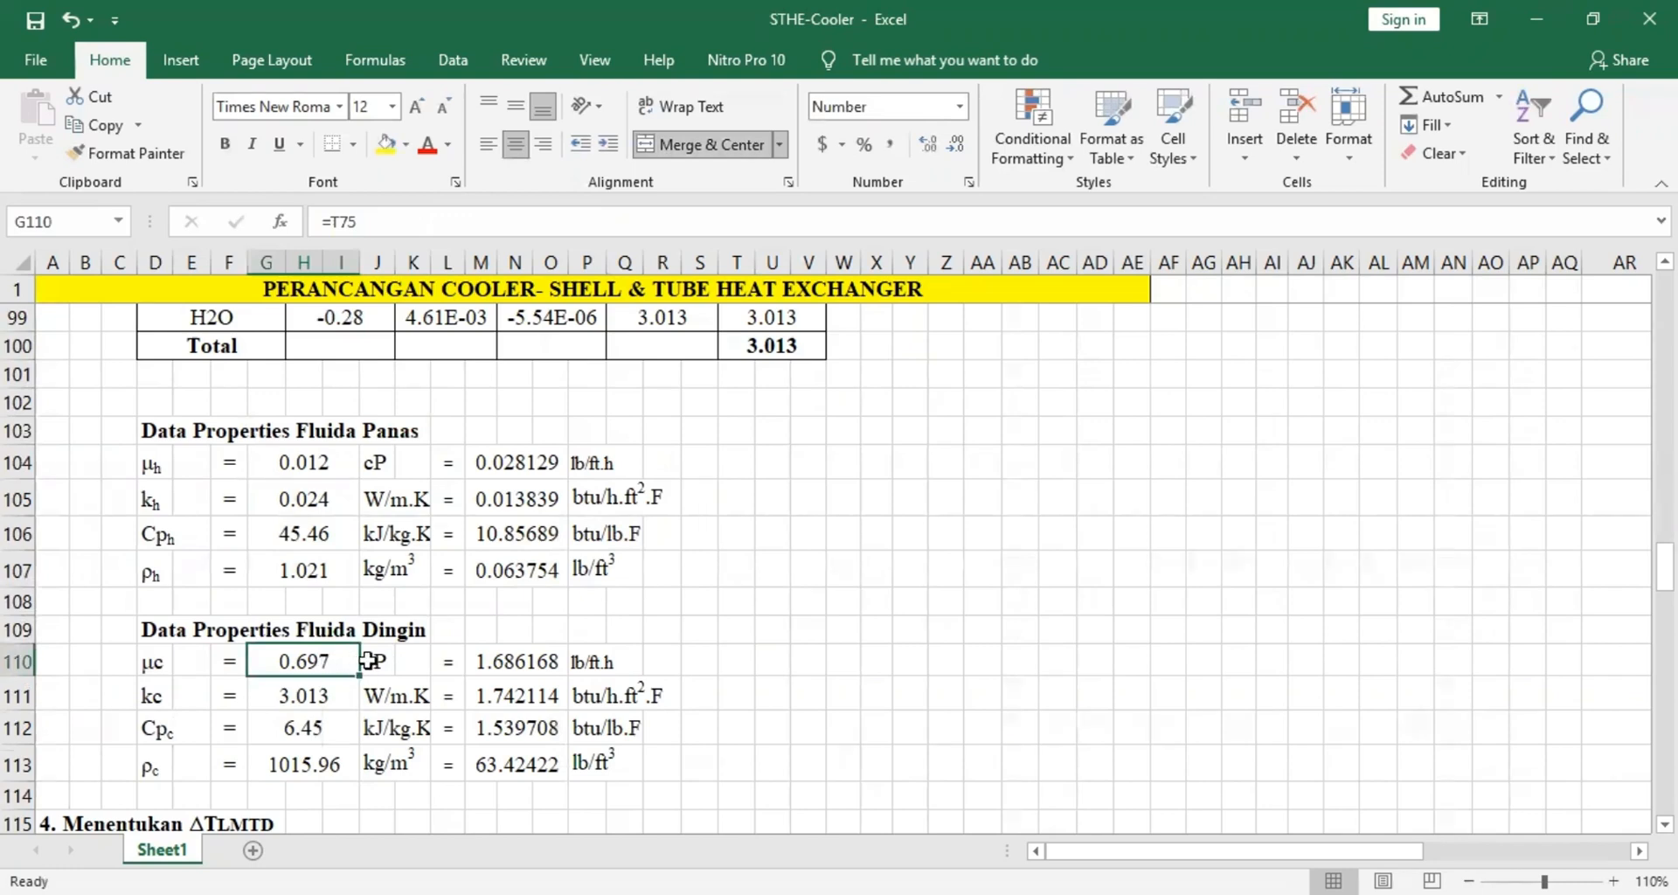
left_click(365, 661)
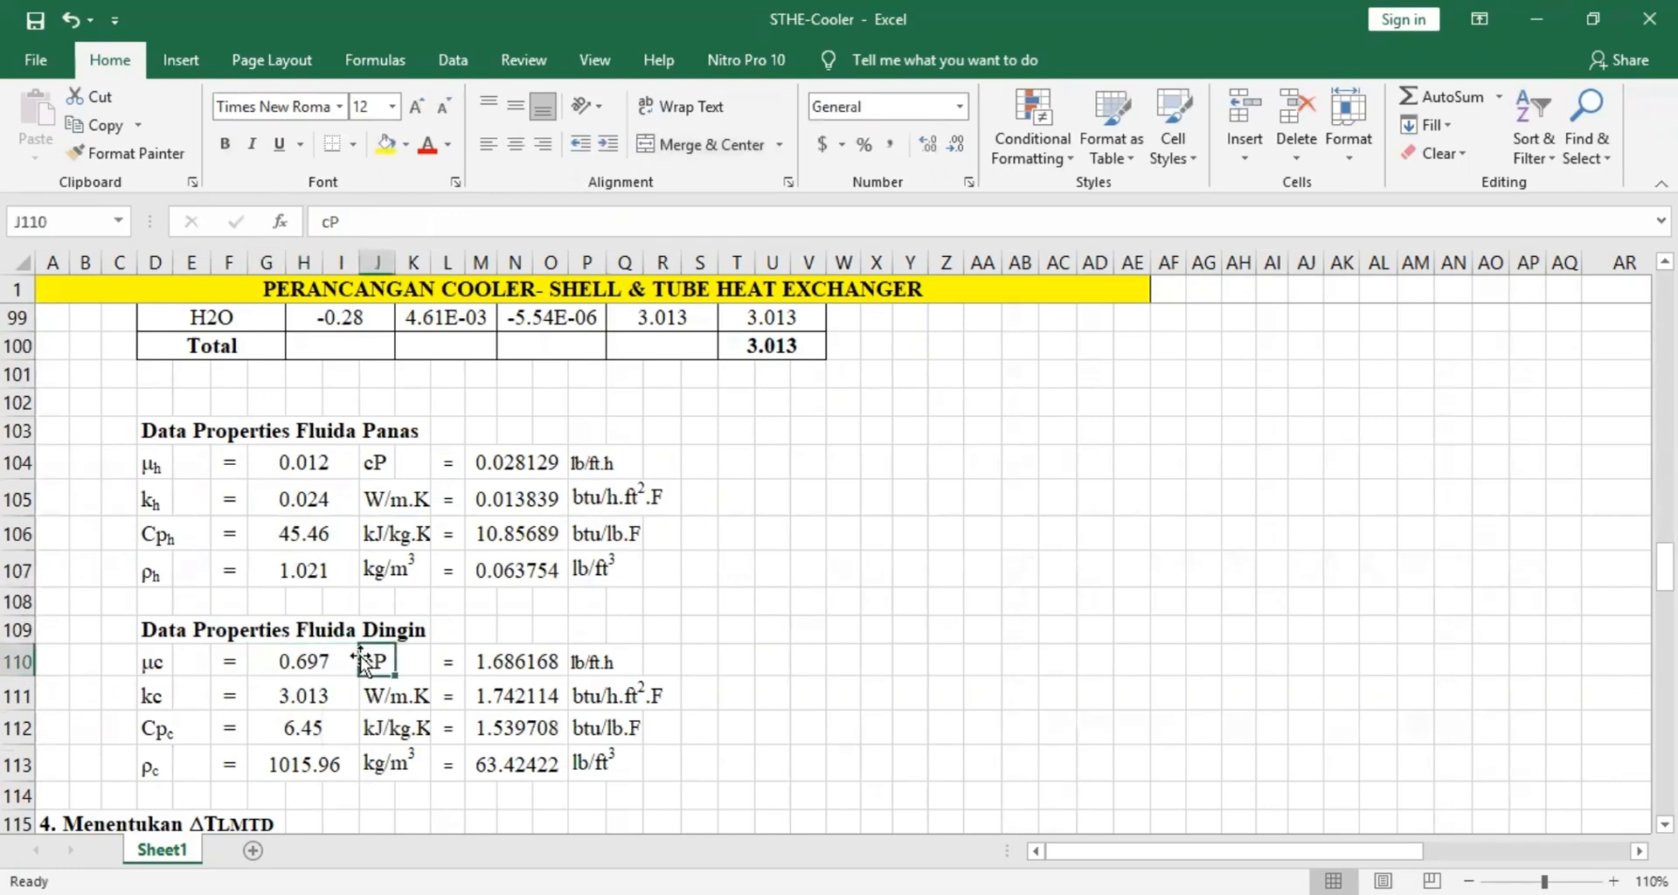
left_click(311, 662)
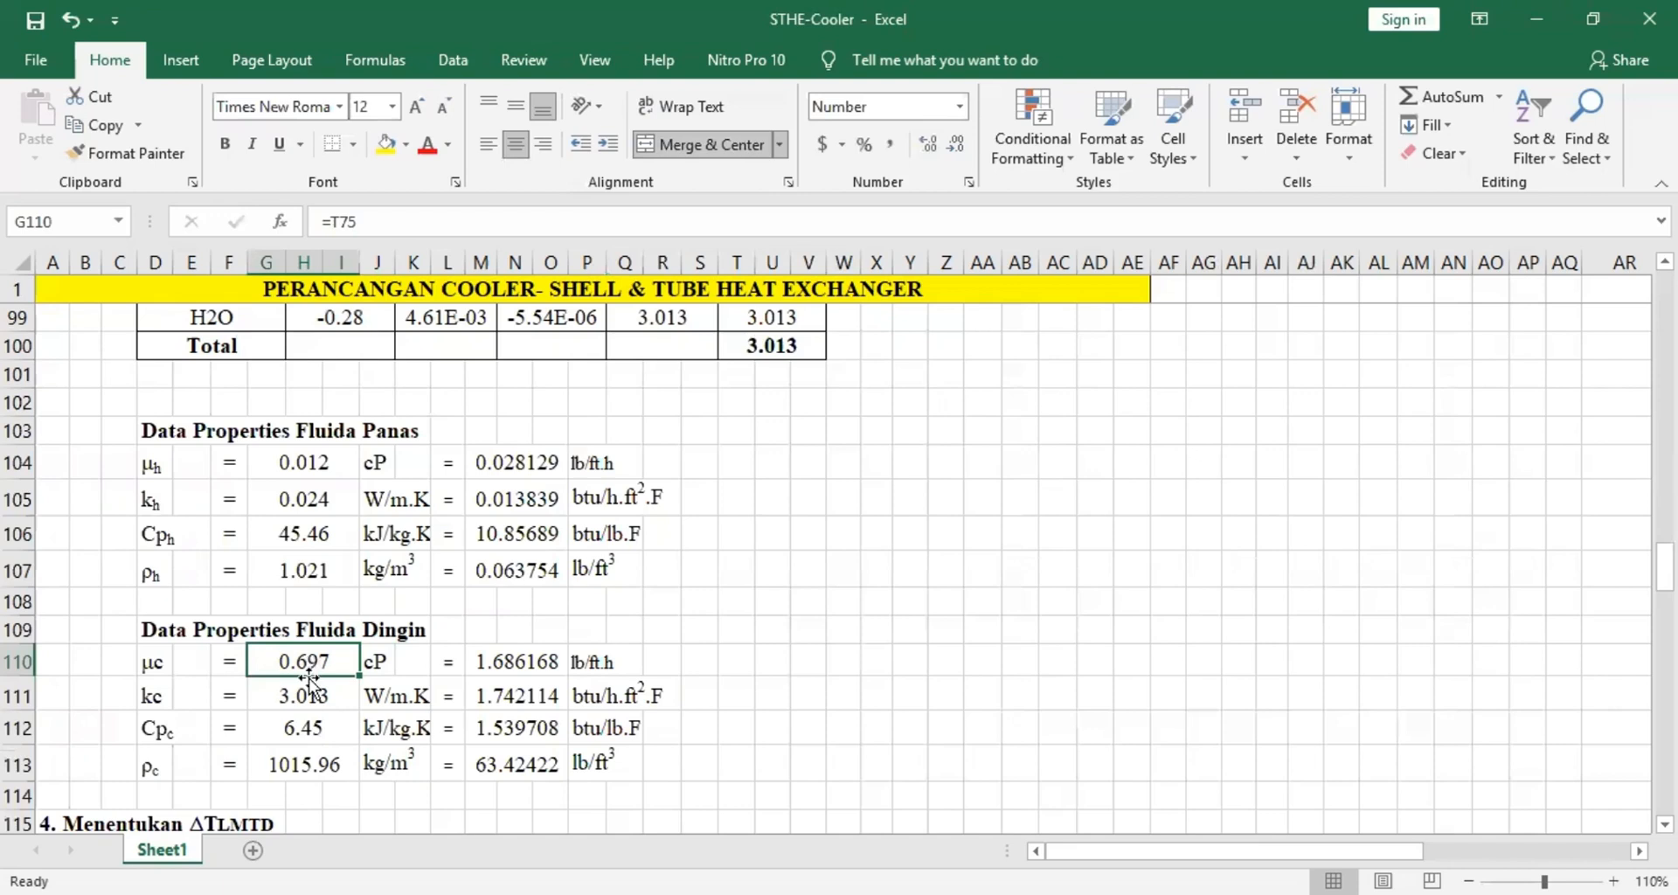
left_click(311, 457)
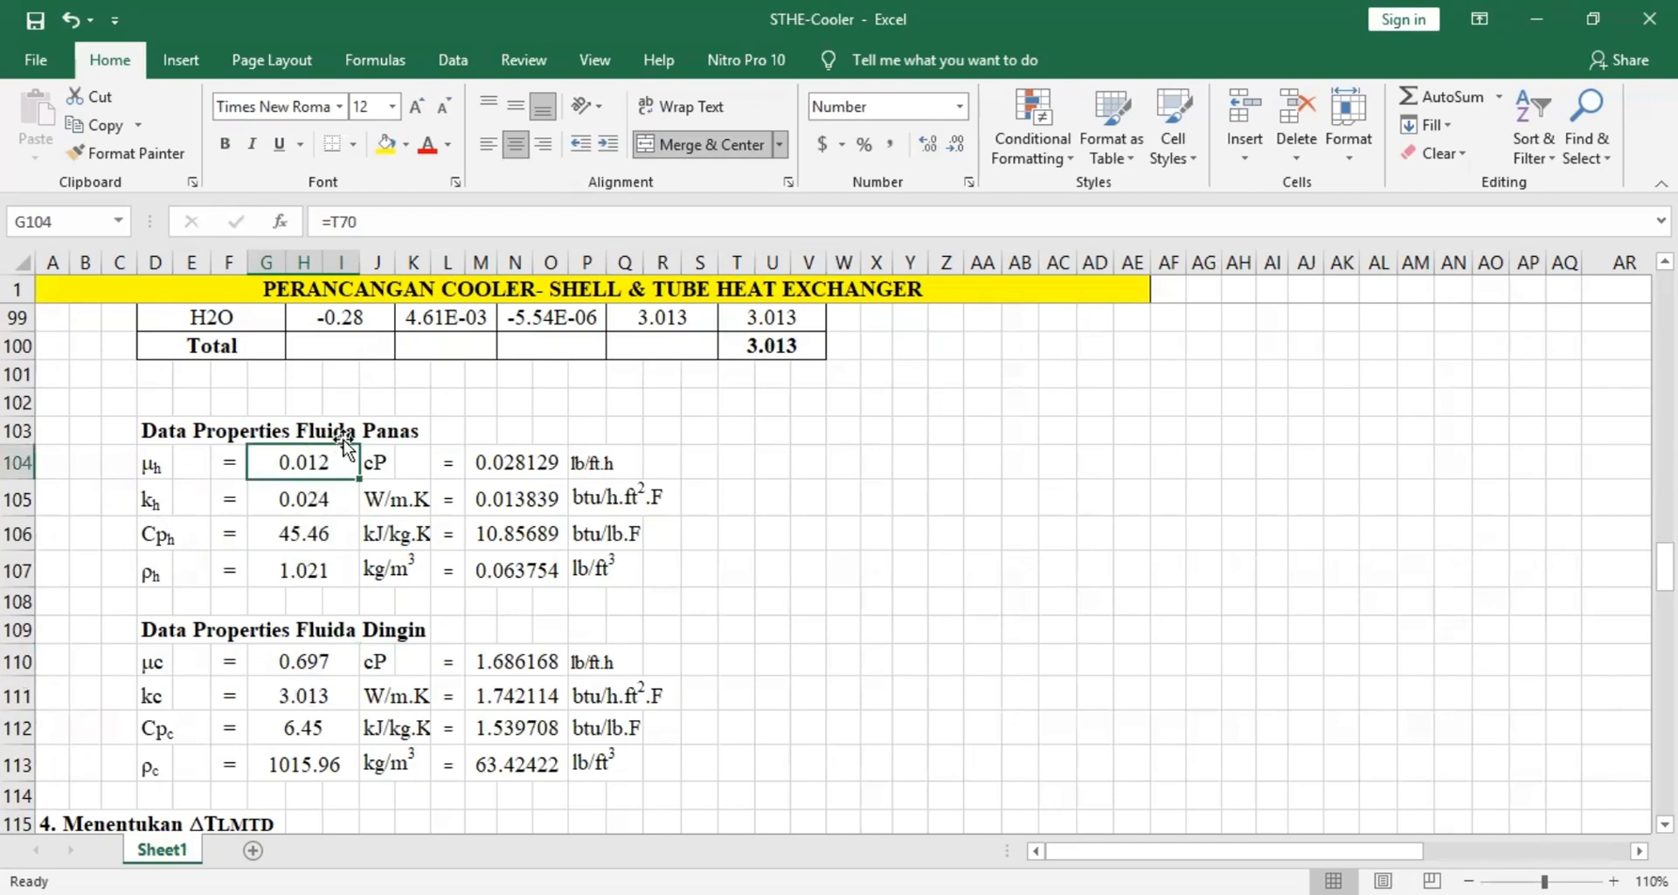
Compare the source references of the thermal conductivities kh and kc in the two property summaries.
left_click(312, 498)
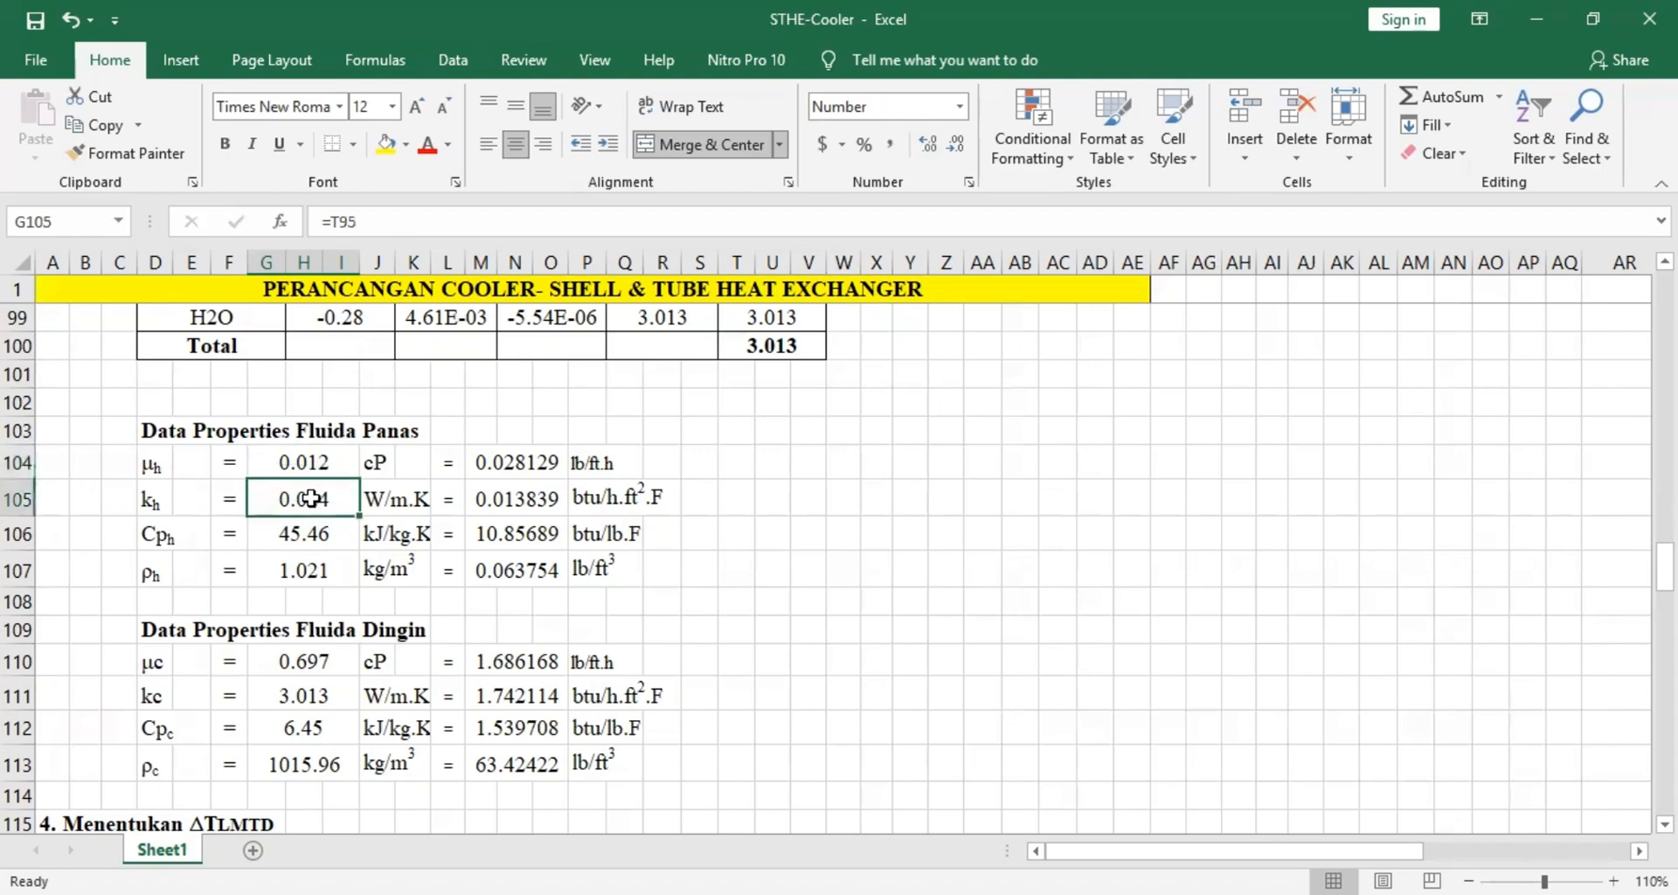
left_click(312, 694)
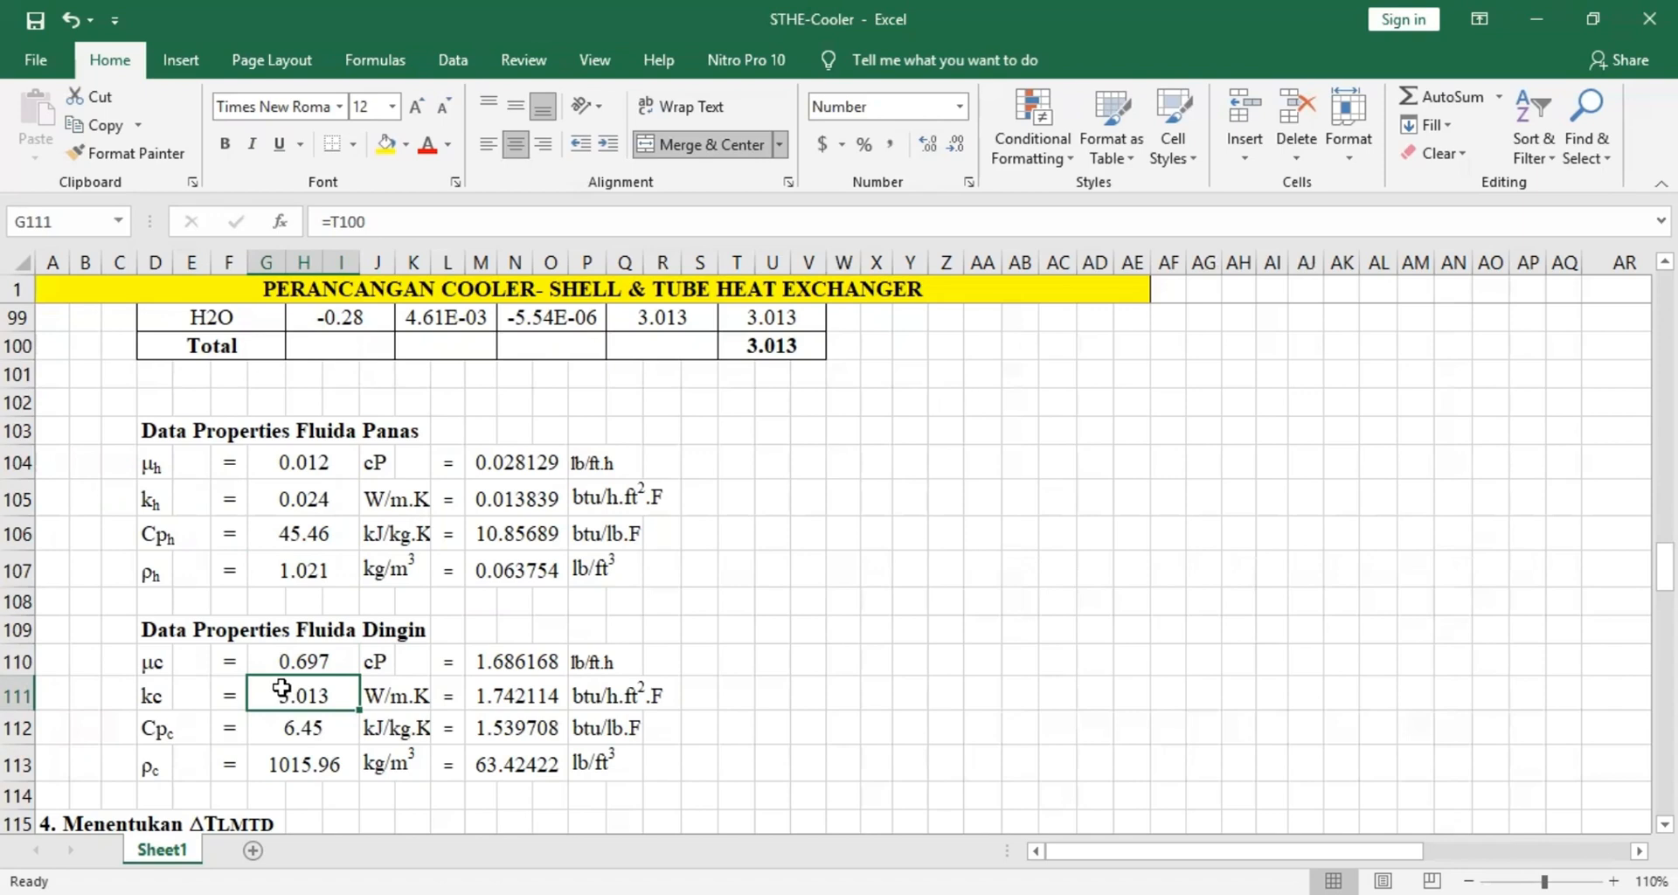
left_click(330, 502)
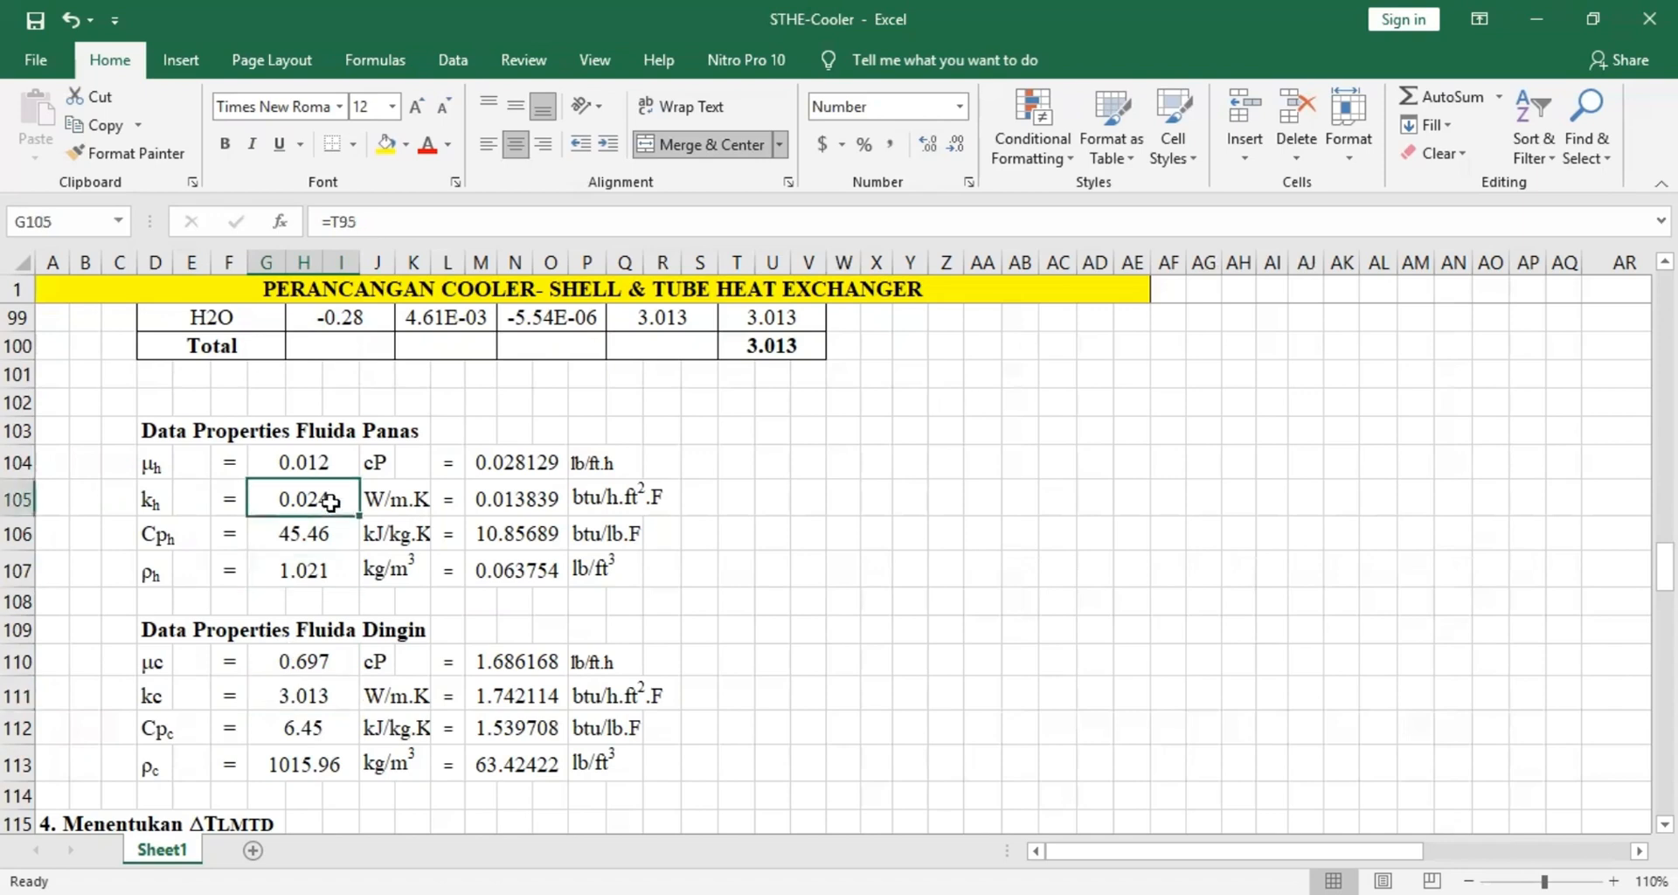
Locate the heat capacity and density rows in both the Fluida Panas and Fluida Dingin property summaries.
left_click(154, 537)
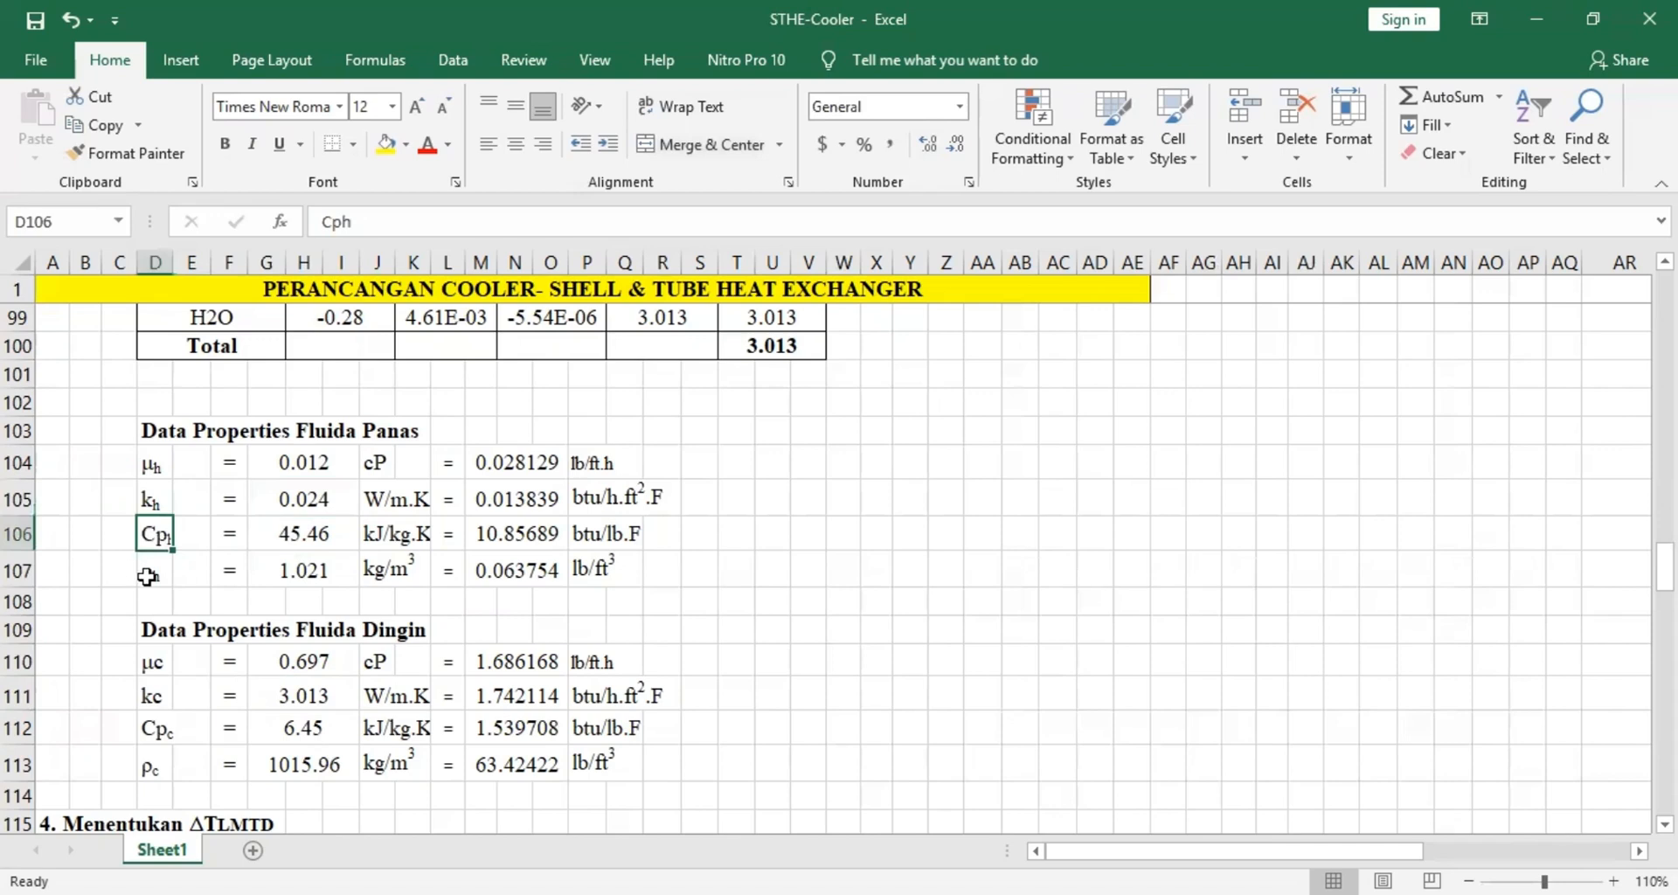
left_click(147, 576)
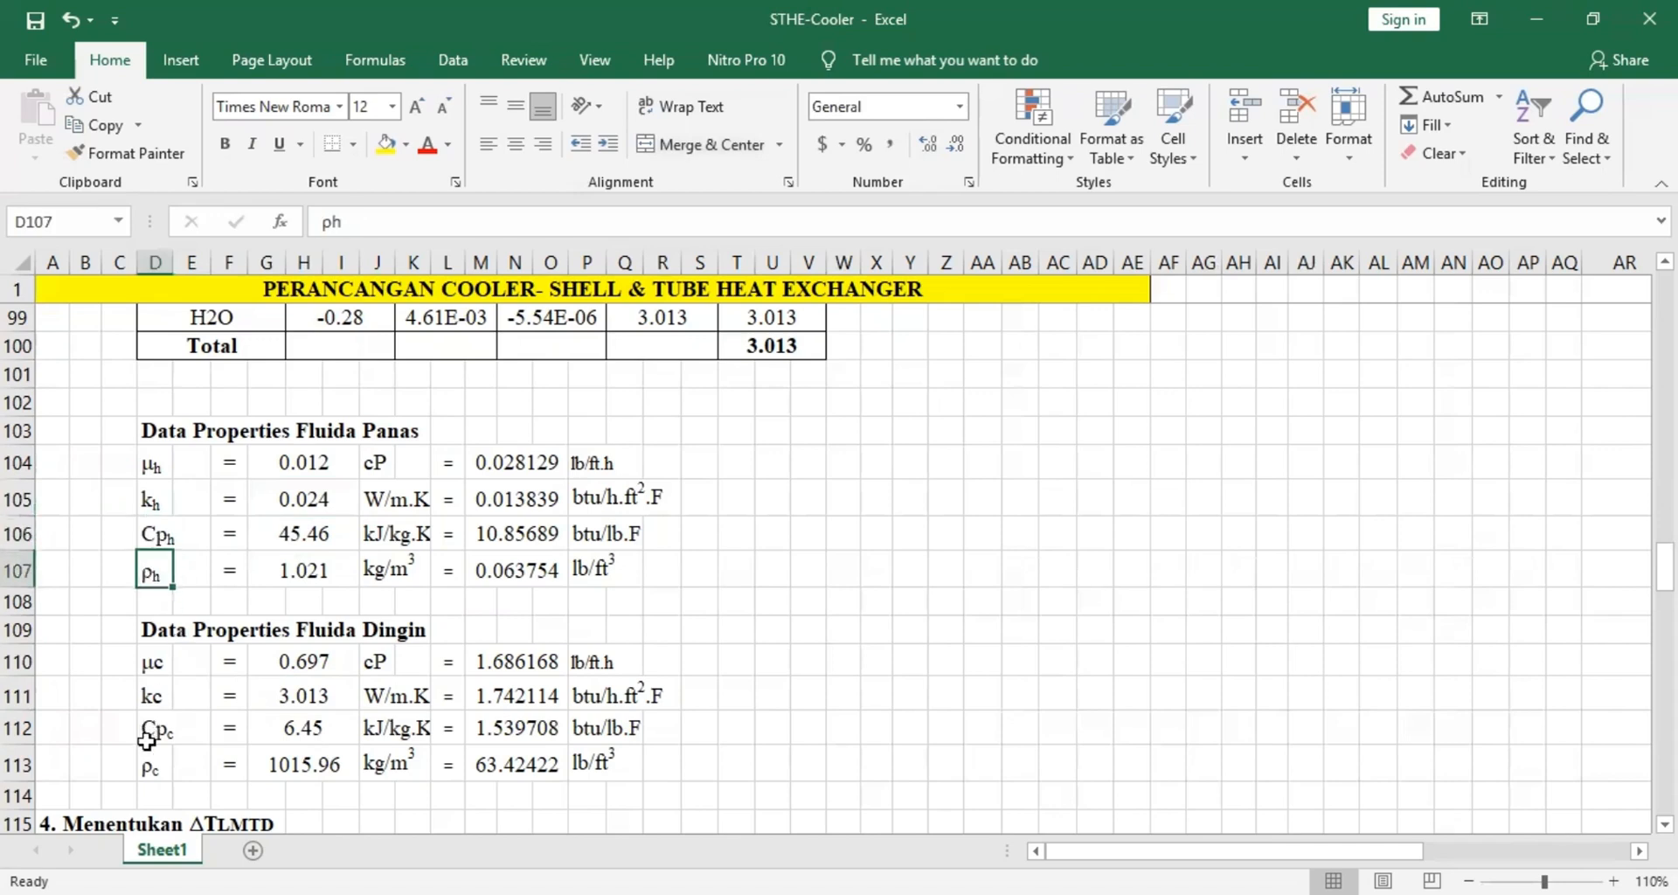
left_click(147, 741)
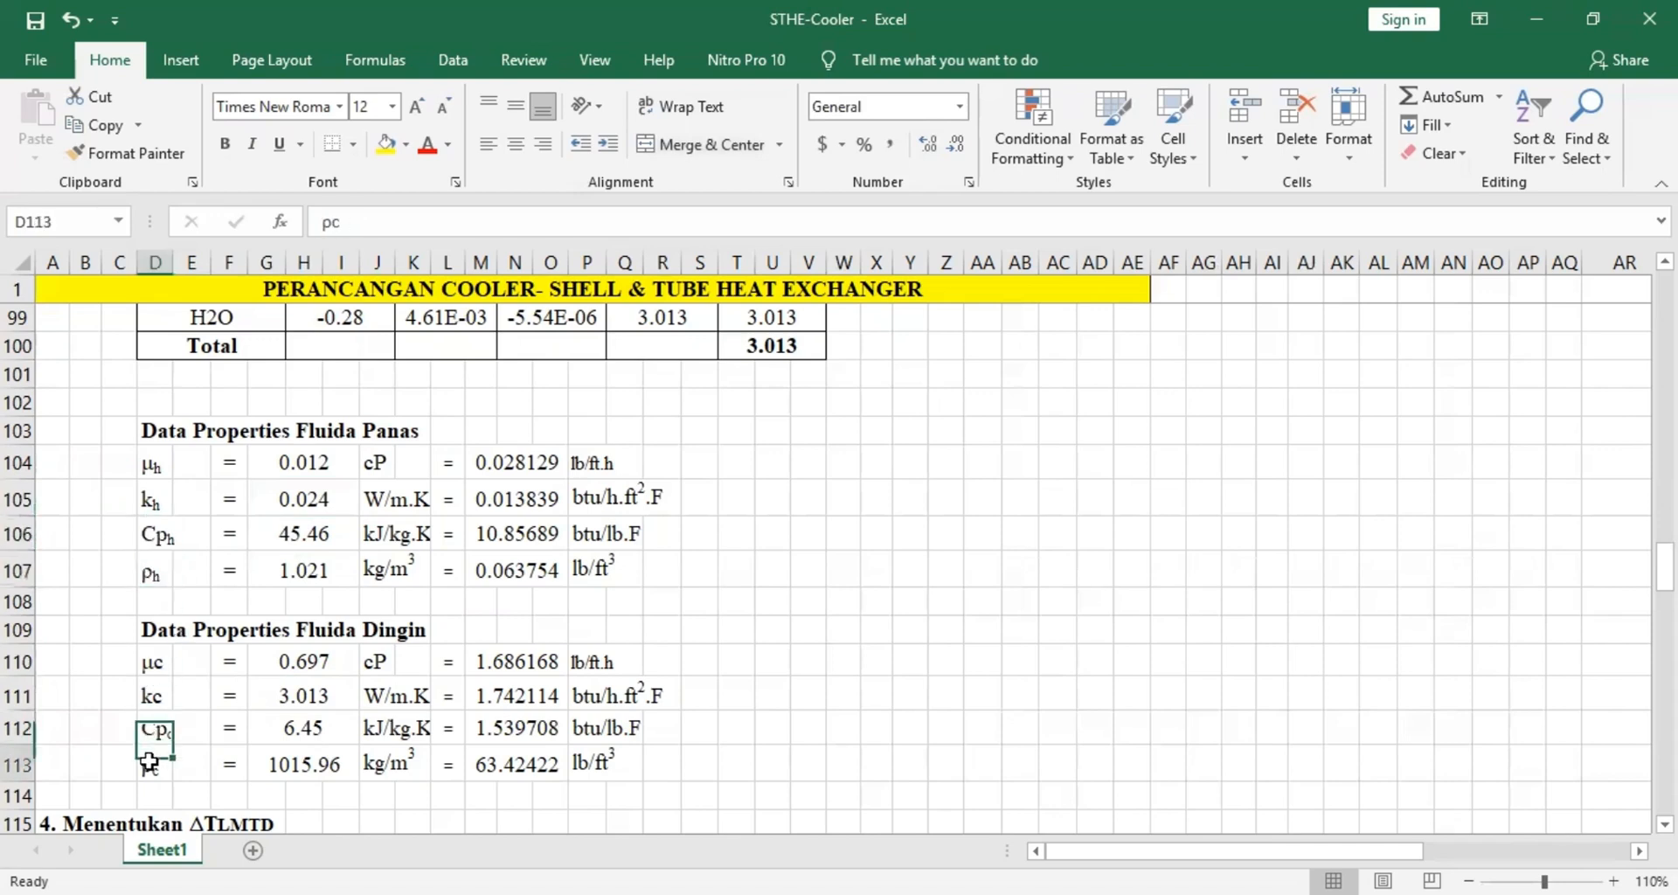
left_click(148, 760)
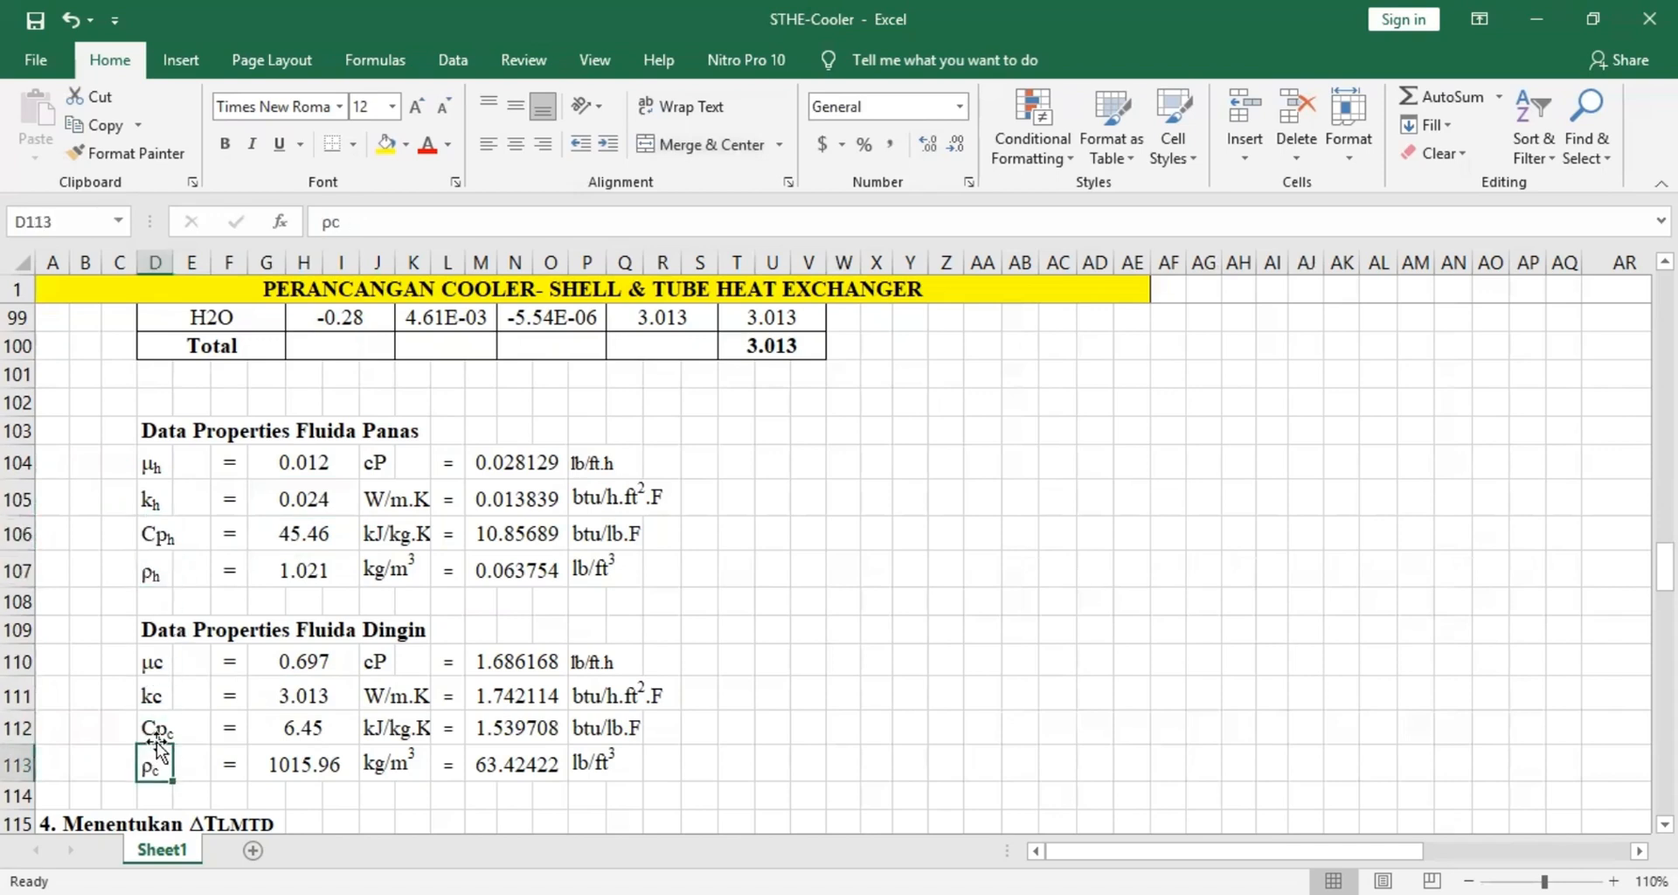
Review the Cph entry for the hot fluid and the source reference of Cpc for the cold fluid.
left_click(153, 537)
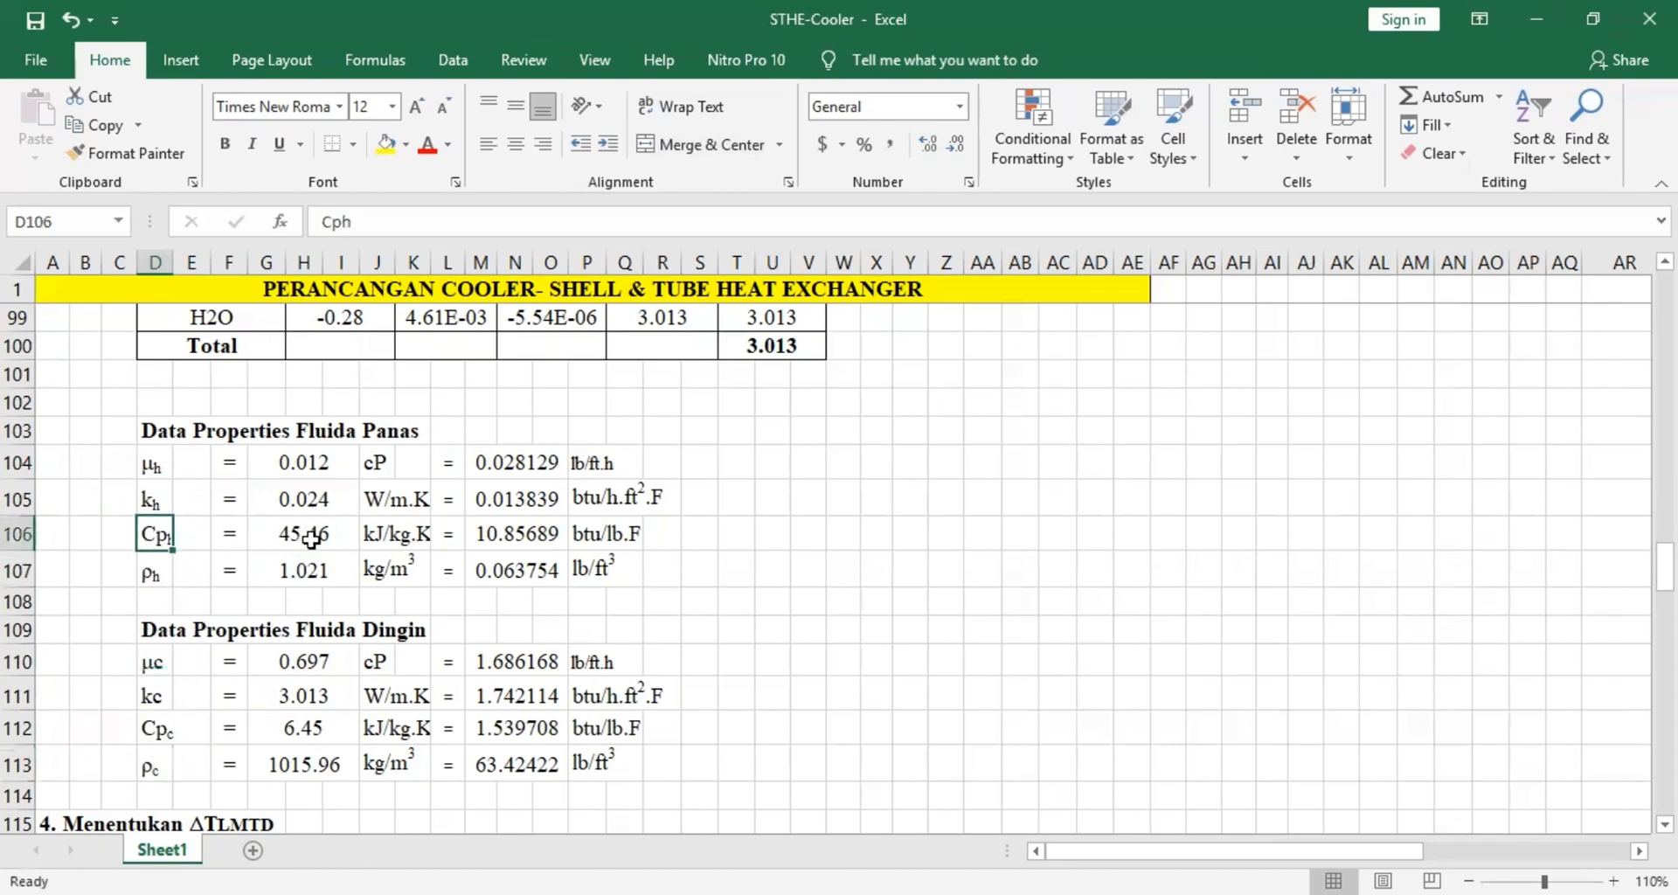
left_click(153, 632)
left_click(301, 732)
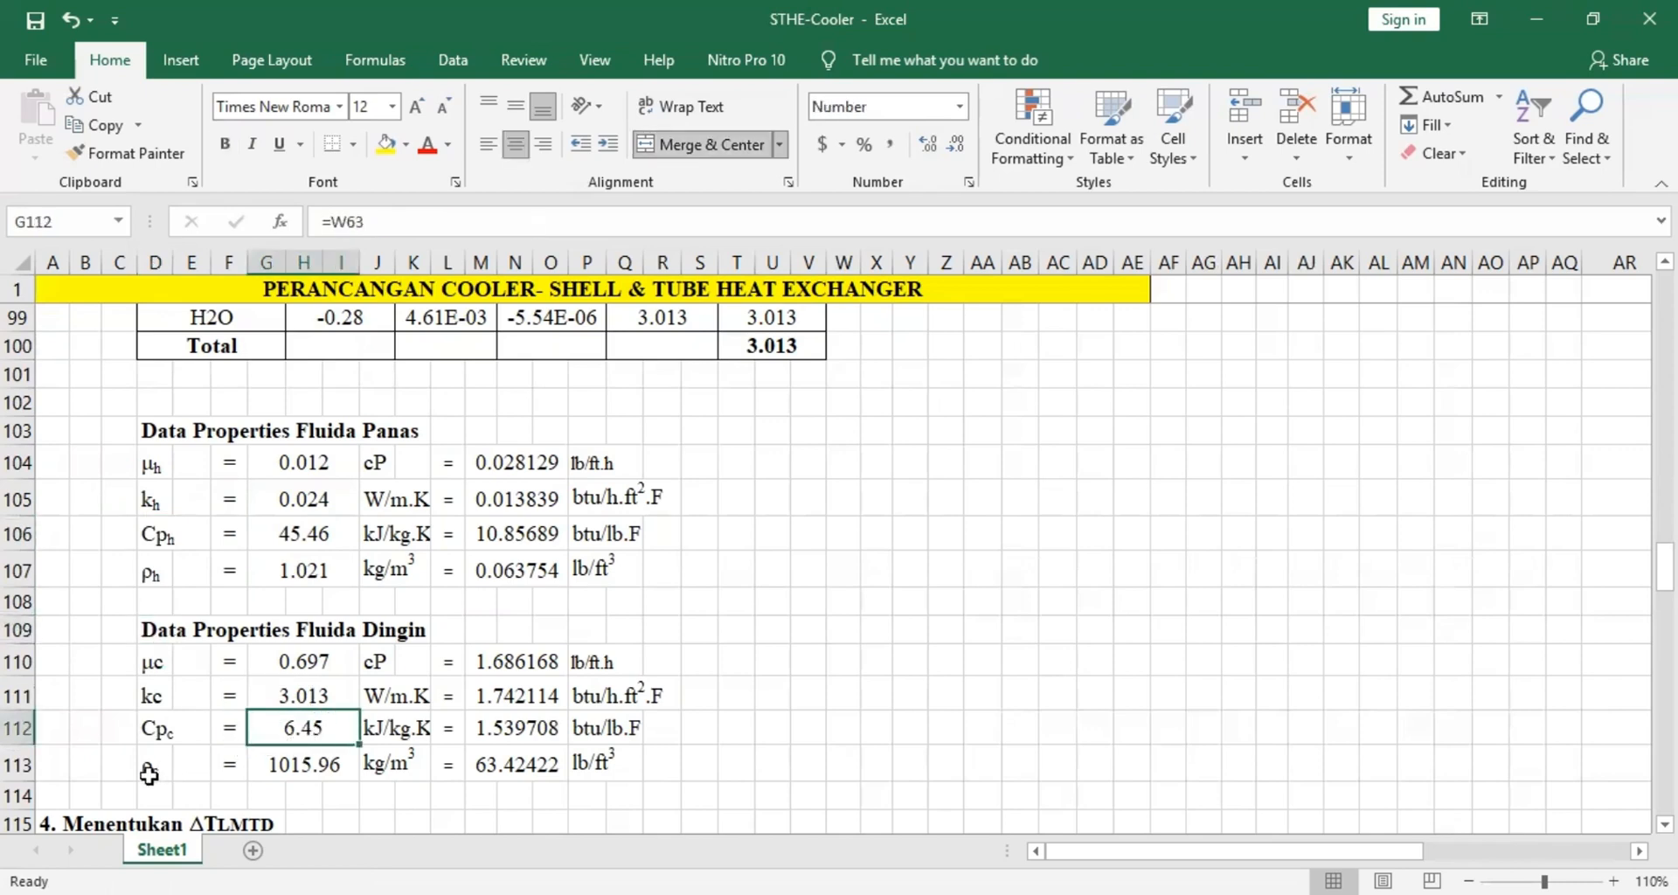
Compare the density entries ρh and ρc of the hot and cold fluids.
left_click(147, 773)
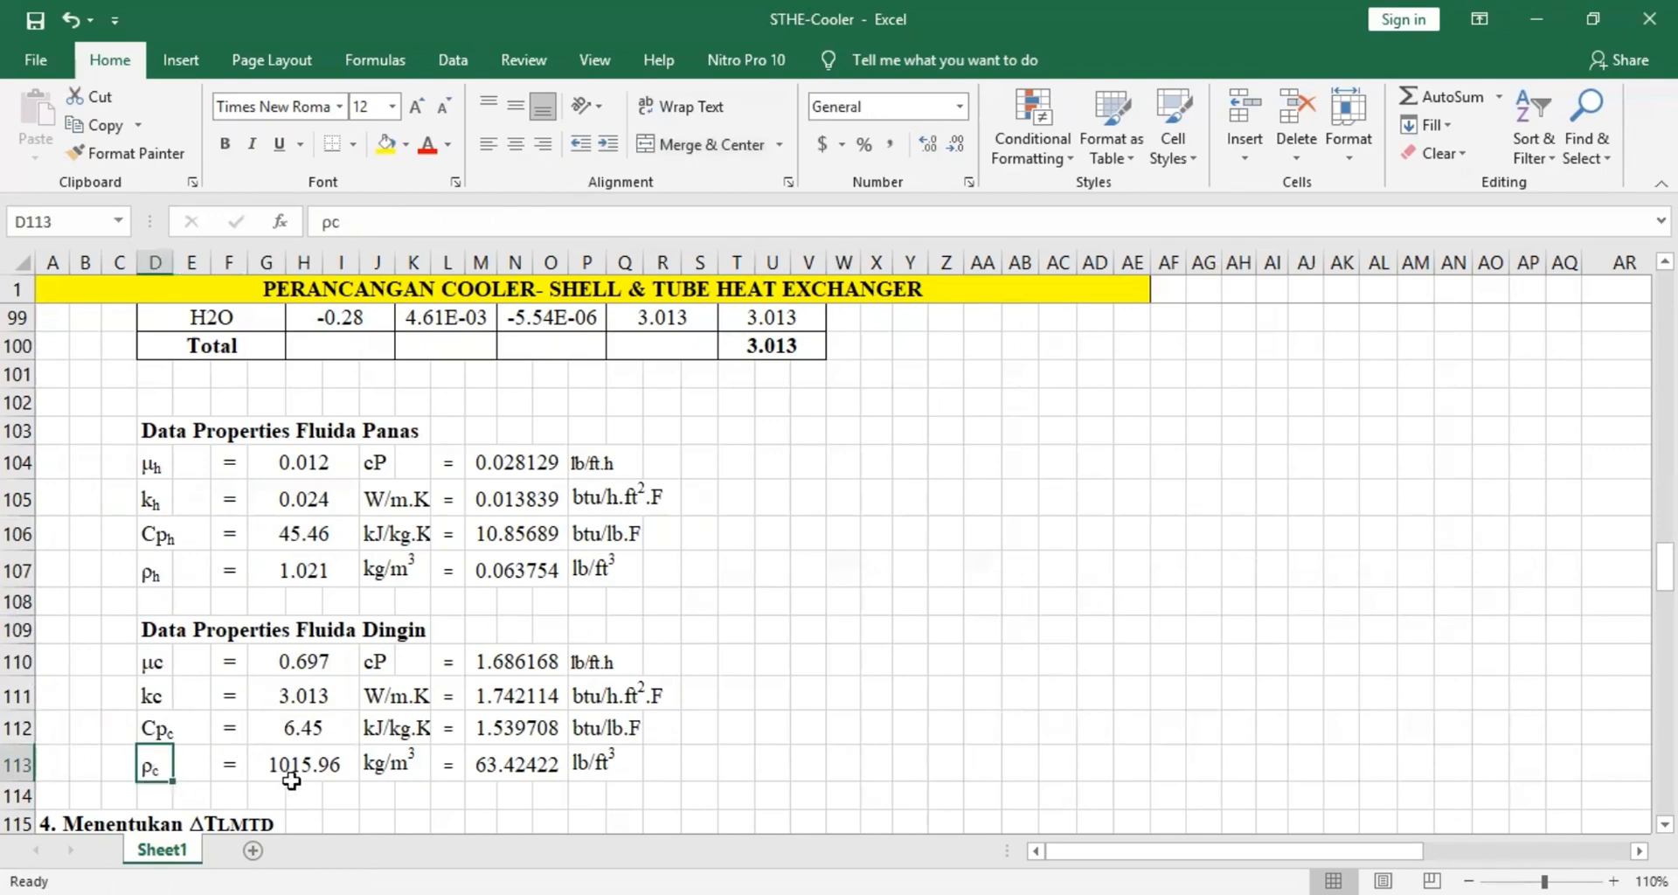
left_click(149, 575)
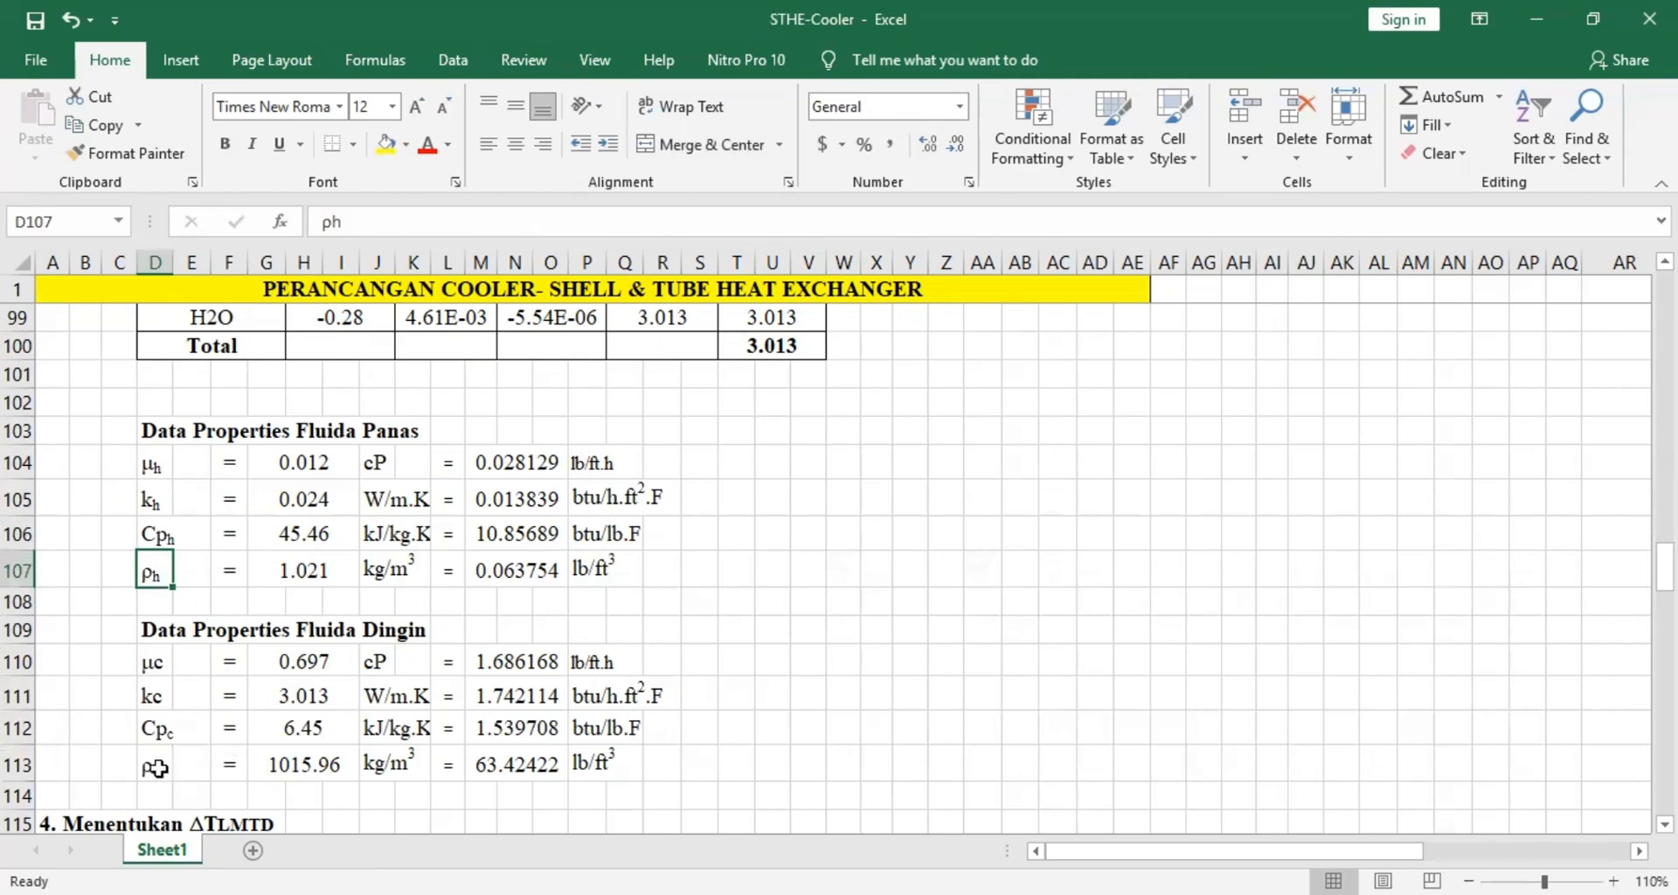
left_click(156, 768)
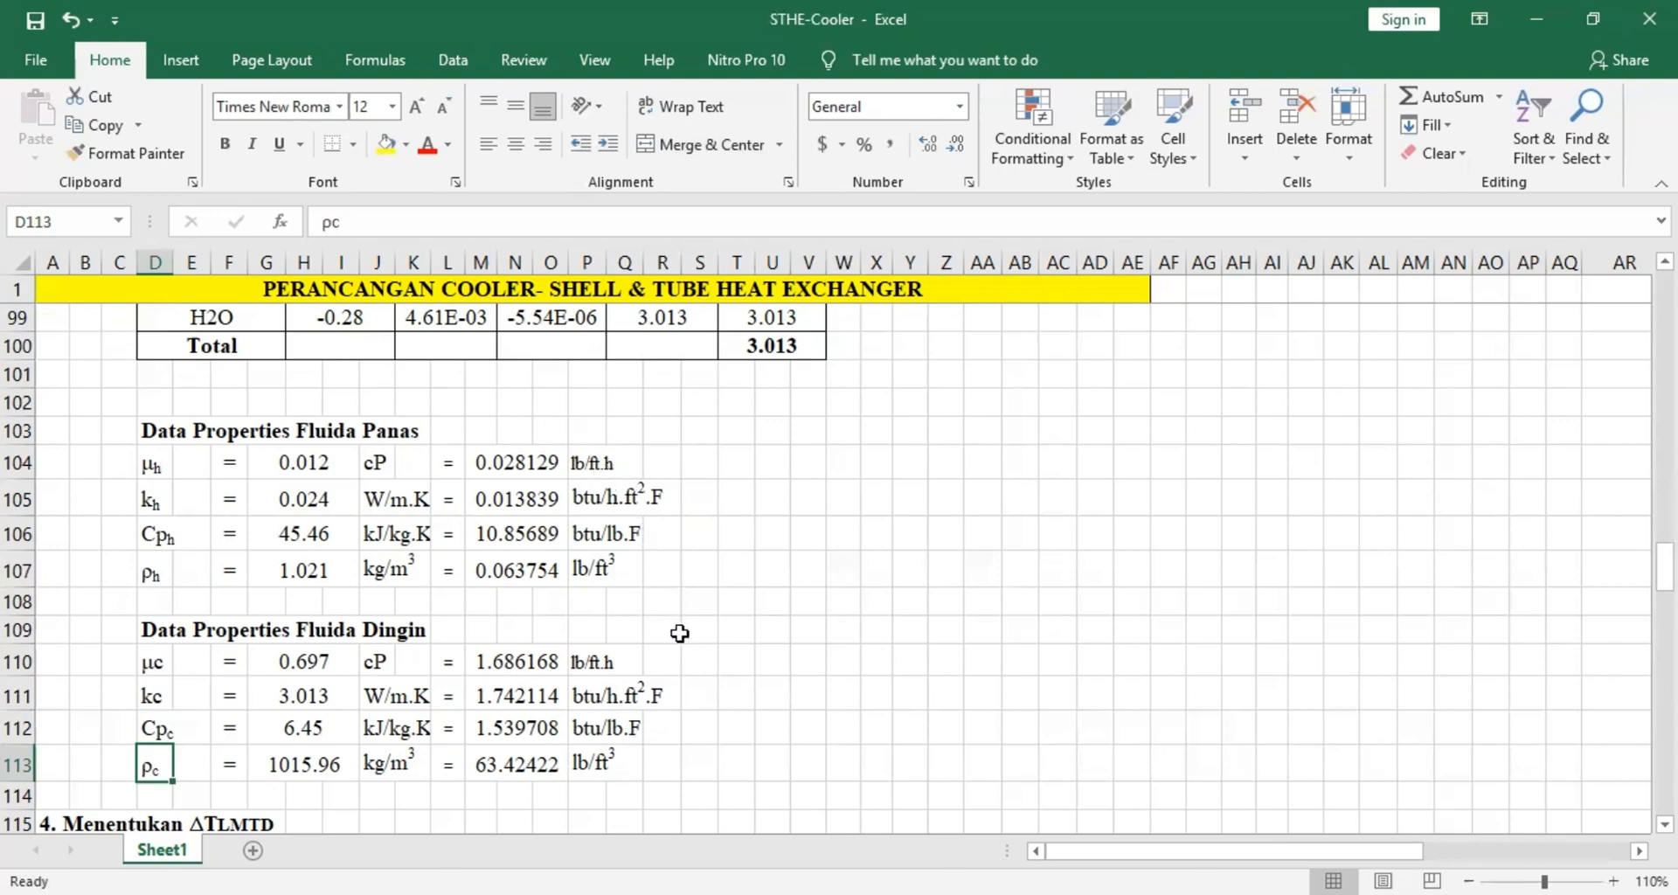
Check the unit-conversion formula for the hot-fluid viscosity μh from cP to lb/ft.h.
left_click(497, 459)
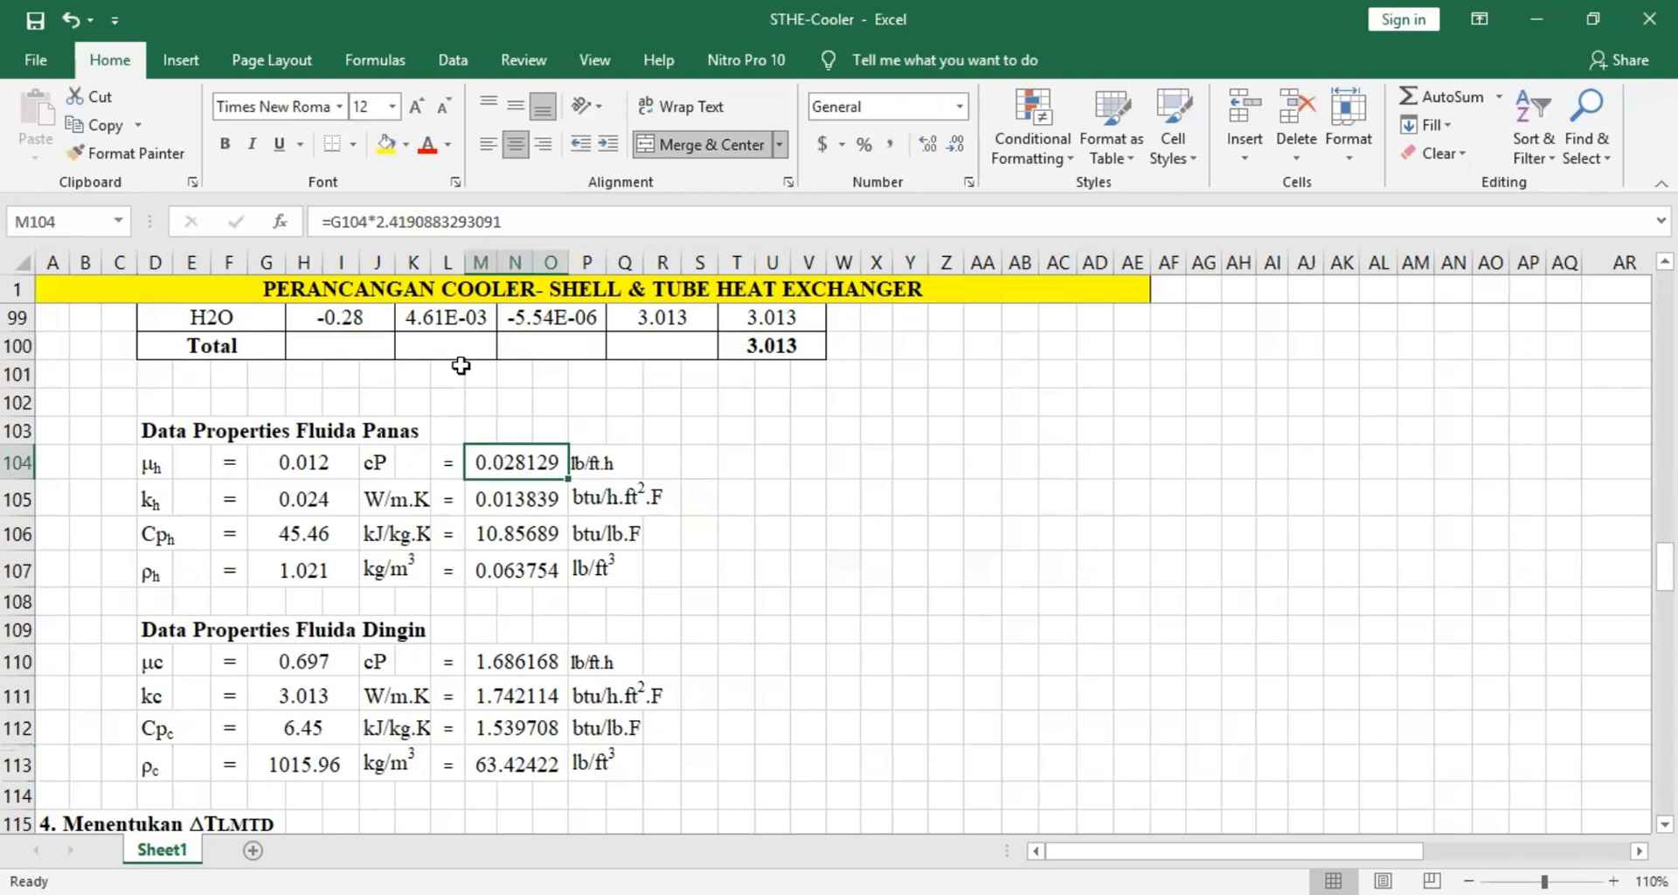
left_click(549, 220)
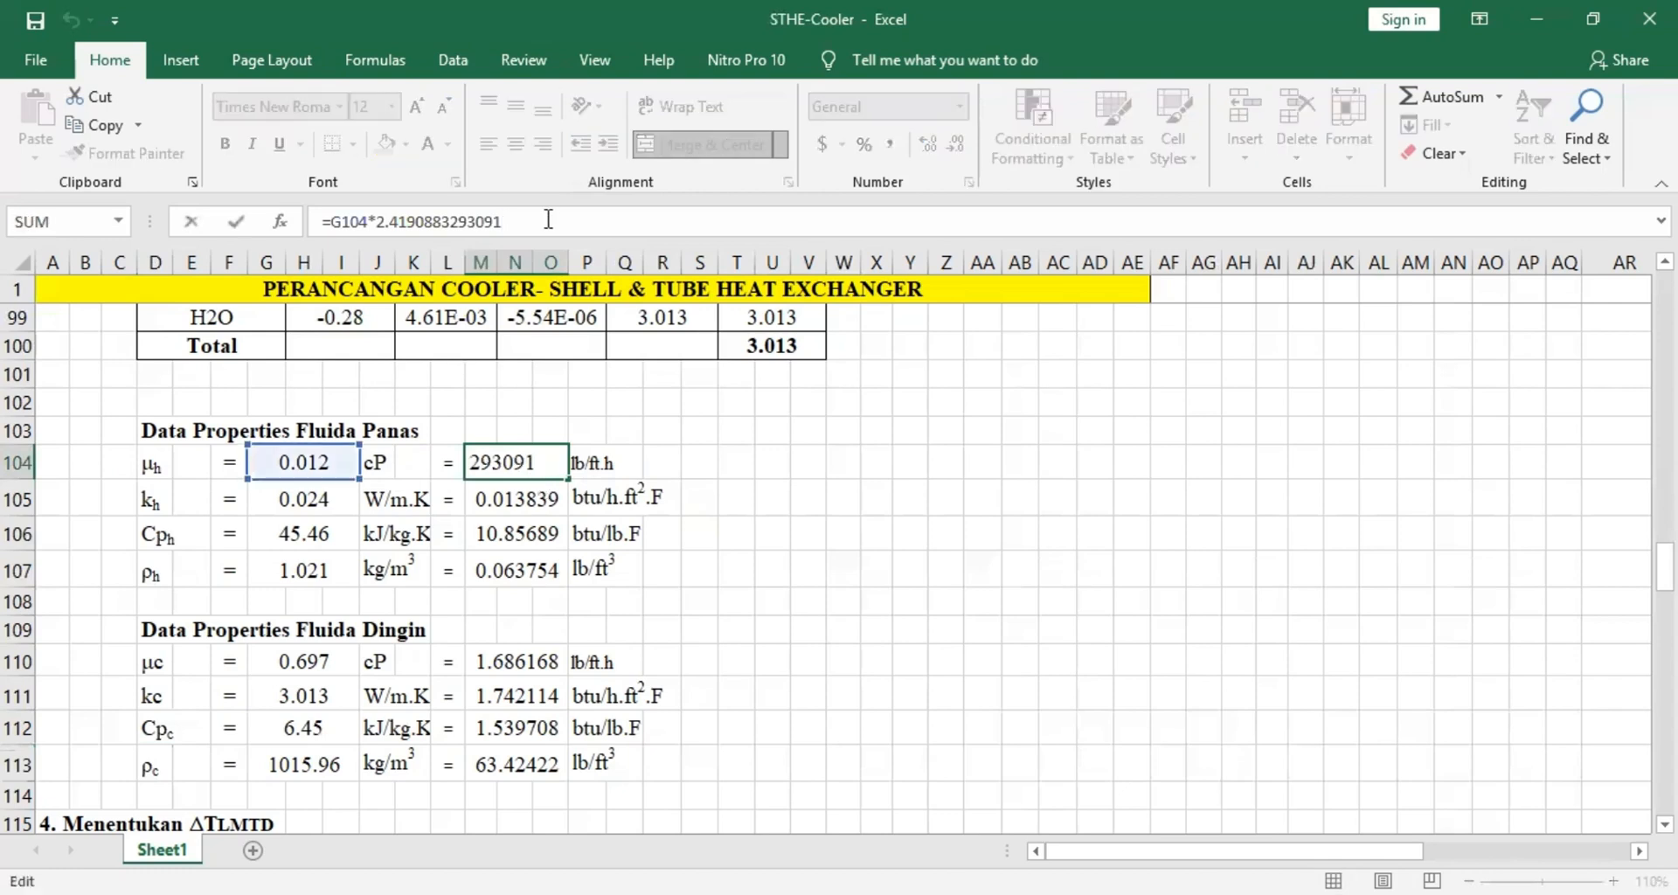
left_click(661, 625)
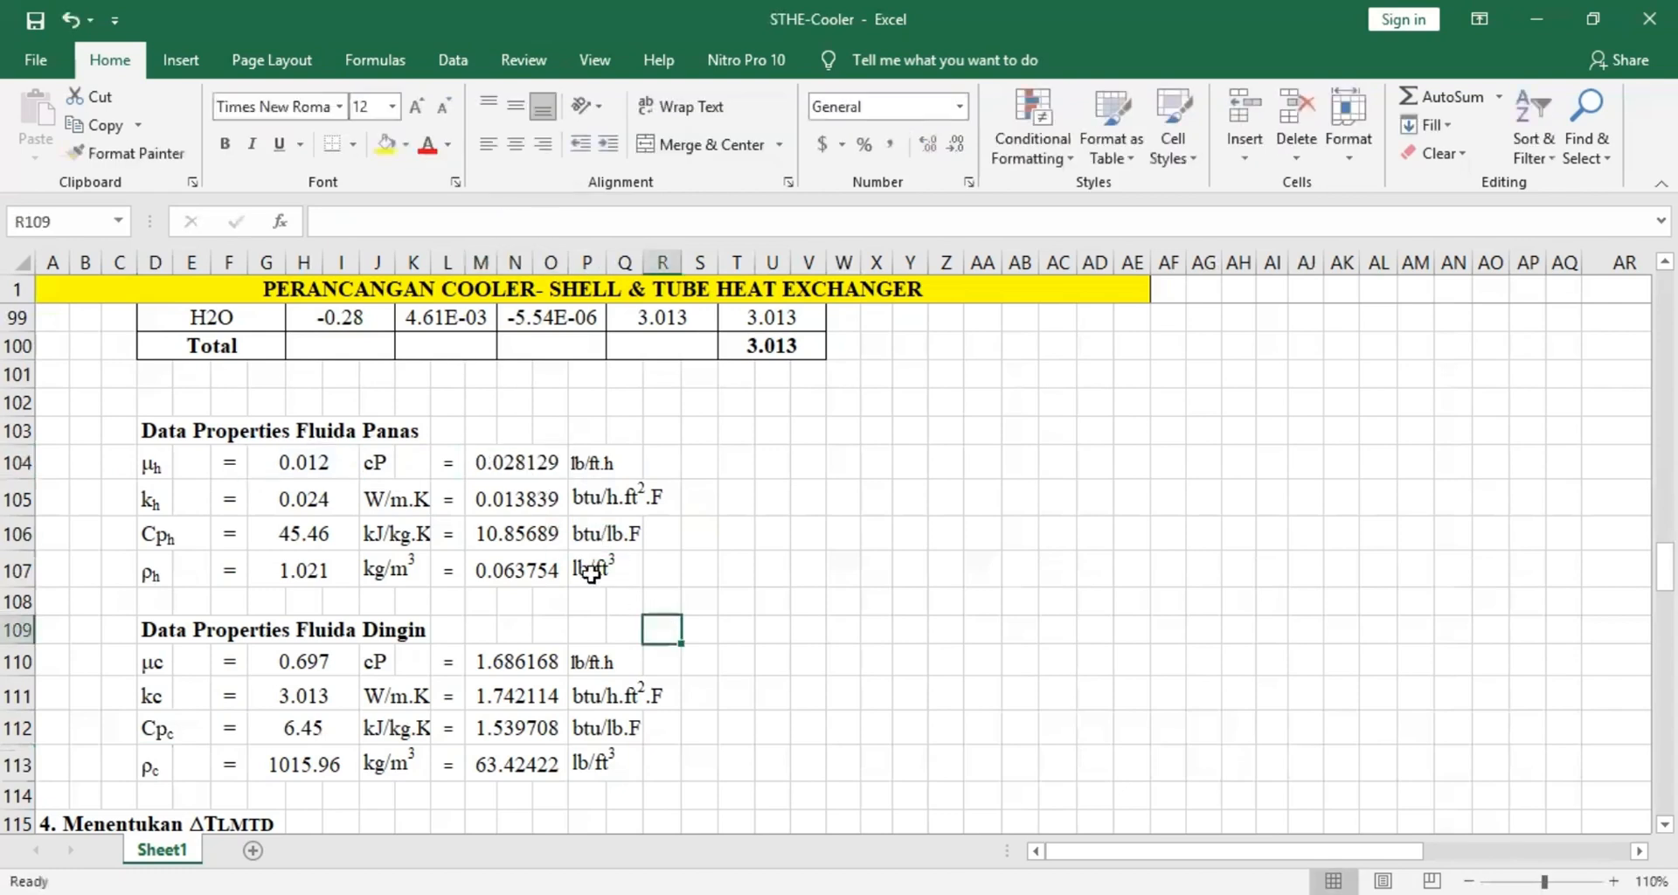
Inspect the conversion factor in the hot-fluid kh formula and undo the accidental change to that formula.
left_click(487, 505)
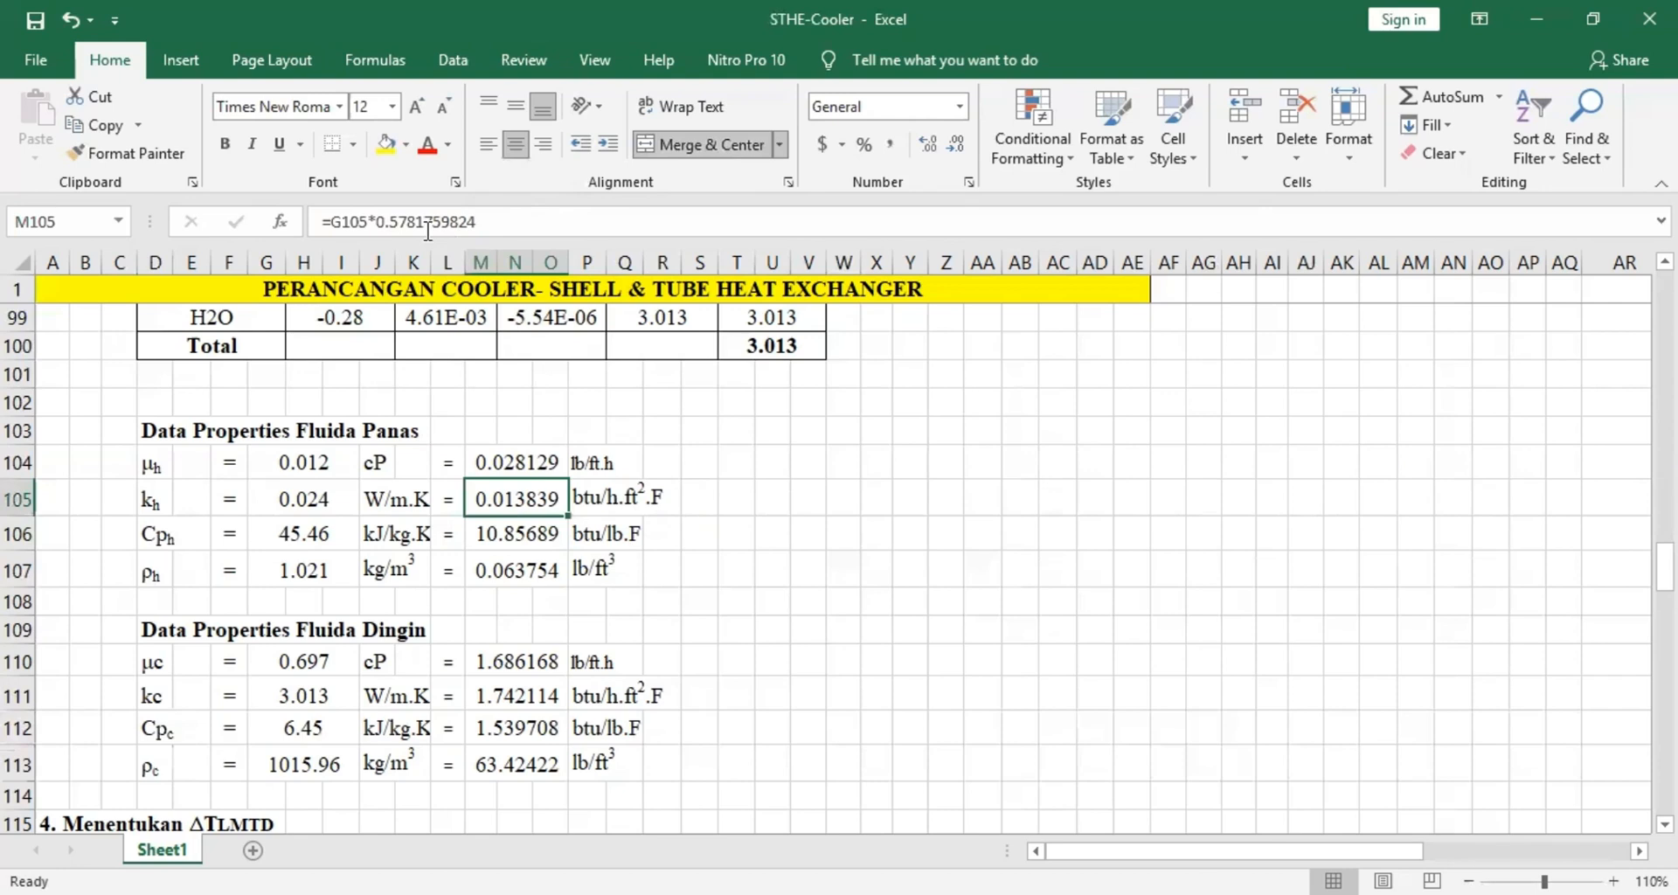
left_click_drag(480, 221, 376, 195)
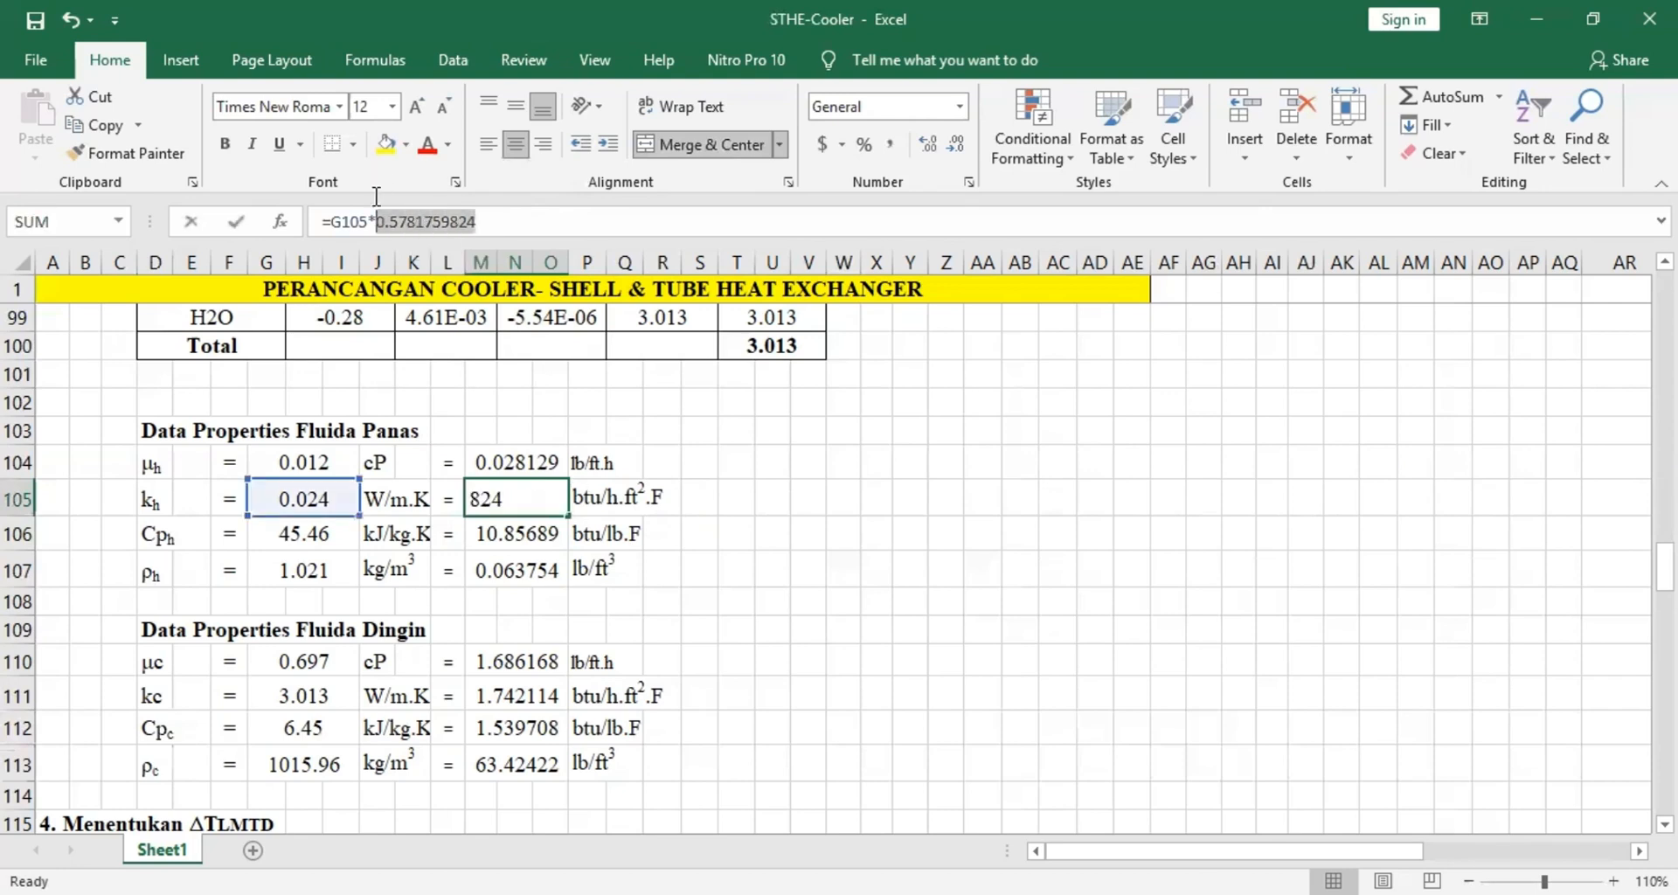
left_click(683, 543)
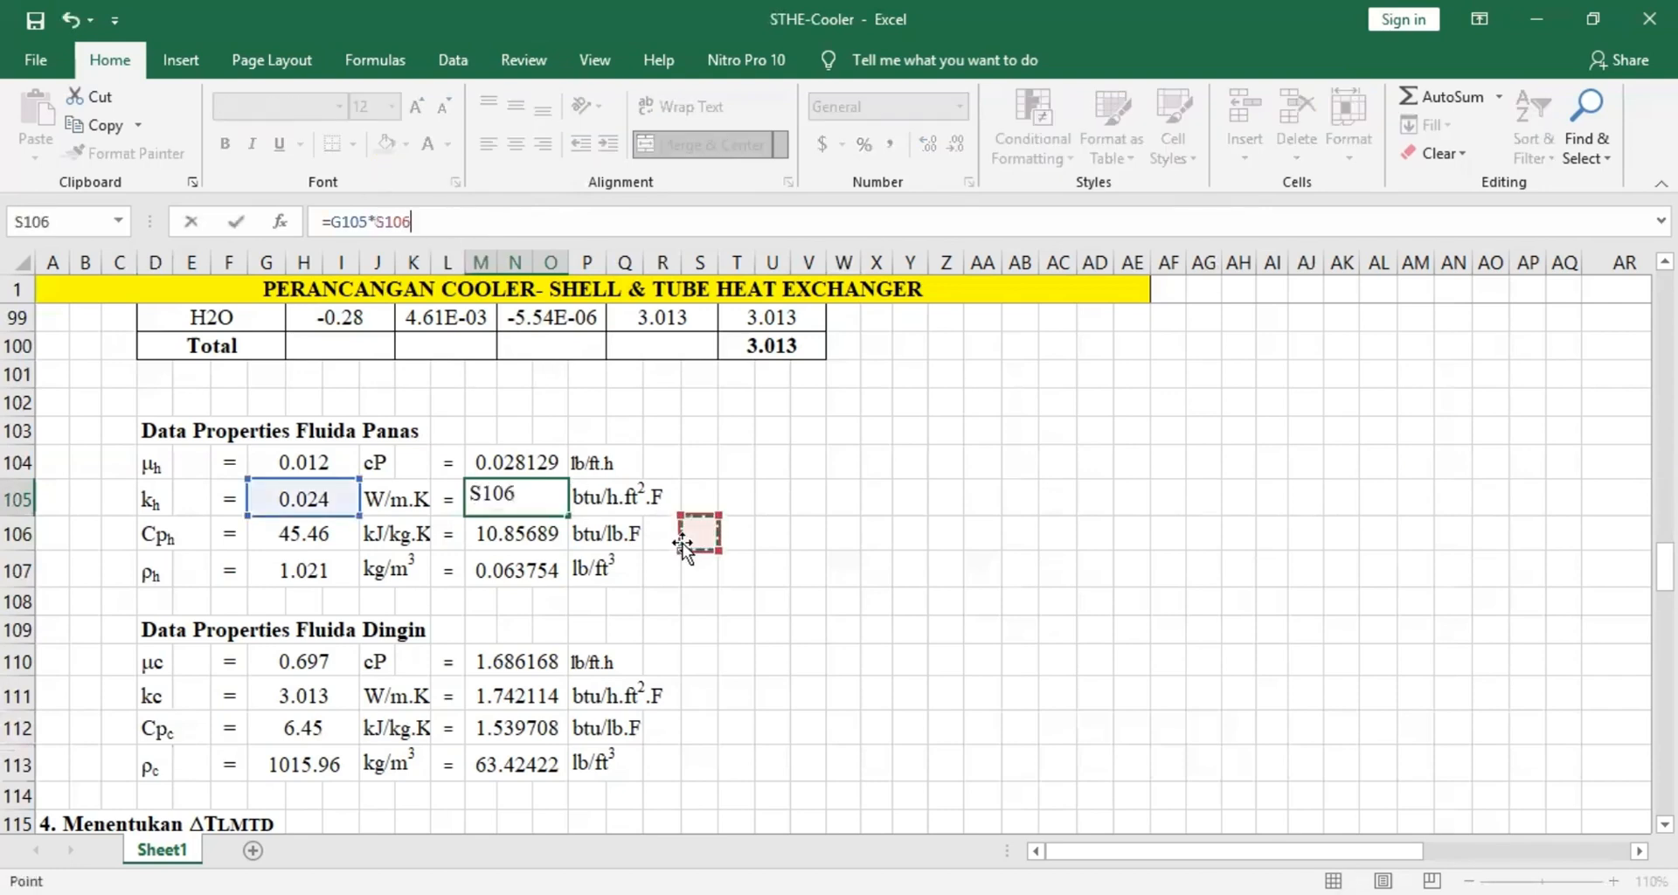
key("Return")
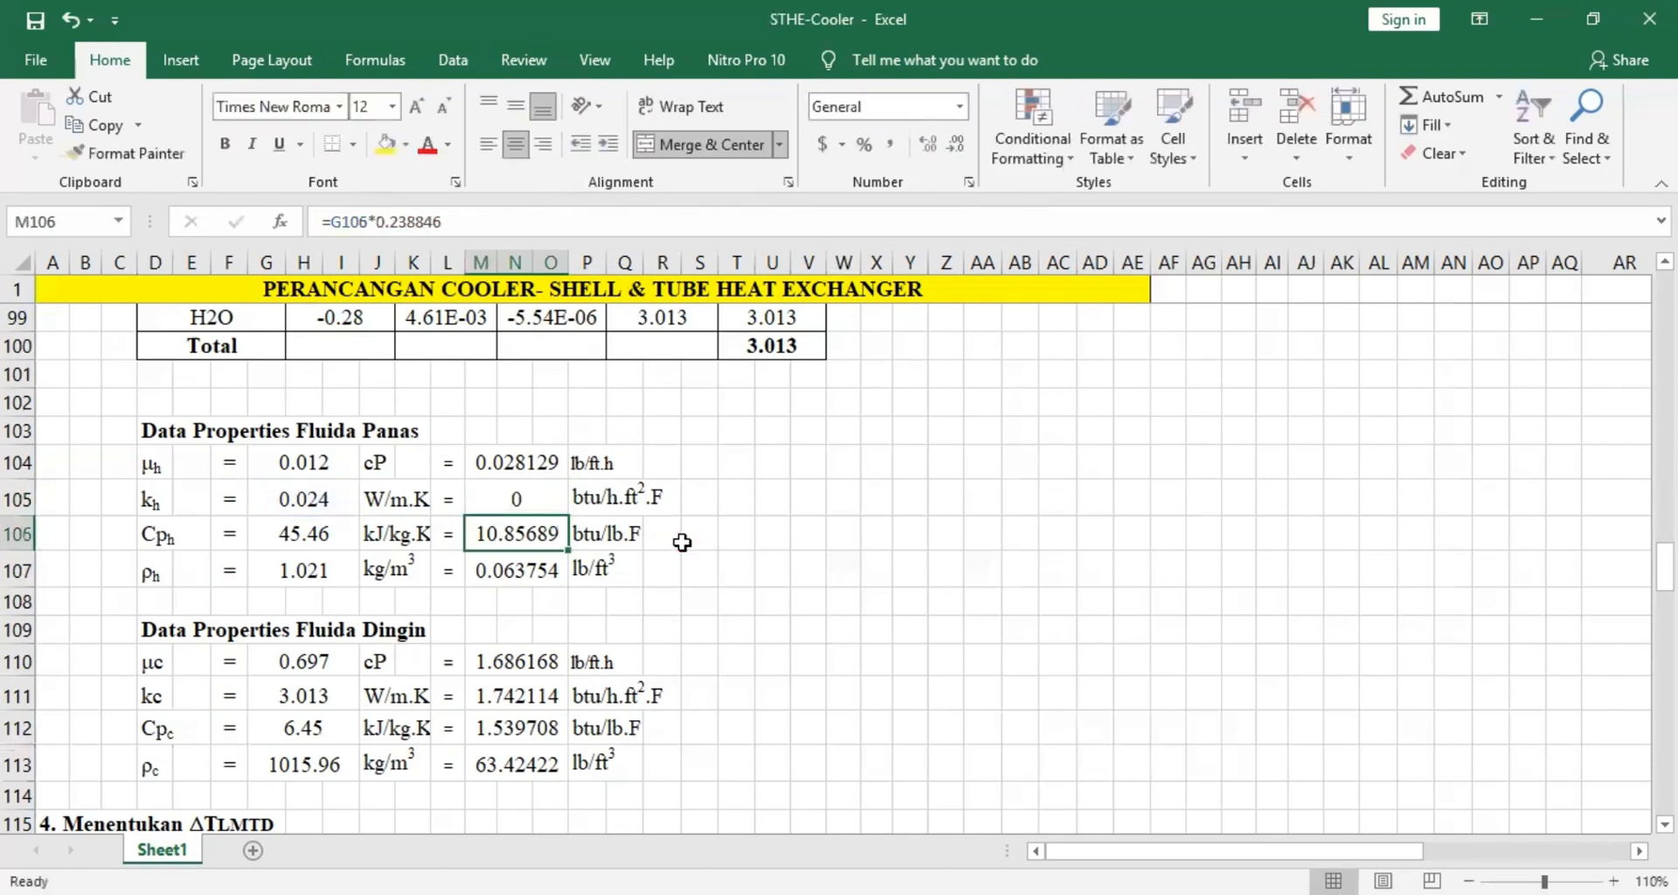
key("ctrl+z")
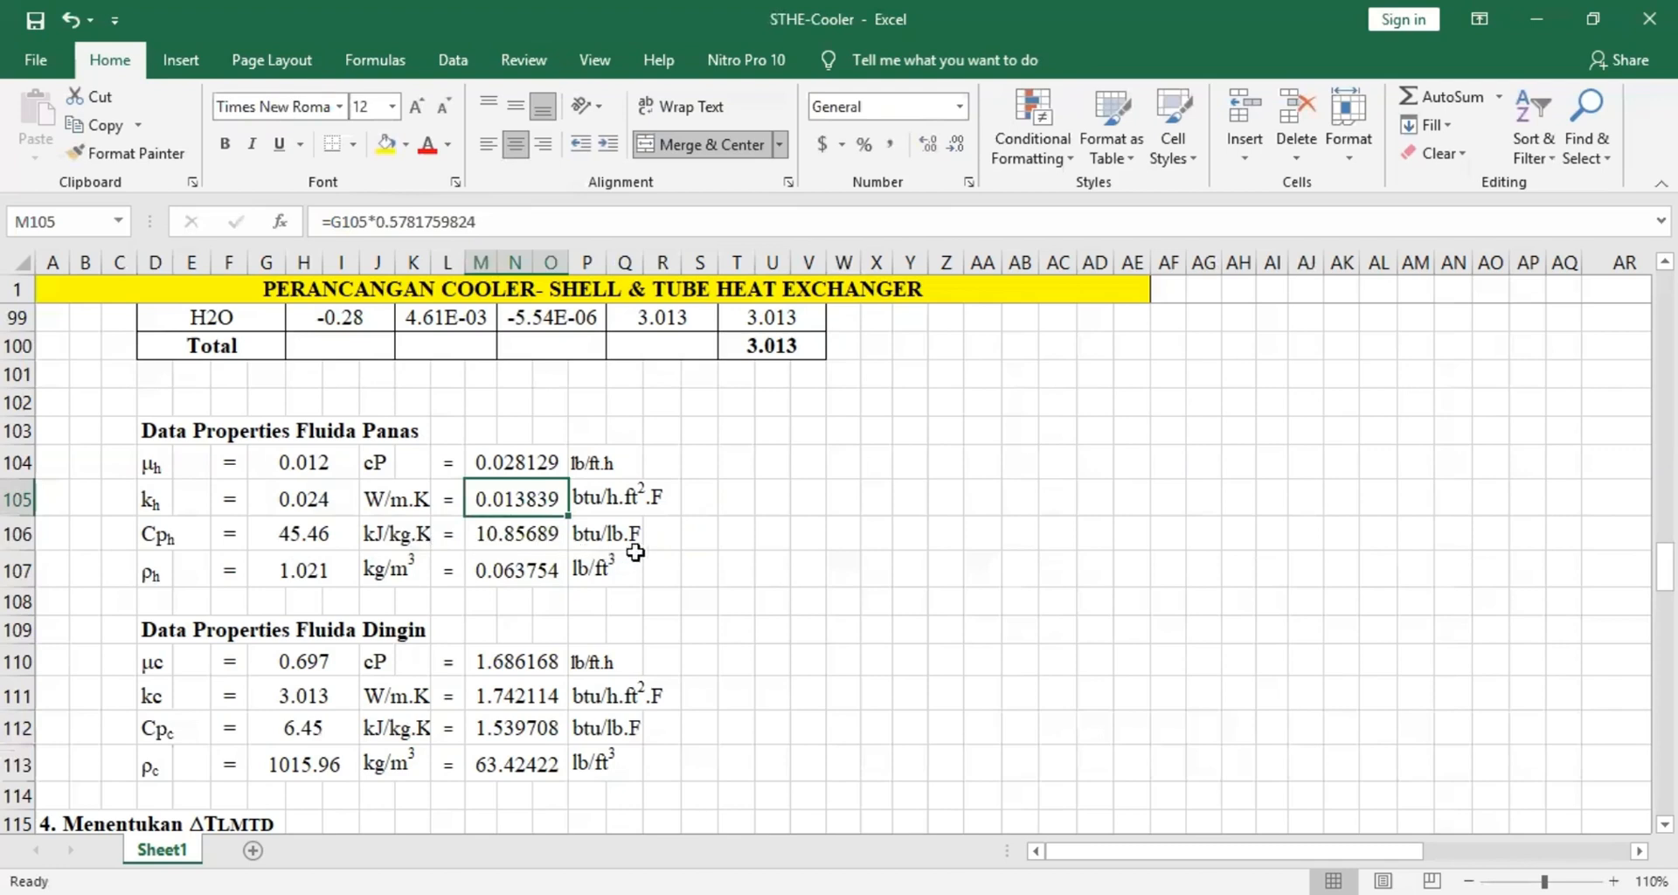
Check the unit-conversion formulas for the hot fluid's heat capacity Cph and density ρh.
left_click(530, 535)
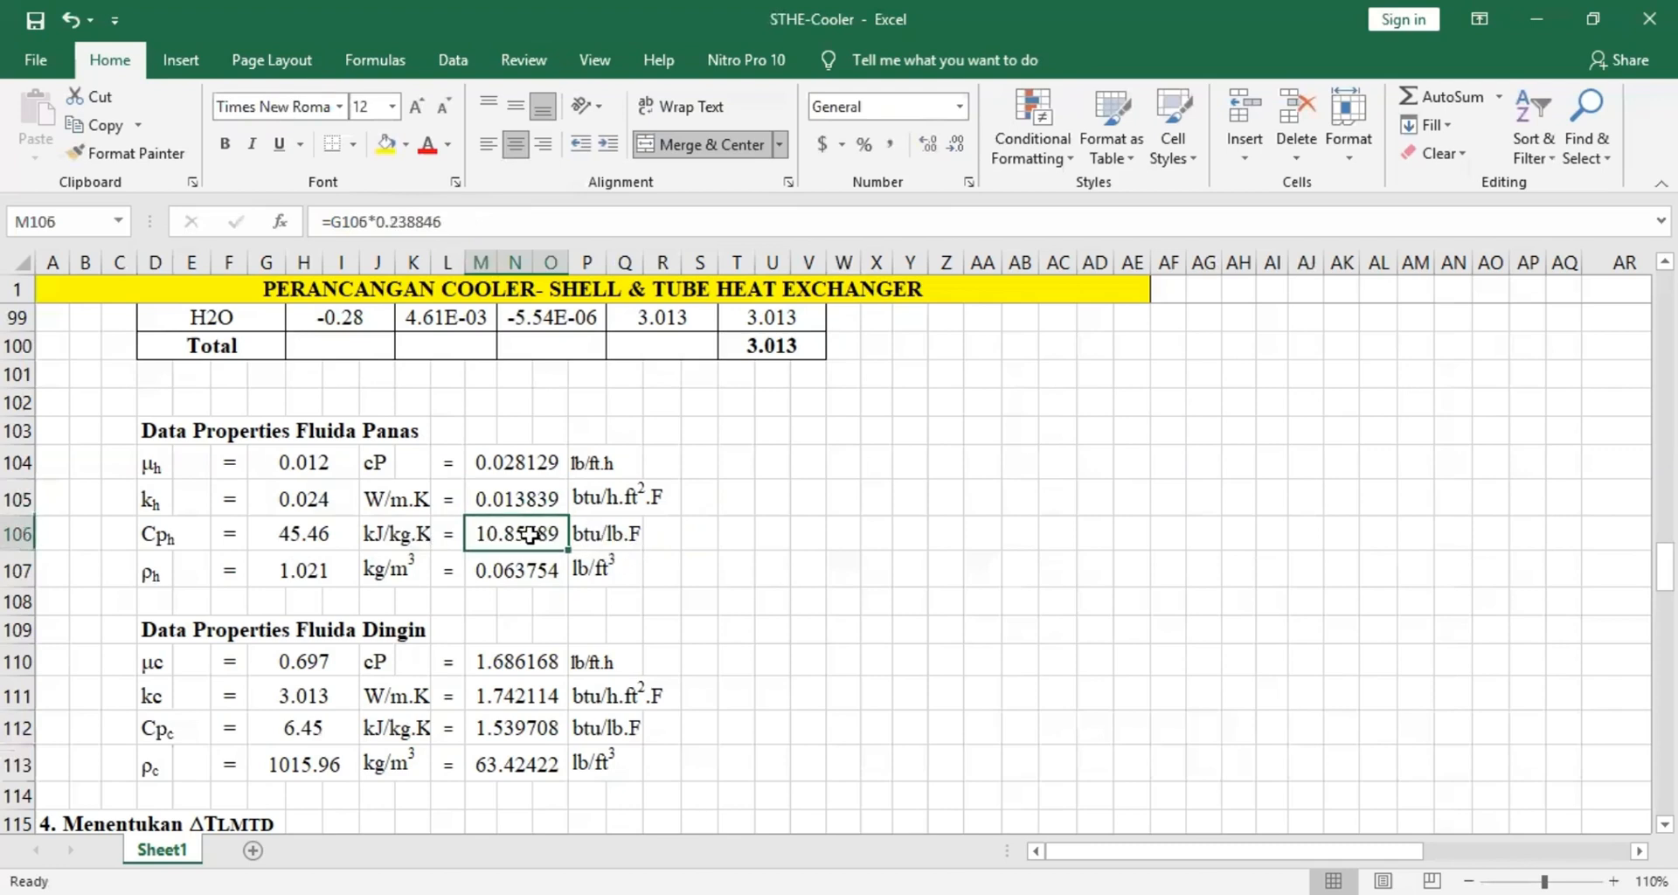
left_click(468, 224)
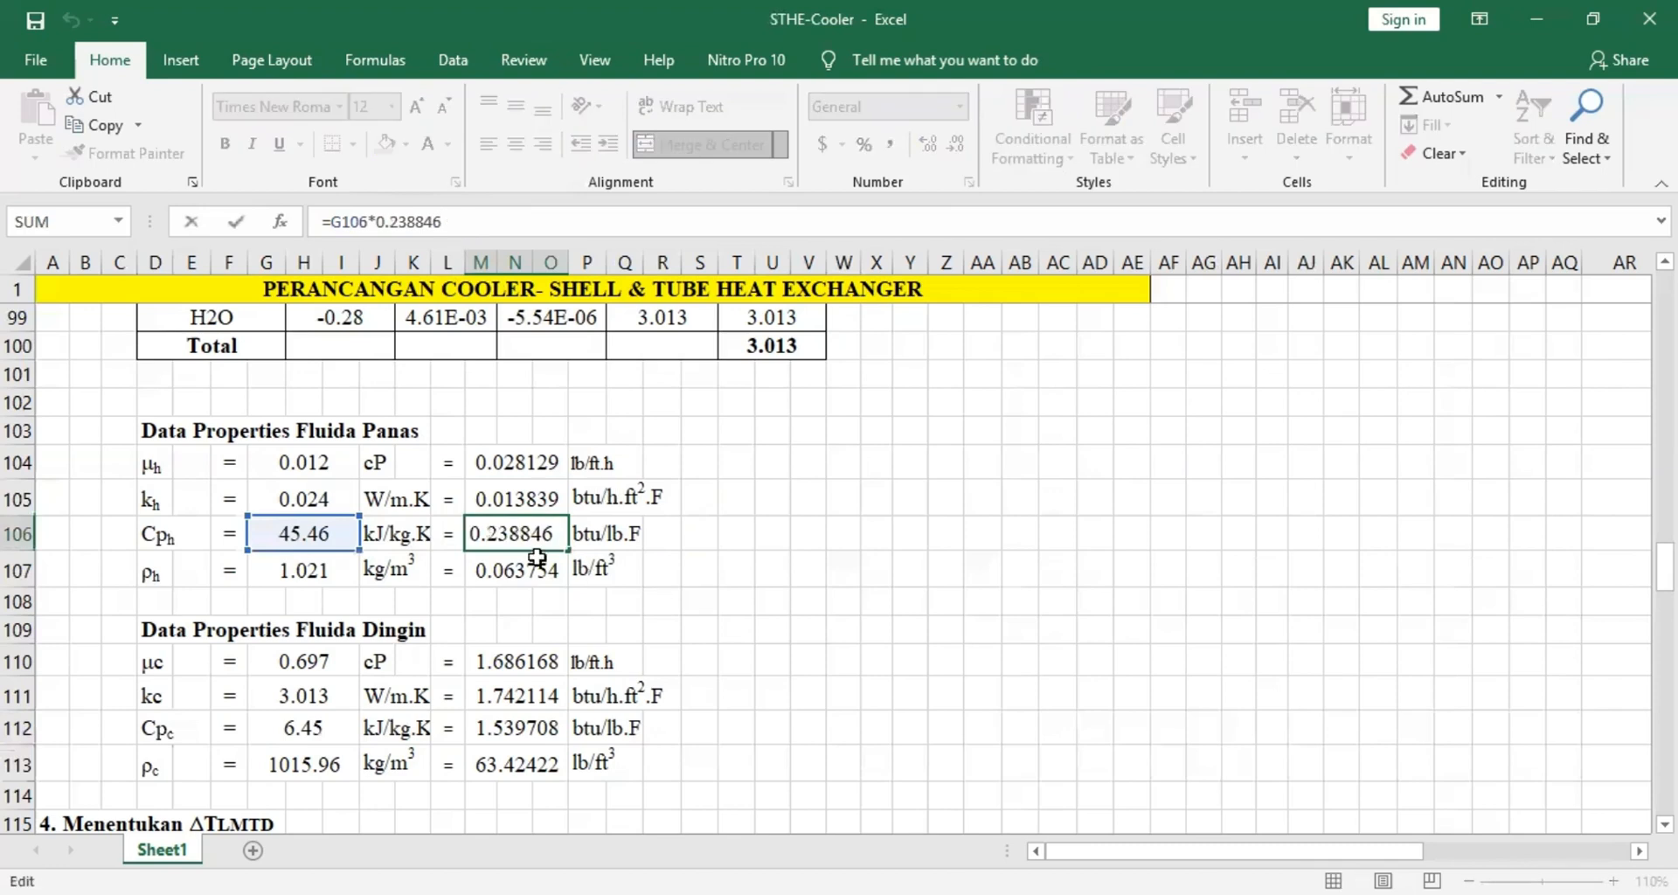
key("Return")
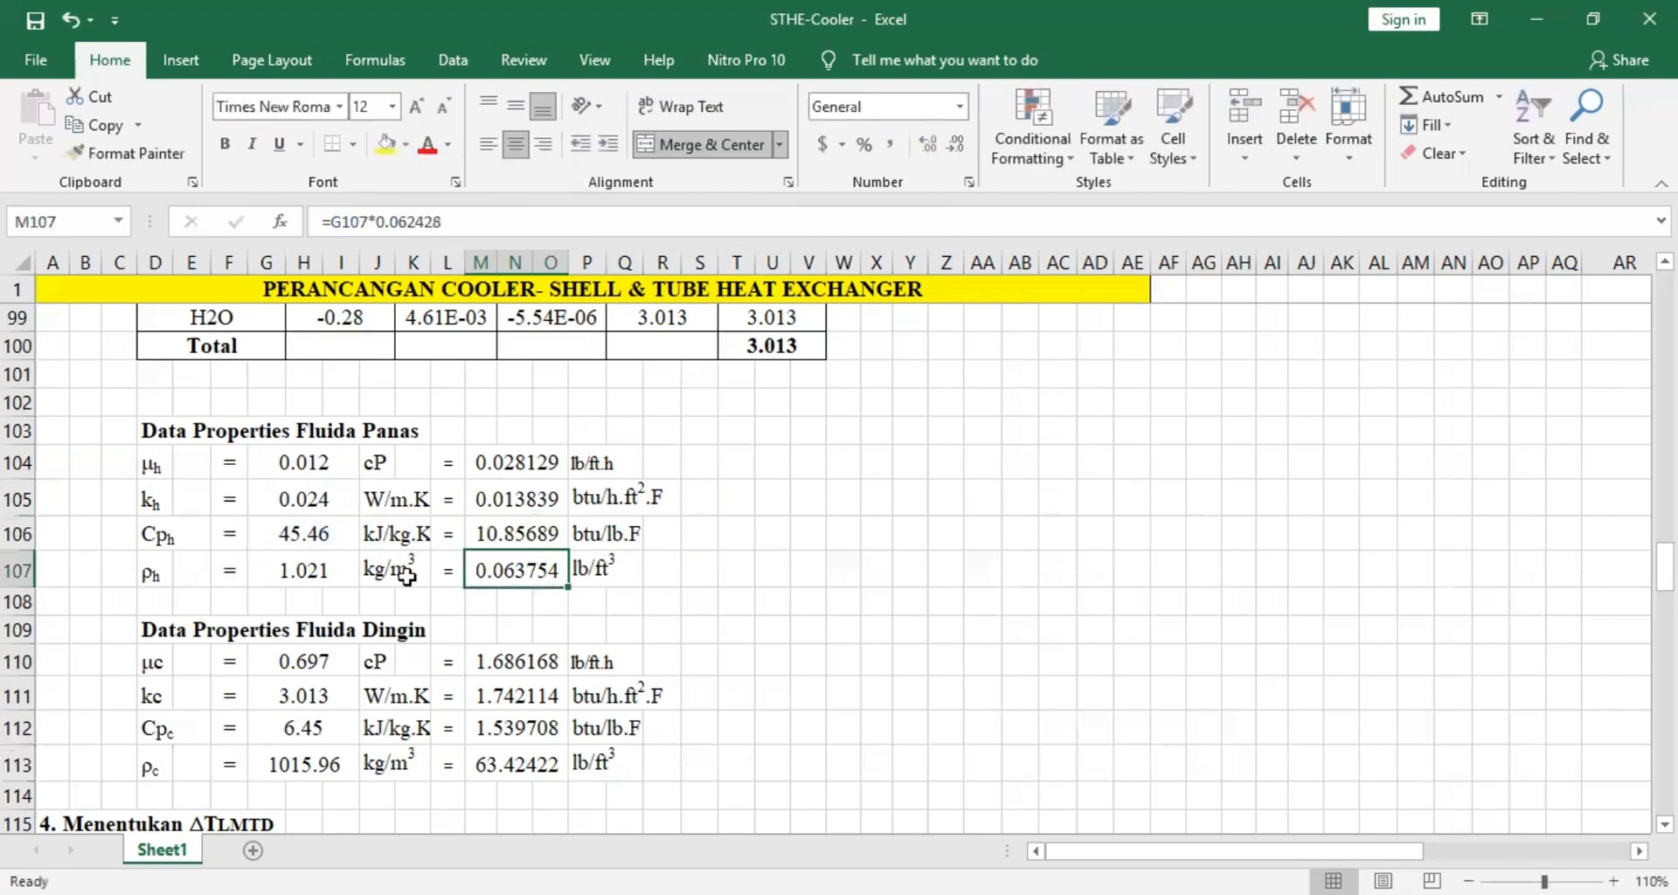
left_click(468, 219)
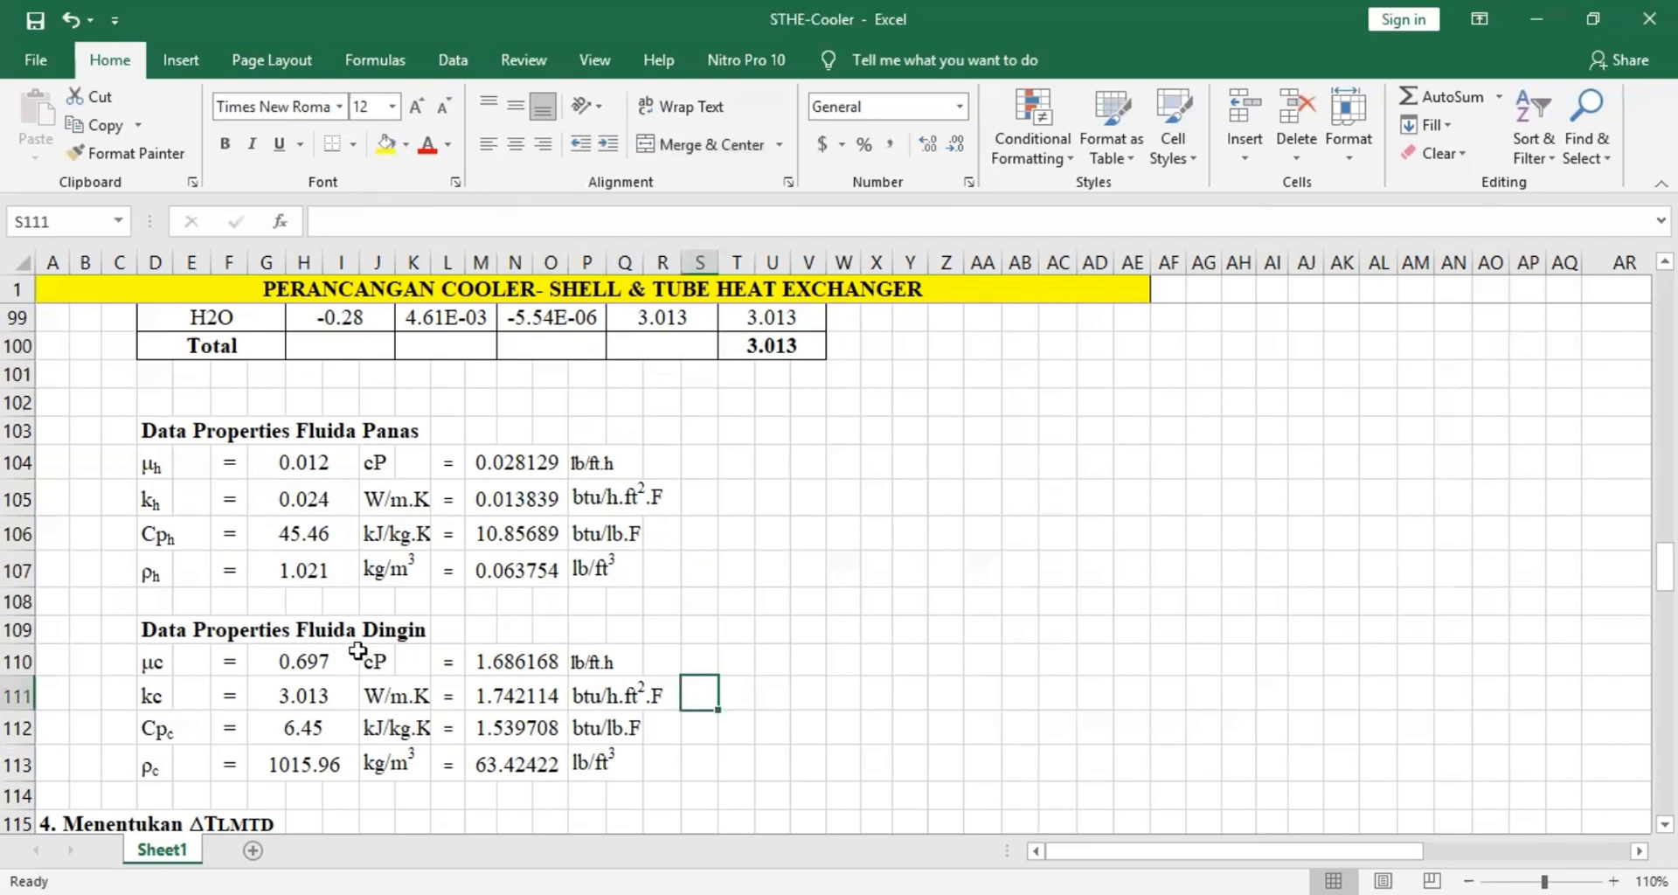
Examine the counter-current ΔTLMTD formula in section 4 and the definitions of its inlet and outlet temperature symbols.
scroll(357, 650, "down", 1)
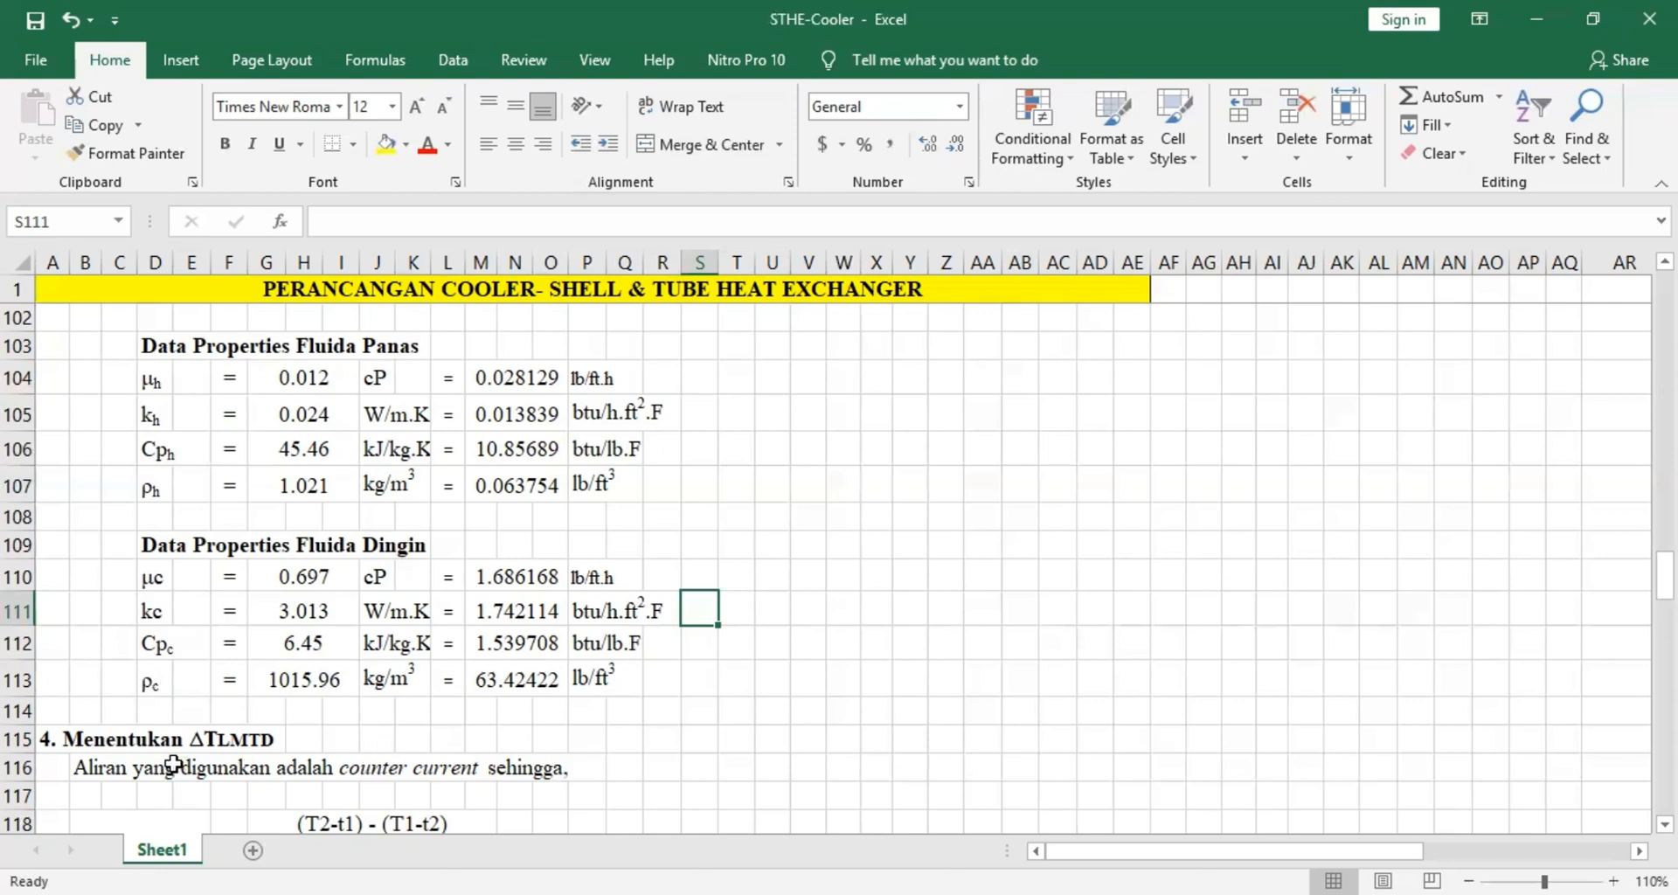
scroll(173, 765, "down", 1)
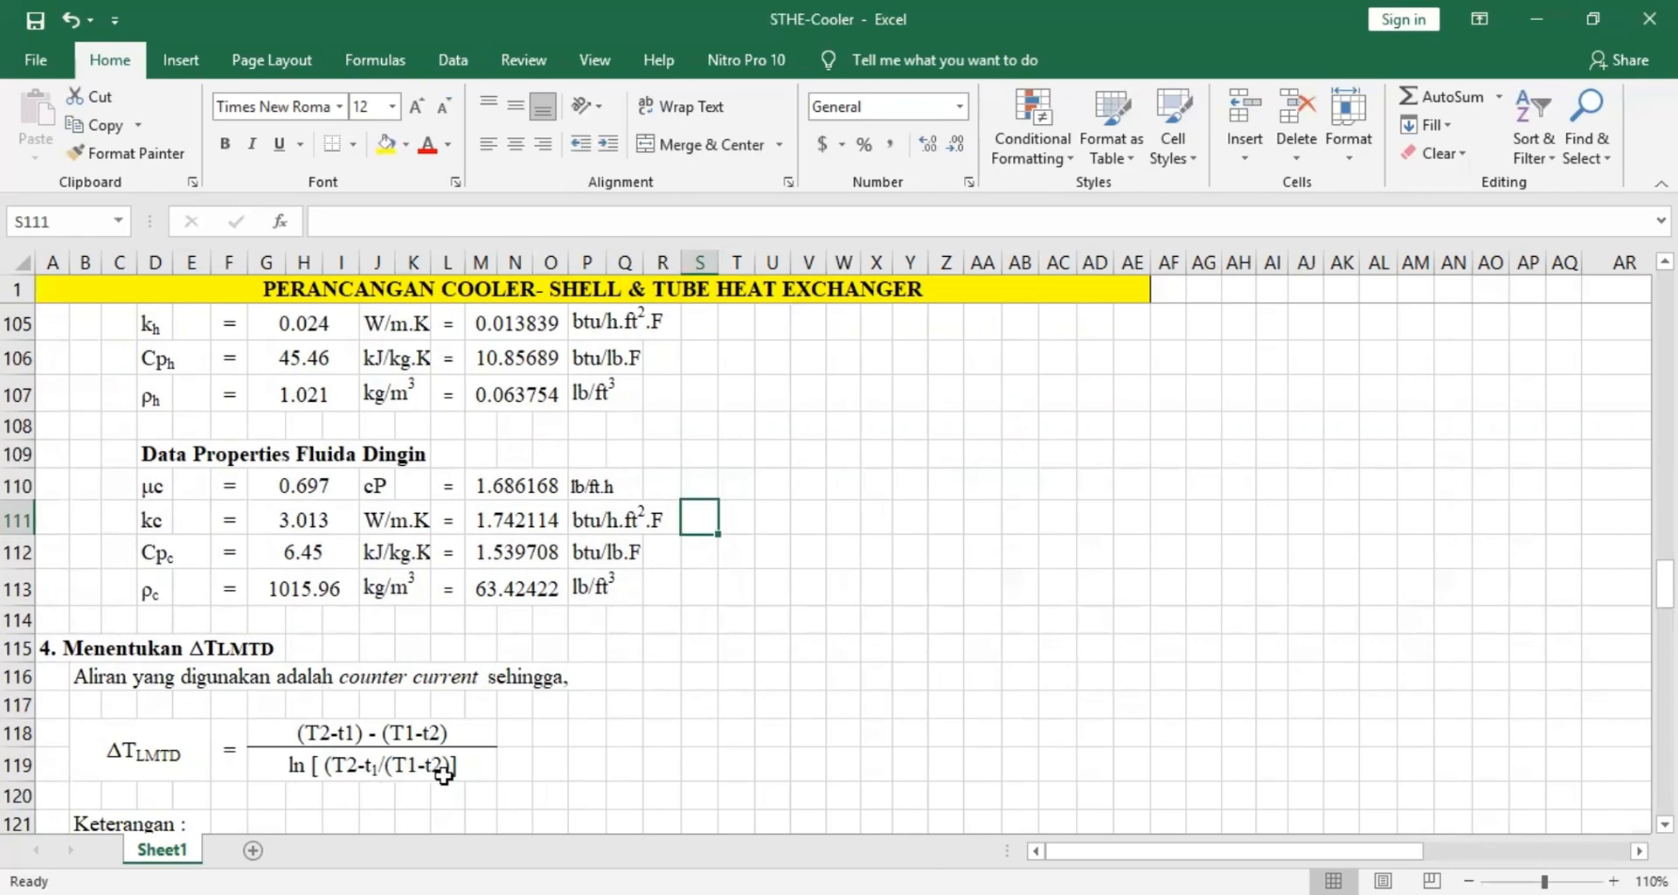
scroll(444, 775, "down", 2)
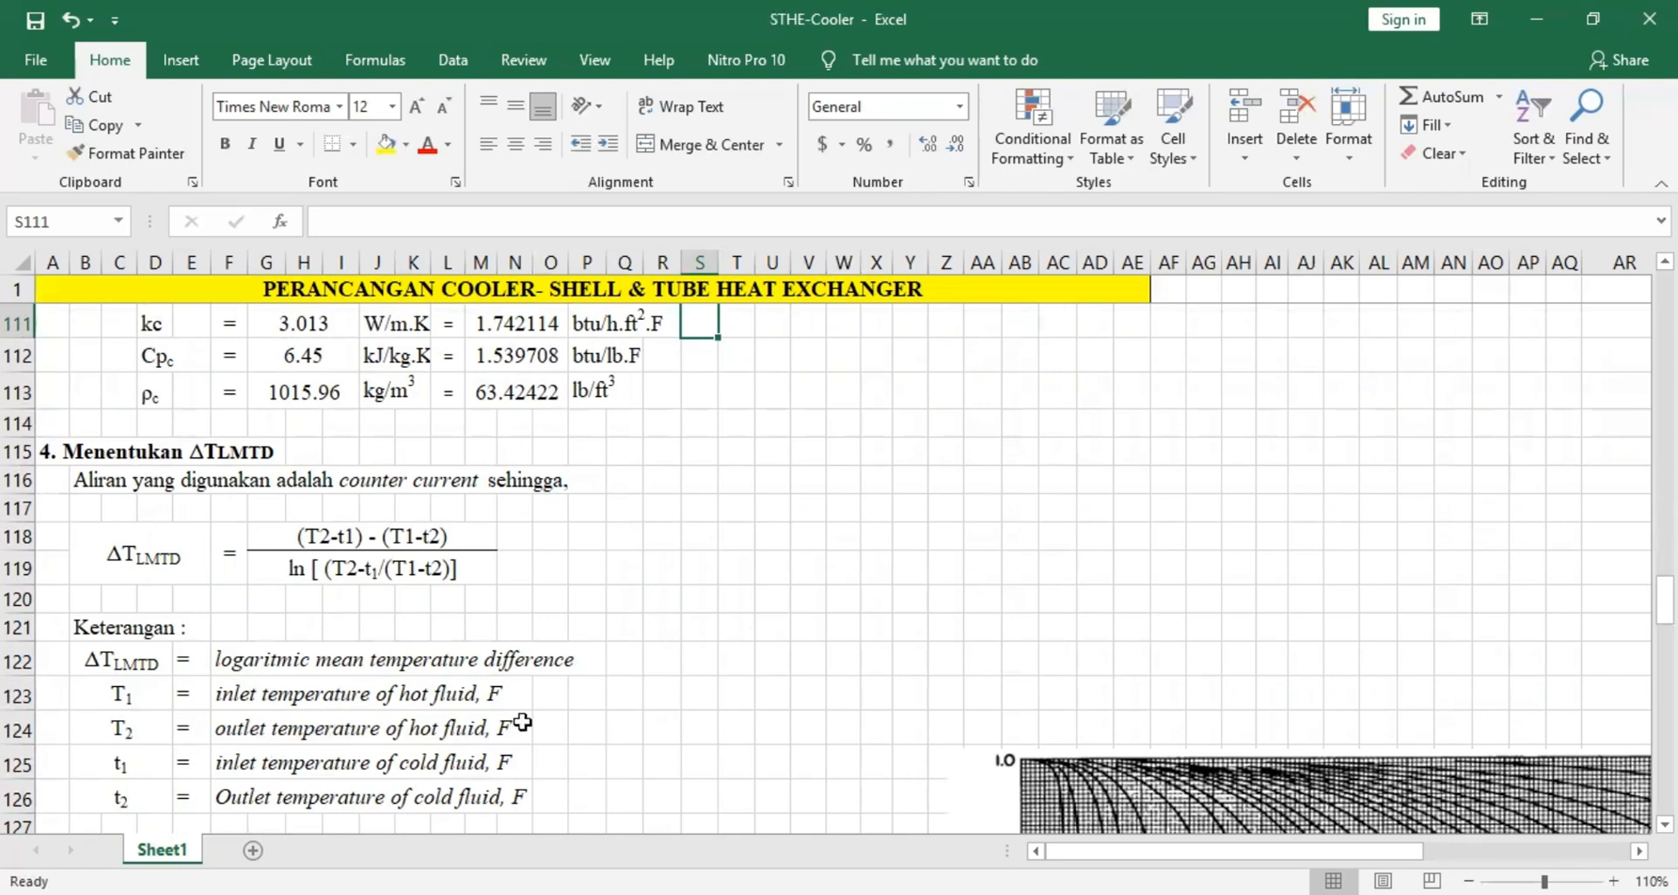
left_click(140, 774)
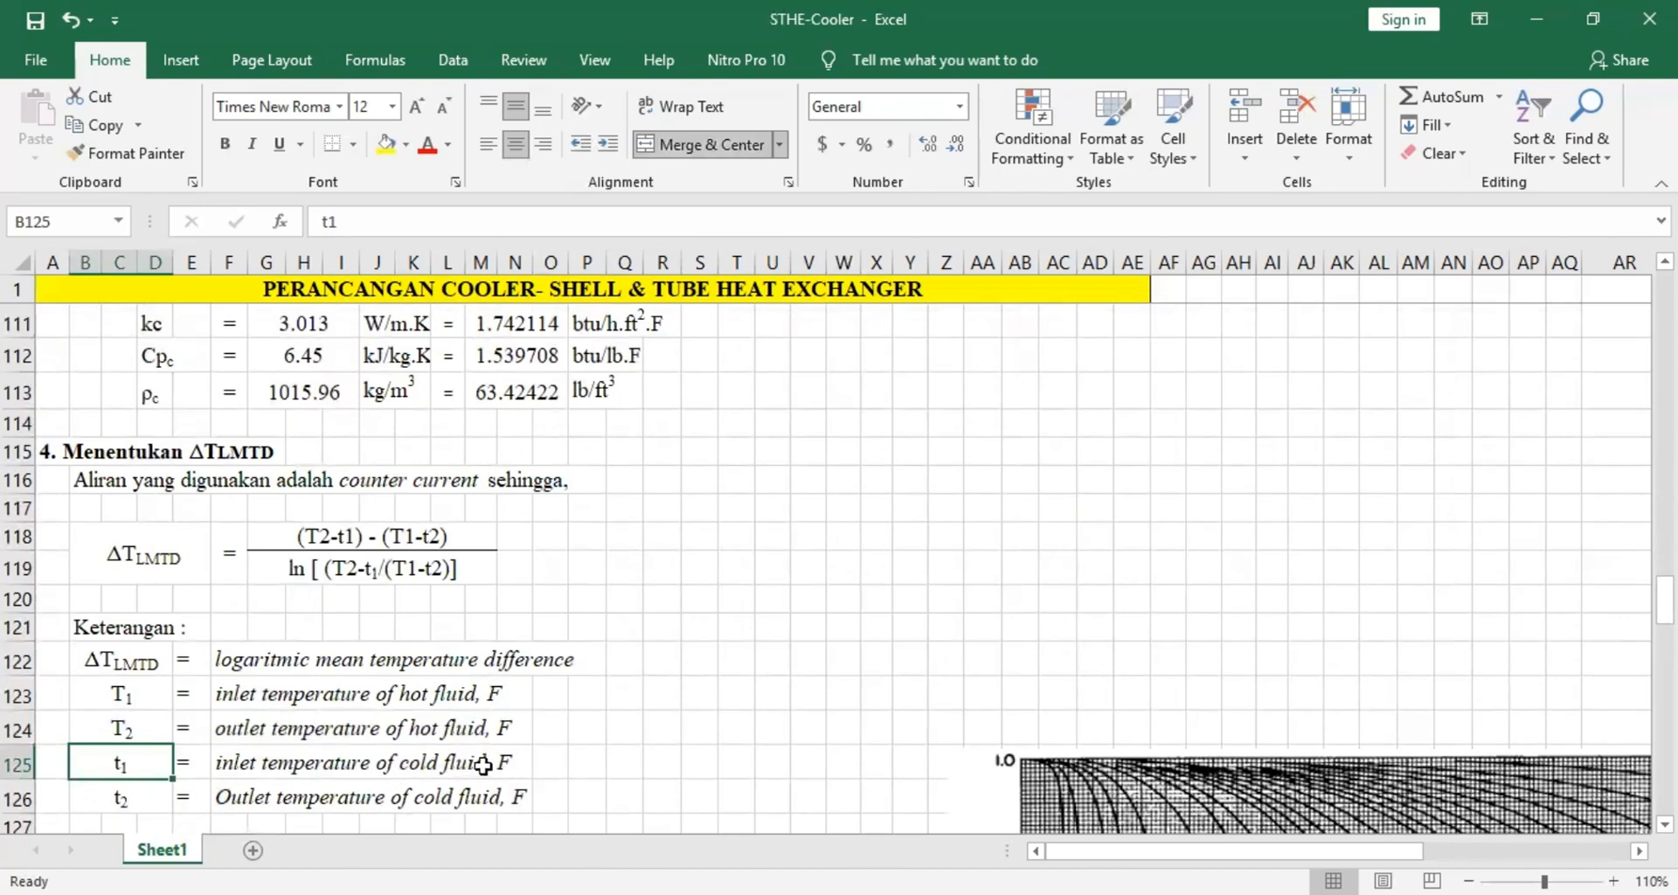
left_click(154, 793)
left_click(233, 795)
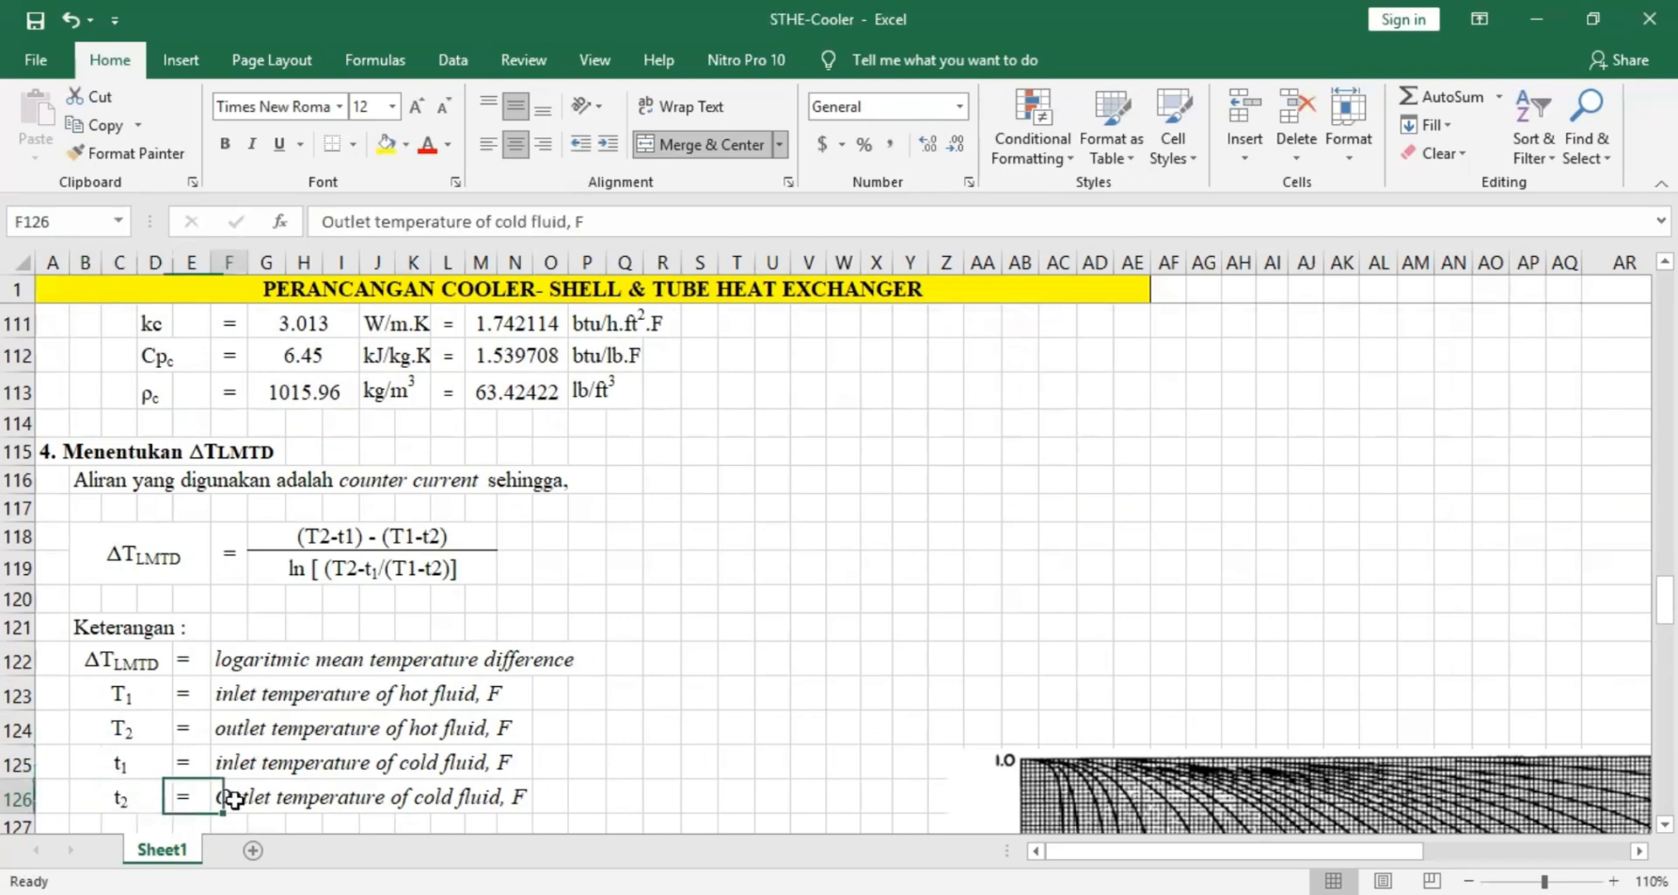
Review the ΔTLMTD calculation, checking the Celsius result's formula and its conversion to Fahrenheit.
scroll(373, 722, "down", 3)
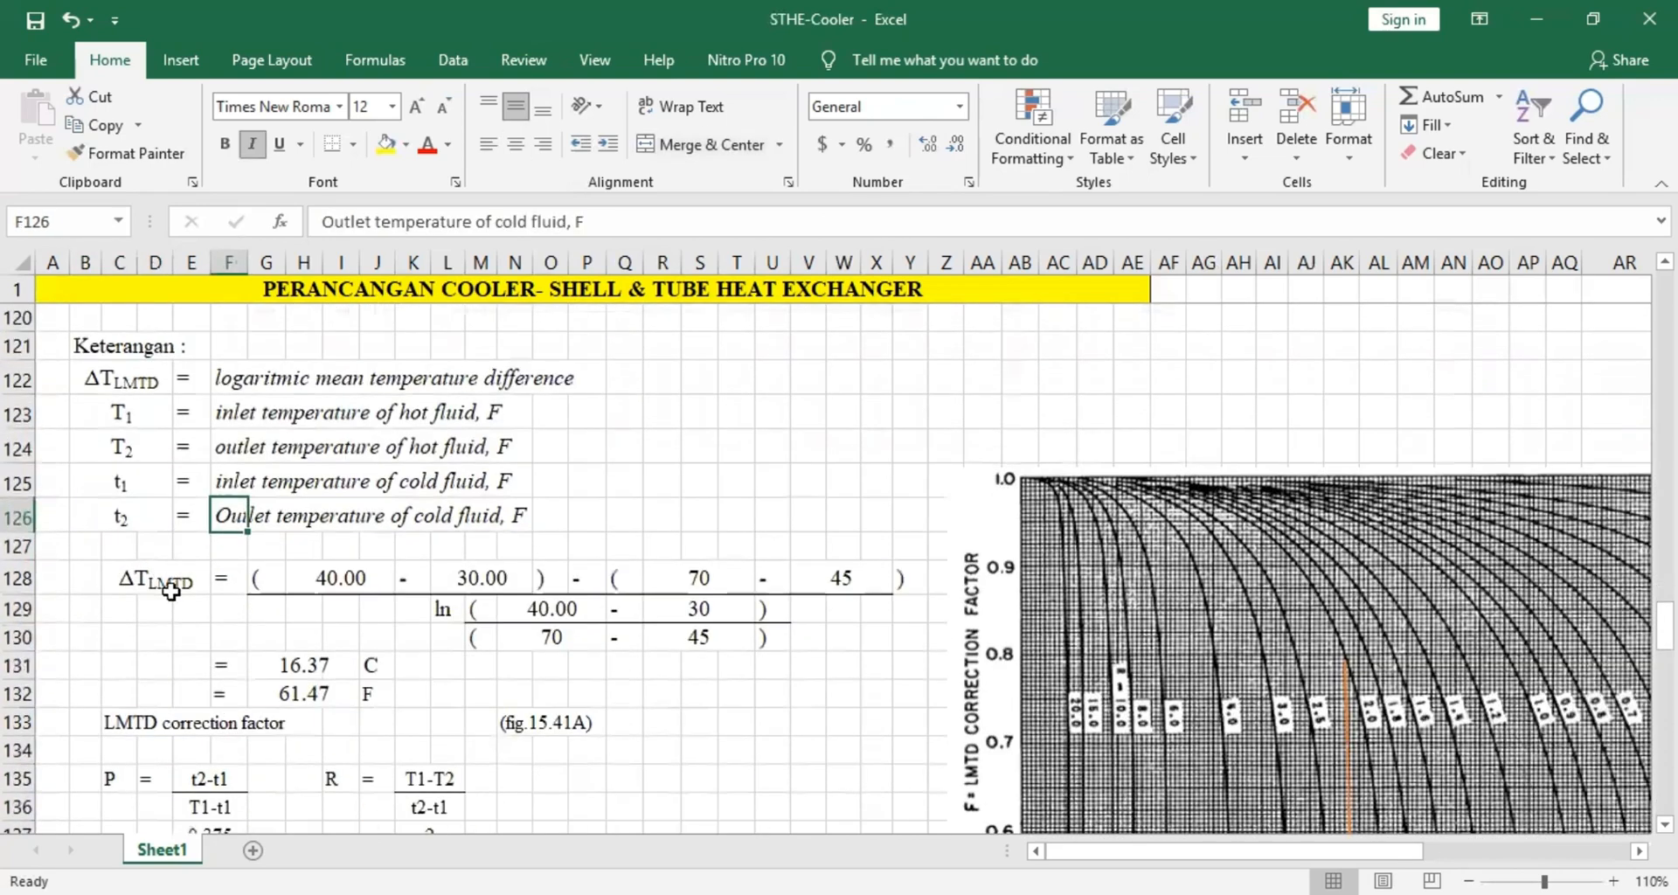
left_click(299, 657)
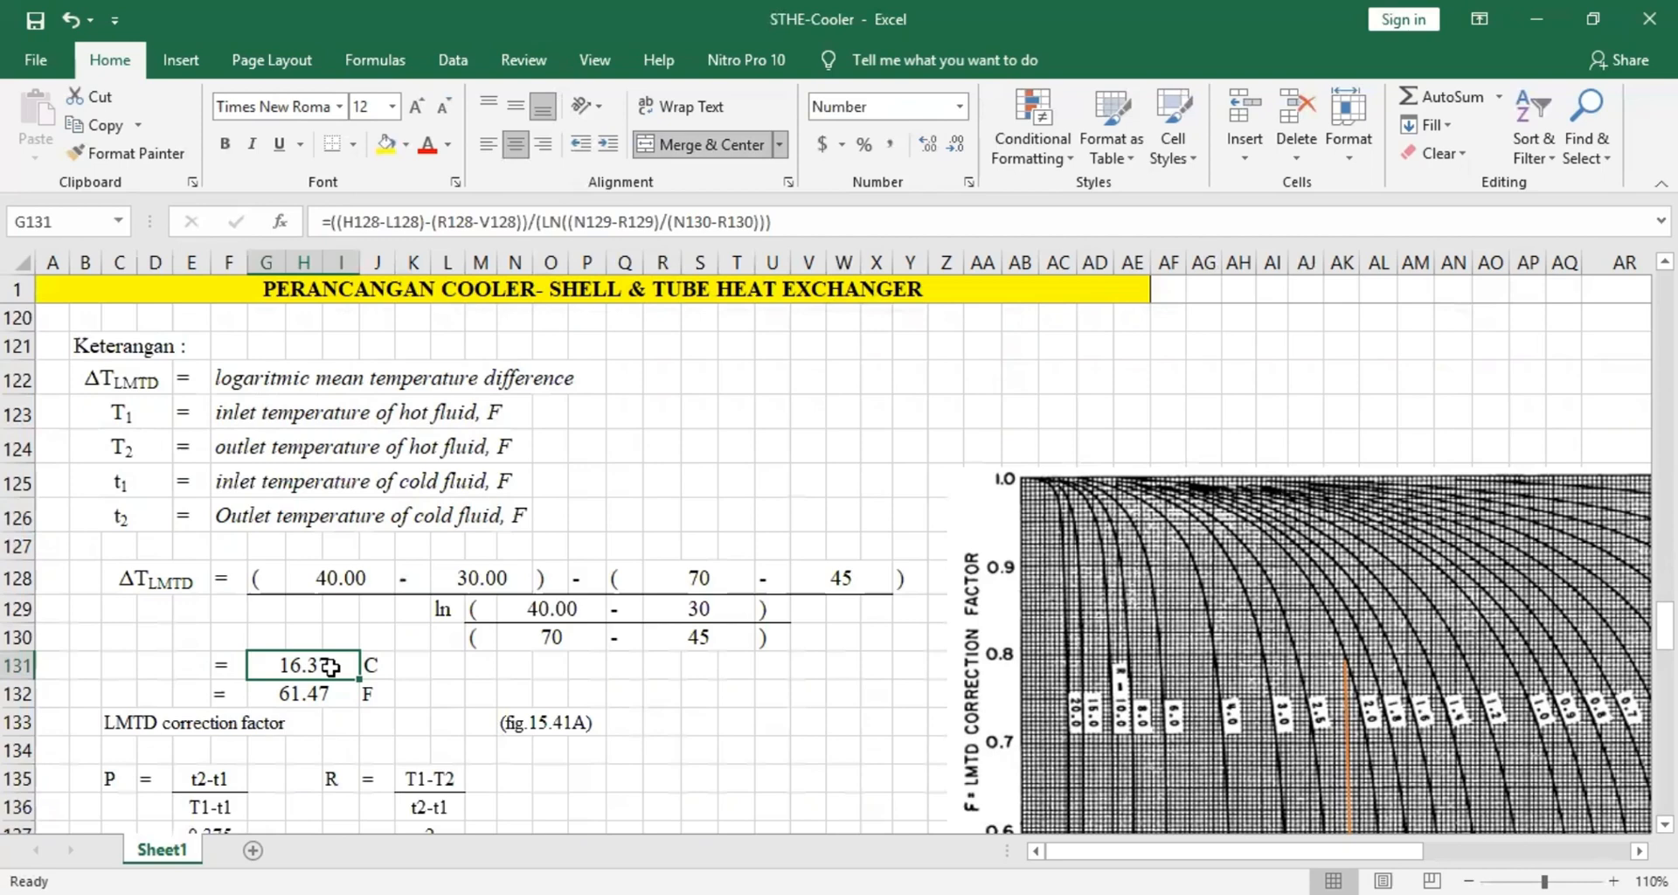
left_click(323, 696)
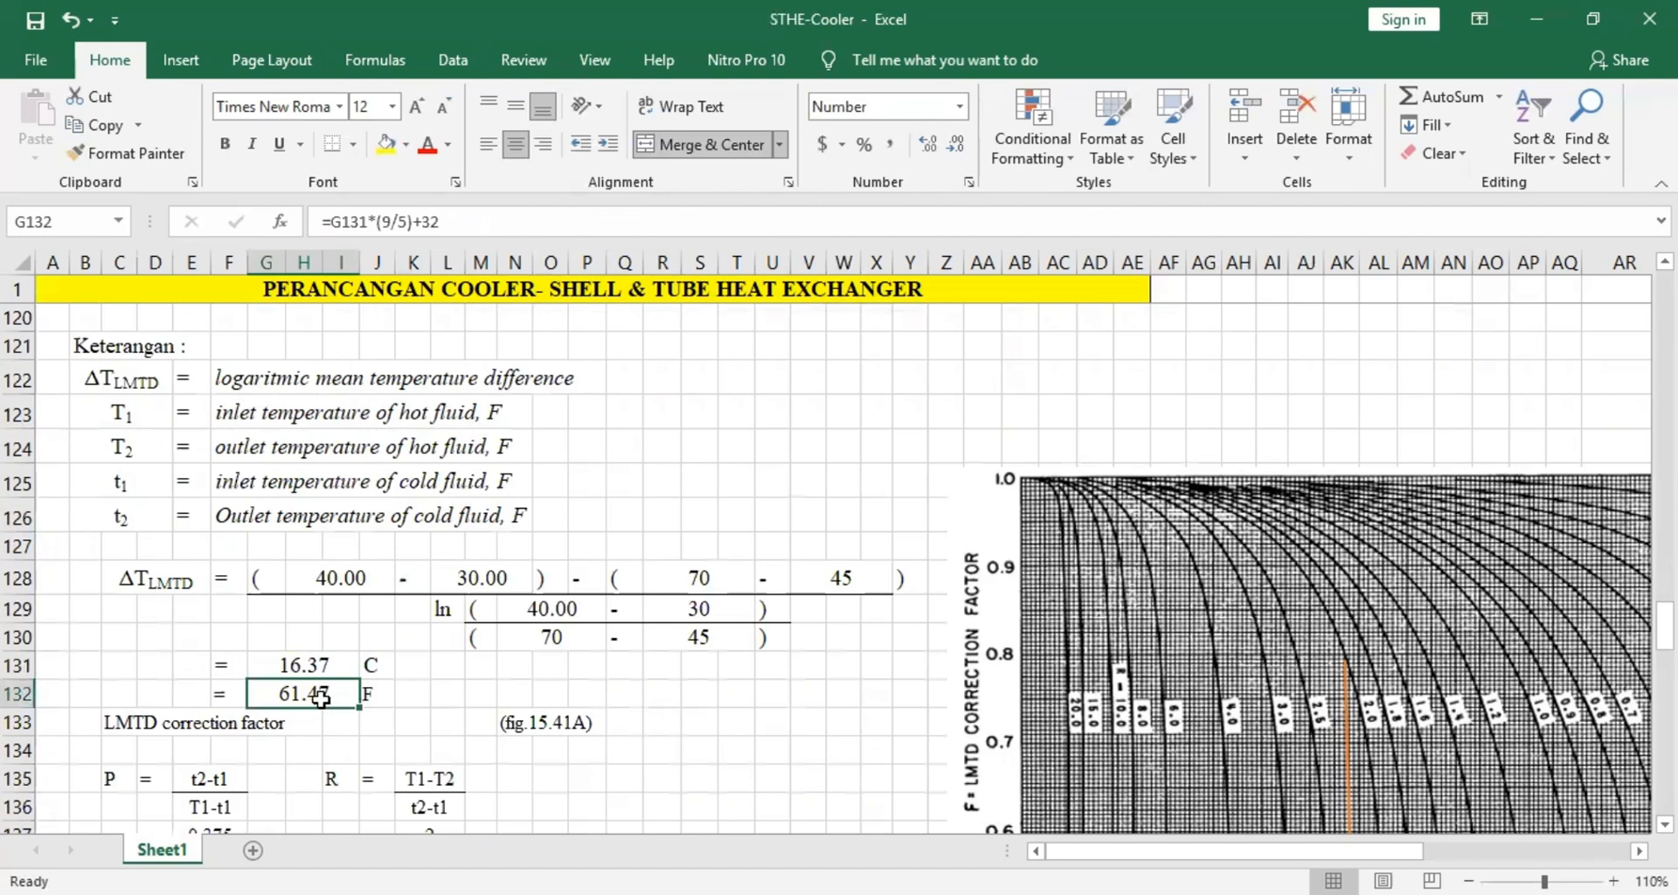
left_click(402, 699)
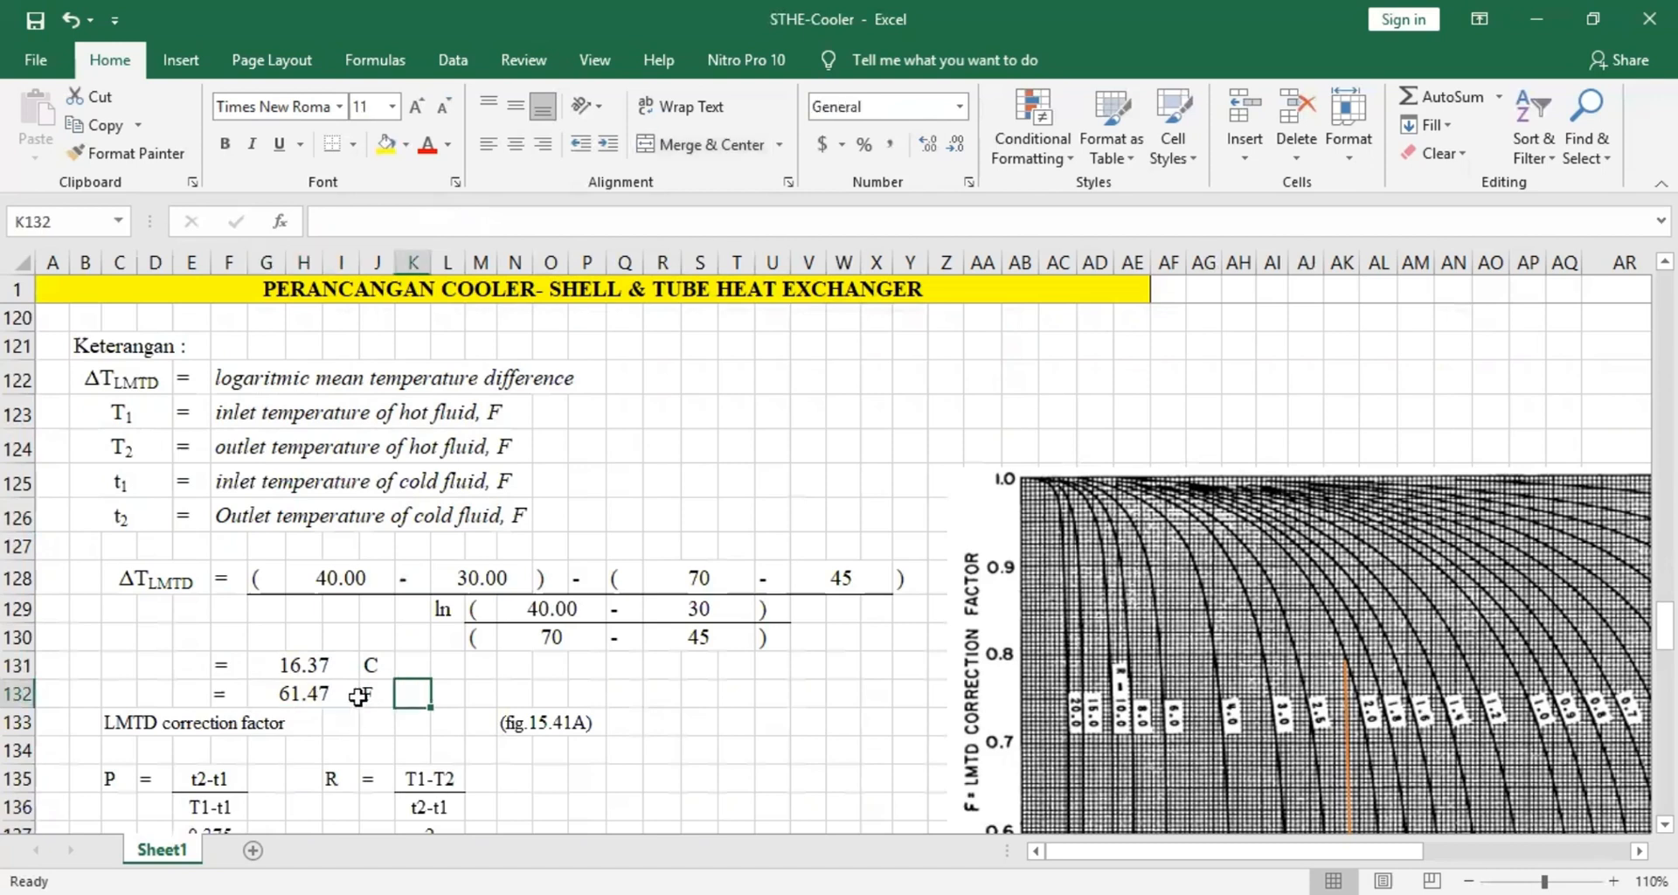
left_click(358, 696)
left_click(439, 695)
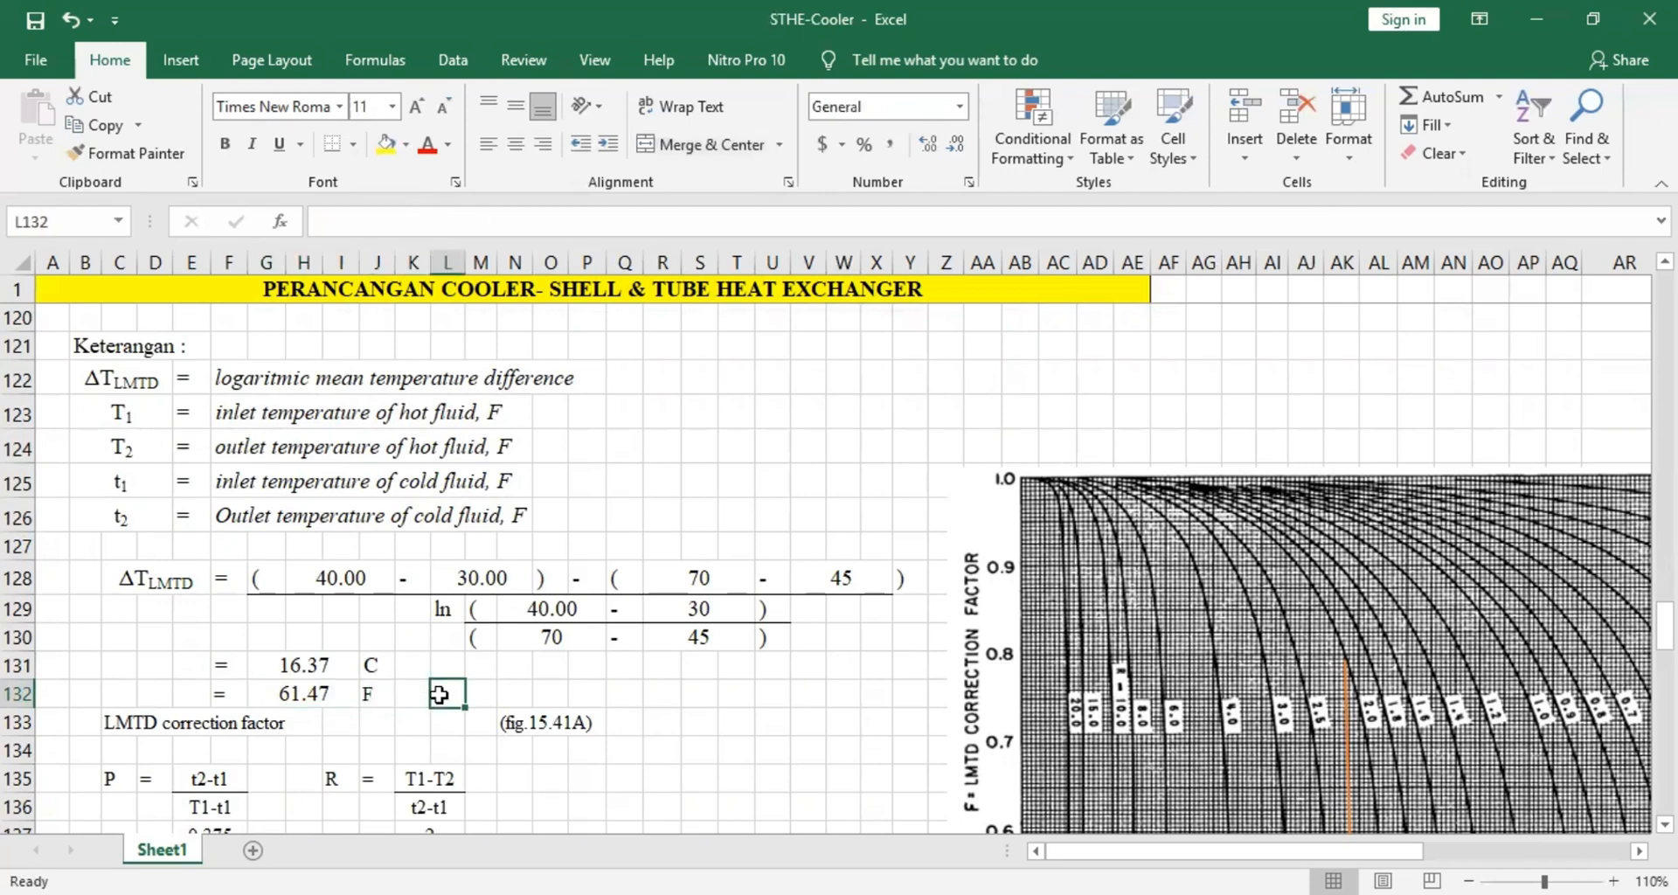
left_click(323, 690)
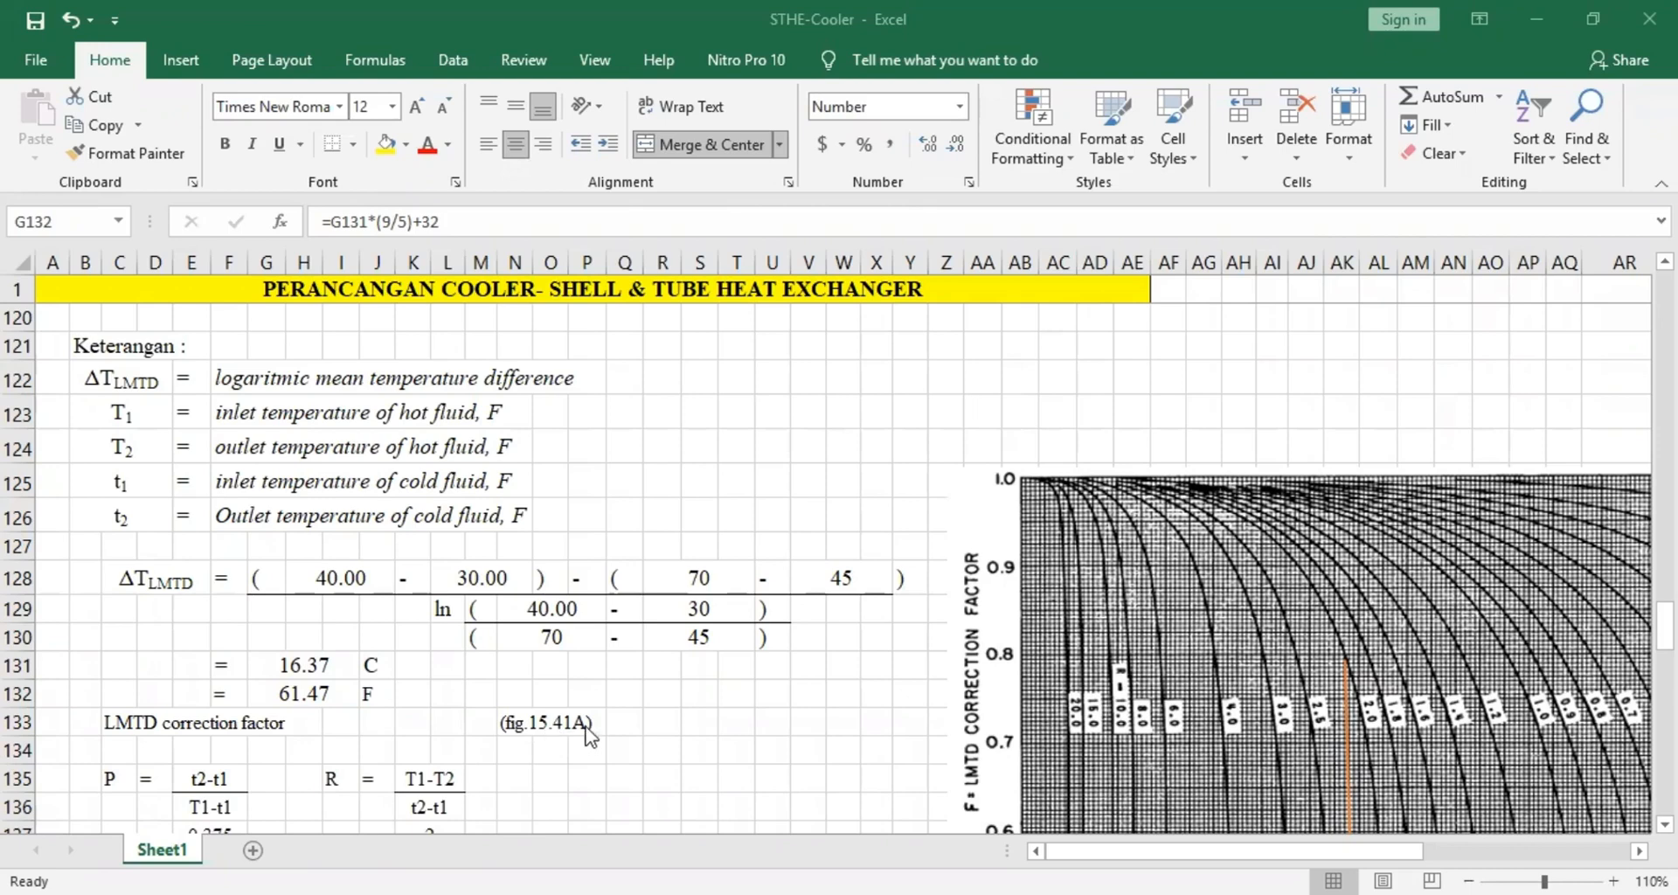
Review the LMTD correction factor section, covering the P and R ratios, the f value and ΔTm.
scroll(1045, 669, "down", 2)
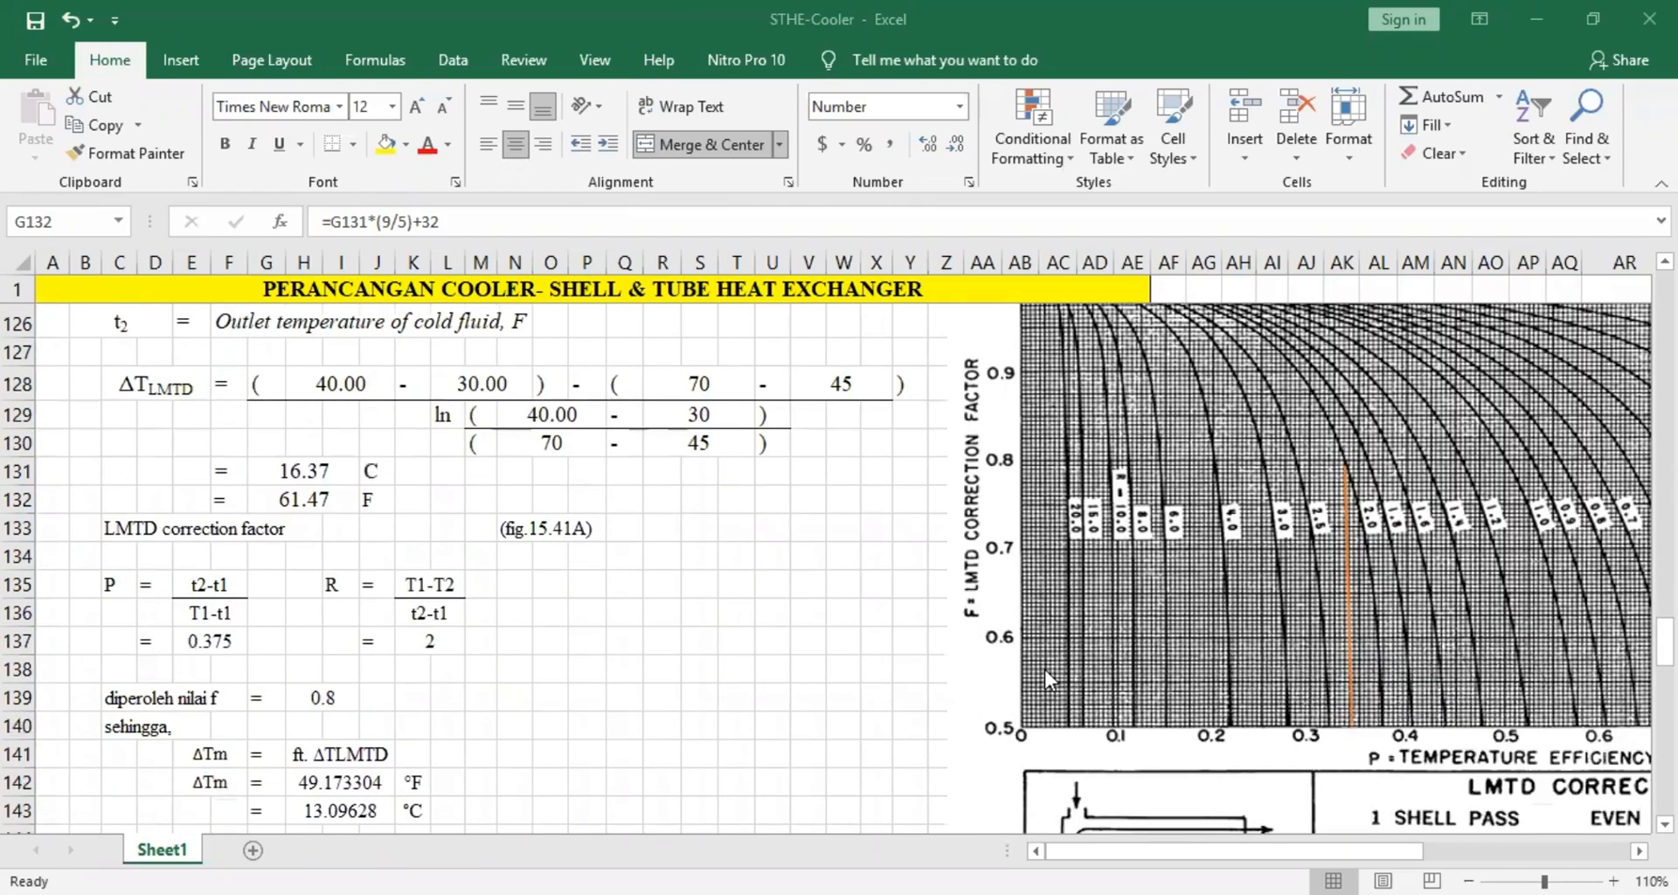
scroll(1045, 669, "down", 1)
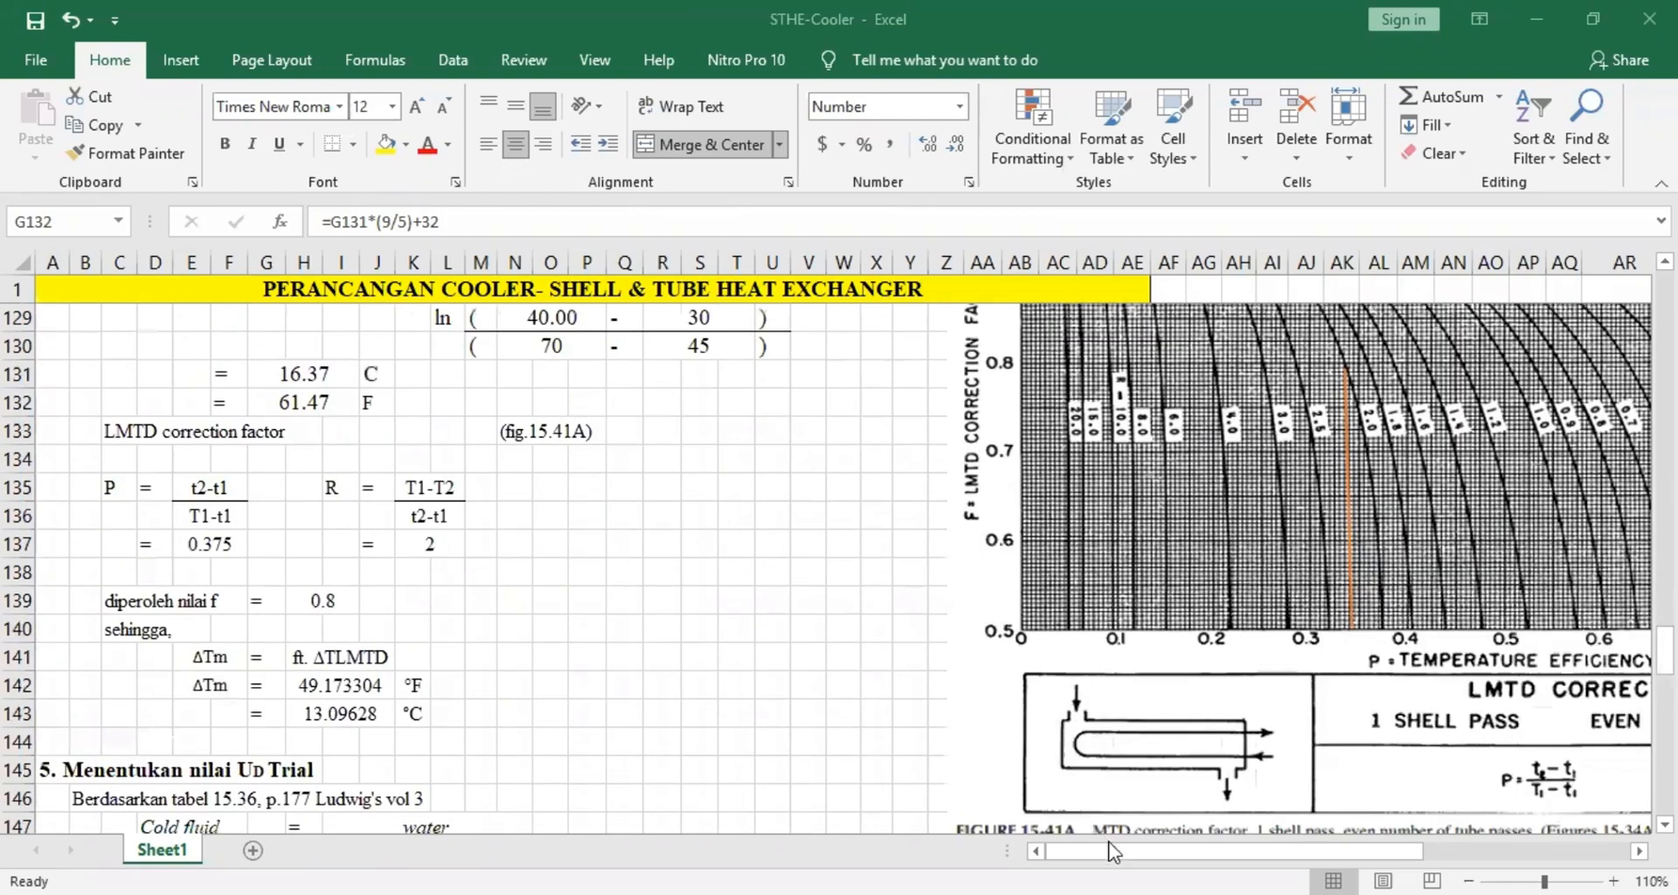
scroll(1045, 669, "down", 1)
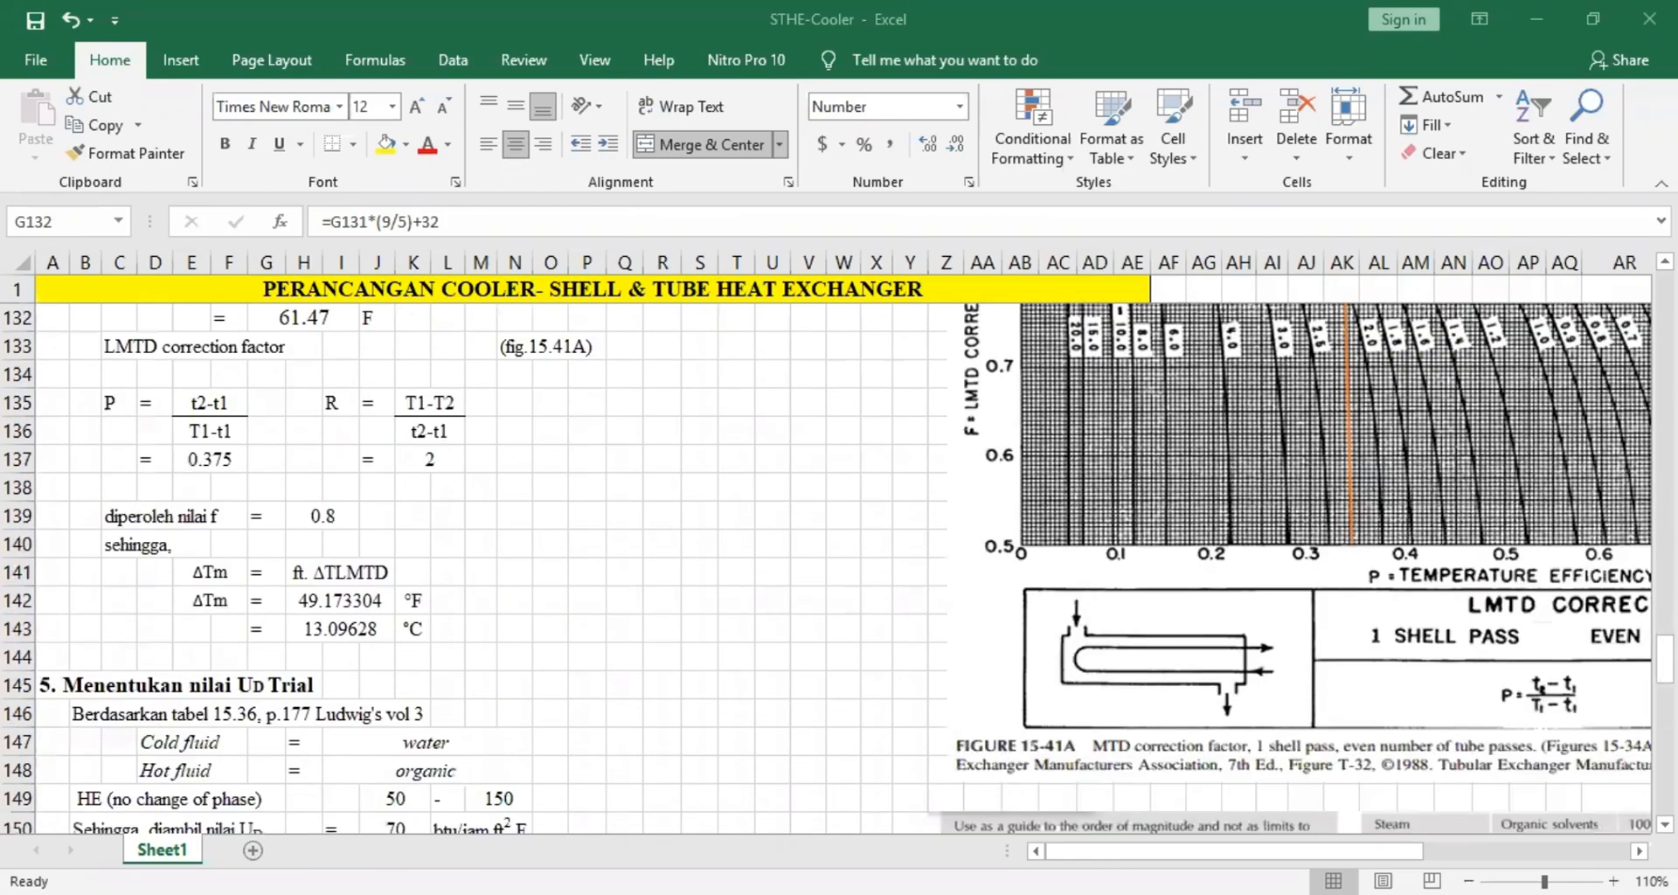
Examine the full Figure 15-41A LMTD correction factor chart at 90% zoom, alongside the R calculation.
left_click(1234, 850)
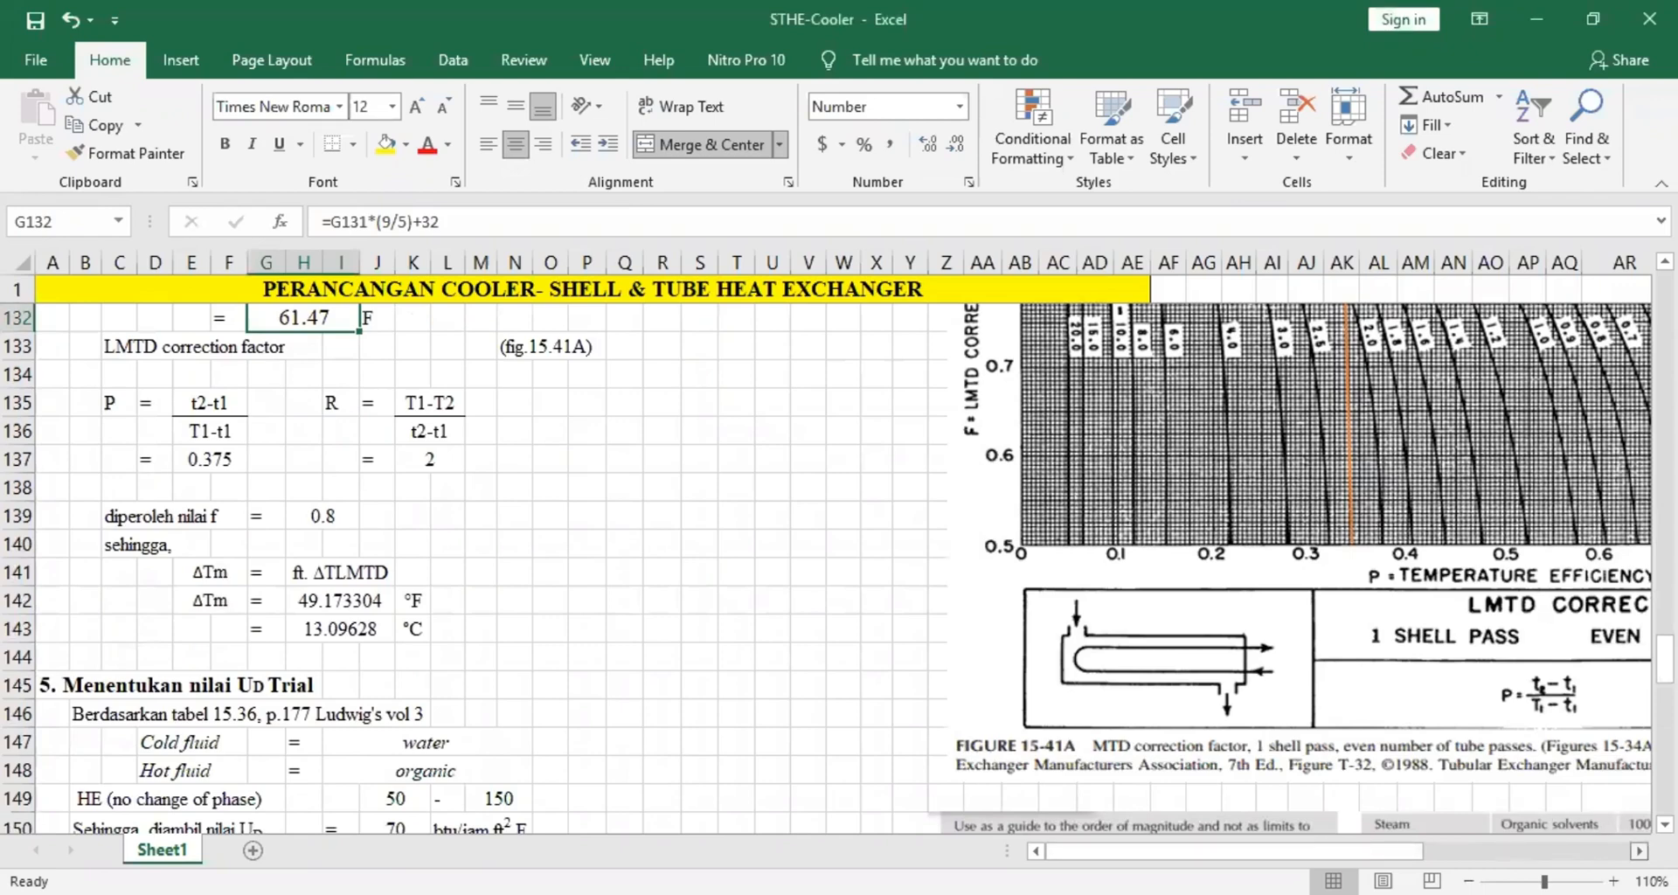
left_click(1639, 850)
left_click(1639, 850)
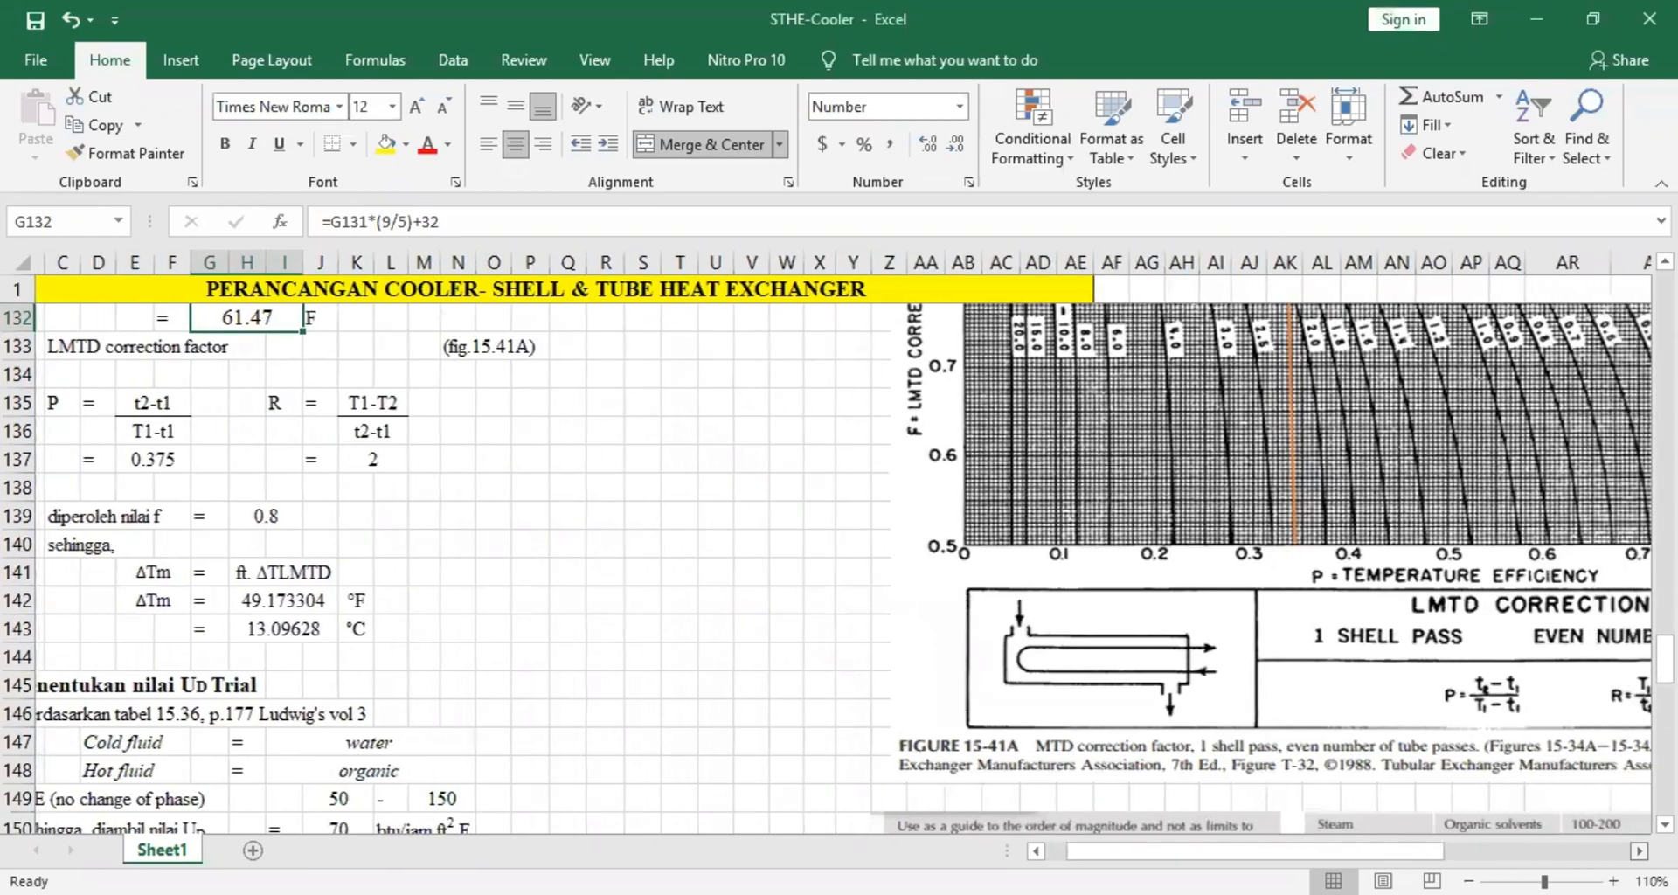
left_click(1520, 850)
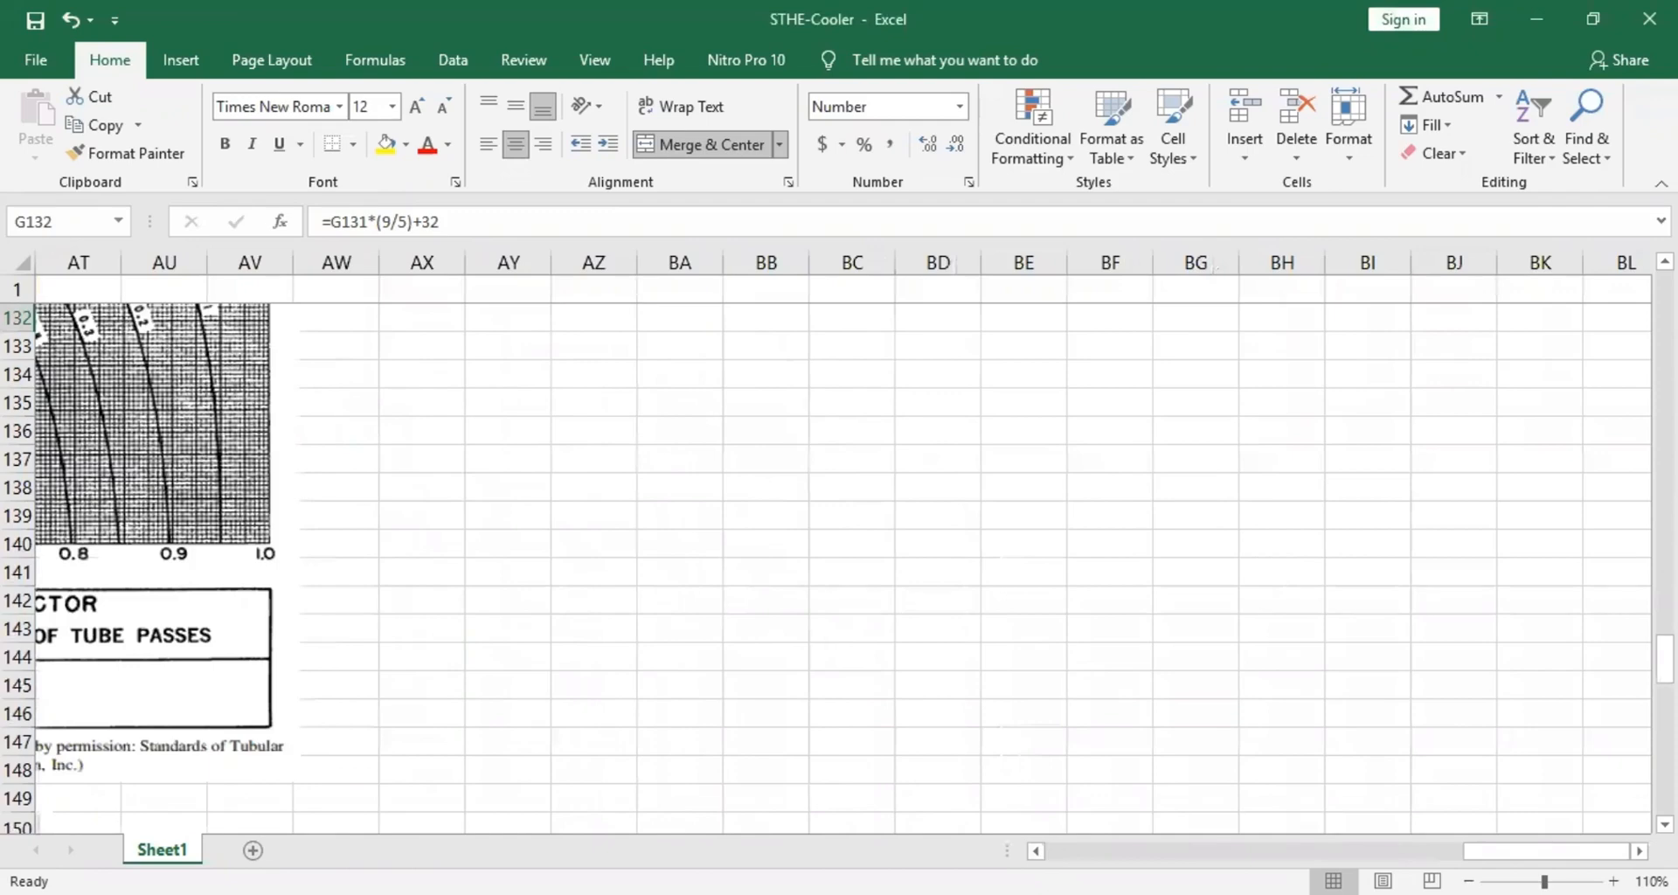
left_click(1035, 850)
left_click(1035, 850)
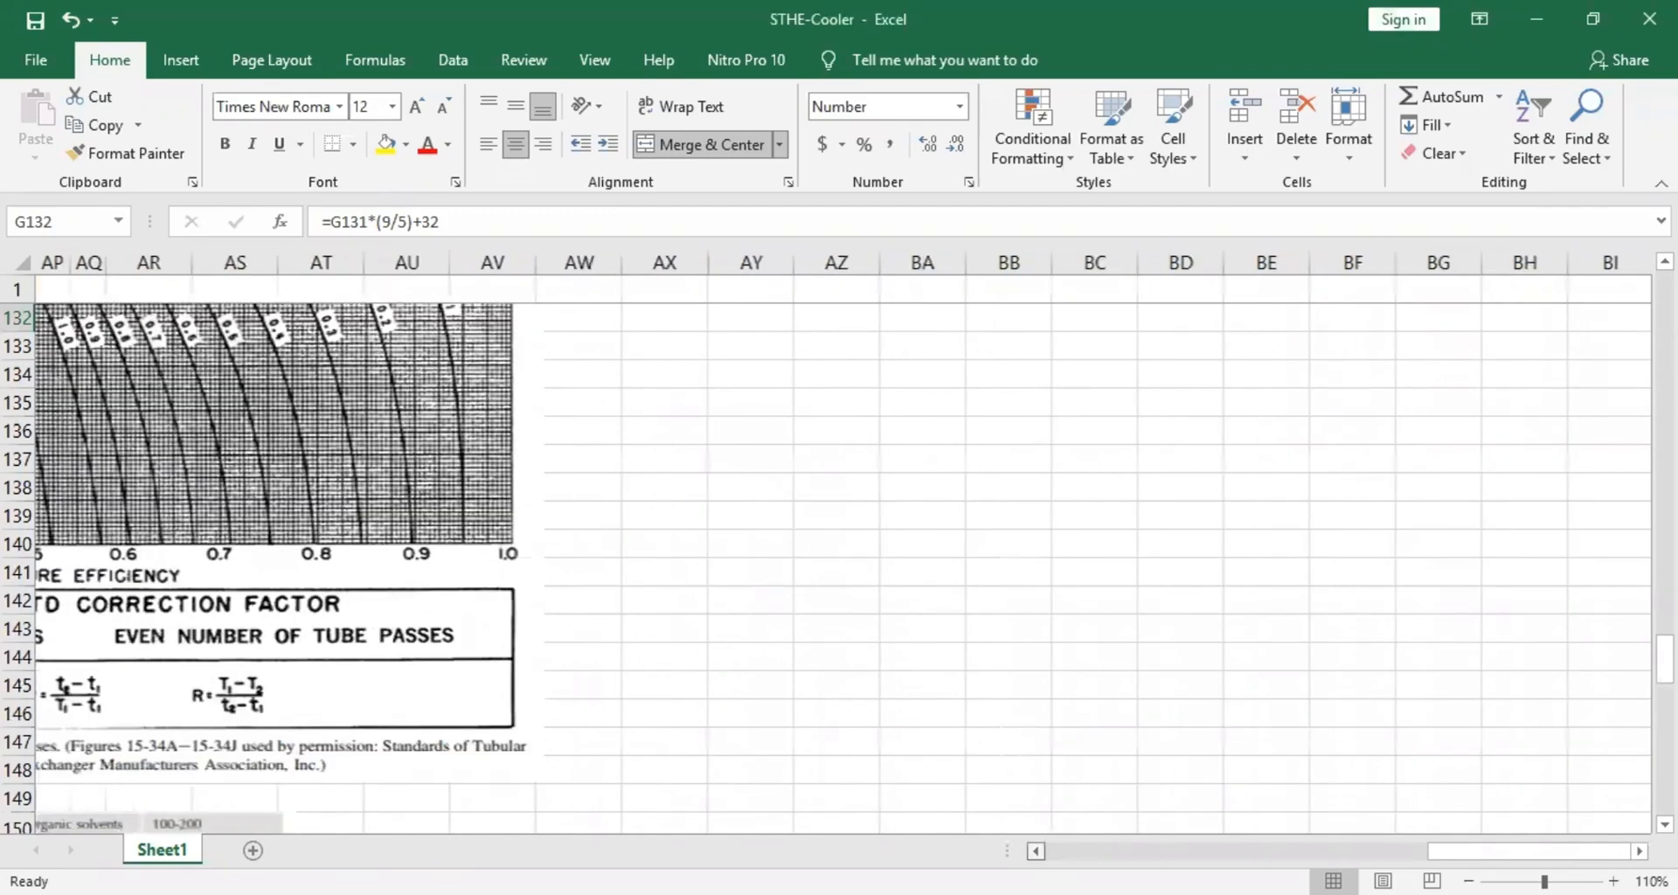
left_click(1036, 850)
left_click(1036, 850)
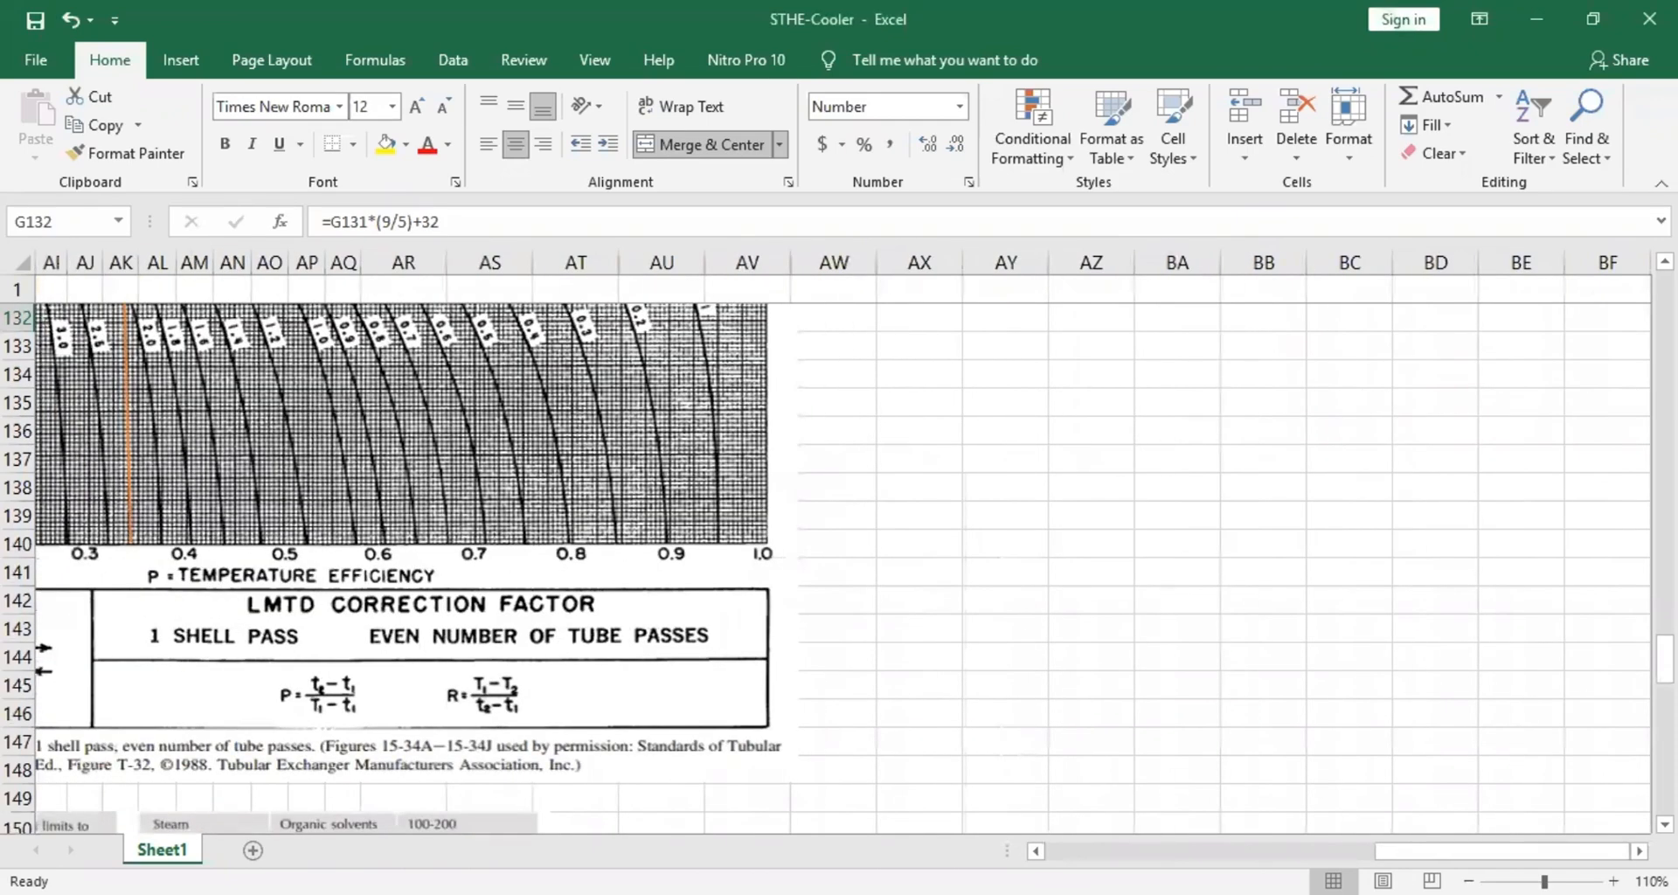
left_click(1037, 851)
scroll(966, 781, "left", 1)
scroll(1124, 795, "up", 1)
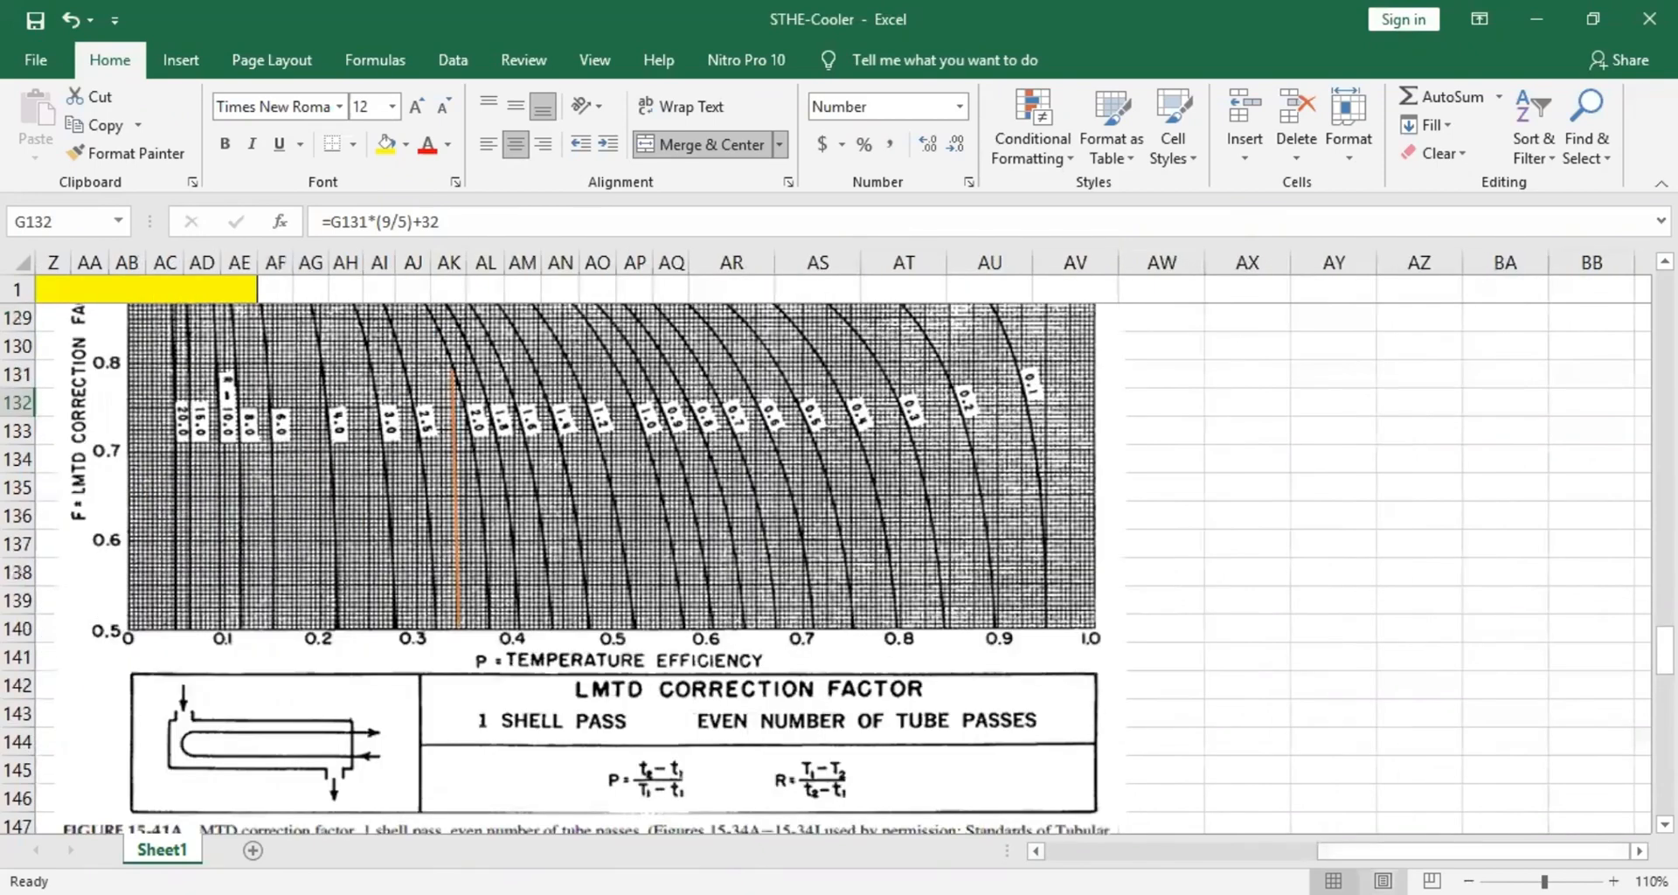
left_click(1468, 880)
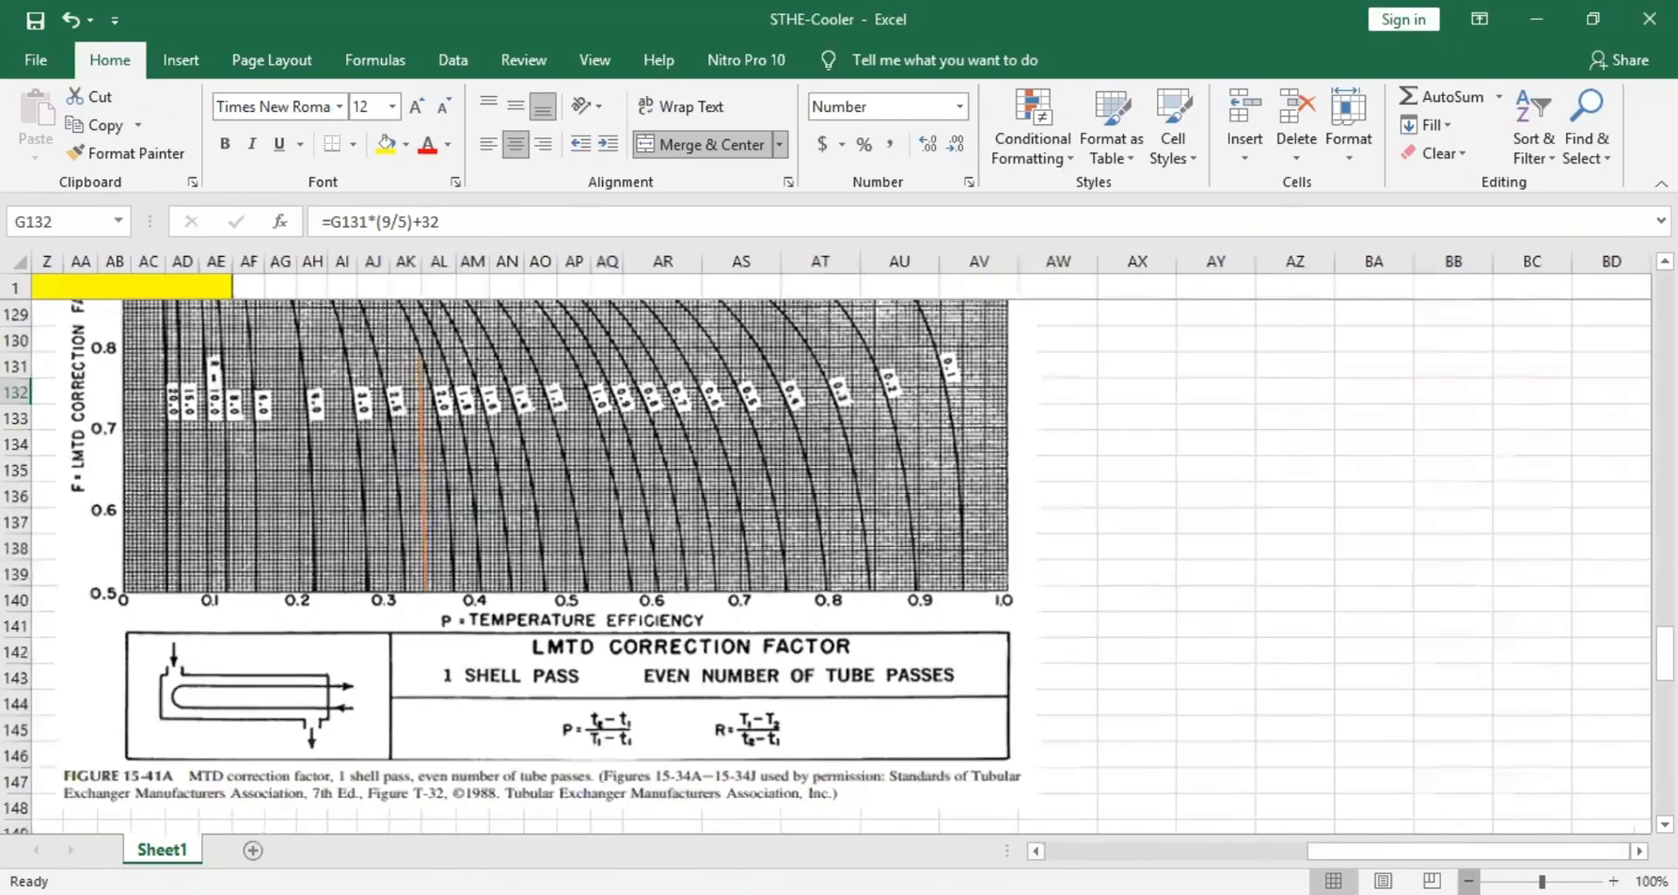
left_click(1468, 880)
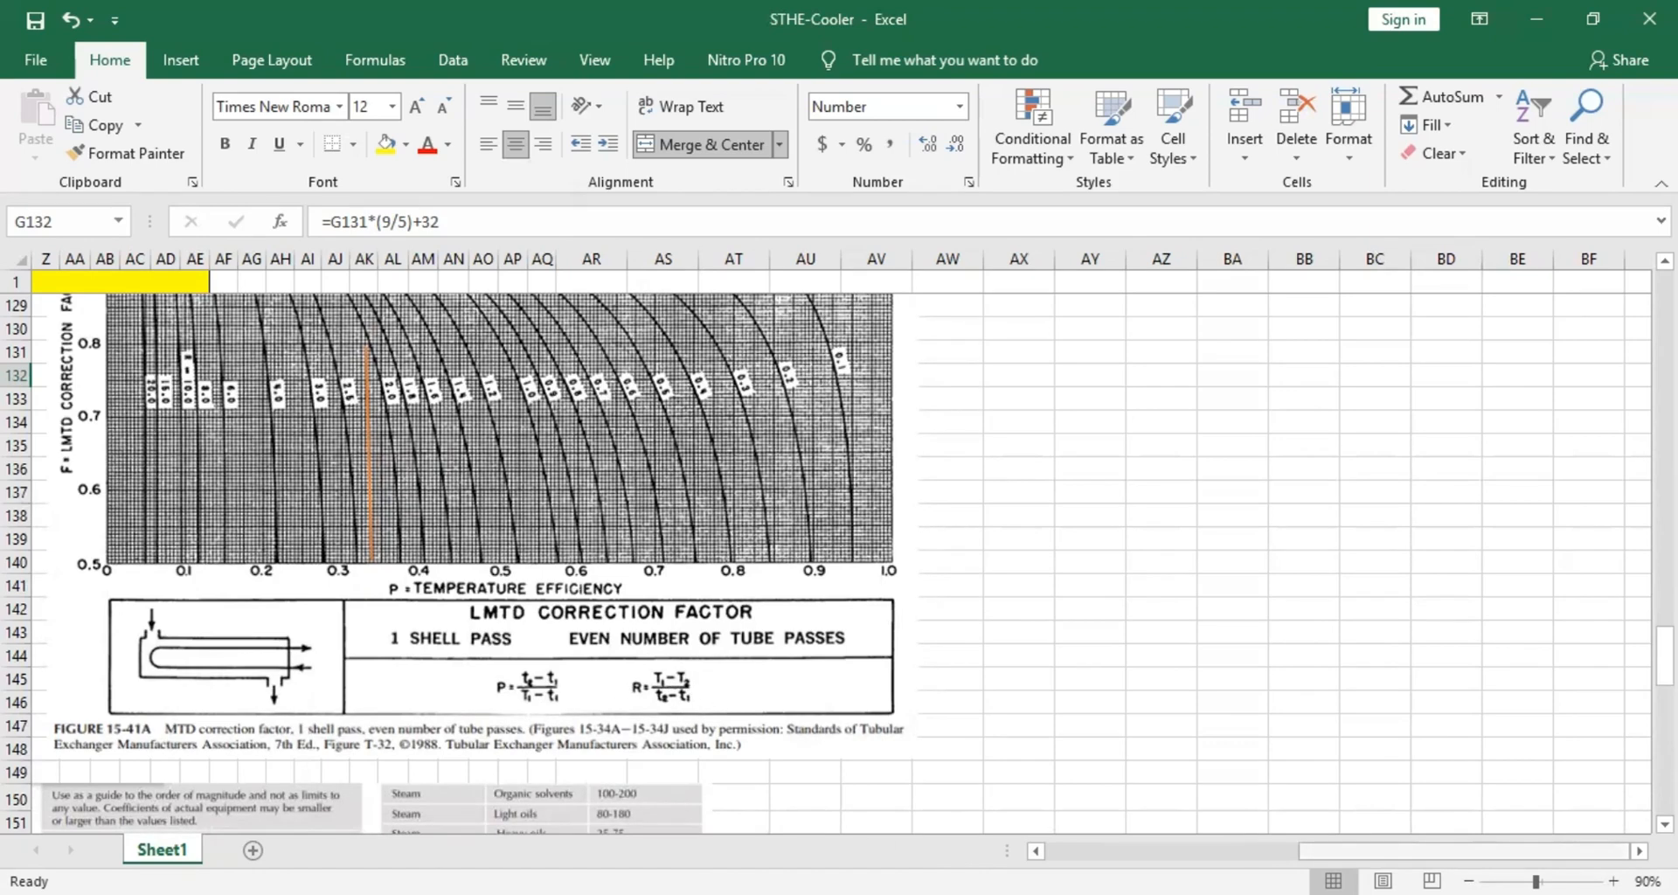
left_click_drag(1528, 851, 1368, 851)
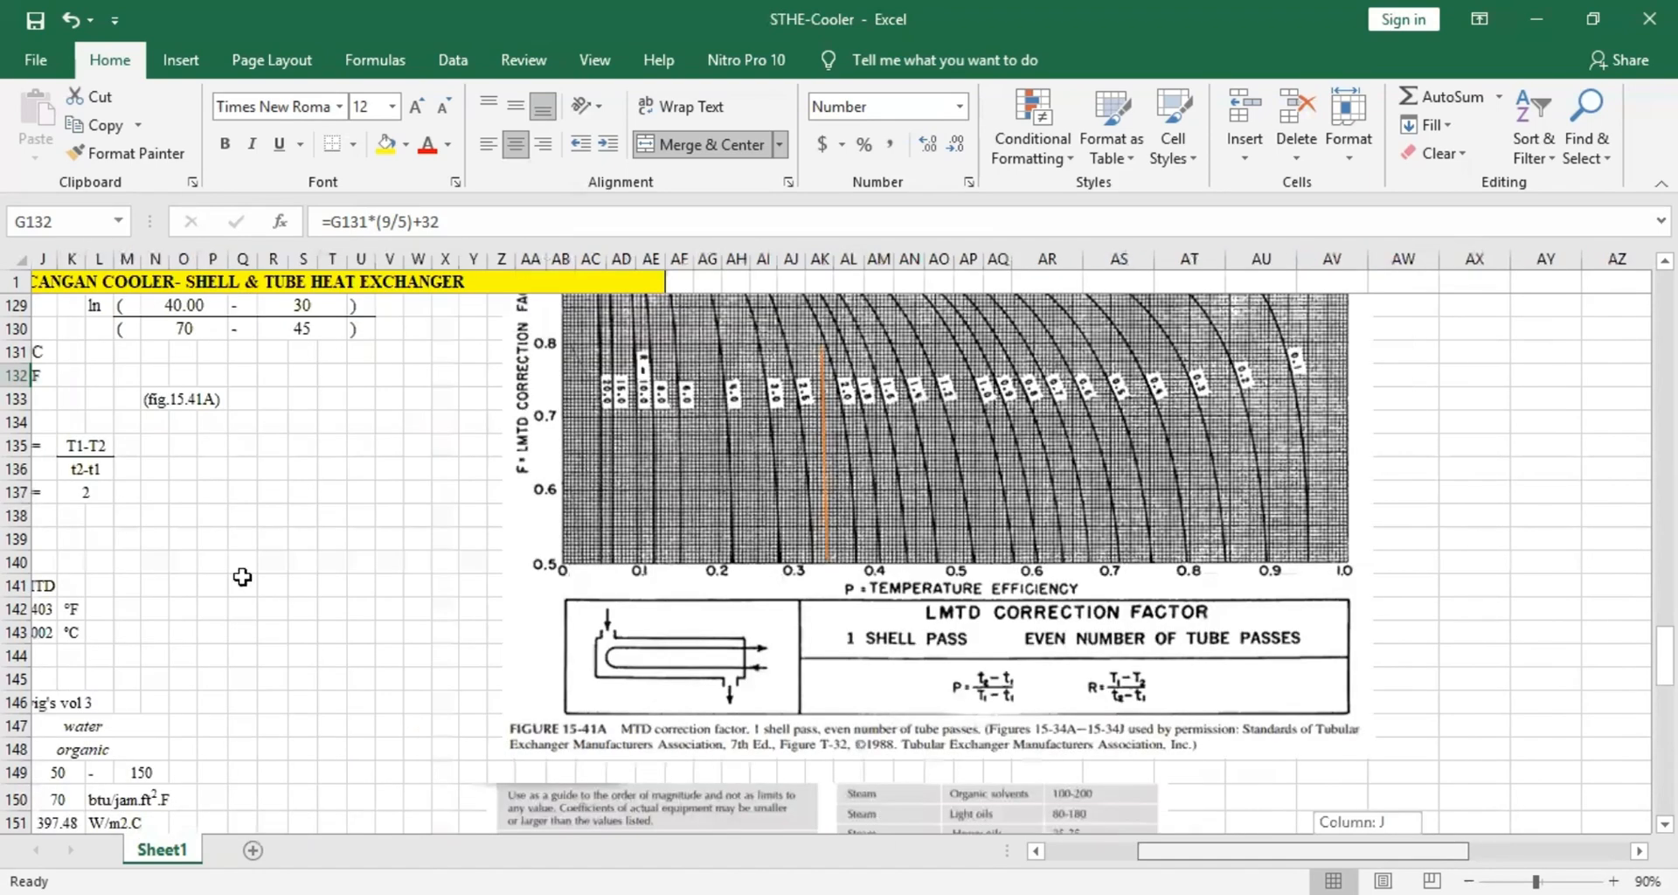
Check the formulas behind the P and R ratio values in the LMTD correction factor section.
scroll(242, 576, "left", 5)
scroll(188, 566, "up", 1)
left_click(179, 571)
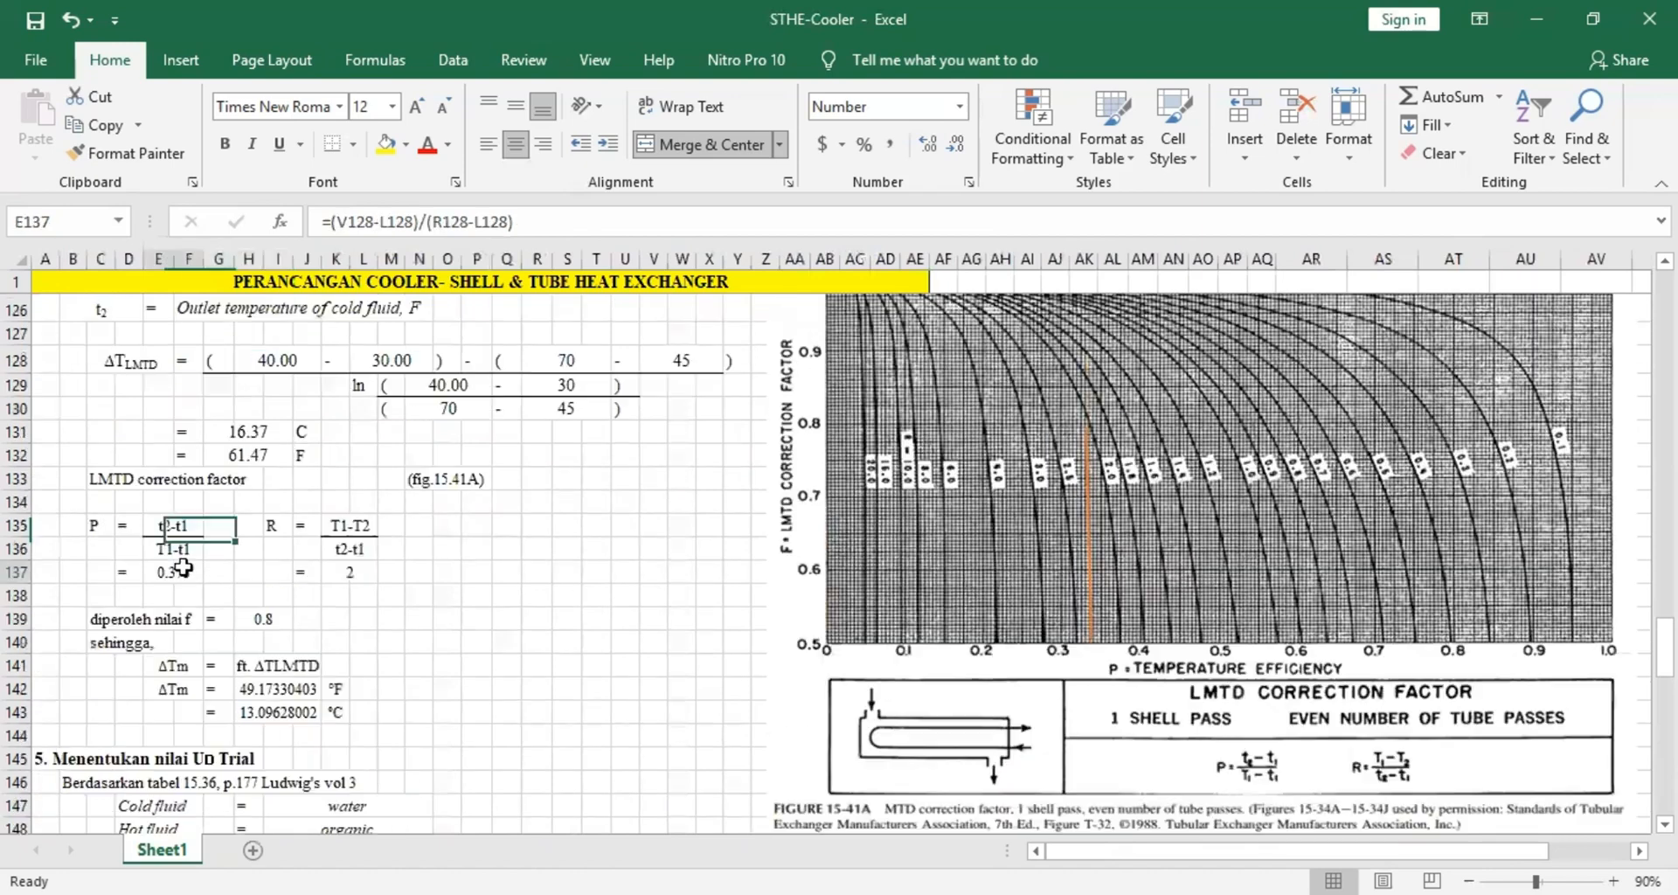
left_click(553, 217)
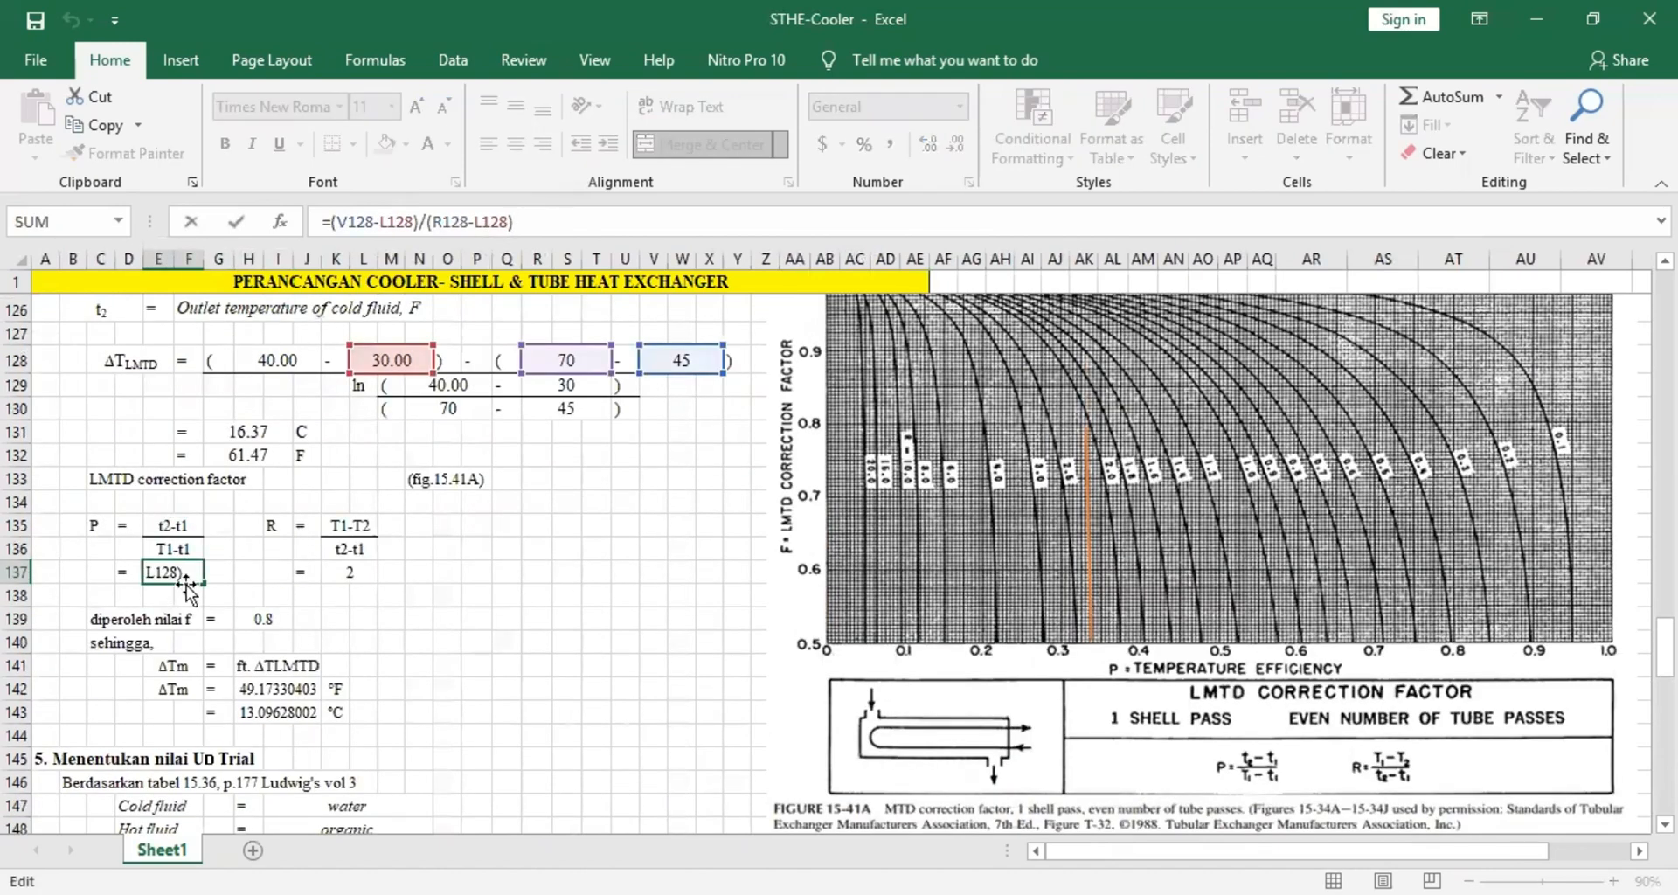
left_click(524, 616)
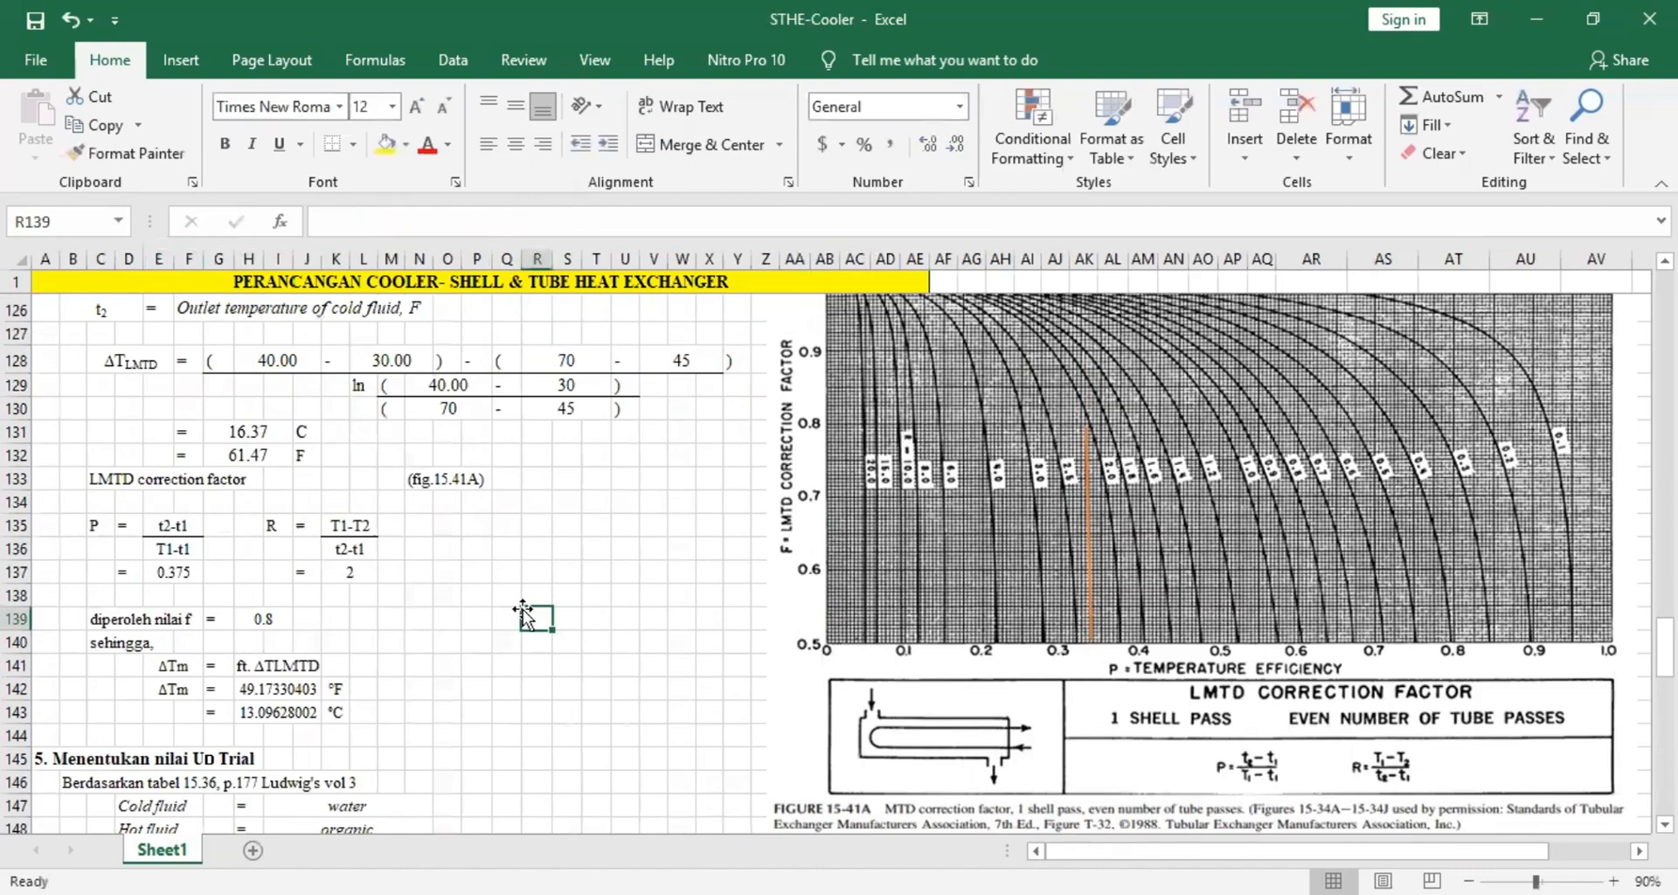
left_click(349, 571)
key("F2")
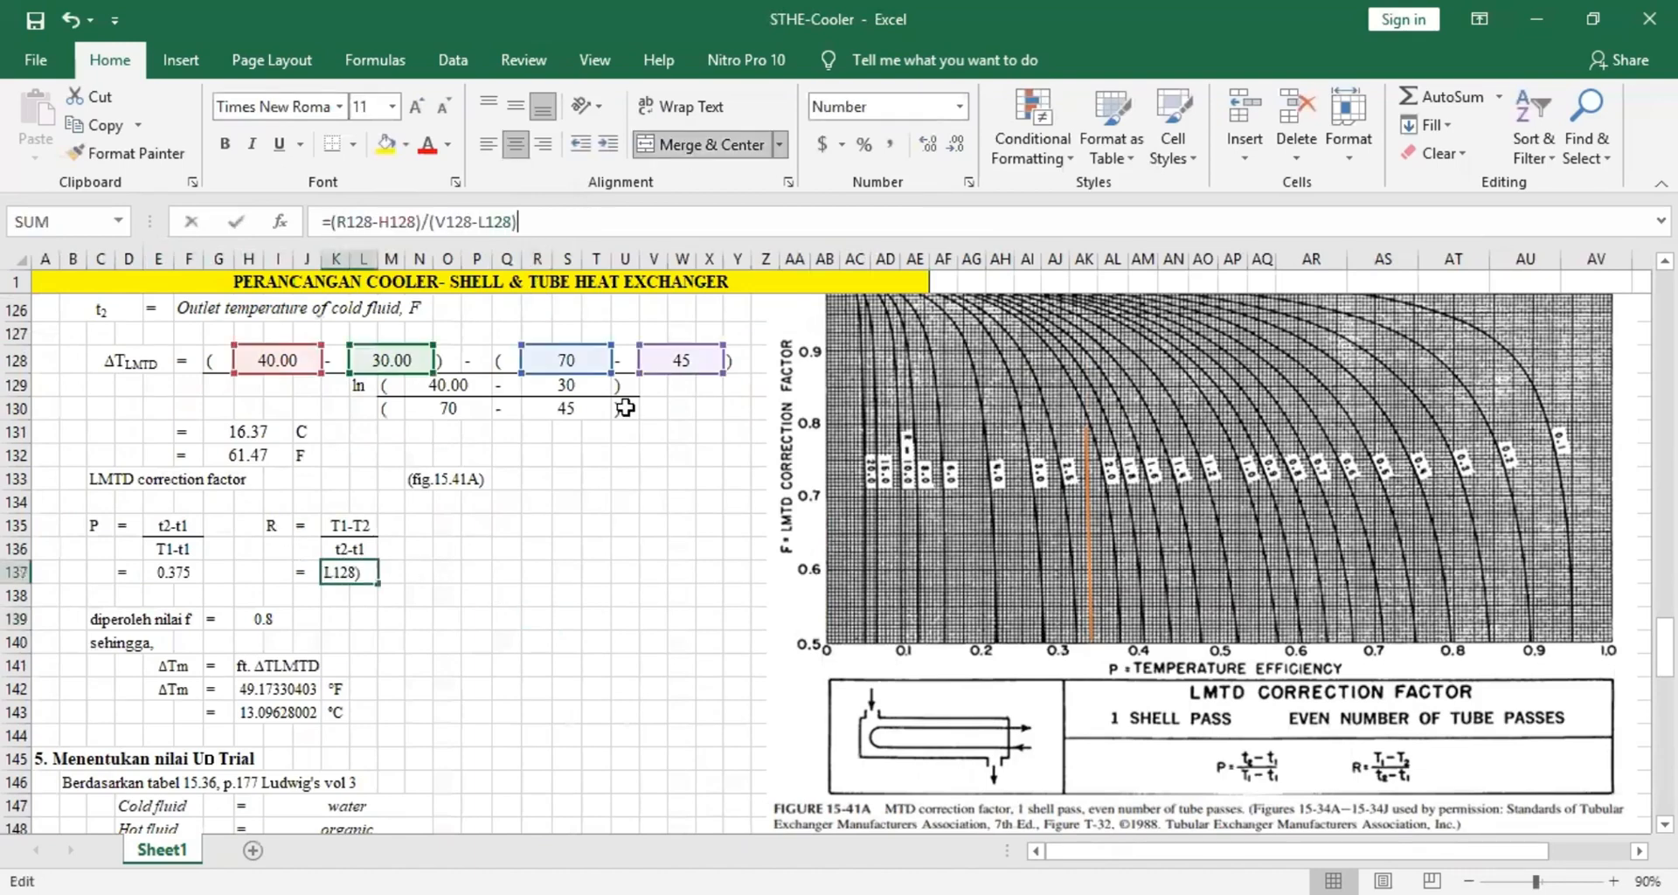
left_click(593, 568)
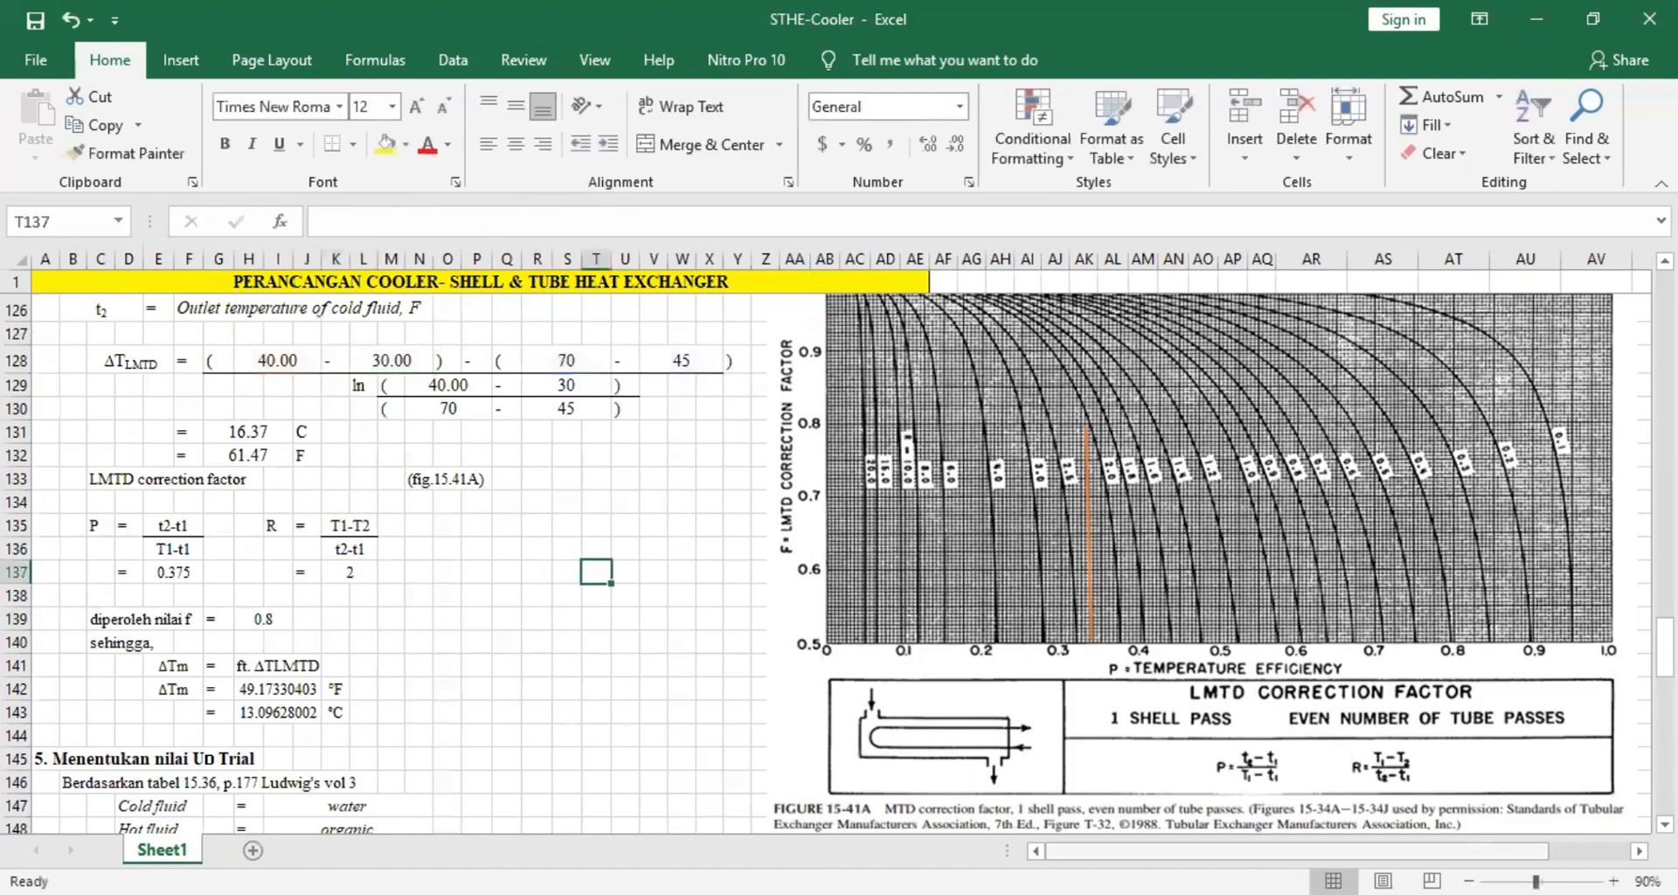
Extend the orange vertical line on the LMTD correction factor chart upward to about F = 0.88.
left_click_drag(1062, 850, 1129, 850)
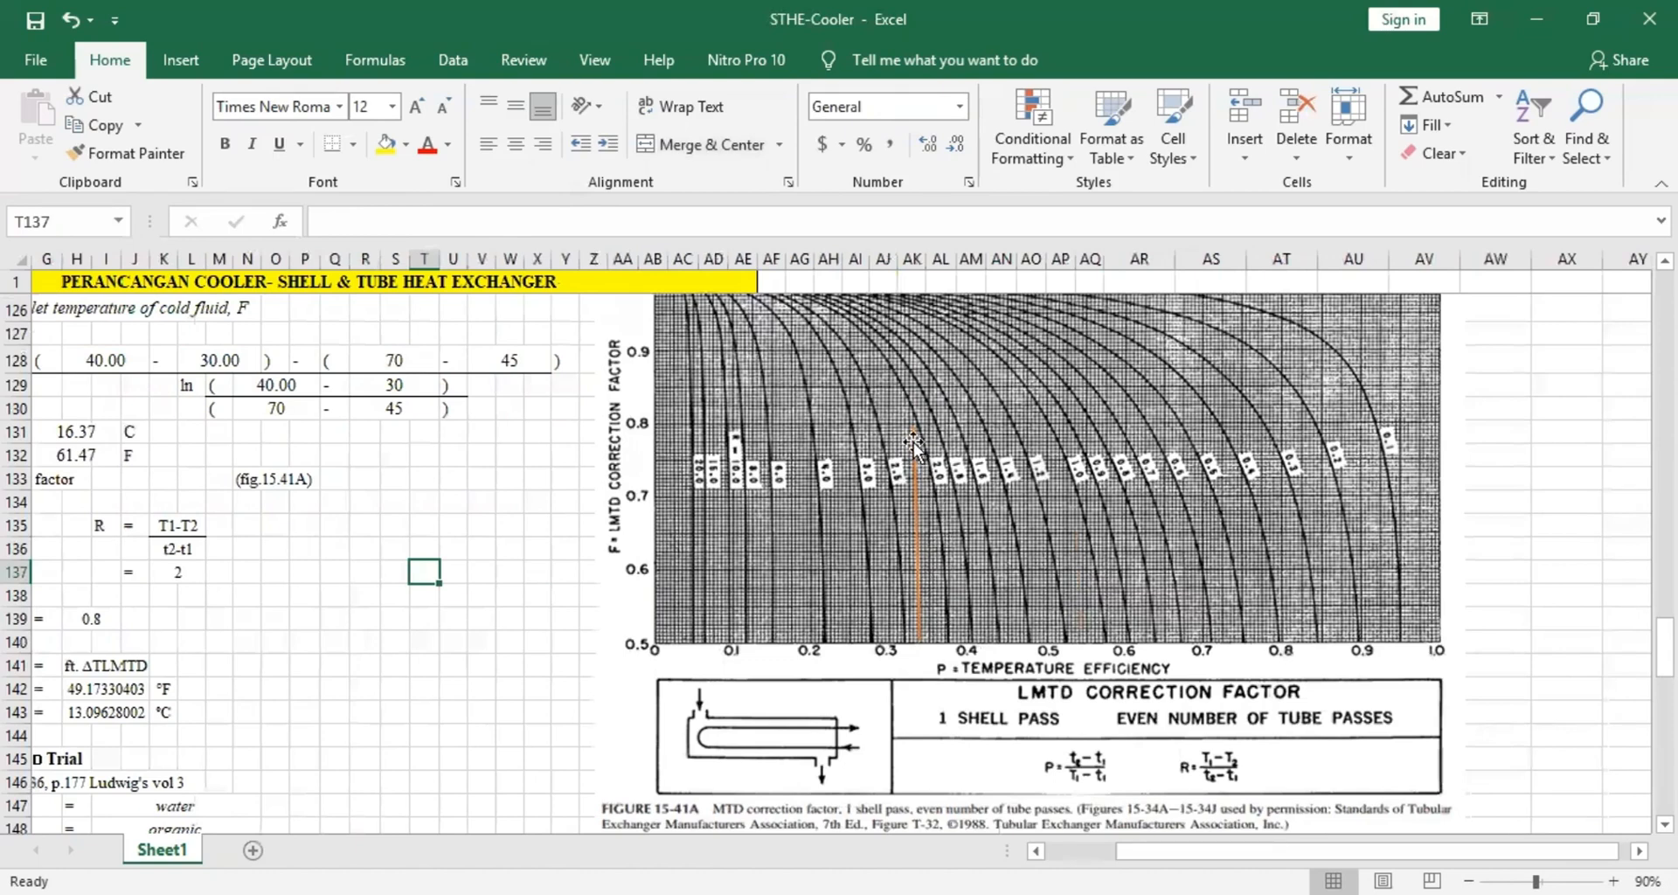
left_click_drag(920, 484, 915, 444)
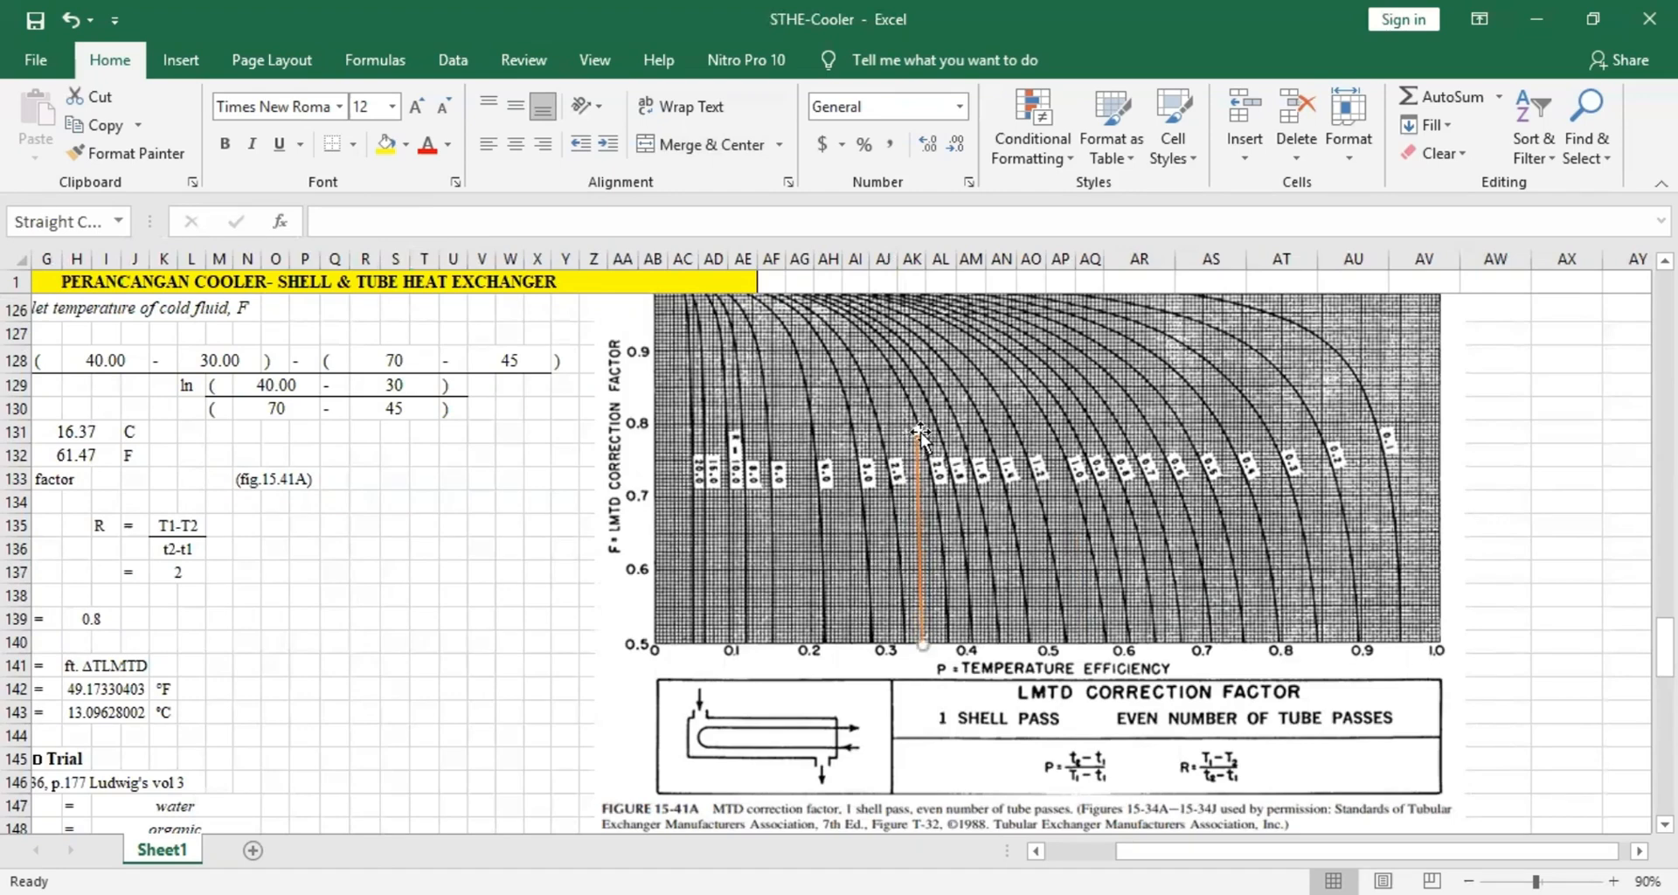
left_click_drag(915, 426, 916, 377)
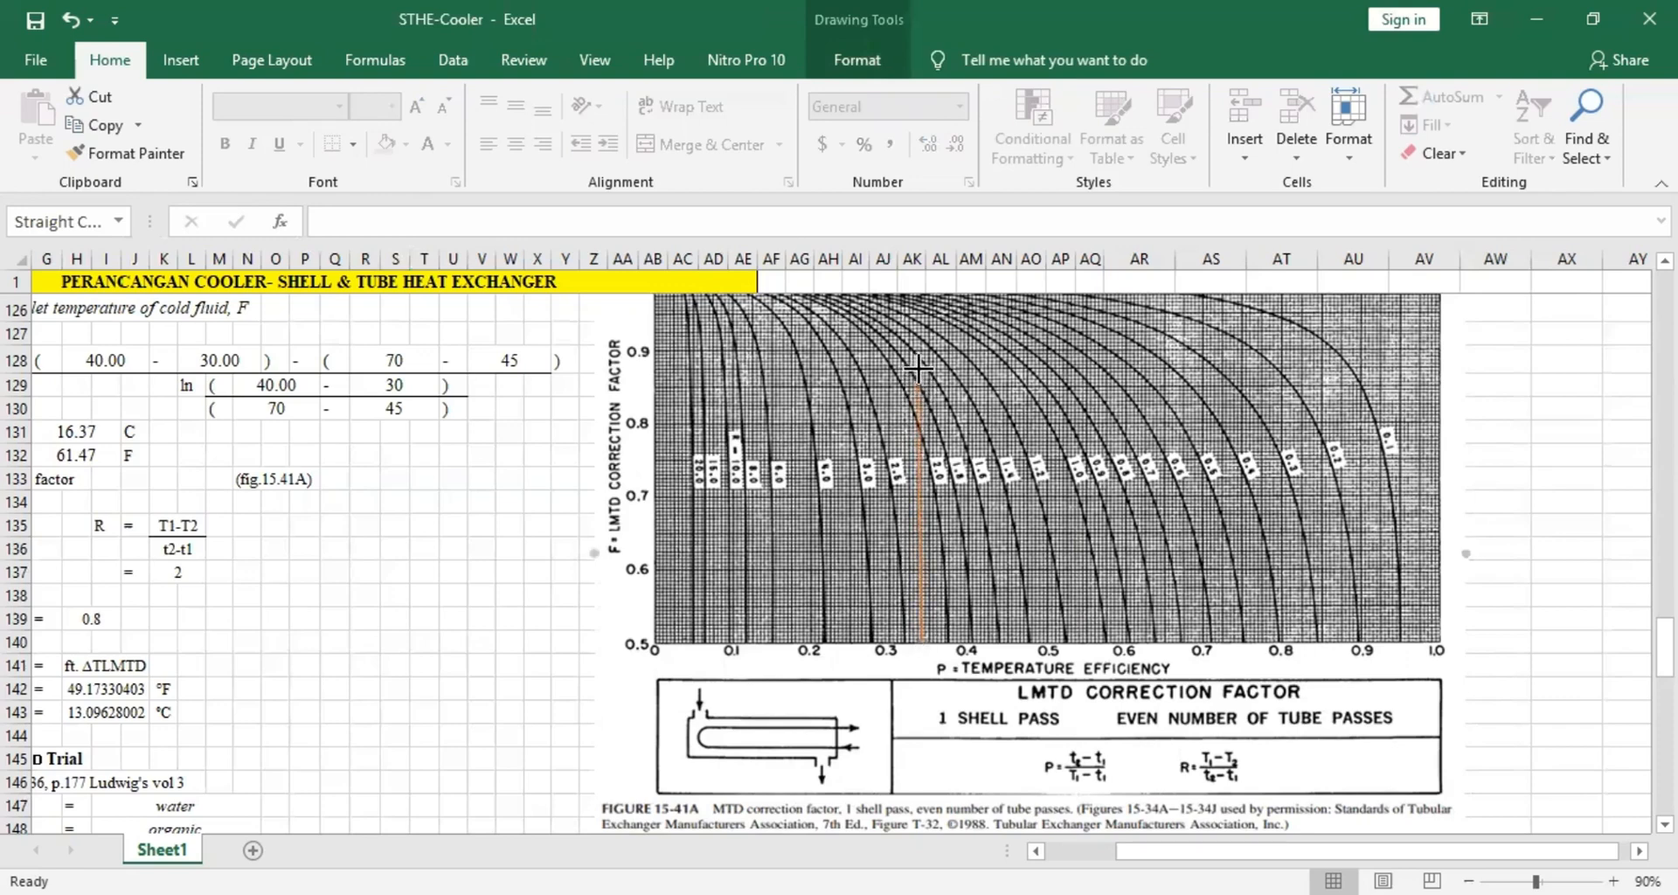
left_click_drag(915, 365, 917, 368)
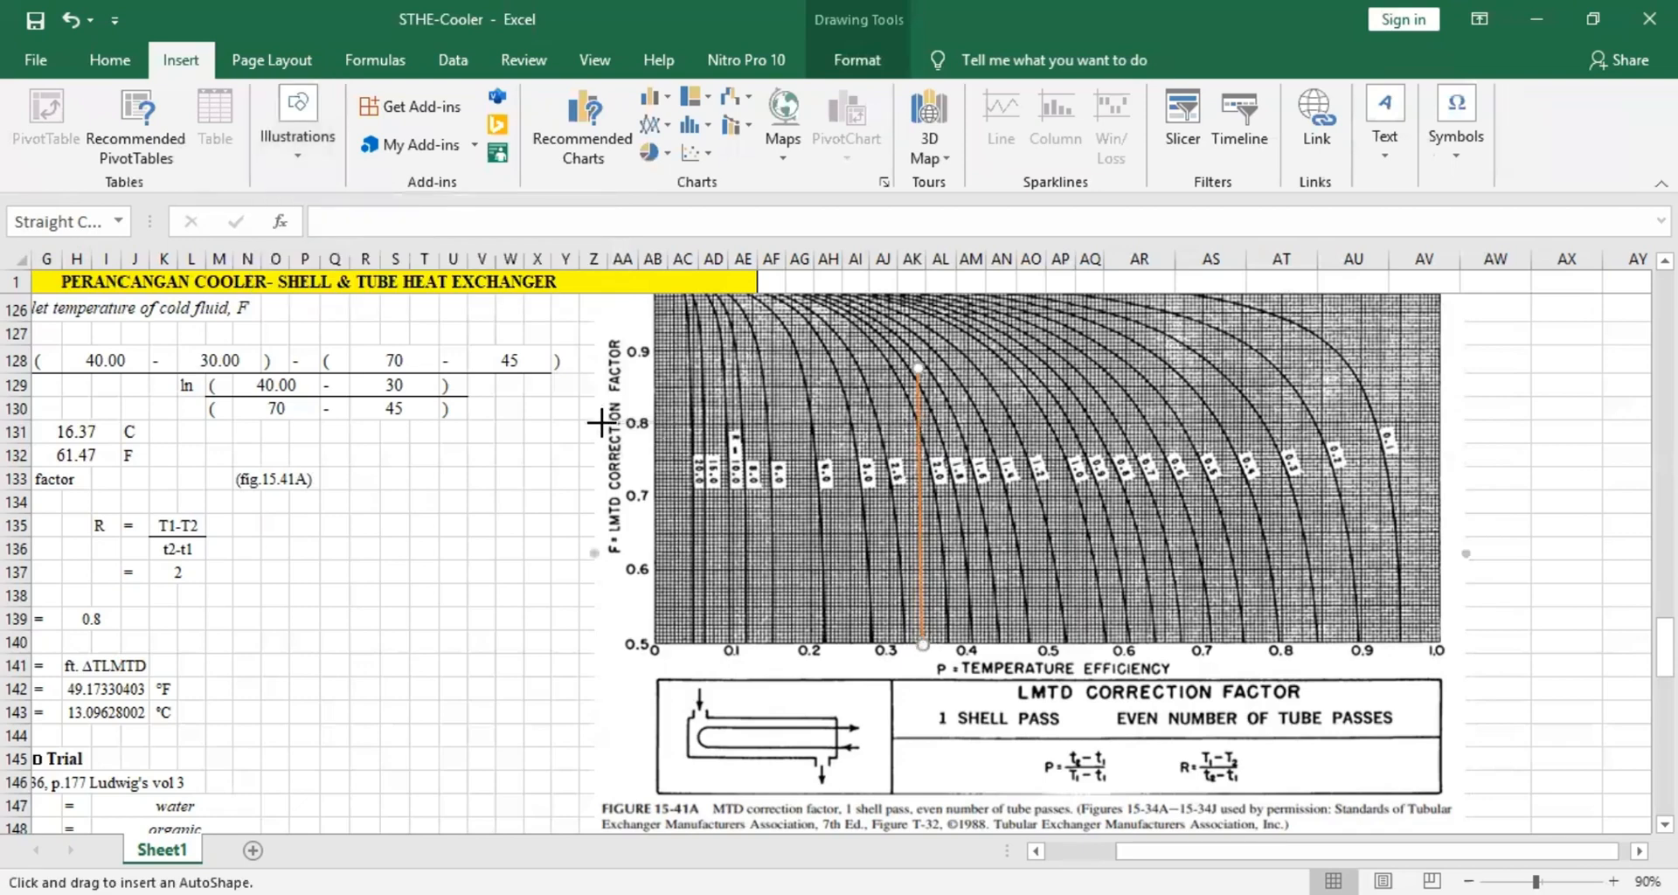
Draw a horizontal line about 3.47" long across the chart at F = 0.8, reaching the orange line, and style it black.
left_click_drag(560, 420, 560, 423)
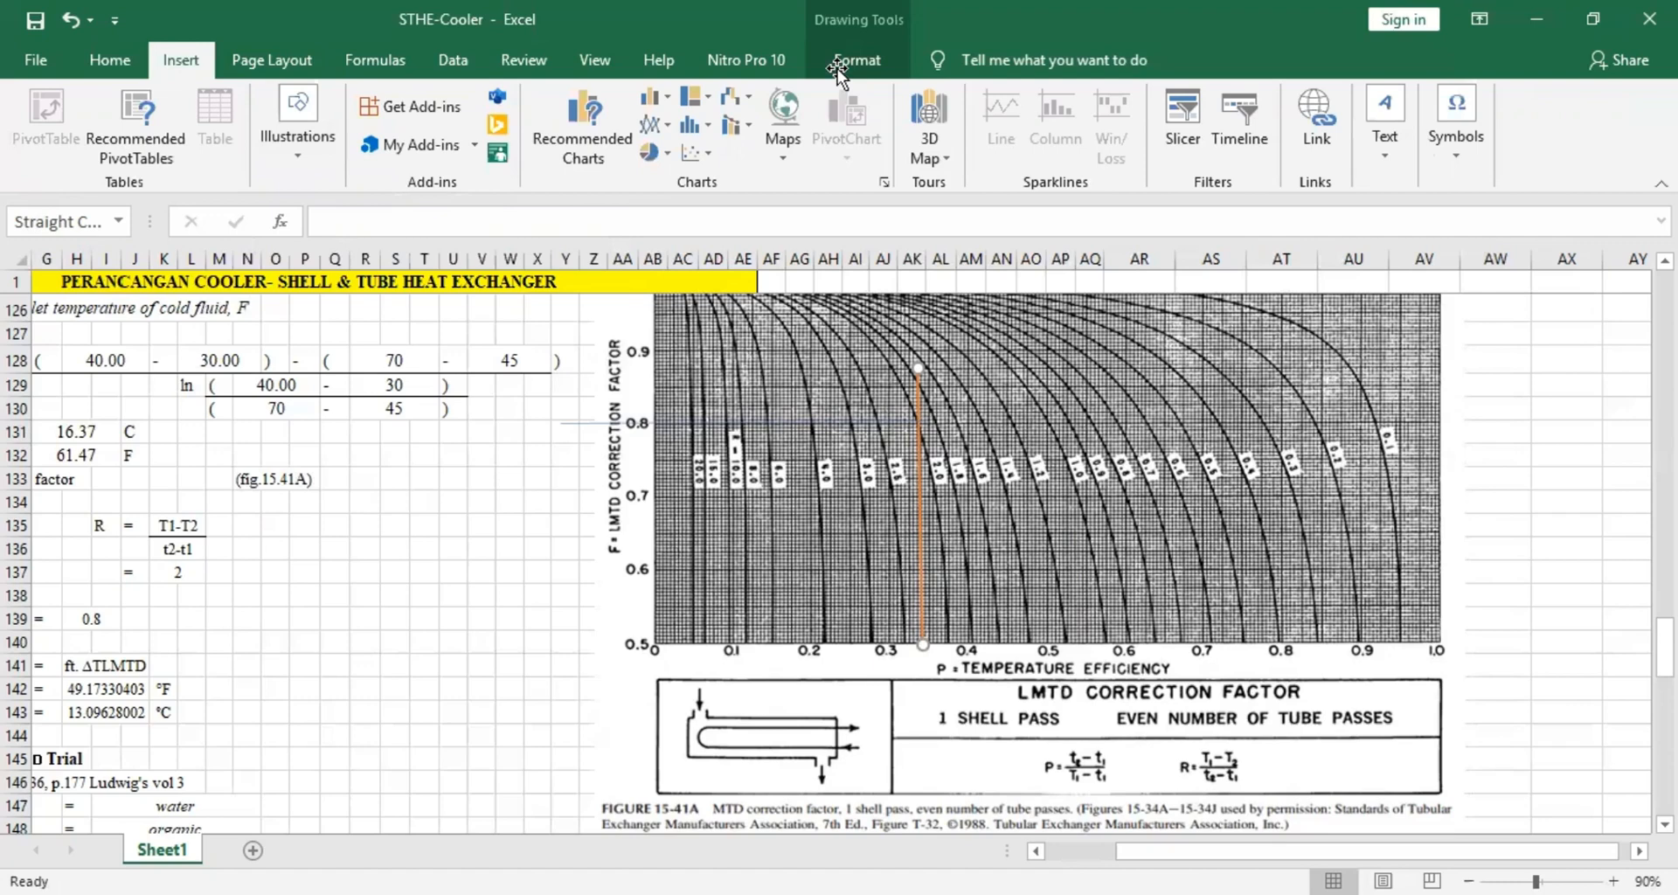
left_click(837, 67)
left_click(765, 423)
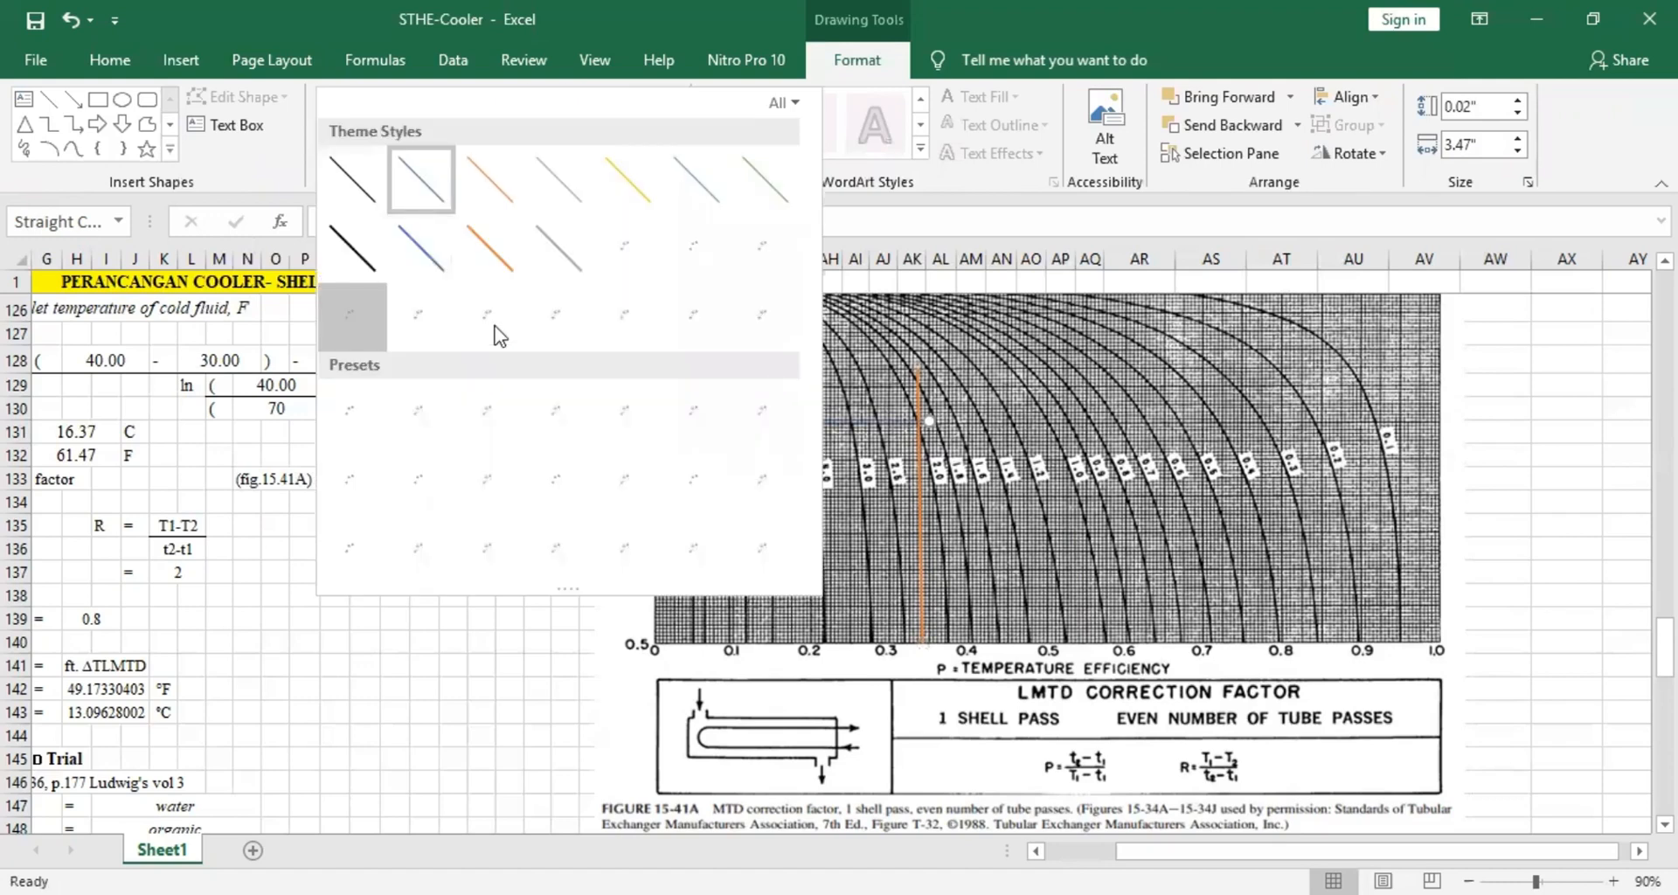
left_click(496, 334)
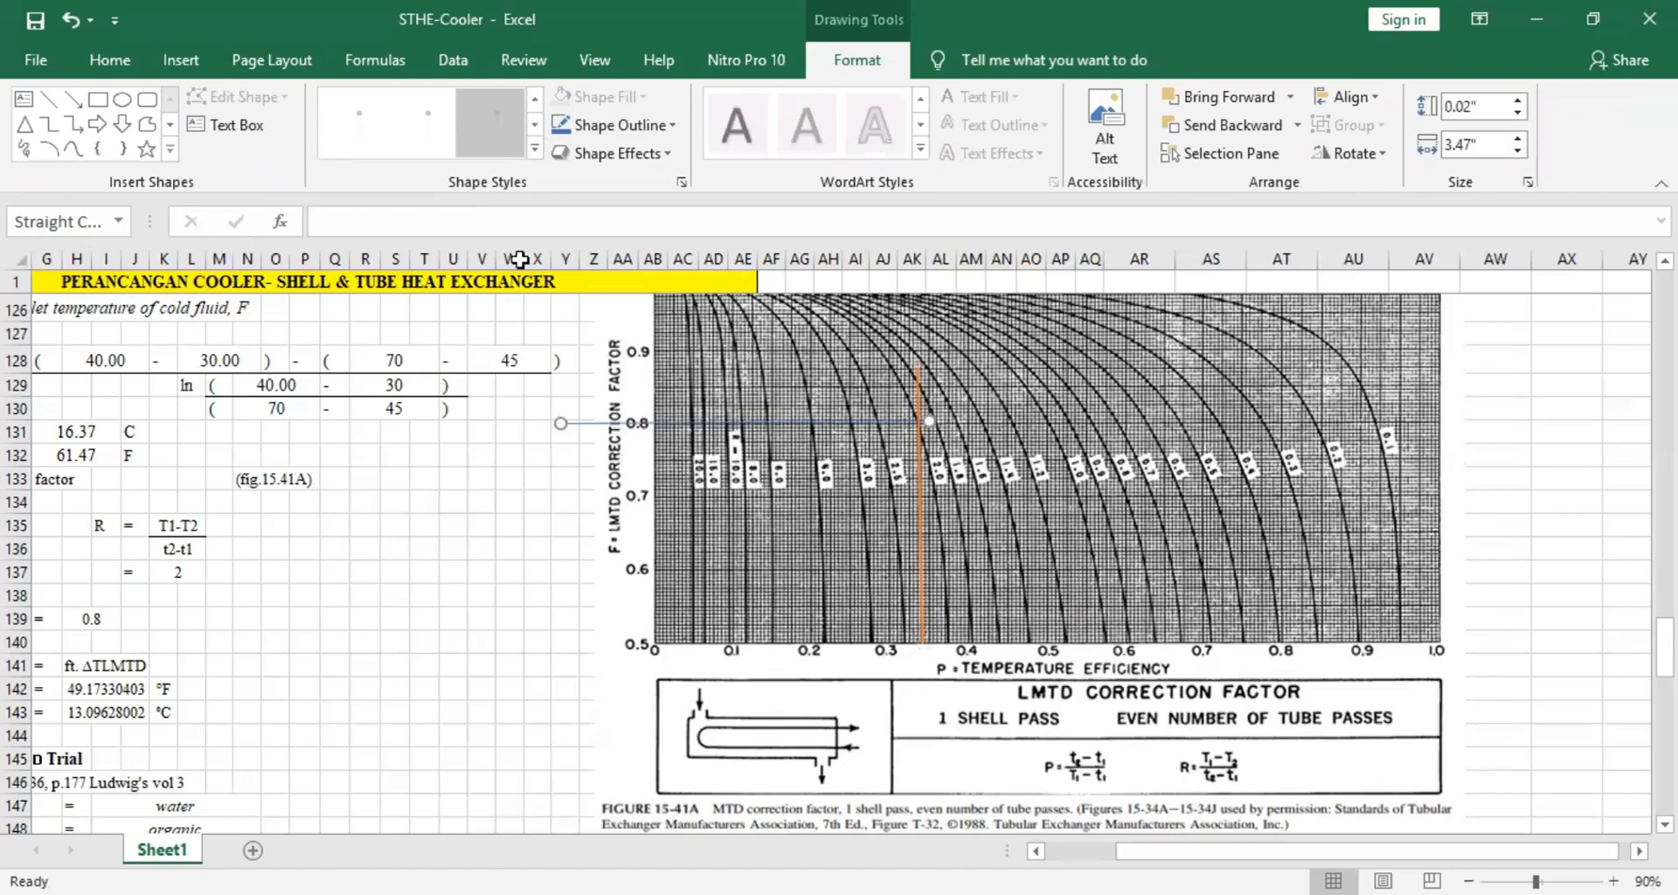
key("Escape")
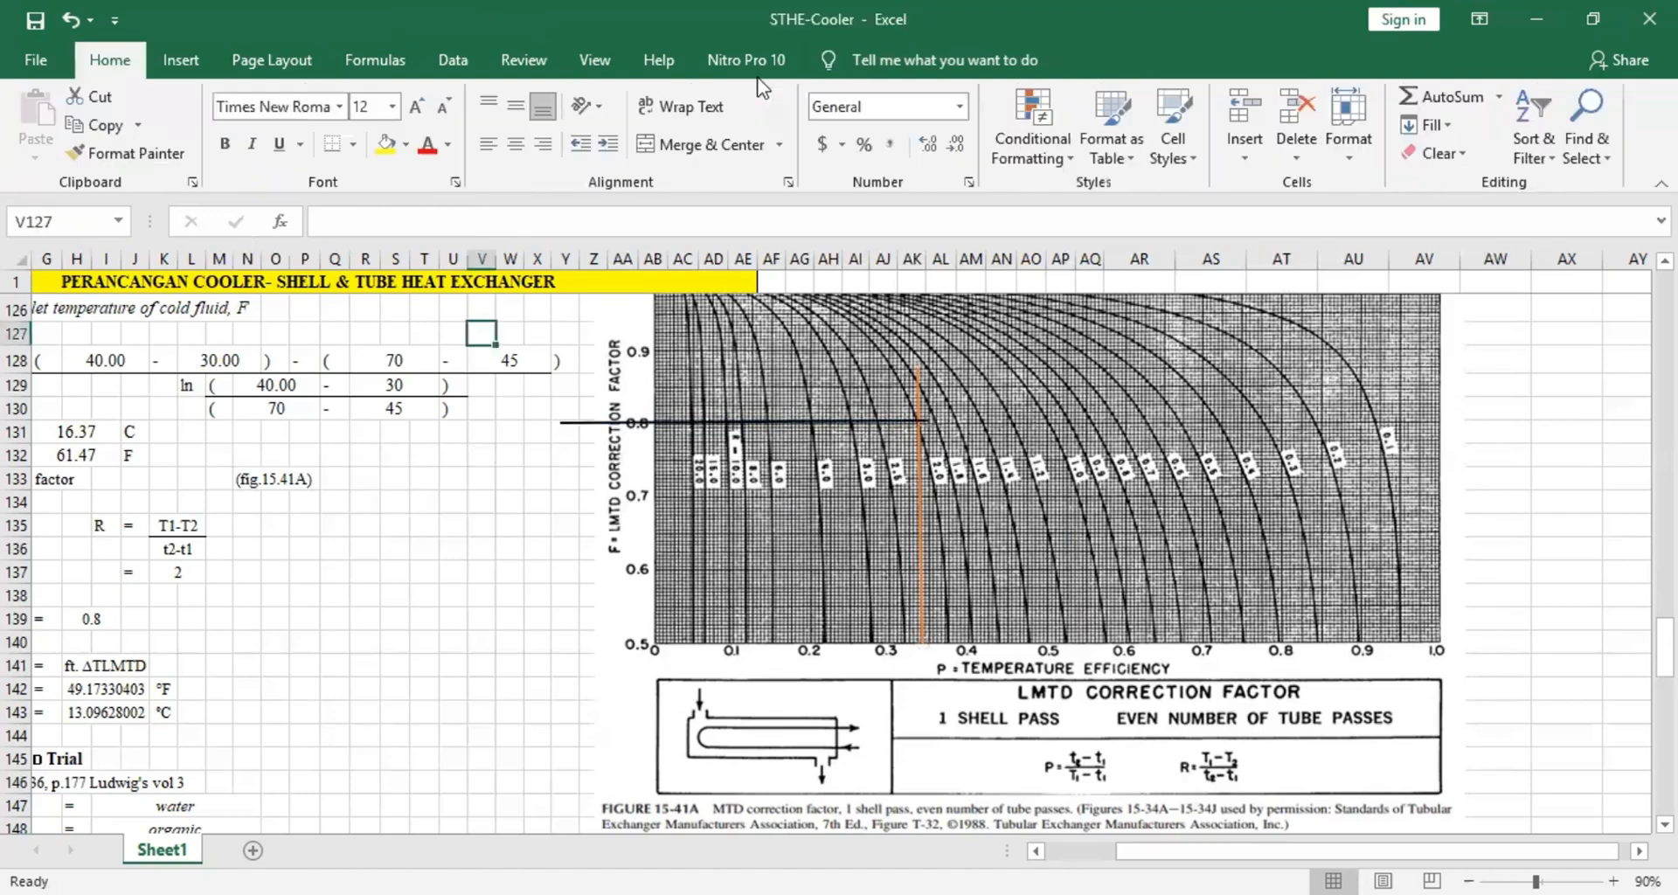
left_click(662, 420)
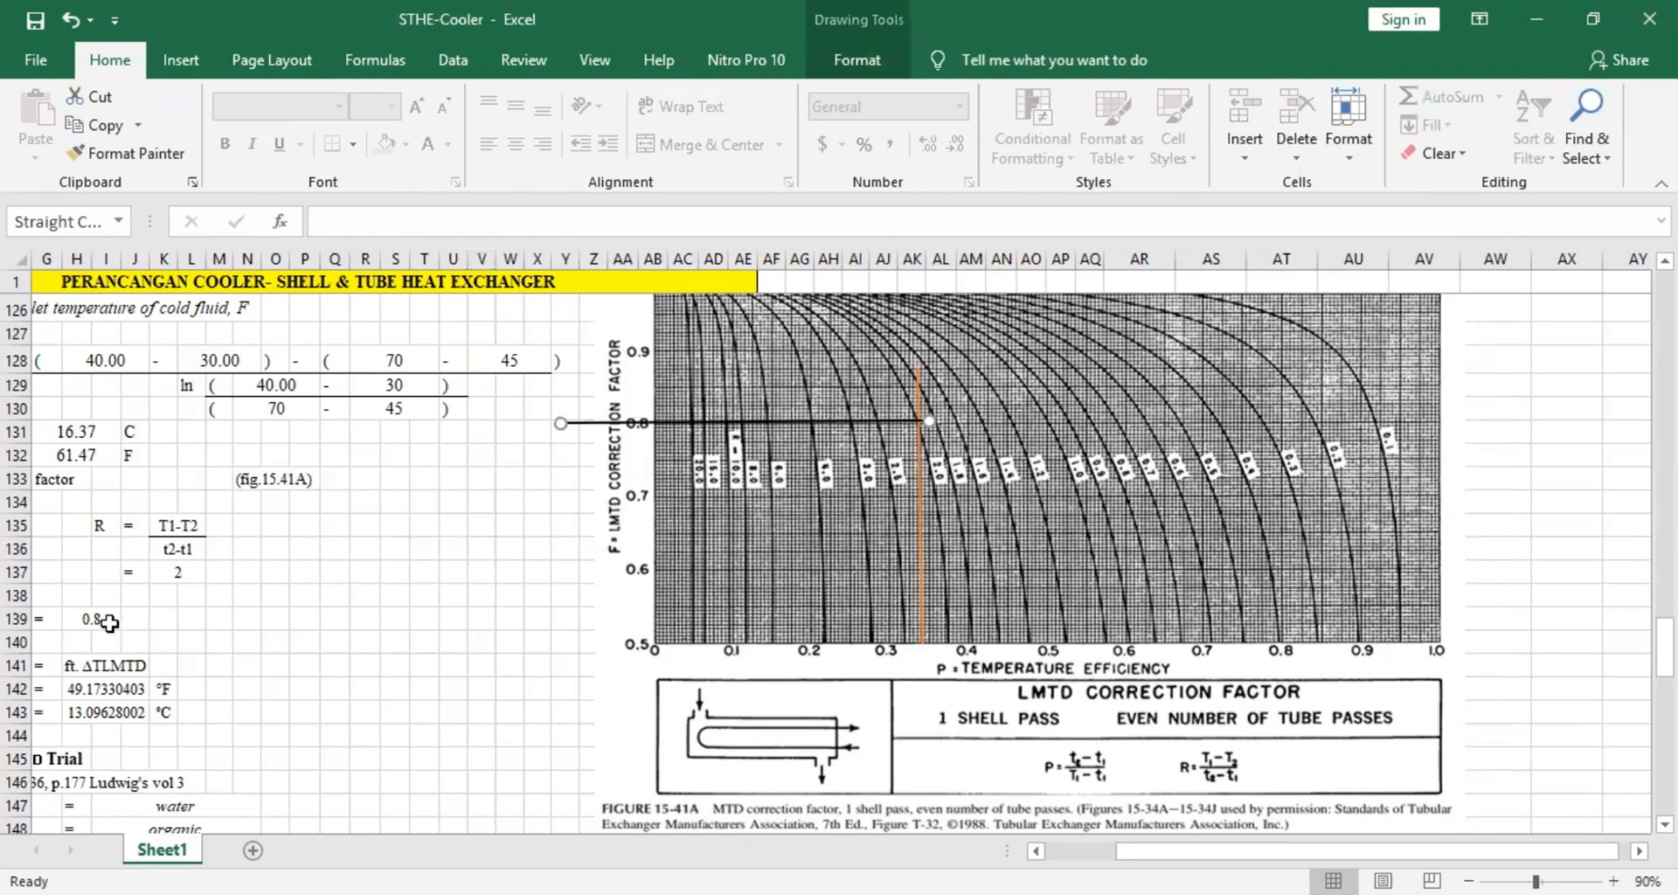
Review the correction factor f entry and the ΔTm = ft. ΔTLMTD relation below it.
scroll(105, 620, "left", 3)
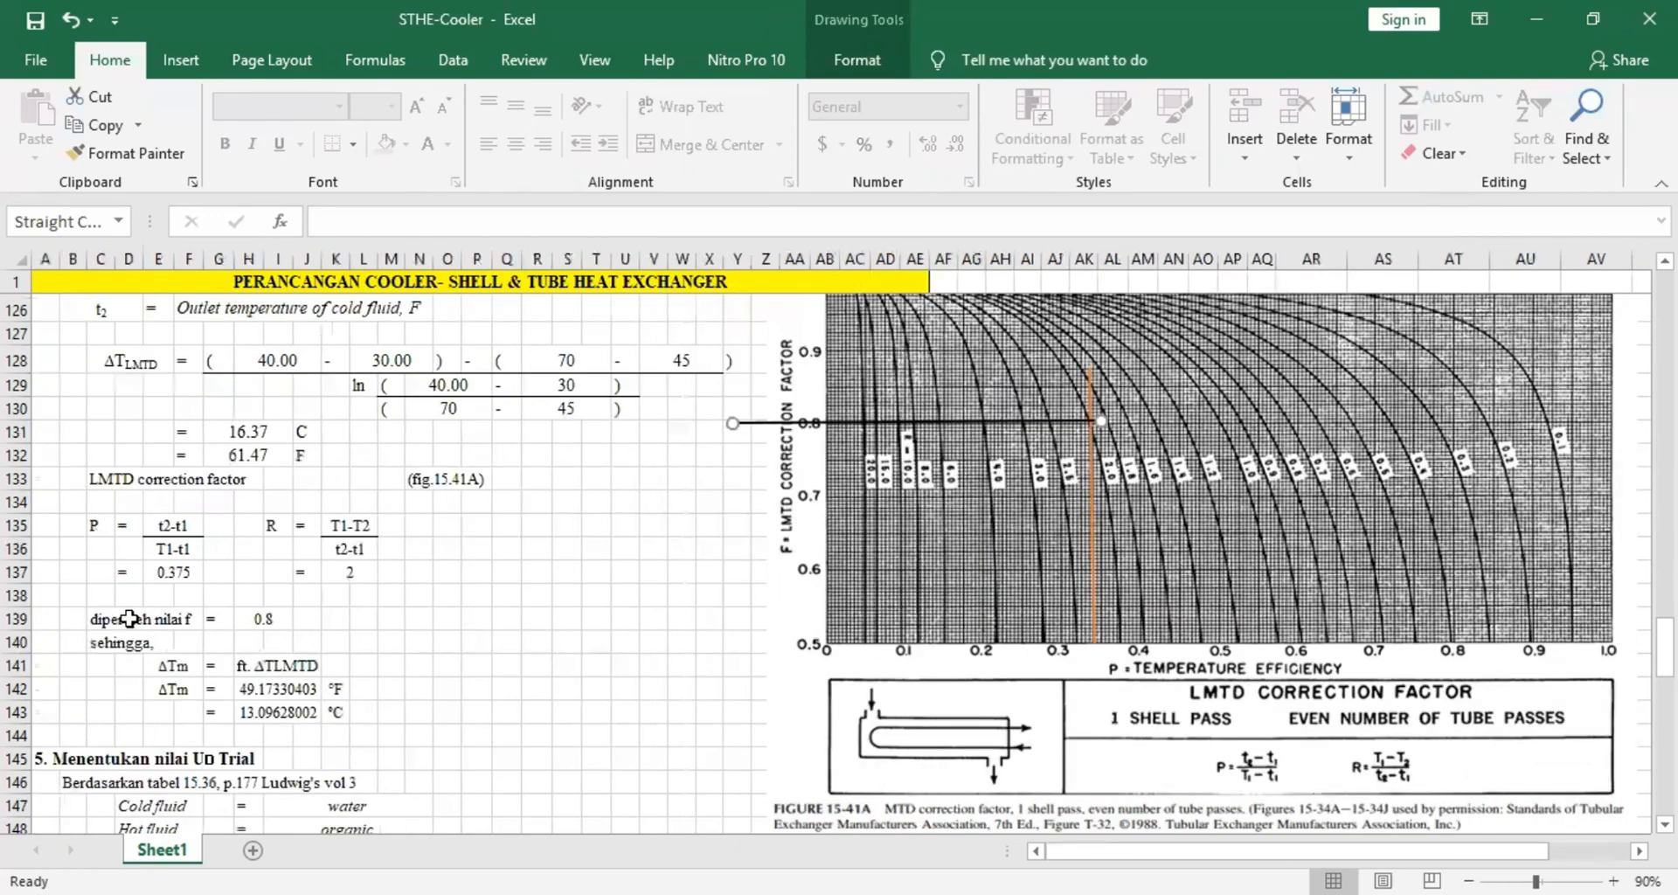
left_click(269, 616)
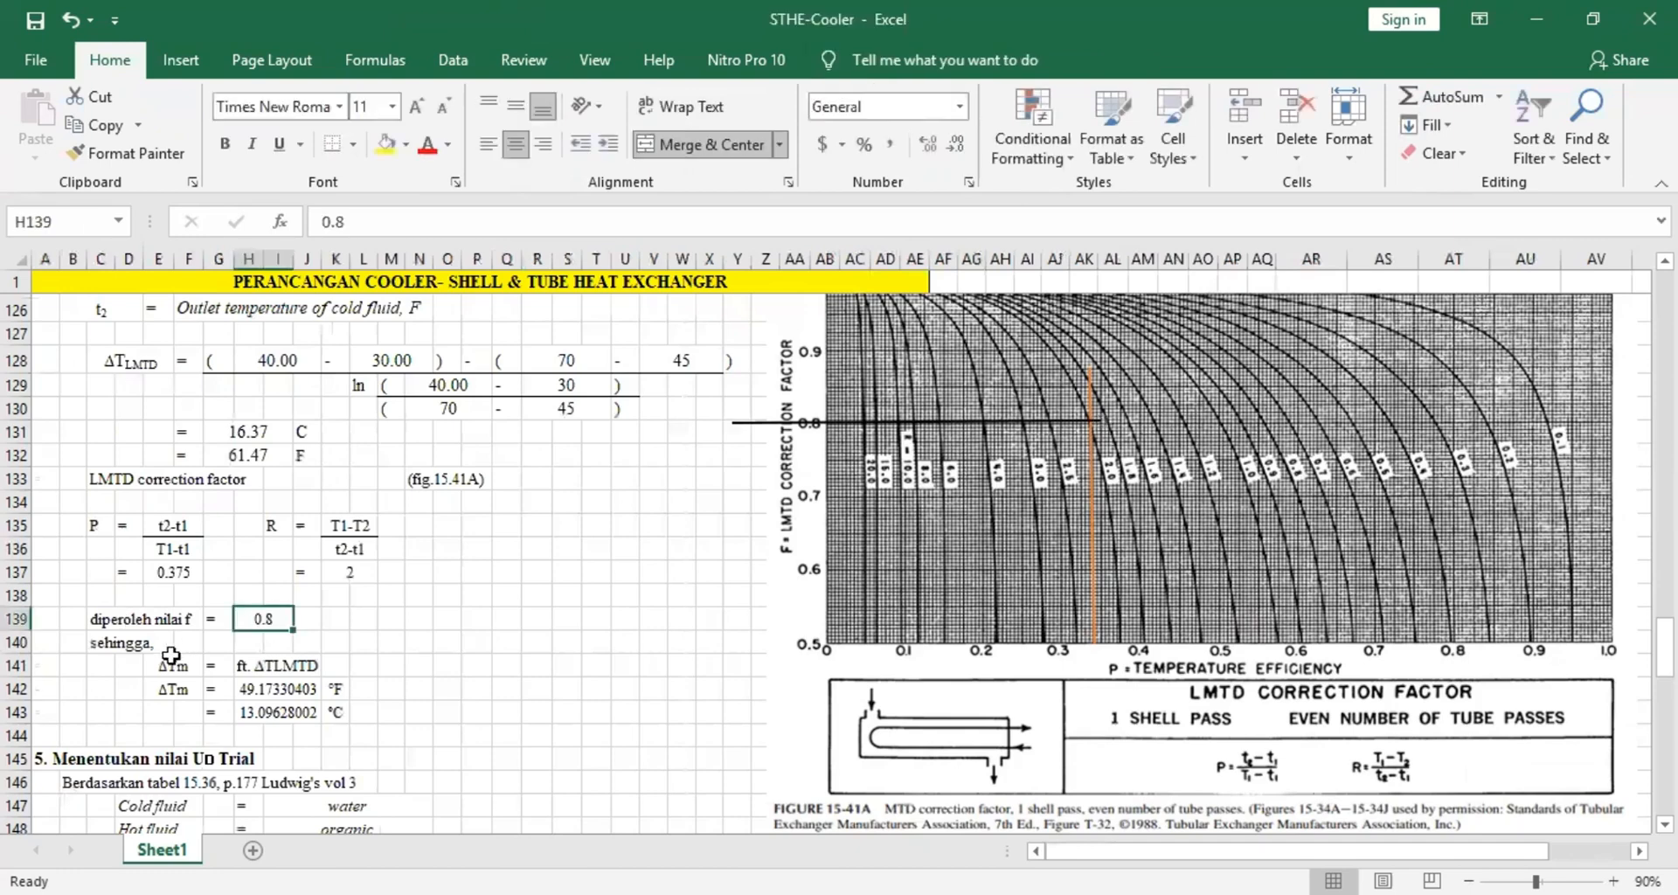
left_click(169, 666)
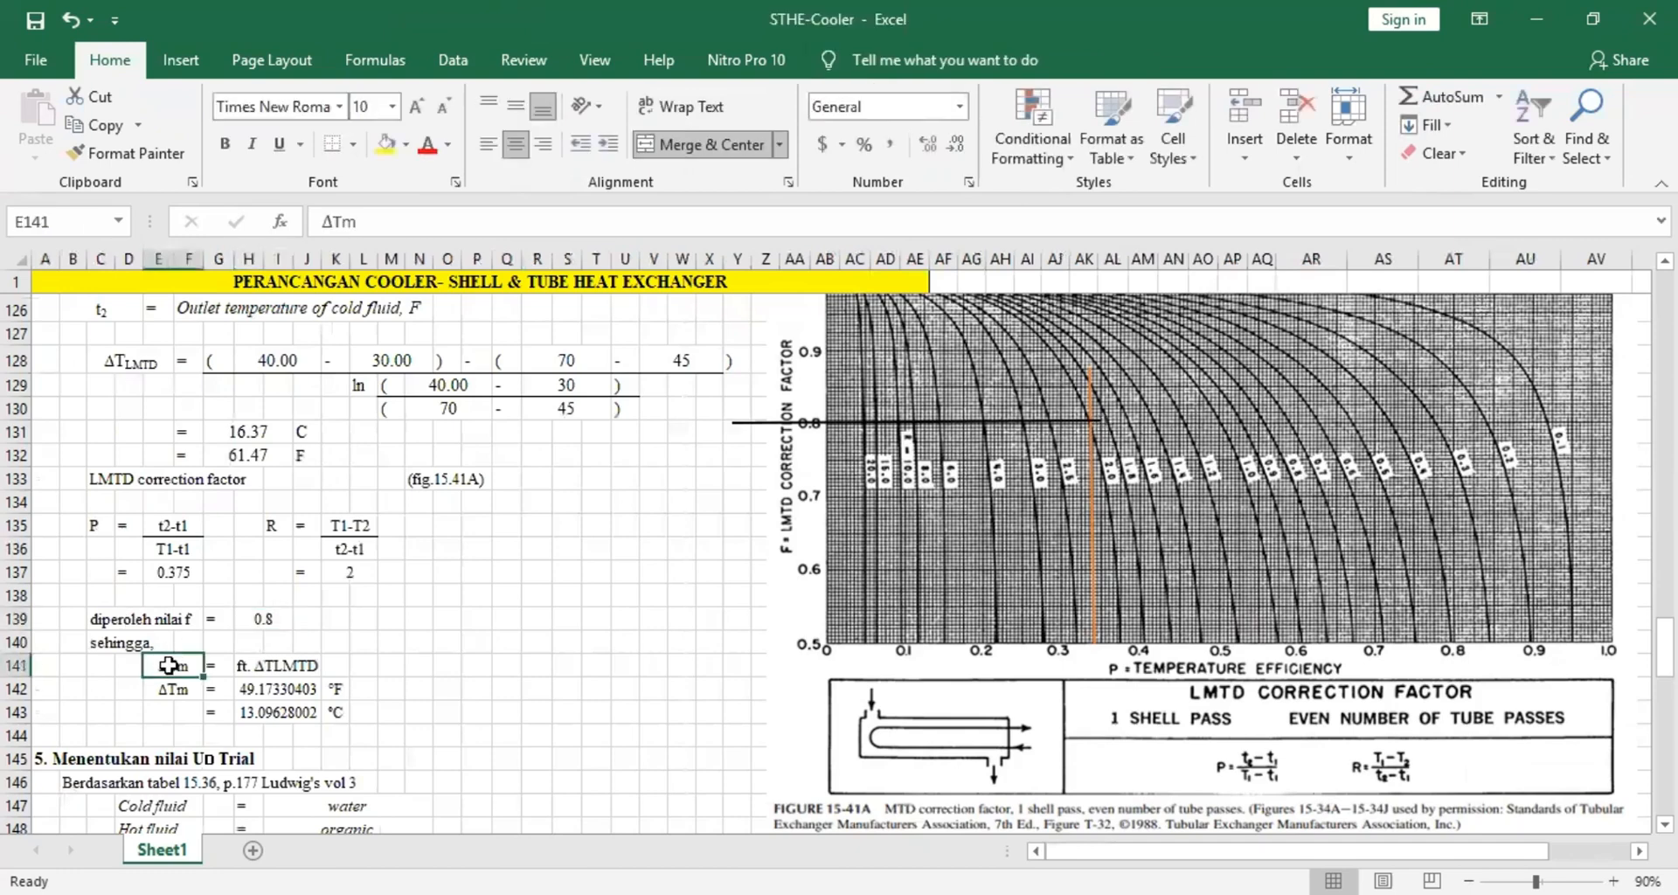
left_click(238, 665)
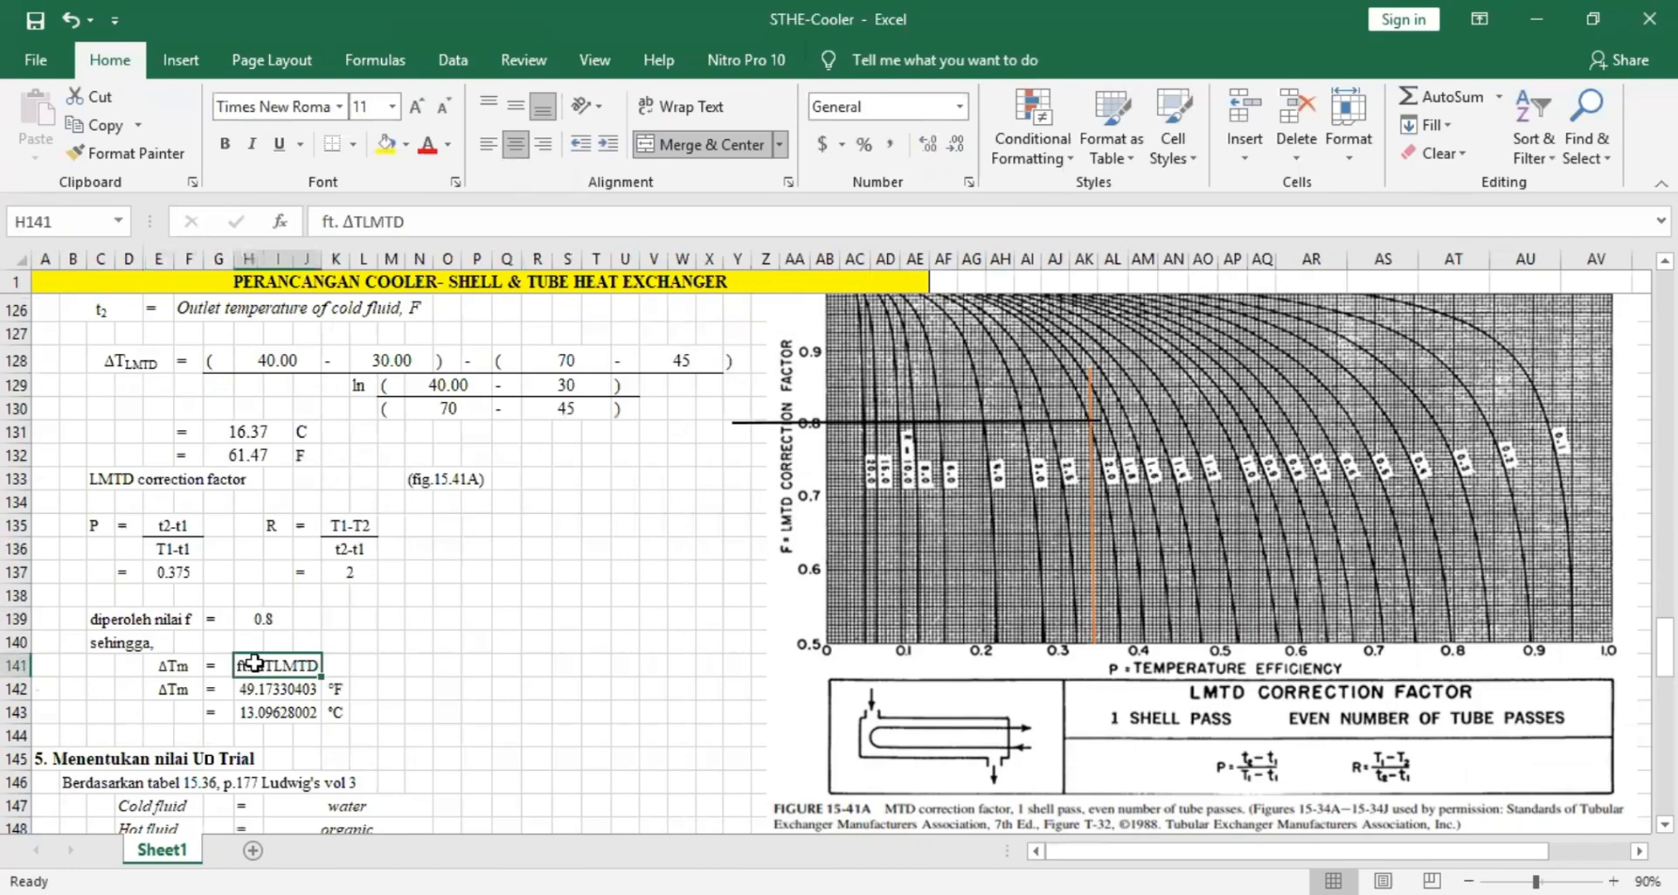
left_click(566, 625)
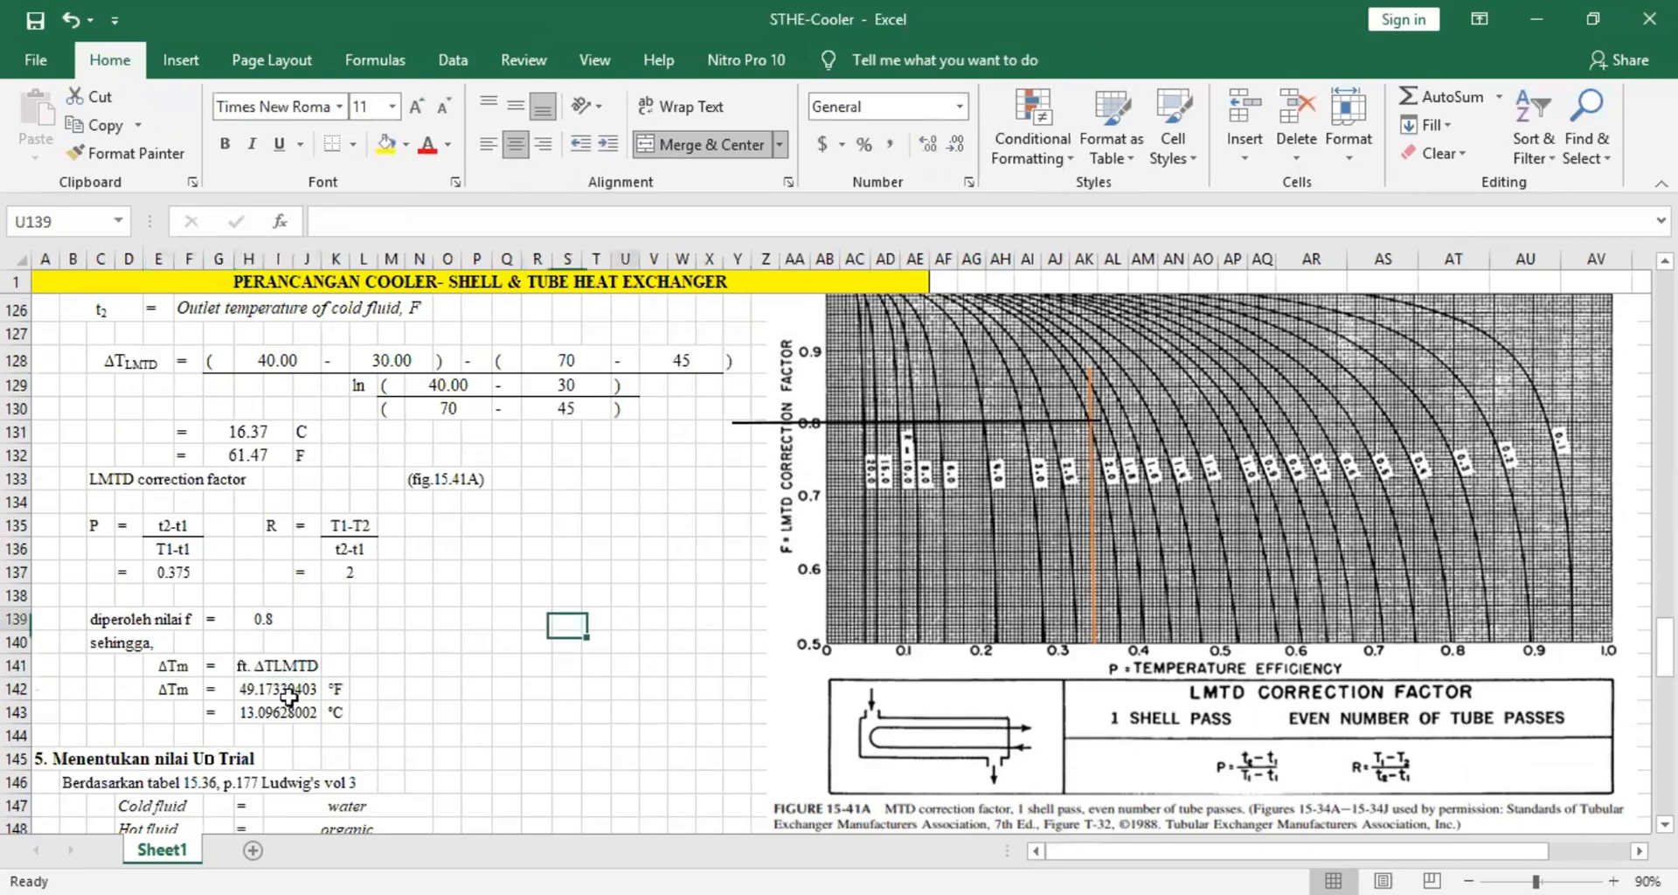
Check the ΔTm formulas in °F and °C and the ΔTLMTD cells they refer to.
left_click(277, 692)
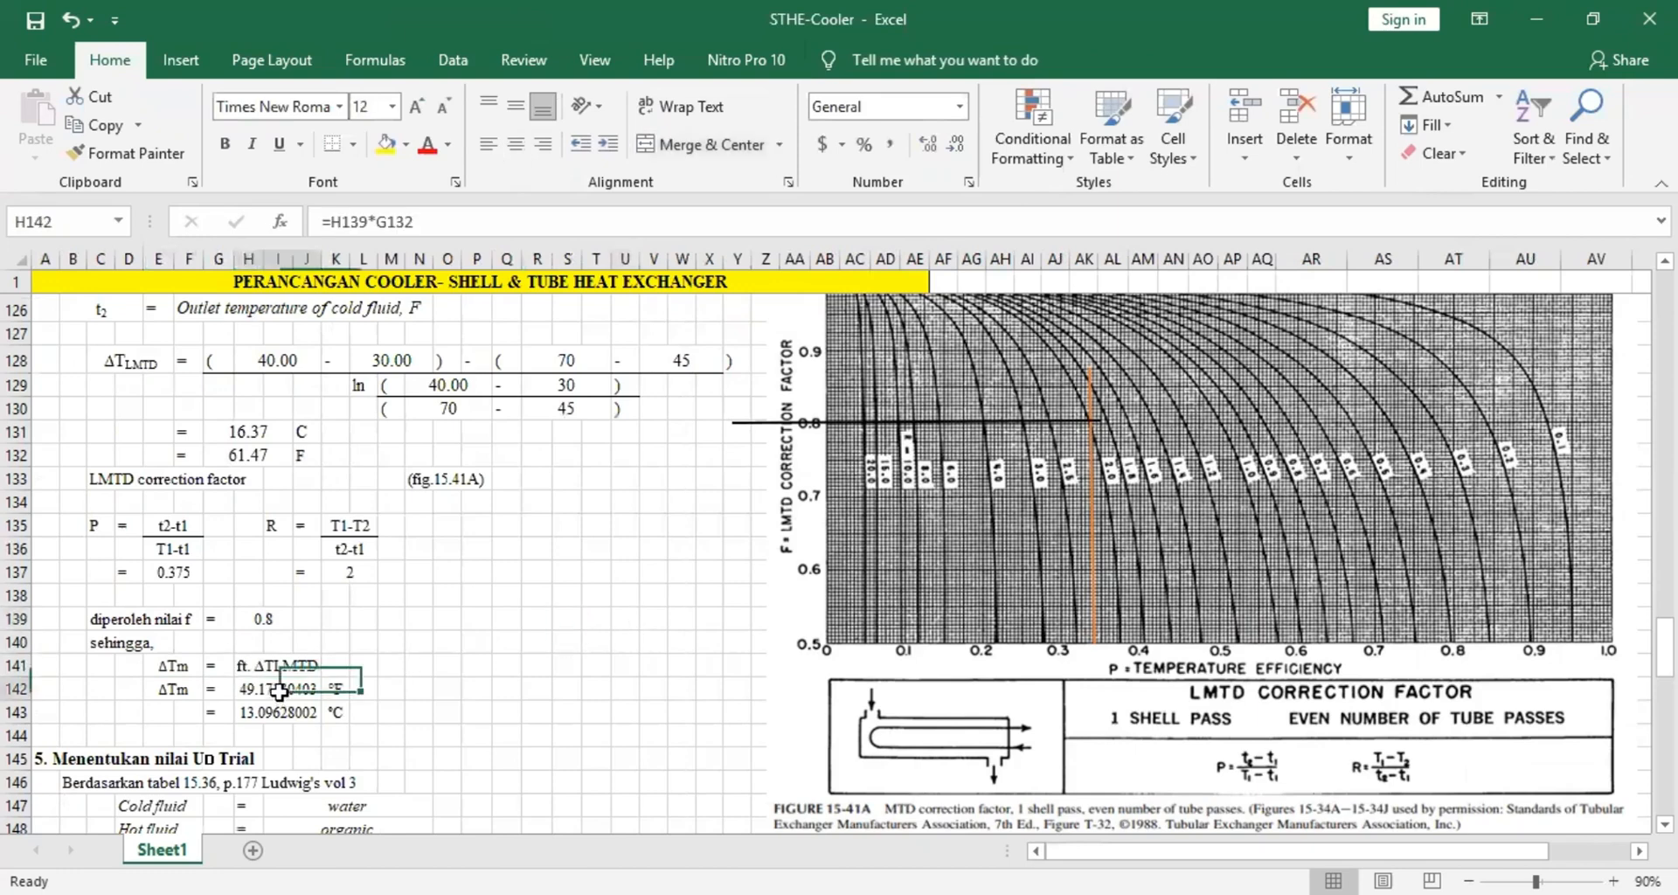
left_click(462, 221)
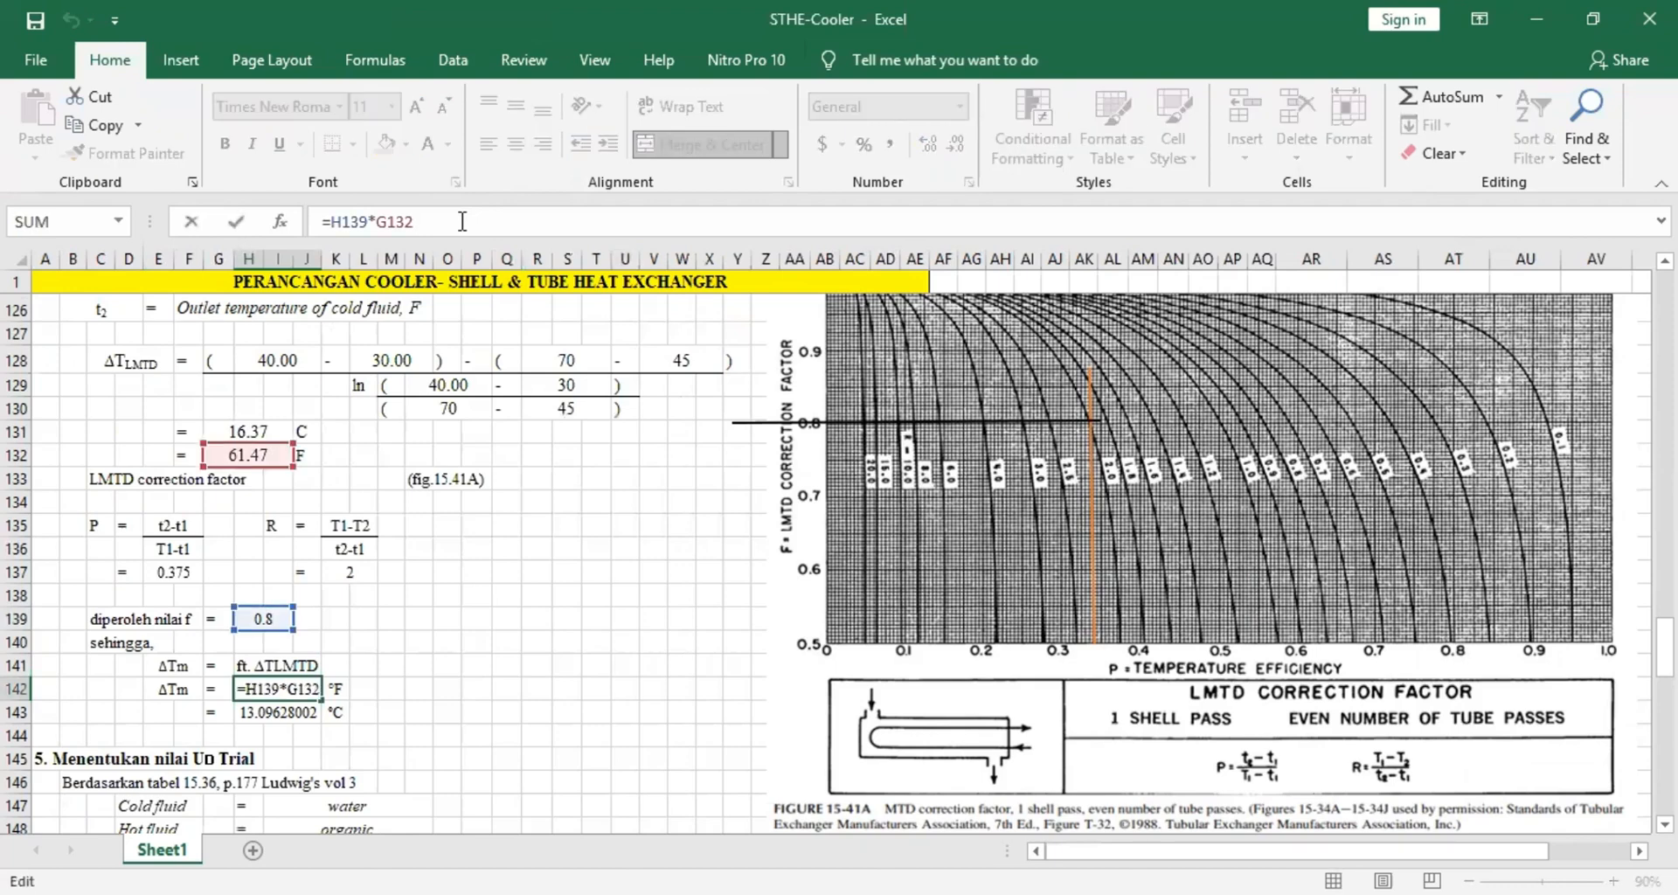
left_click(421, 636)
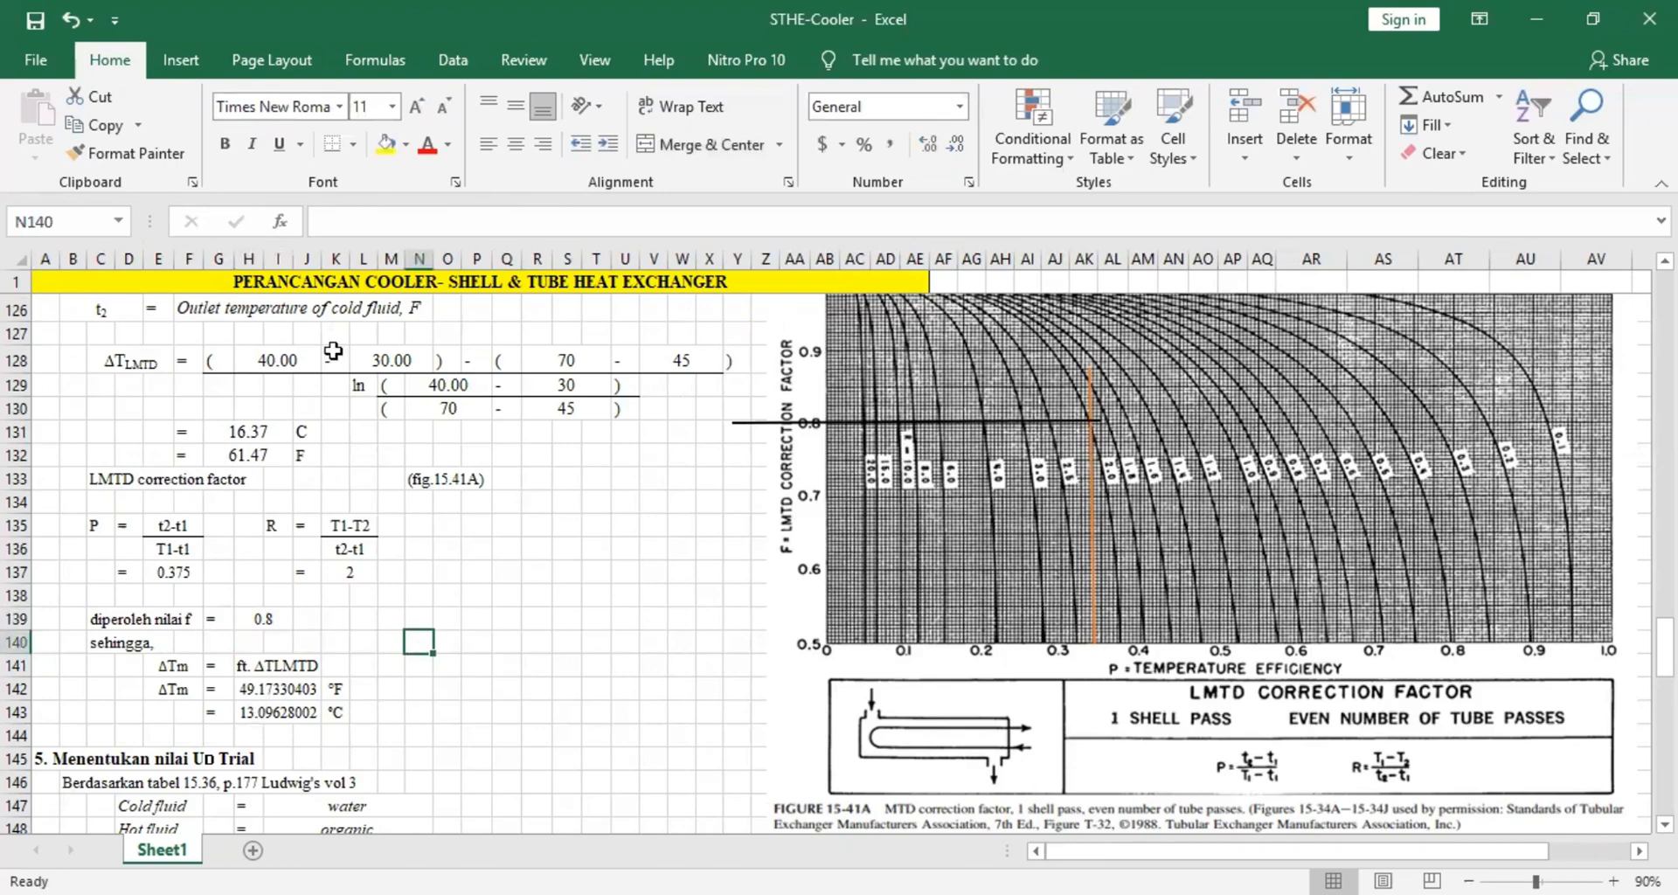
left_click(242, 425)
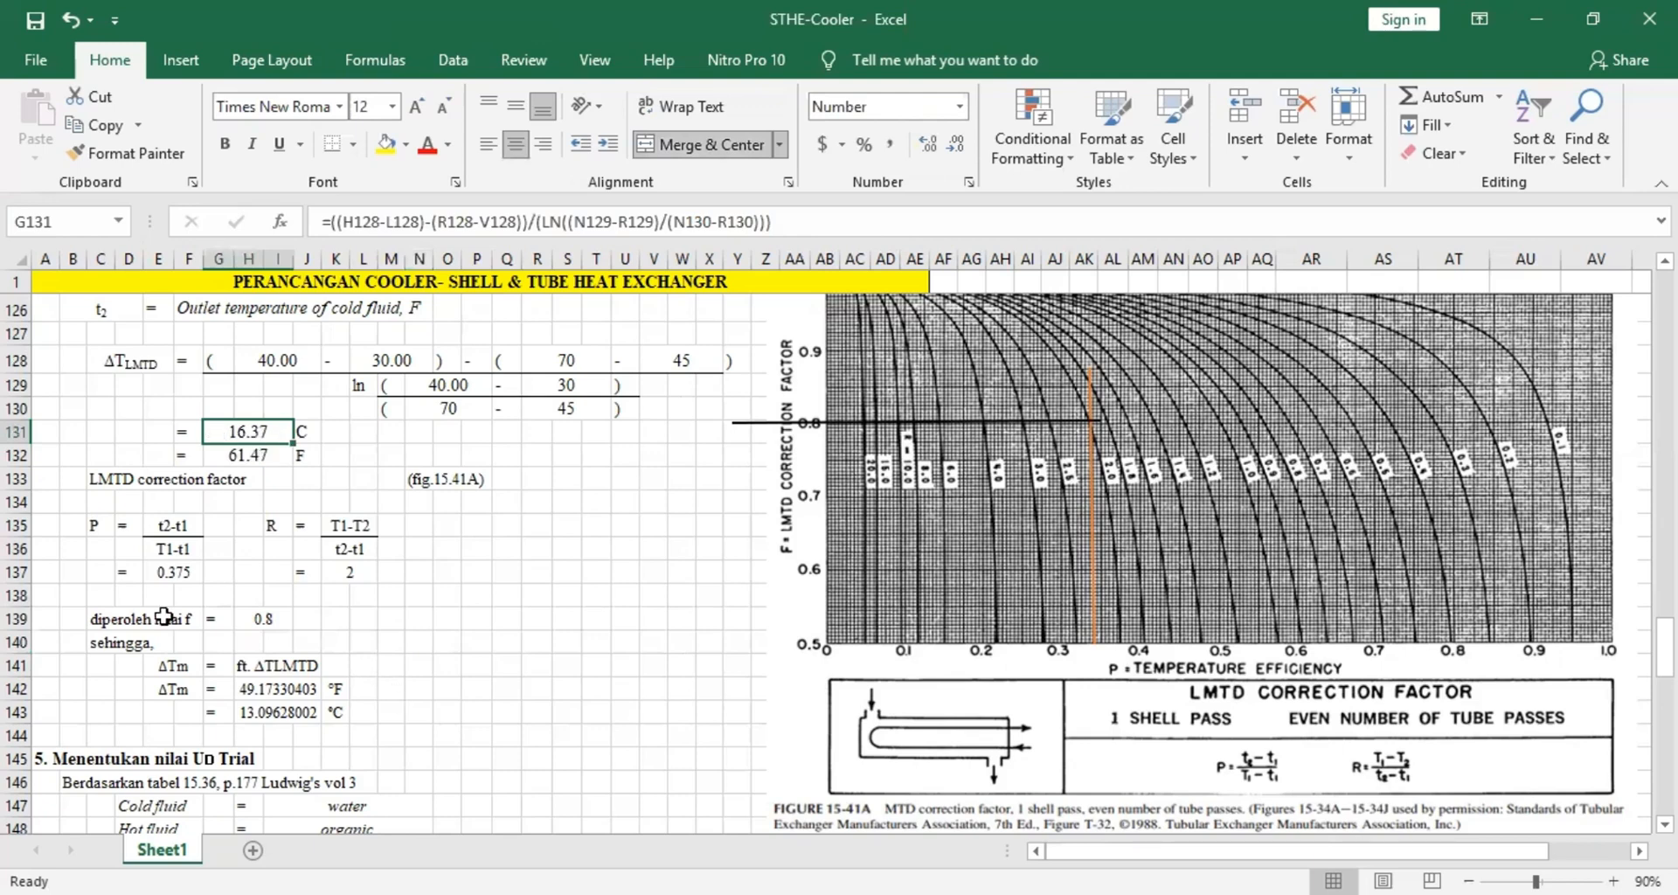
left_click(276, 710)
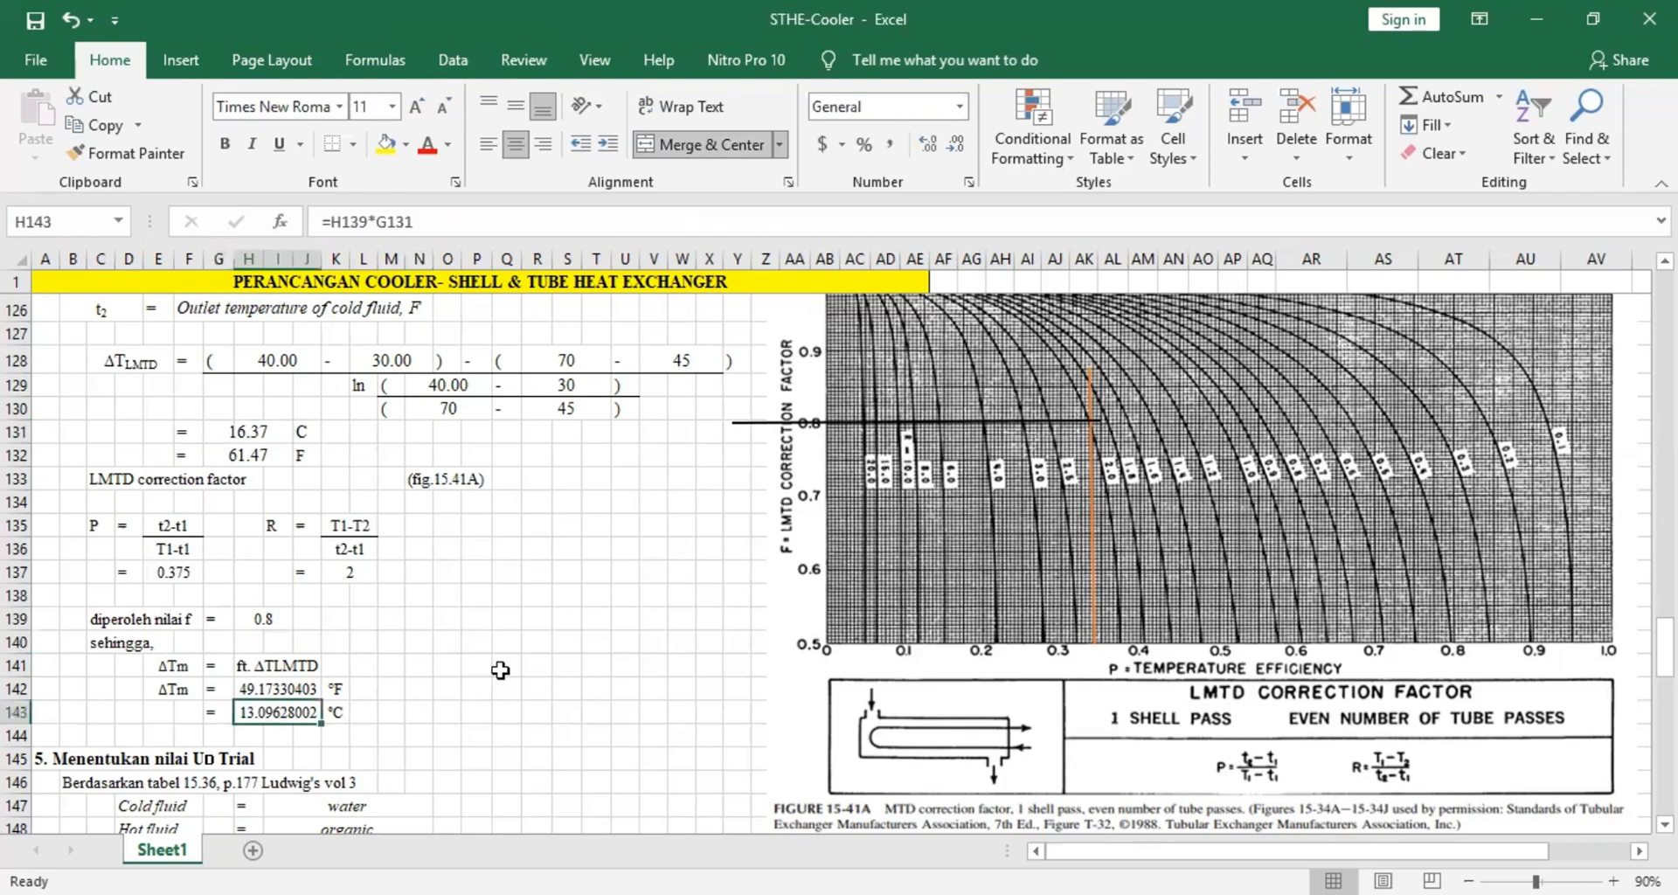
left_click(498, 665)
Examine the heading of section 5 on determining the trial UD value, focusing on the term UD.
scroll(495, 666, "up", 2)
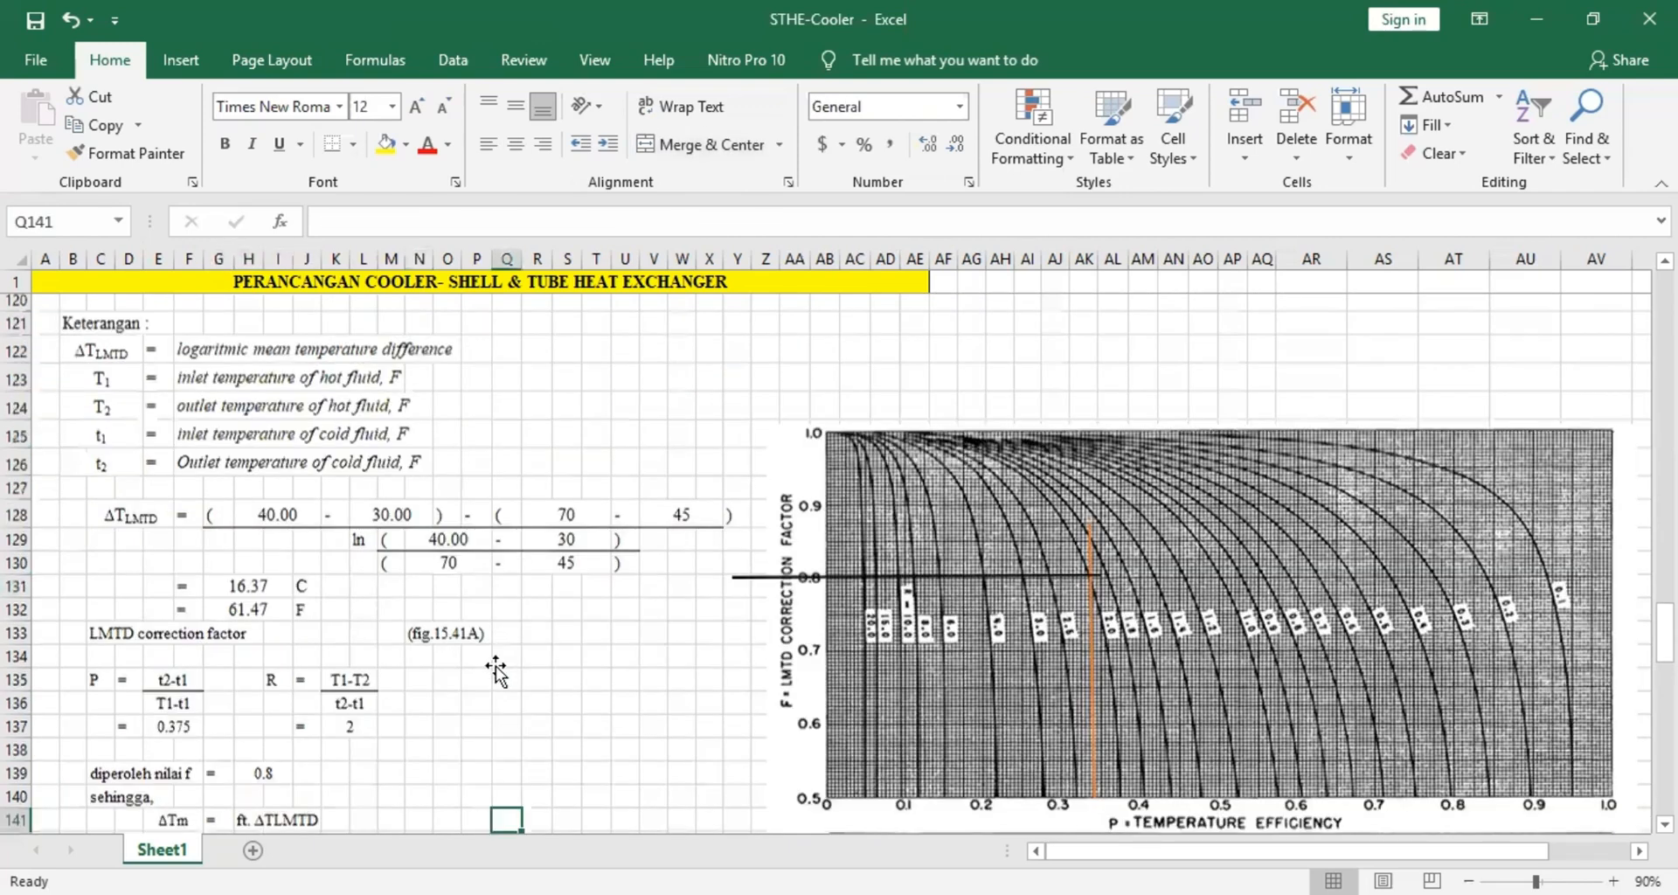
scroll(495, 666, "down", 4)
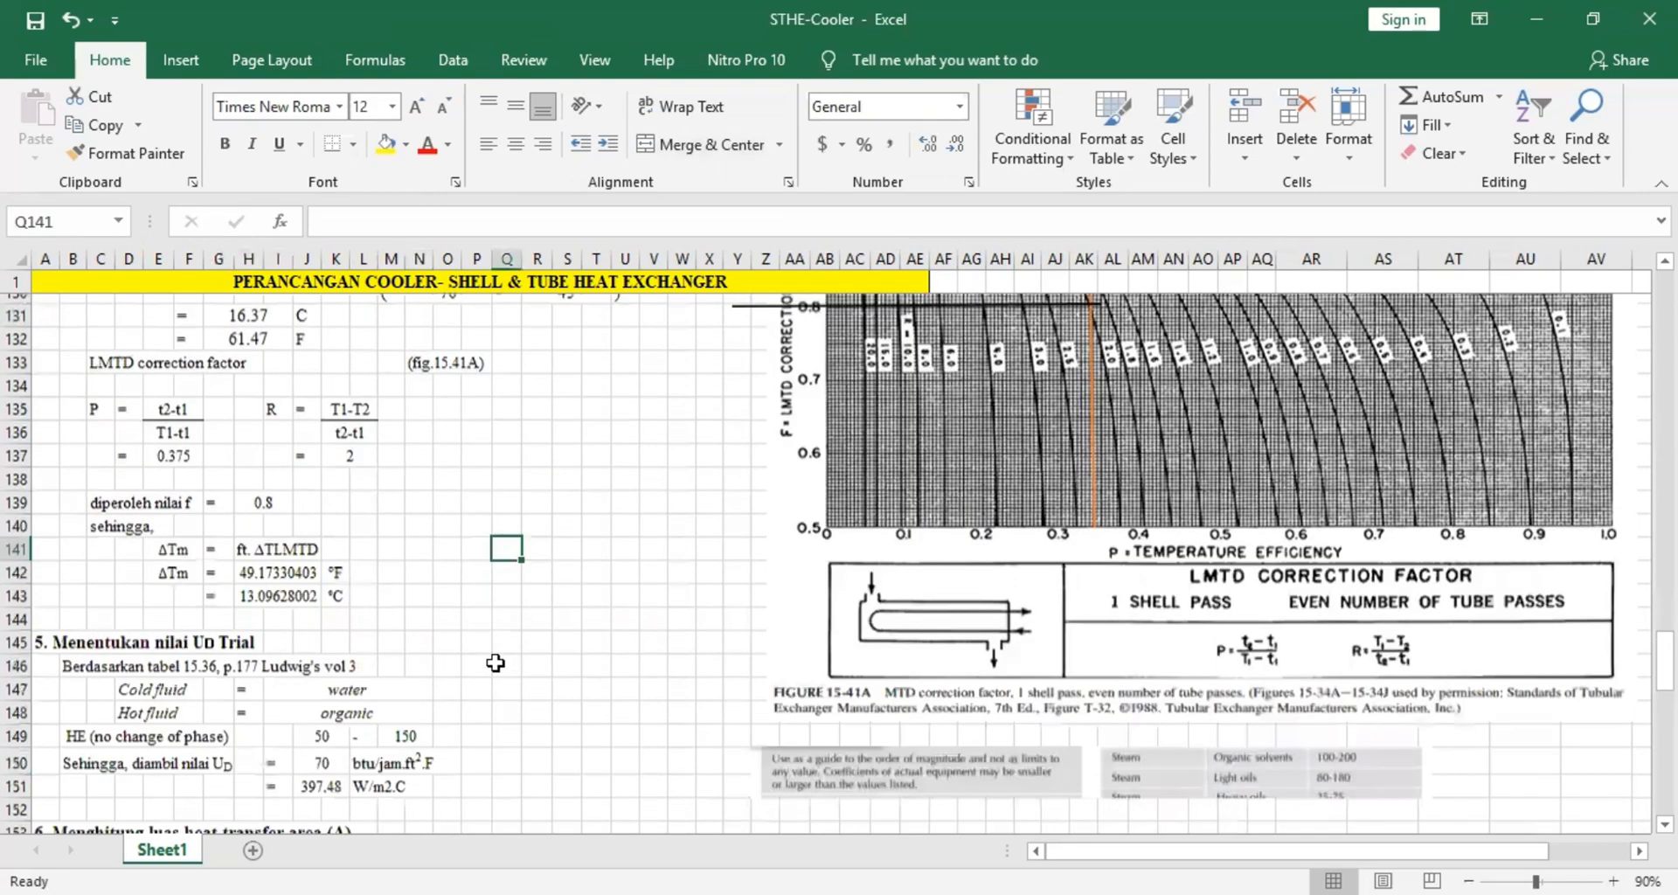
scroll(496, 663, "down", 2)
scroll(496, 663, "down", 1)
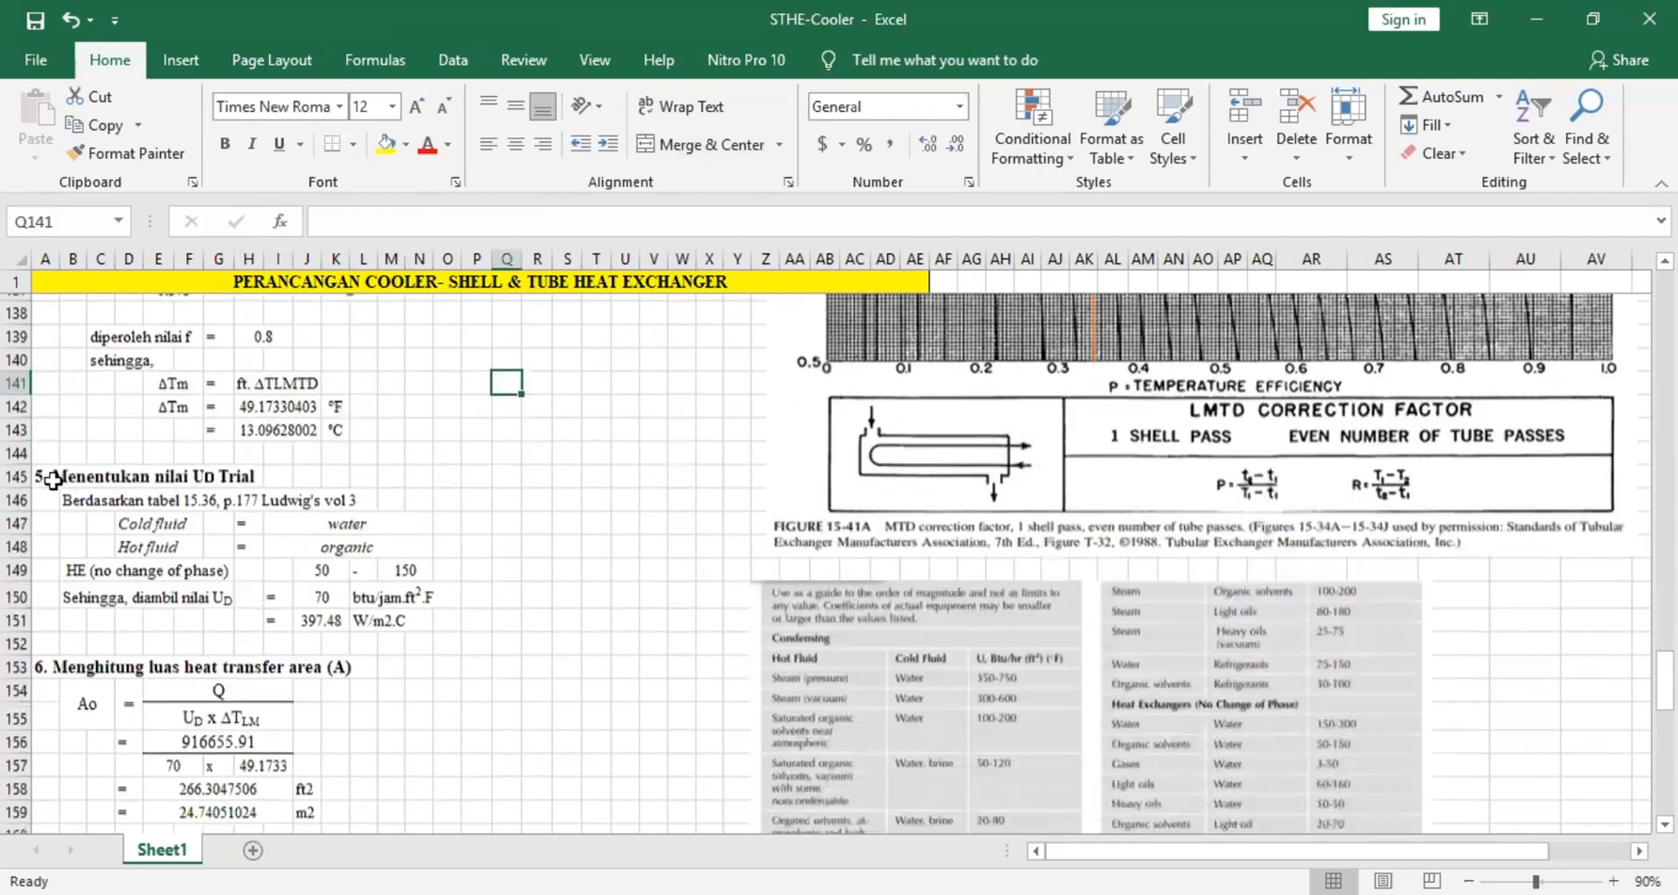
left_click(52, 478)
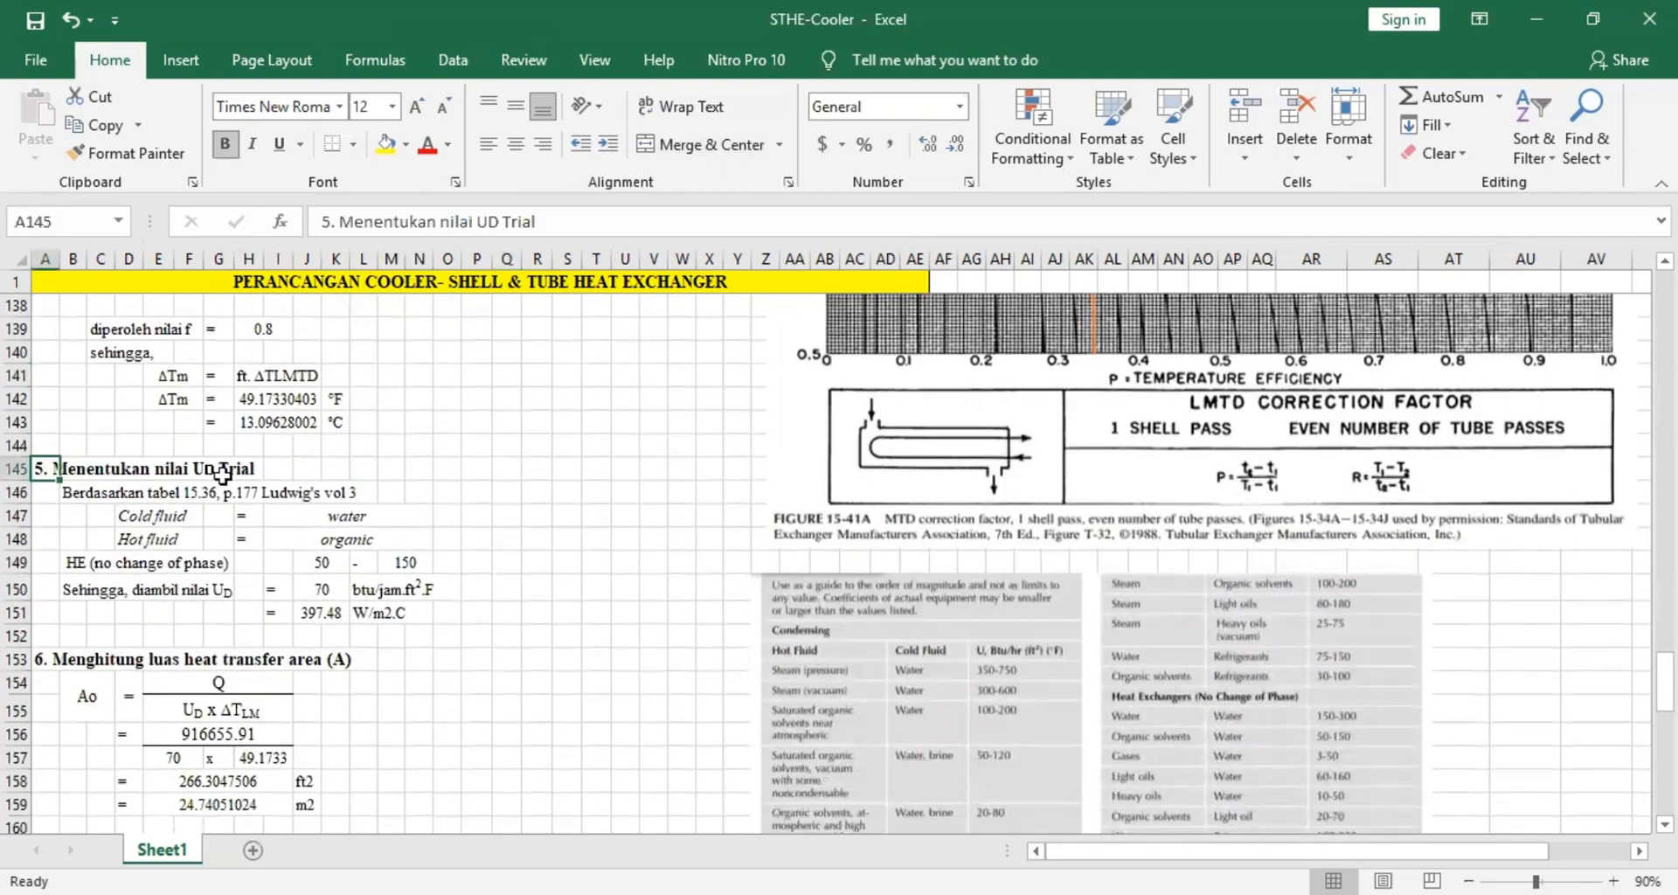
double_click(480, 221)
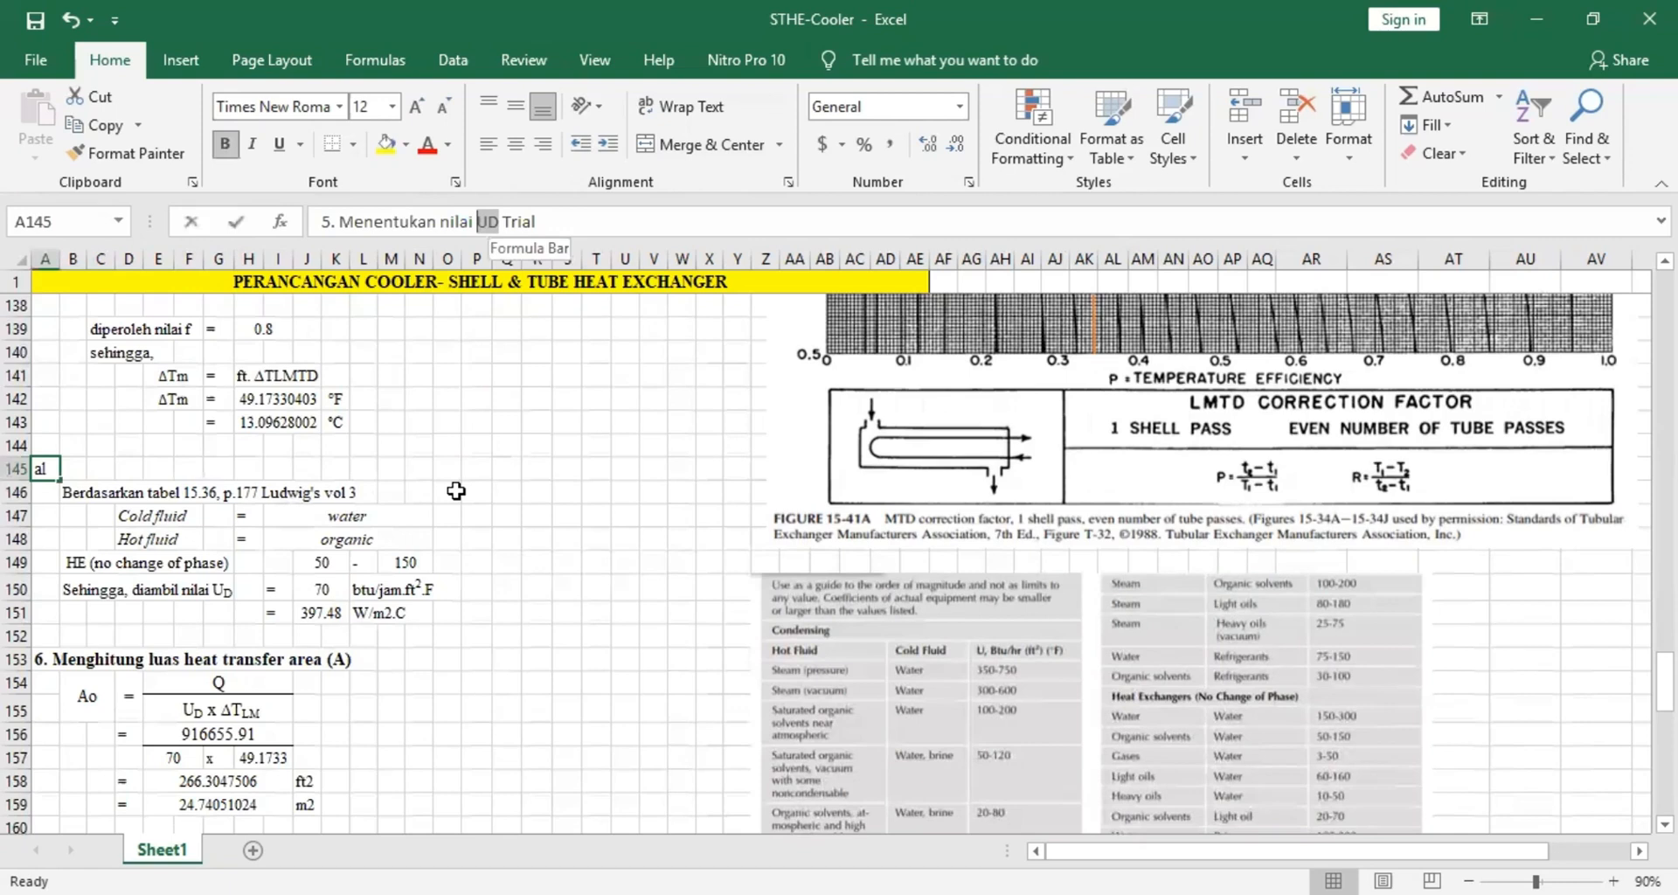
left_click(456, 490)
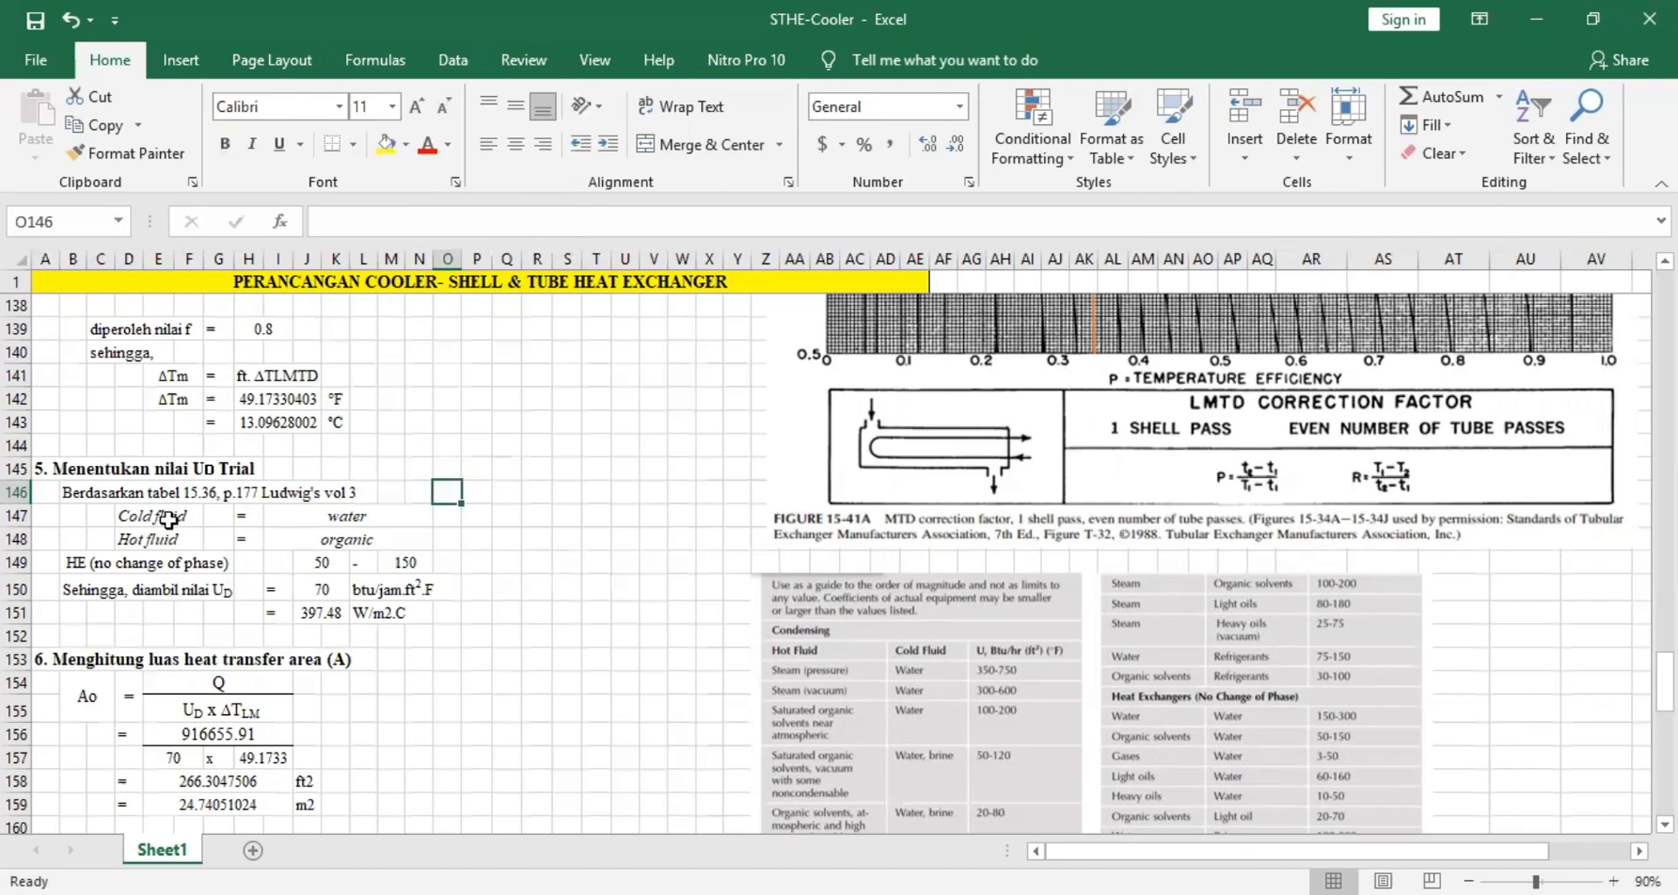
Review the cold fluid and hot fluid types and the heat exchanger (no change of phase) entry in section 5.
left_click(103, 517)
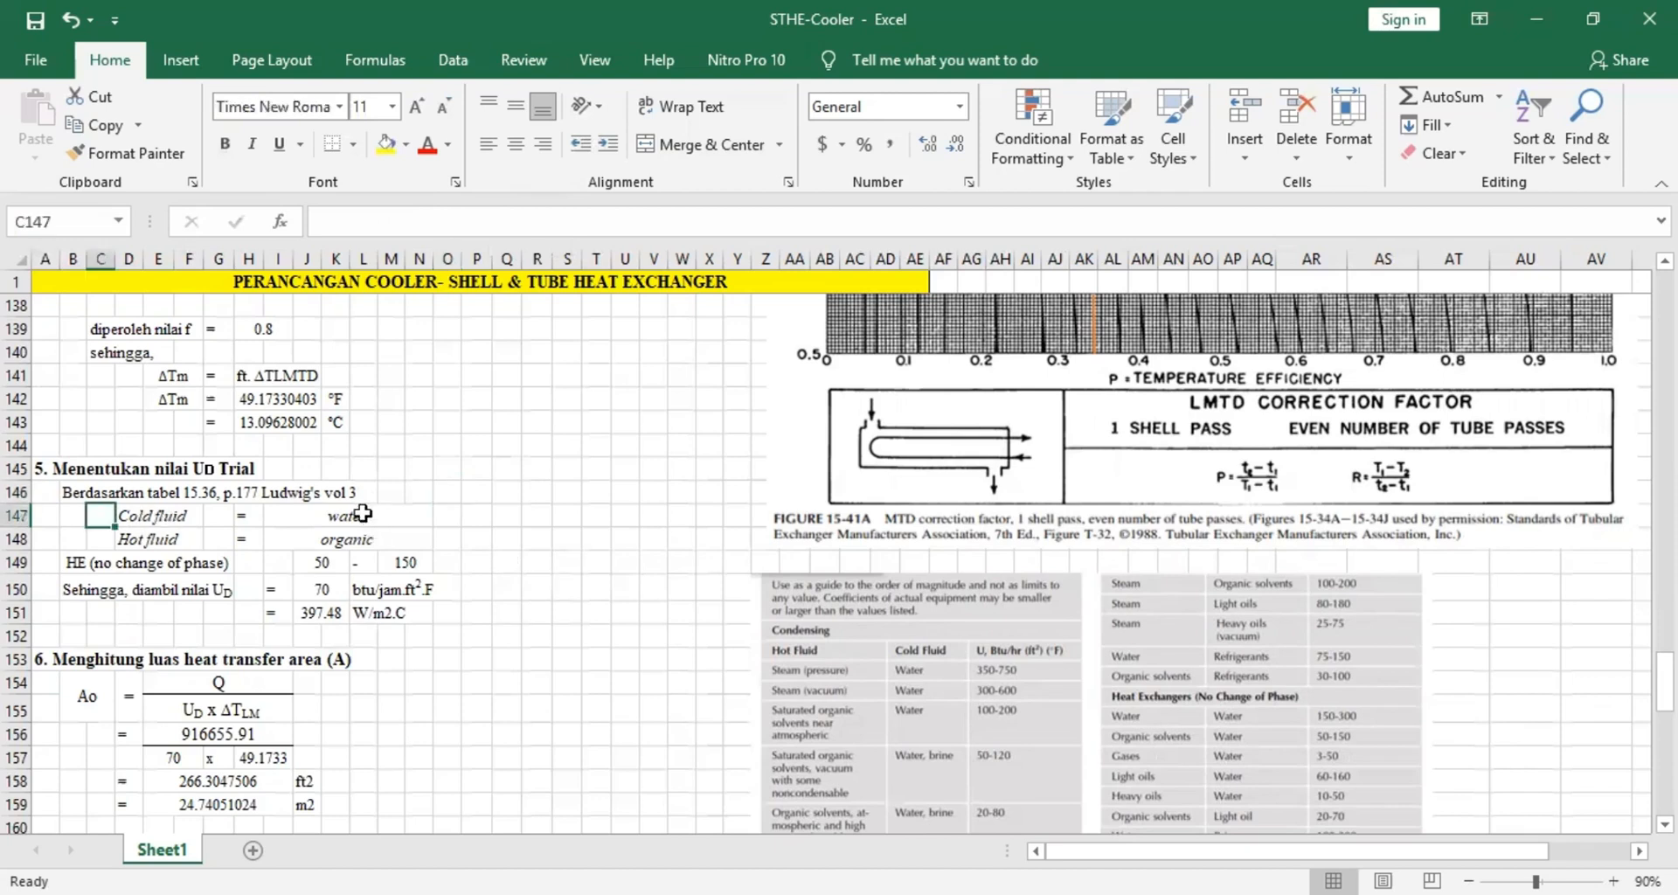
left_click(356, 517)
left_click(161, 539)
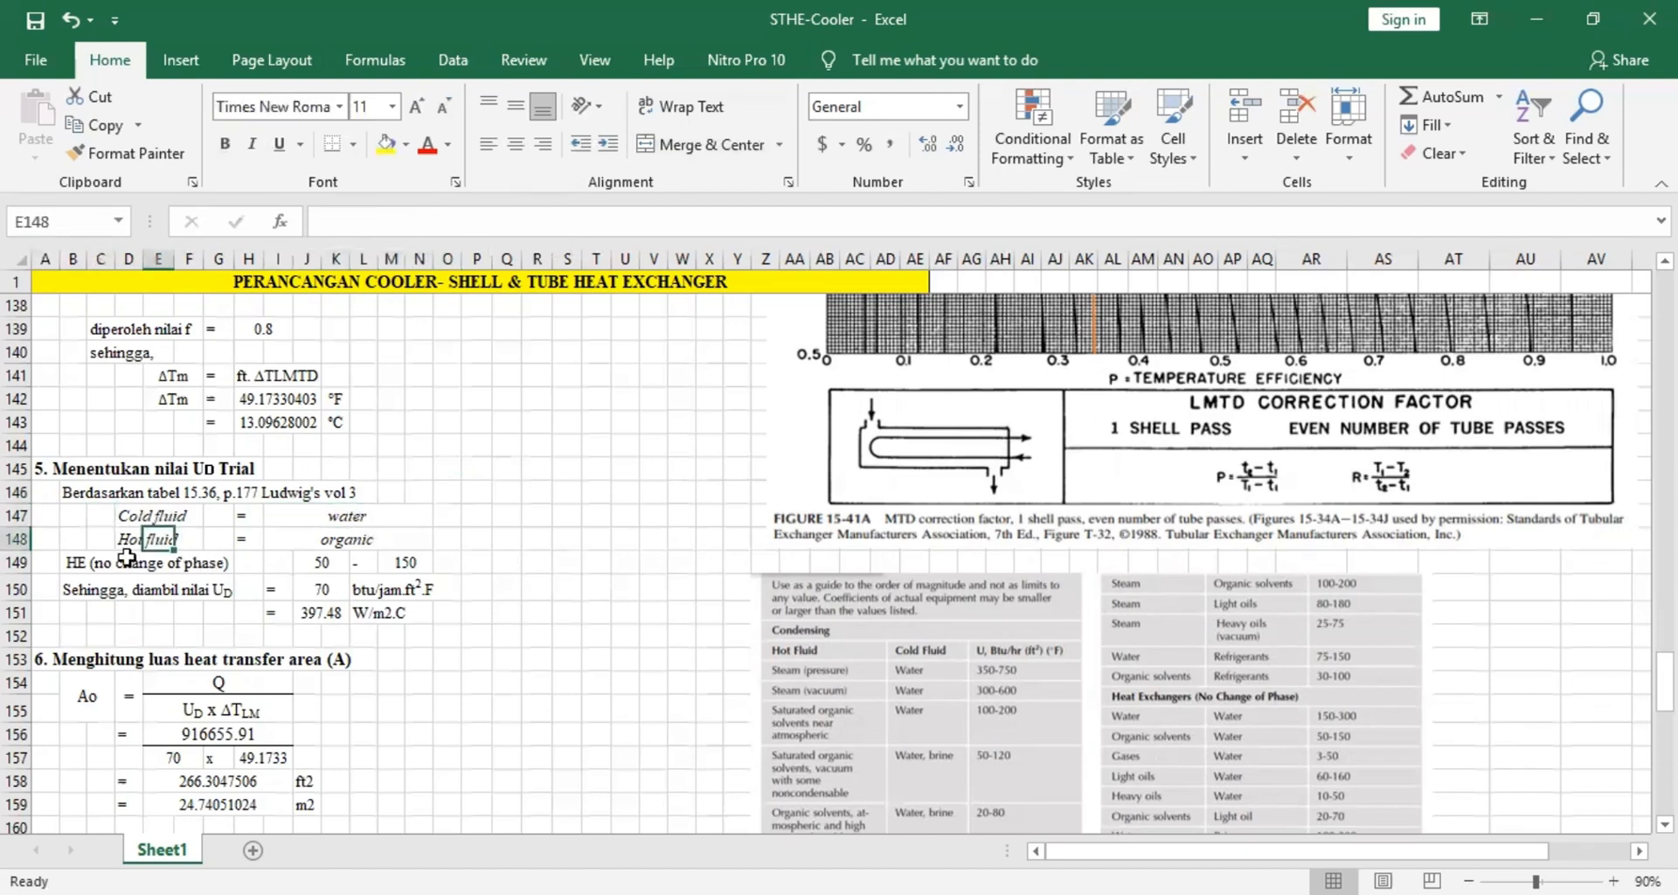
left_click(127, 542)
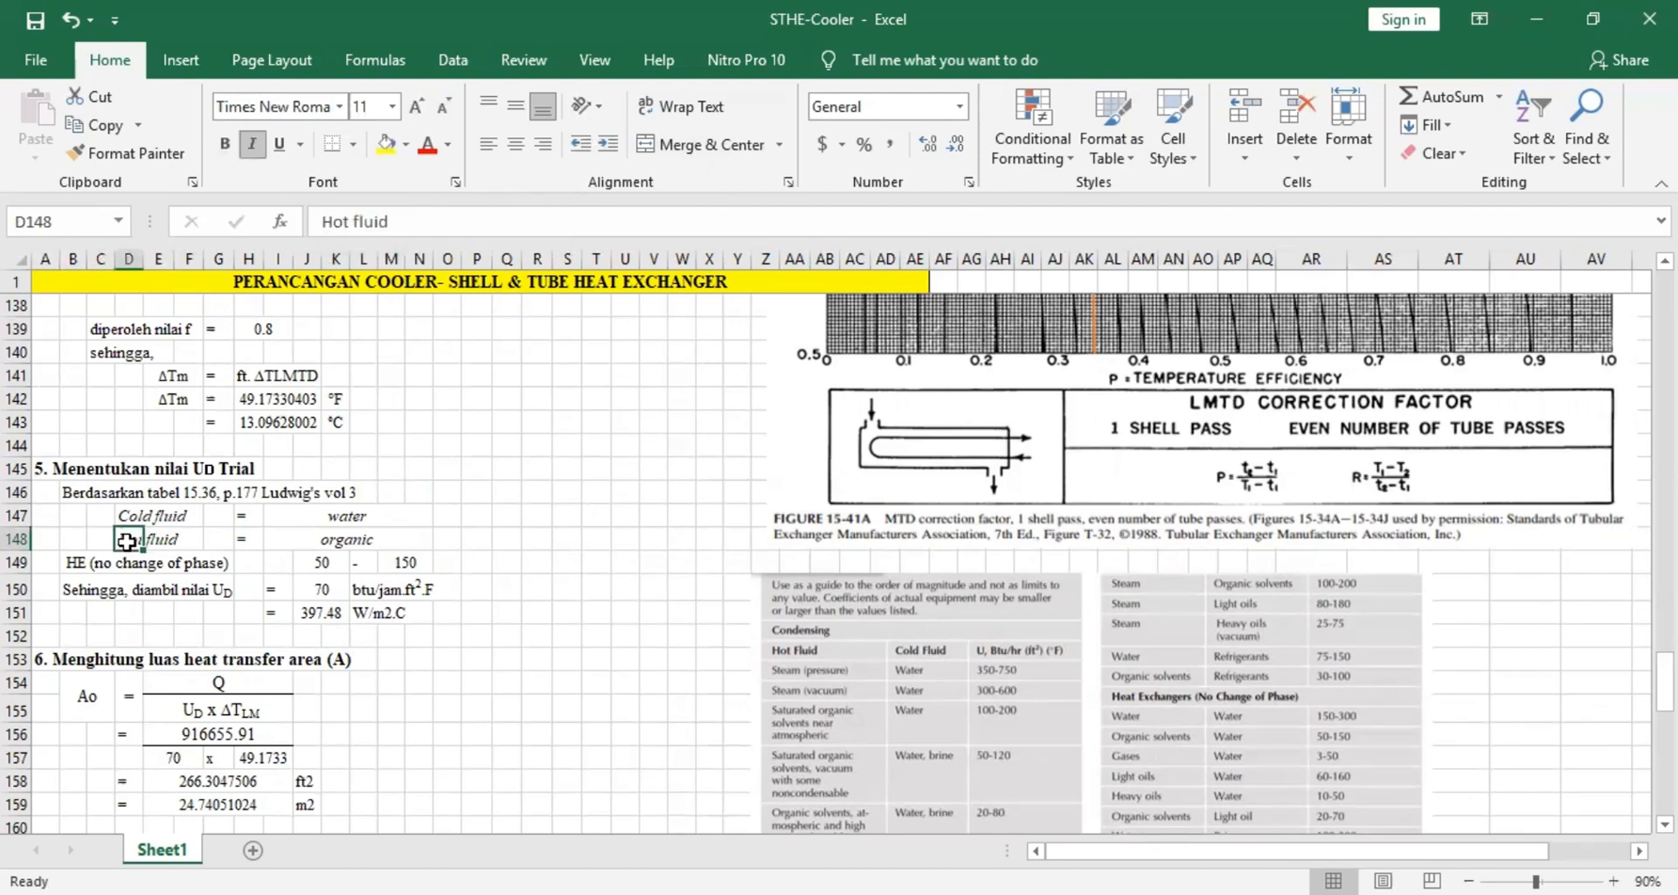
left_click(413, 539)
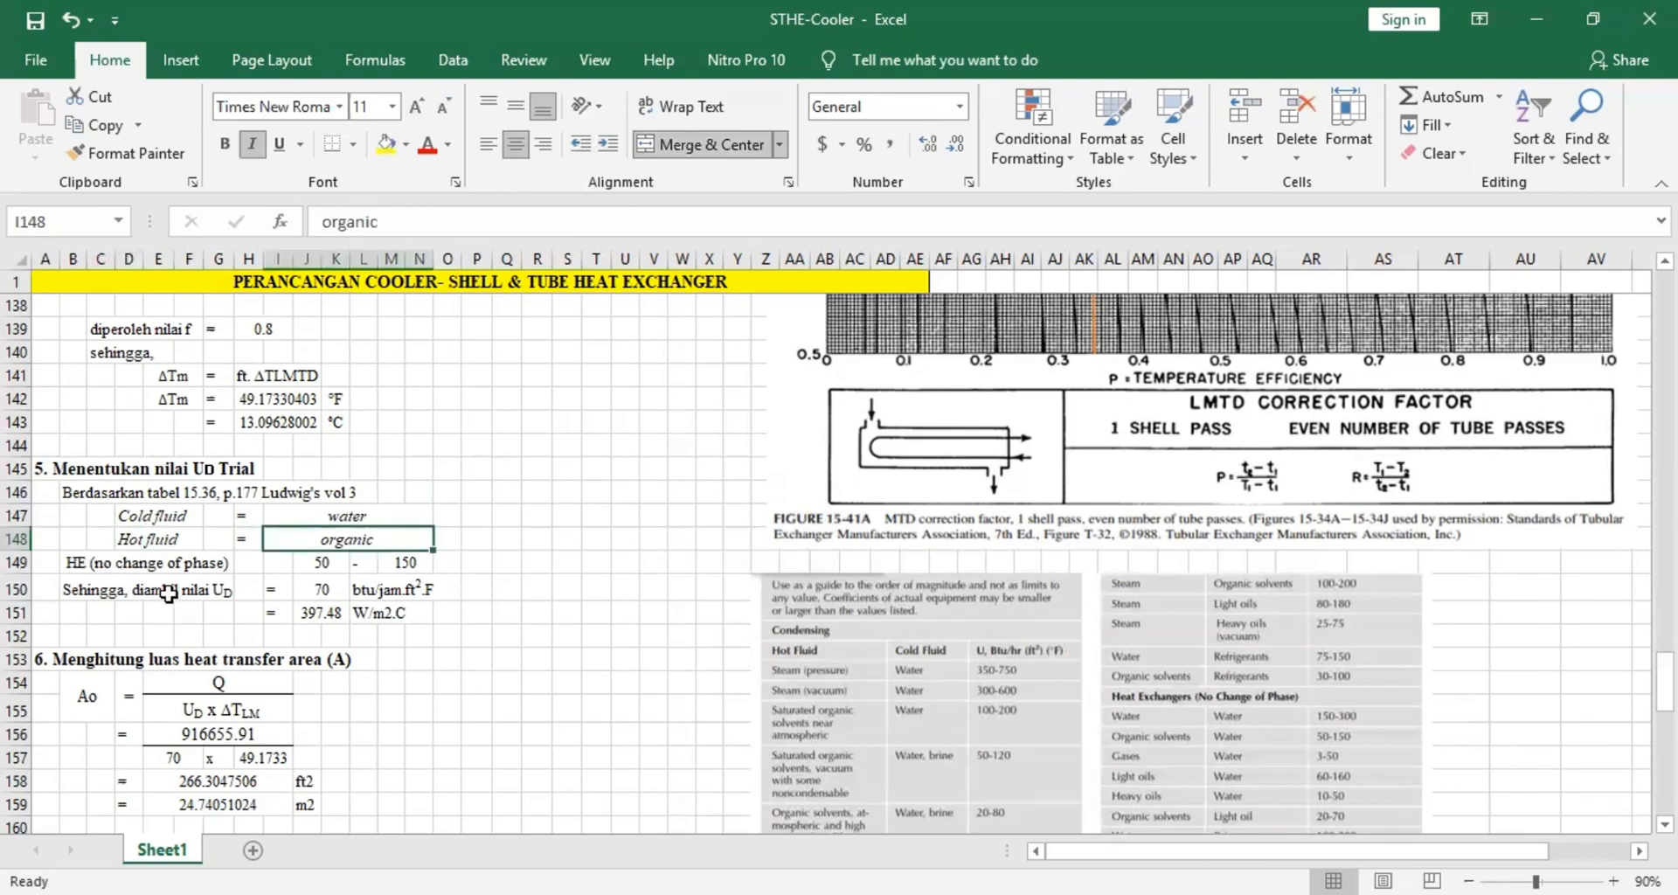
left_click(77, 565)
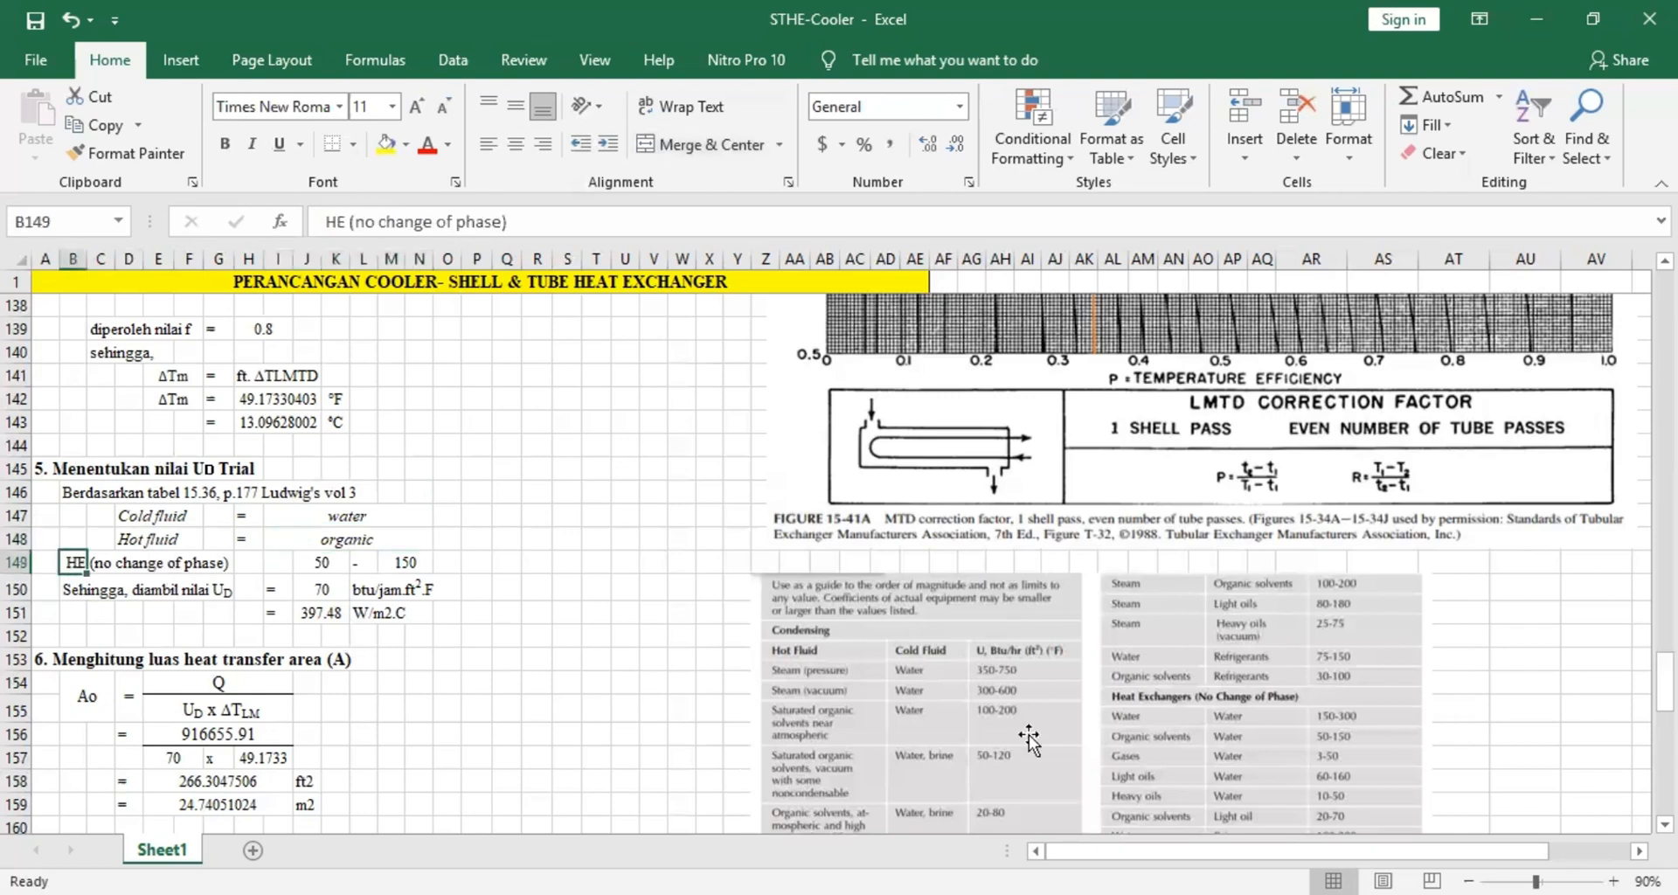
Enlarge the picture of the U value table for hot and cold fluids slightly beside section 5.
scroll(1028, 738, "down", 2)
left_click(1001, 706)
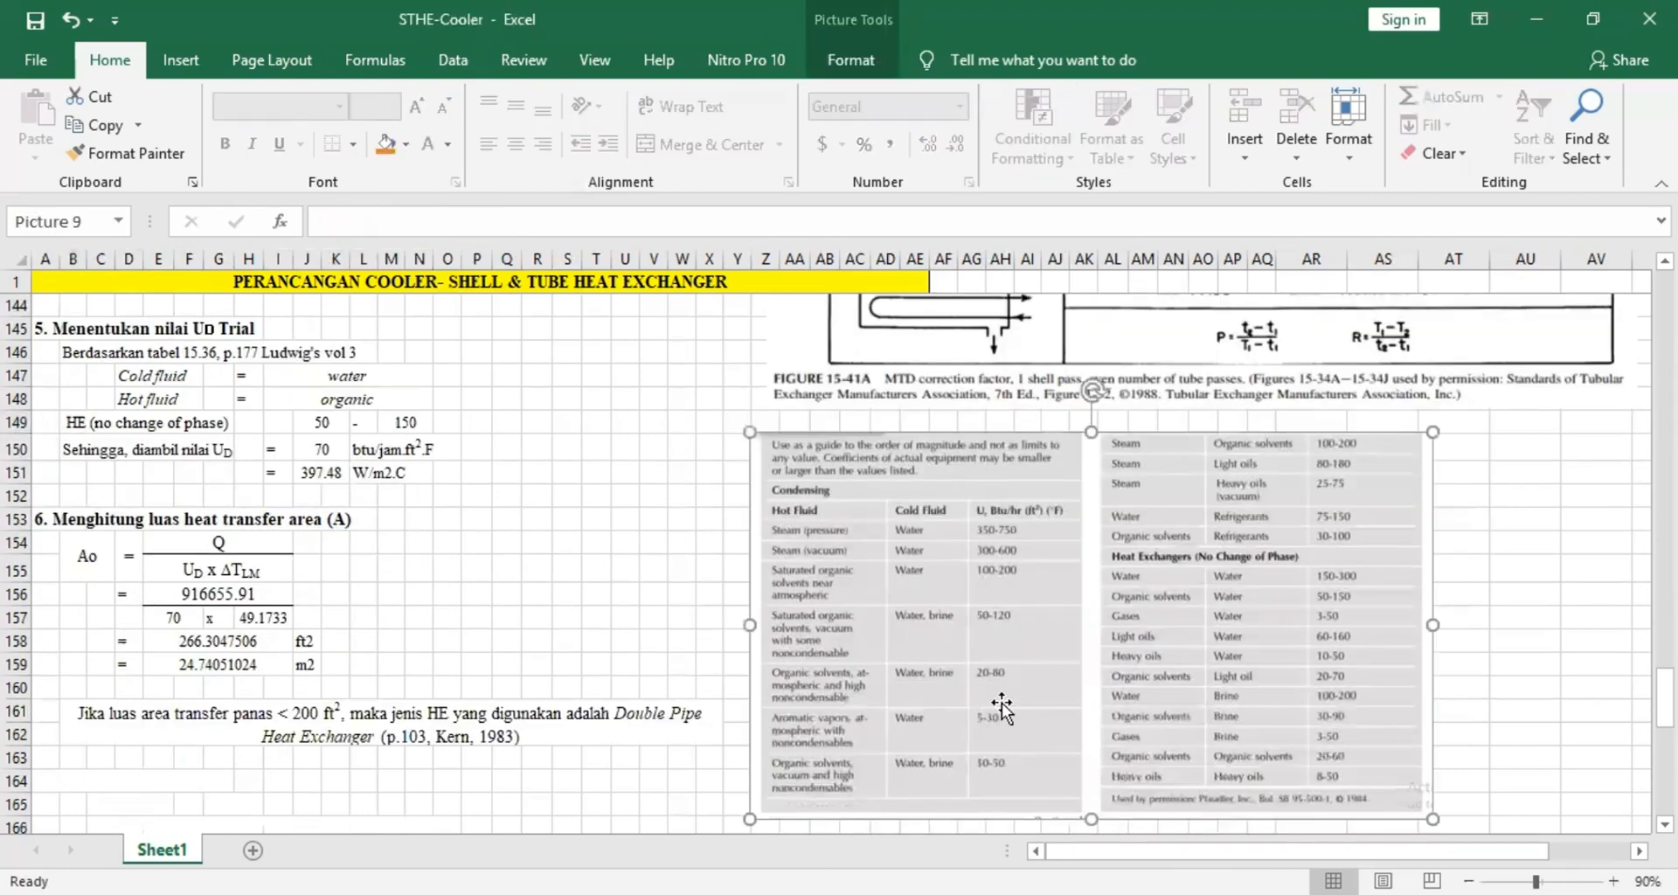
scroll(1001, 706, "down", 1)
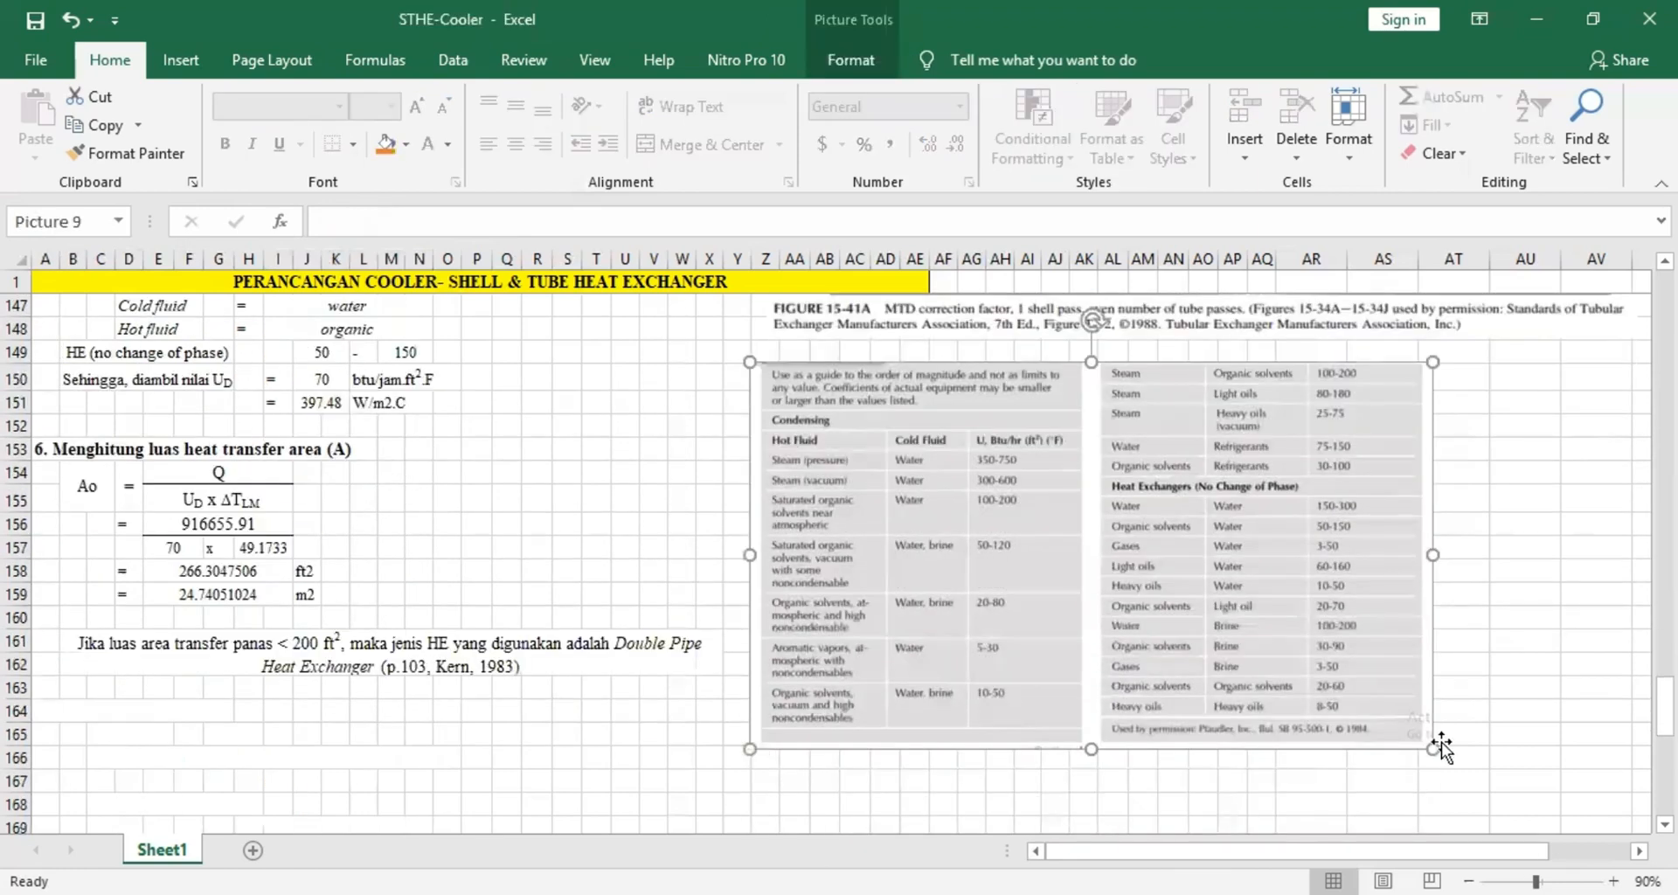
left_click_drag(1440, 749, 1488, 782)
left_click(651, 472)
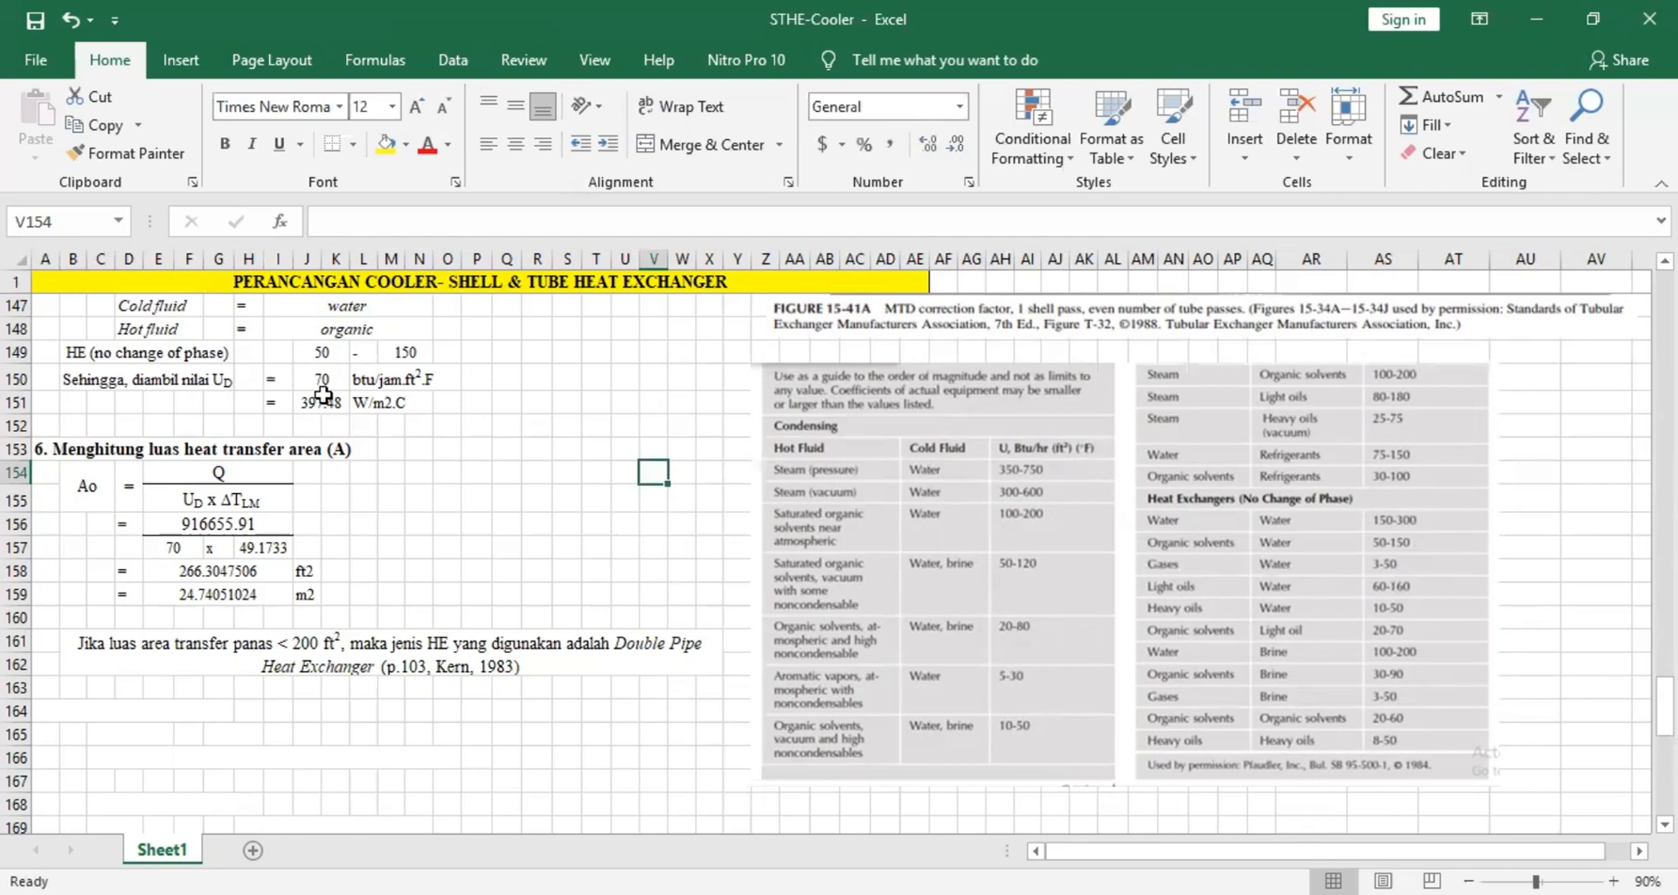
Review the lower and upper limits of the UD range and the UD value chosen in section 5.
left_click(322, 352)
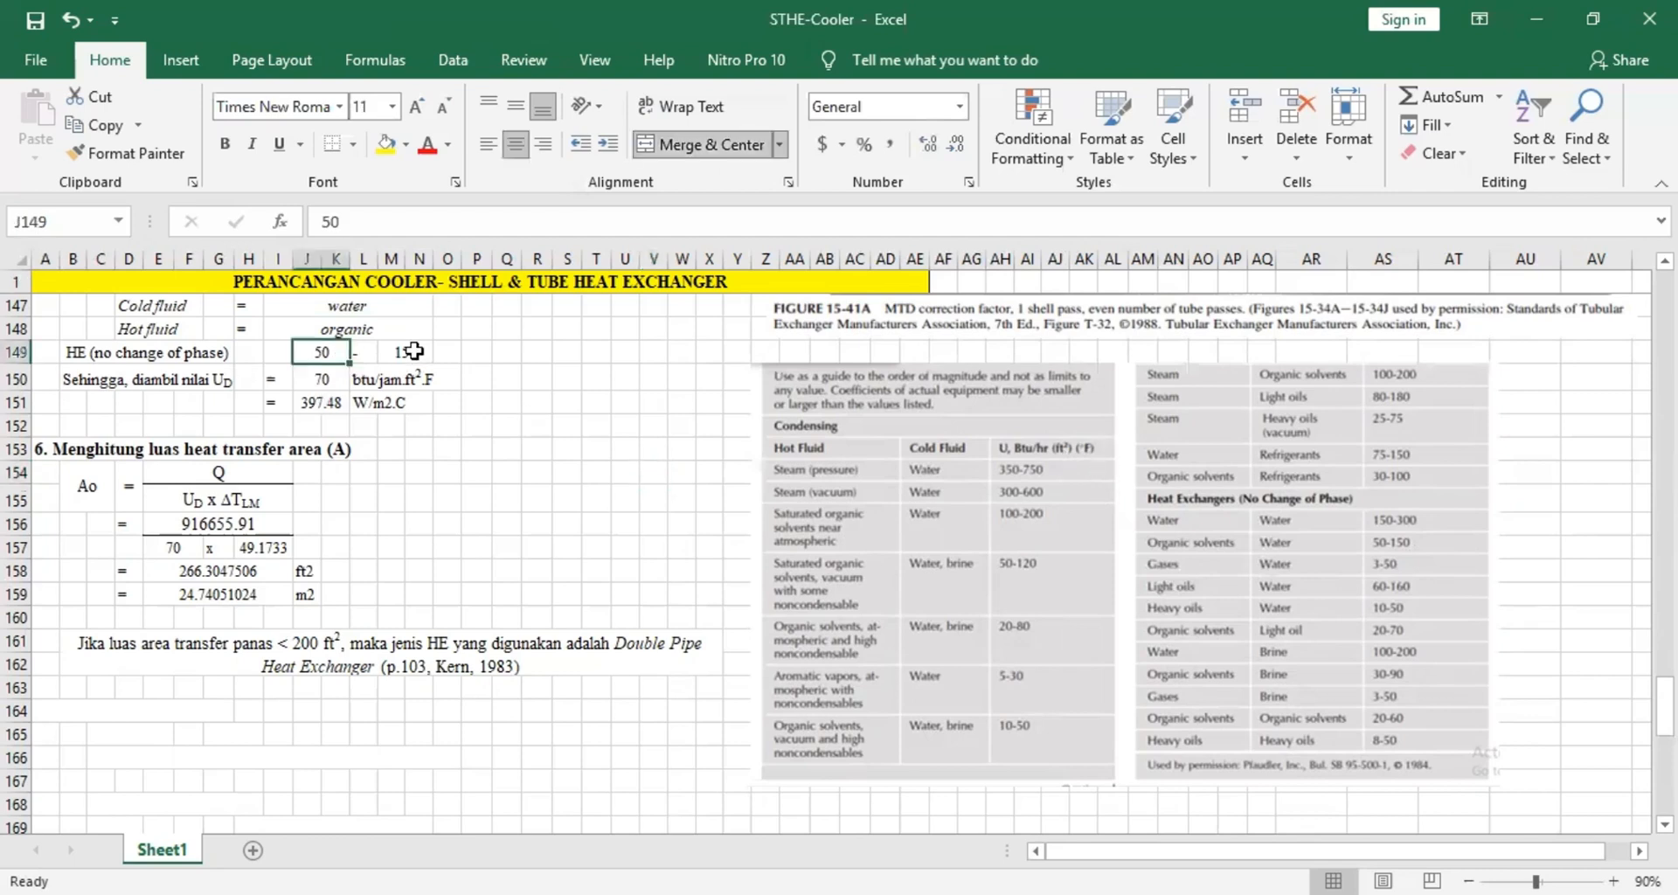
left_click(413, 351)
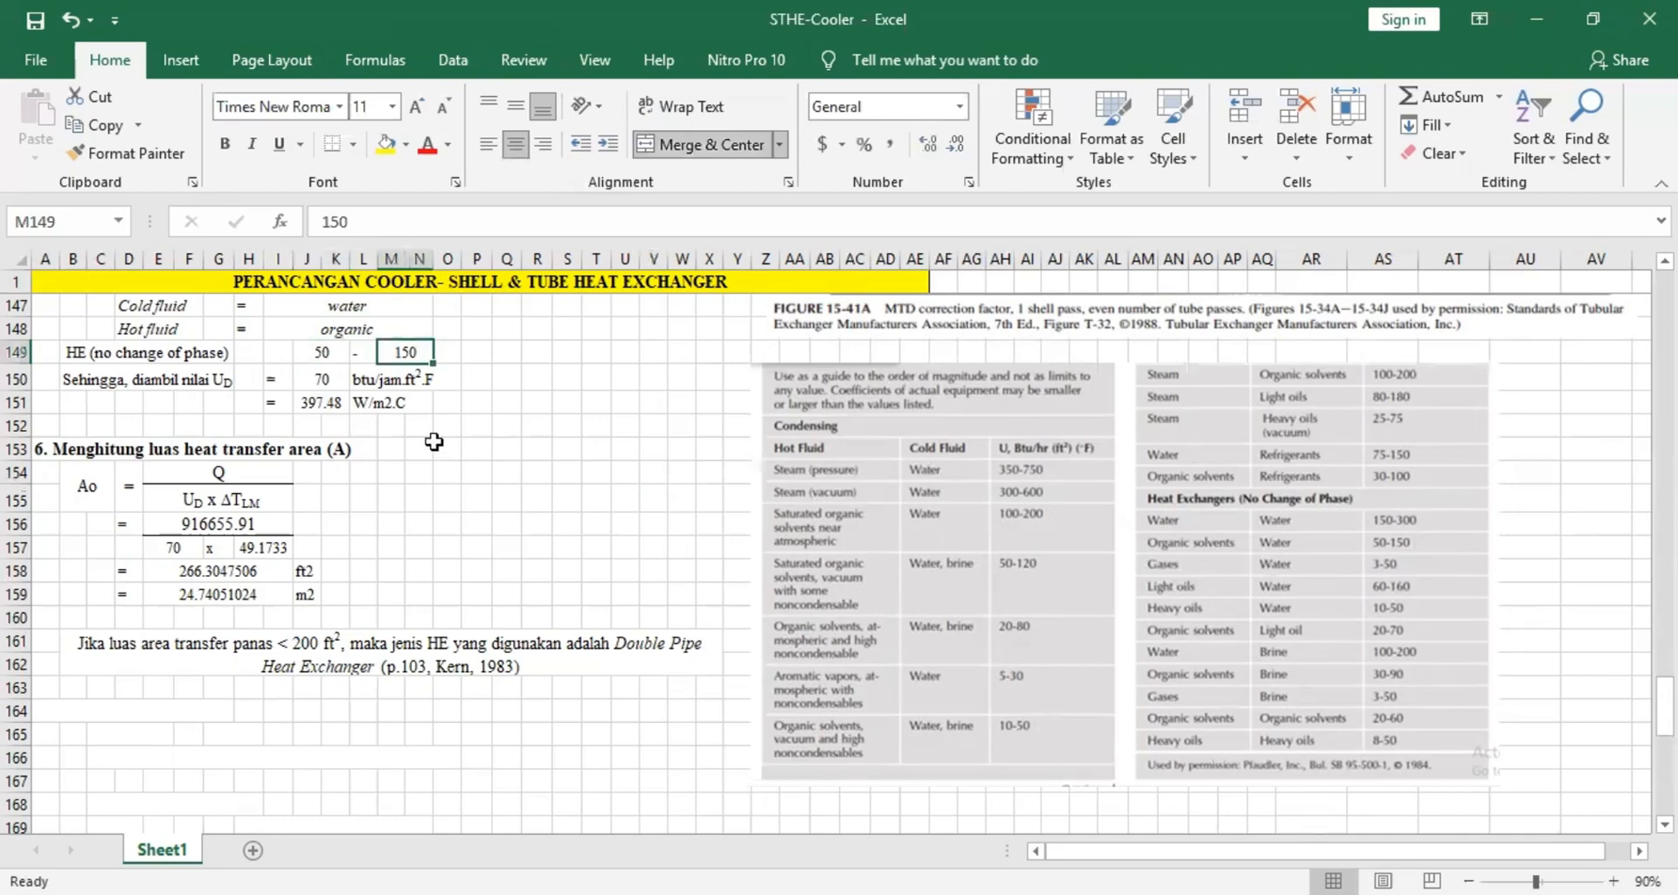
scroll(433, 442, "up", 2)
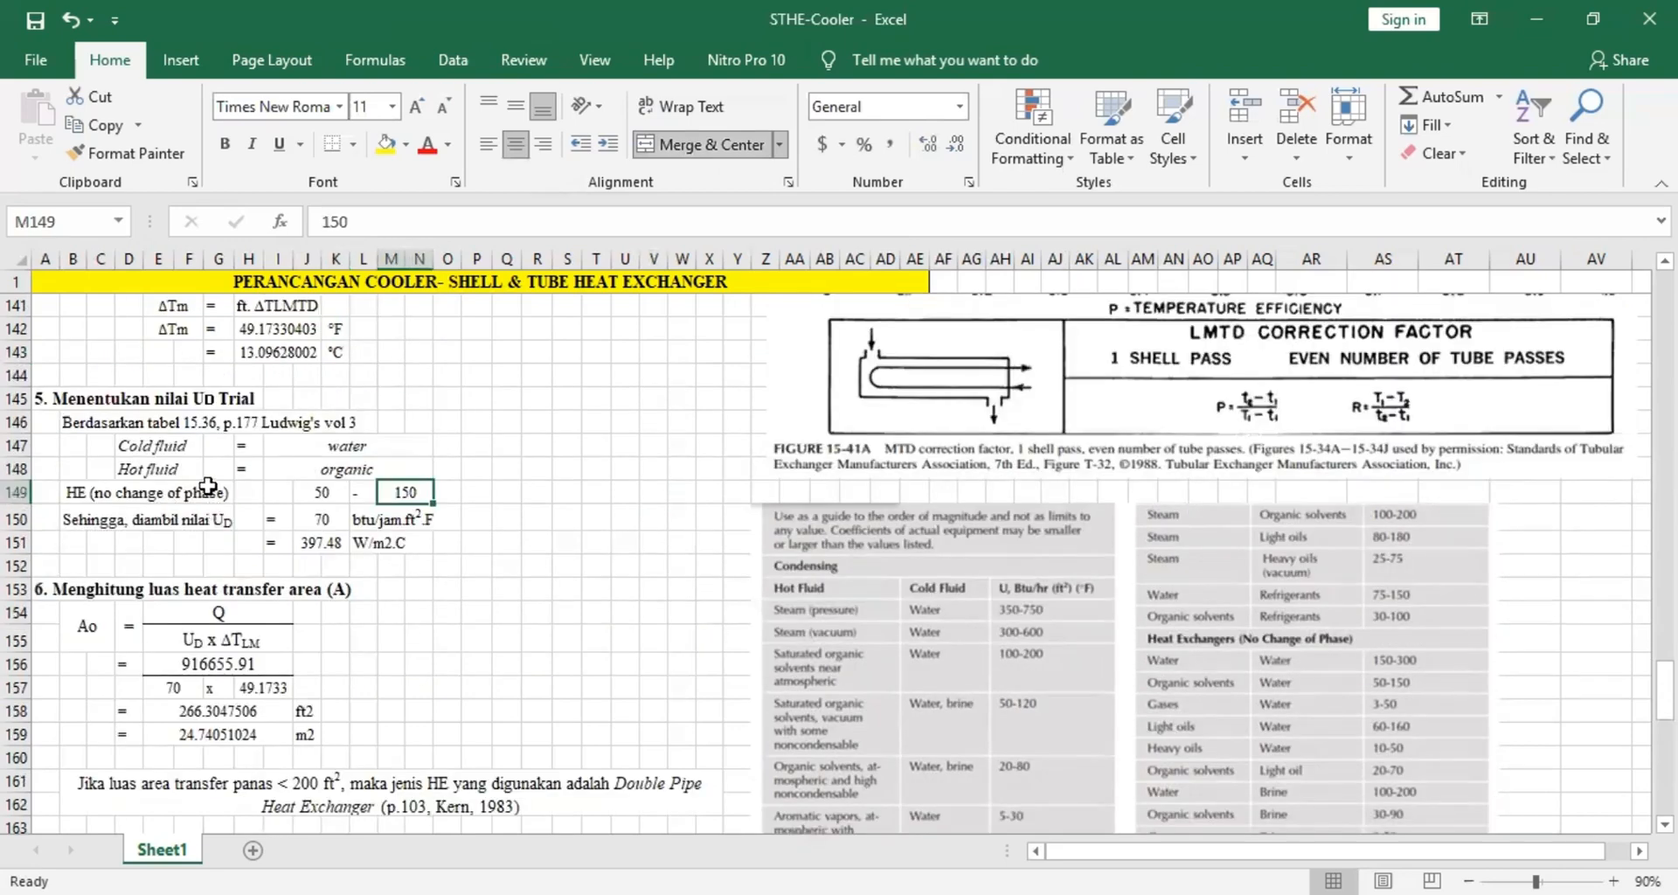
left_click(320, 515)
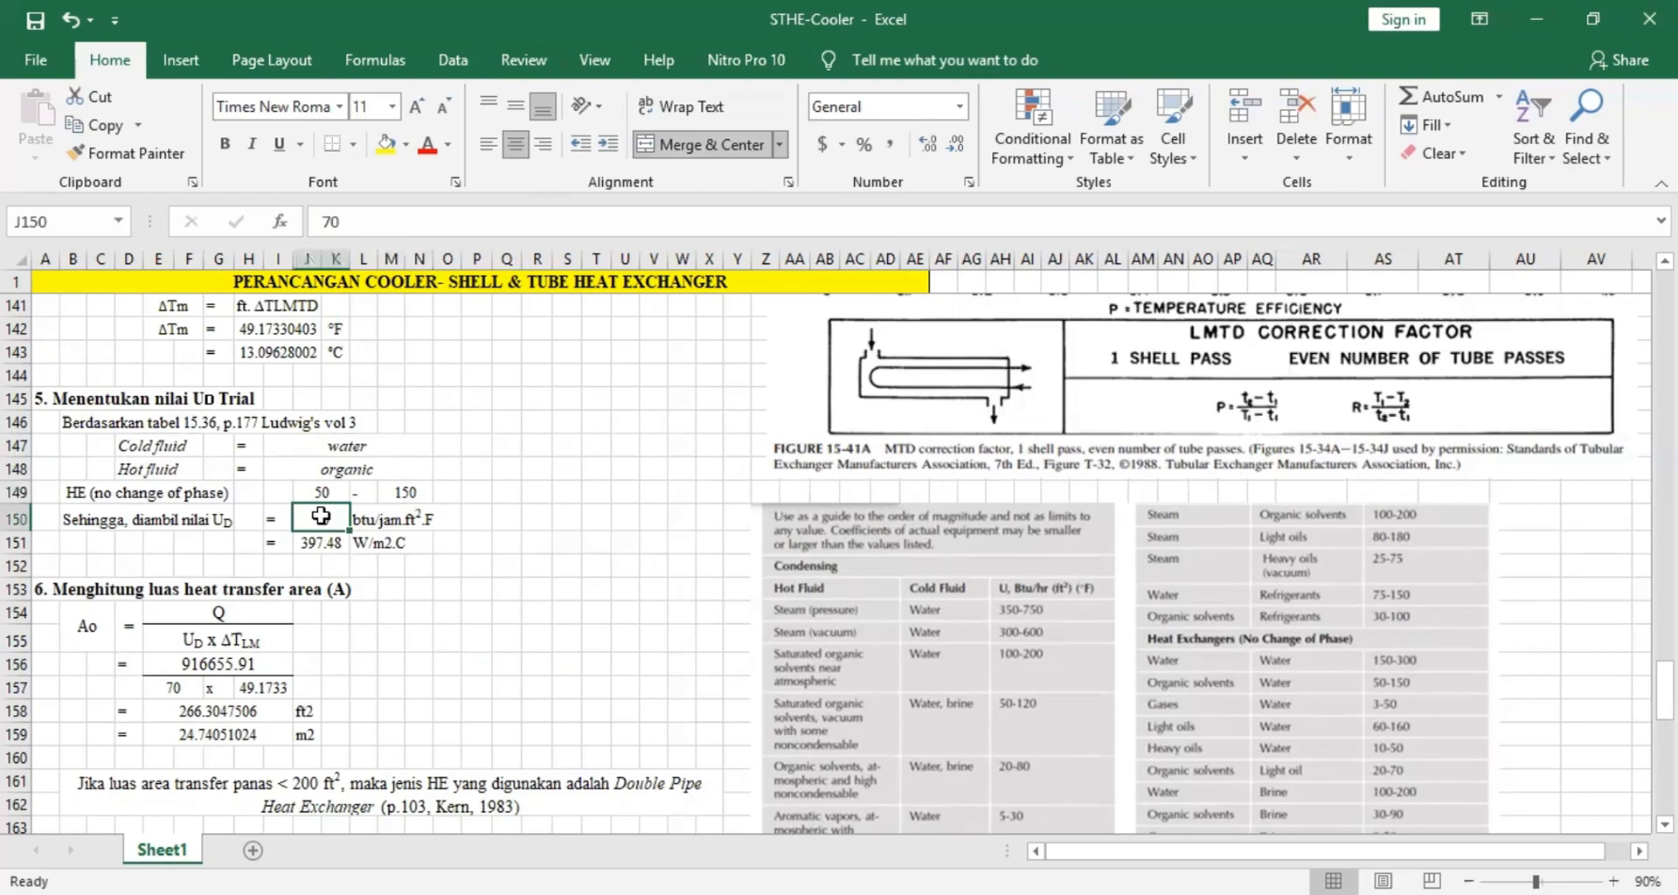
left_click(529, 604)
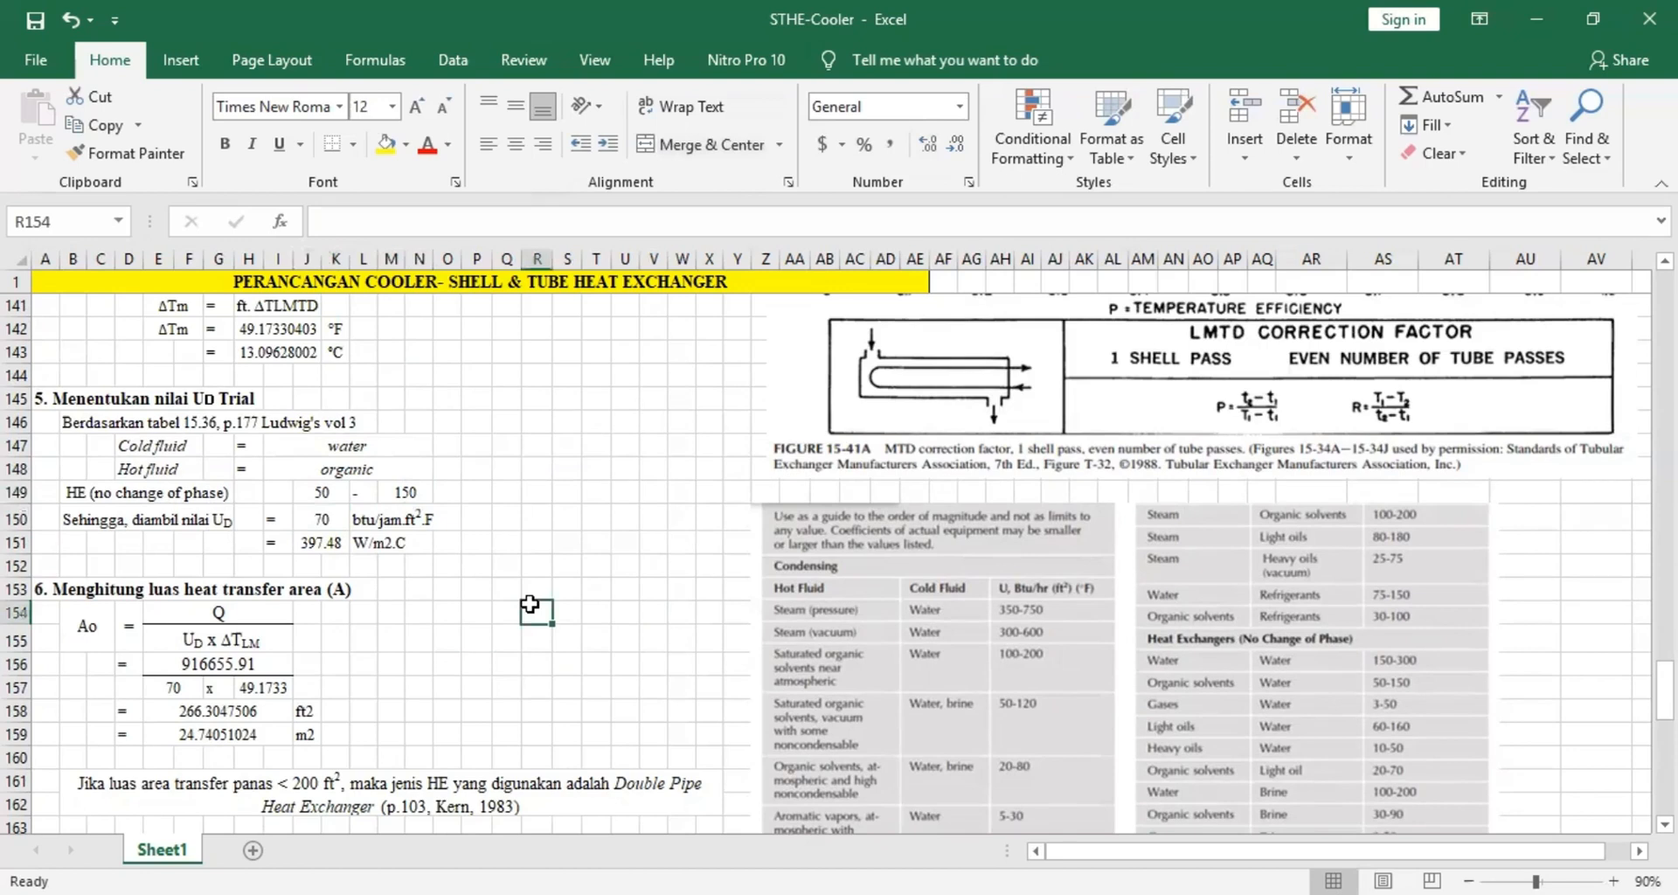
left_click(501, 586)
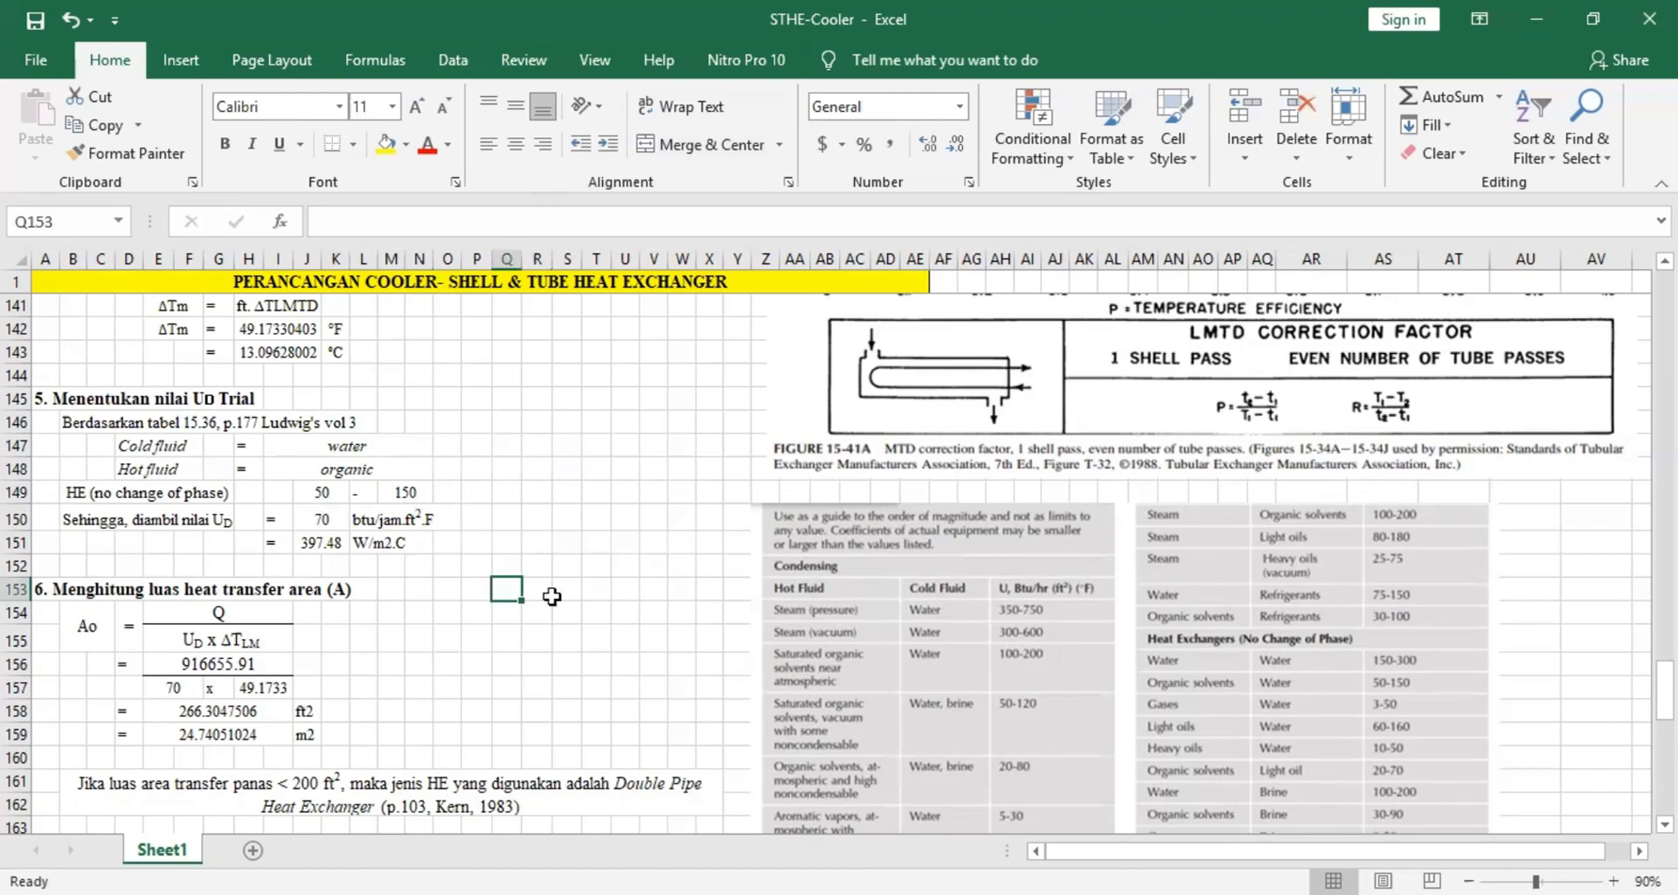
Examine the heading of section 6 on the heat transfer area and the Ao and Q terms of its equation.
scroll(200, 543, "down", 1)
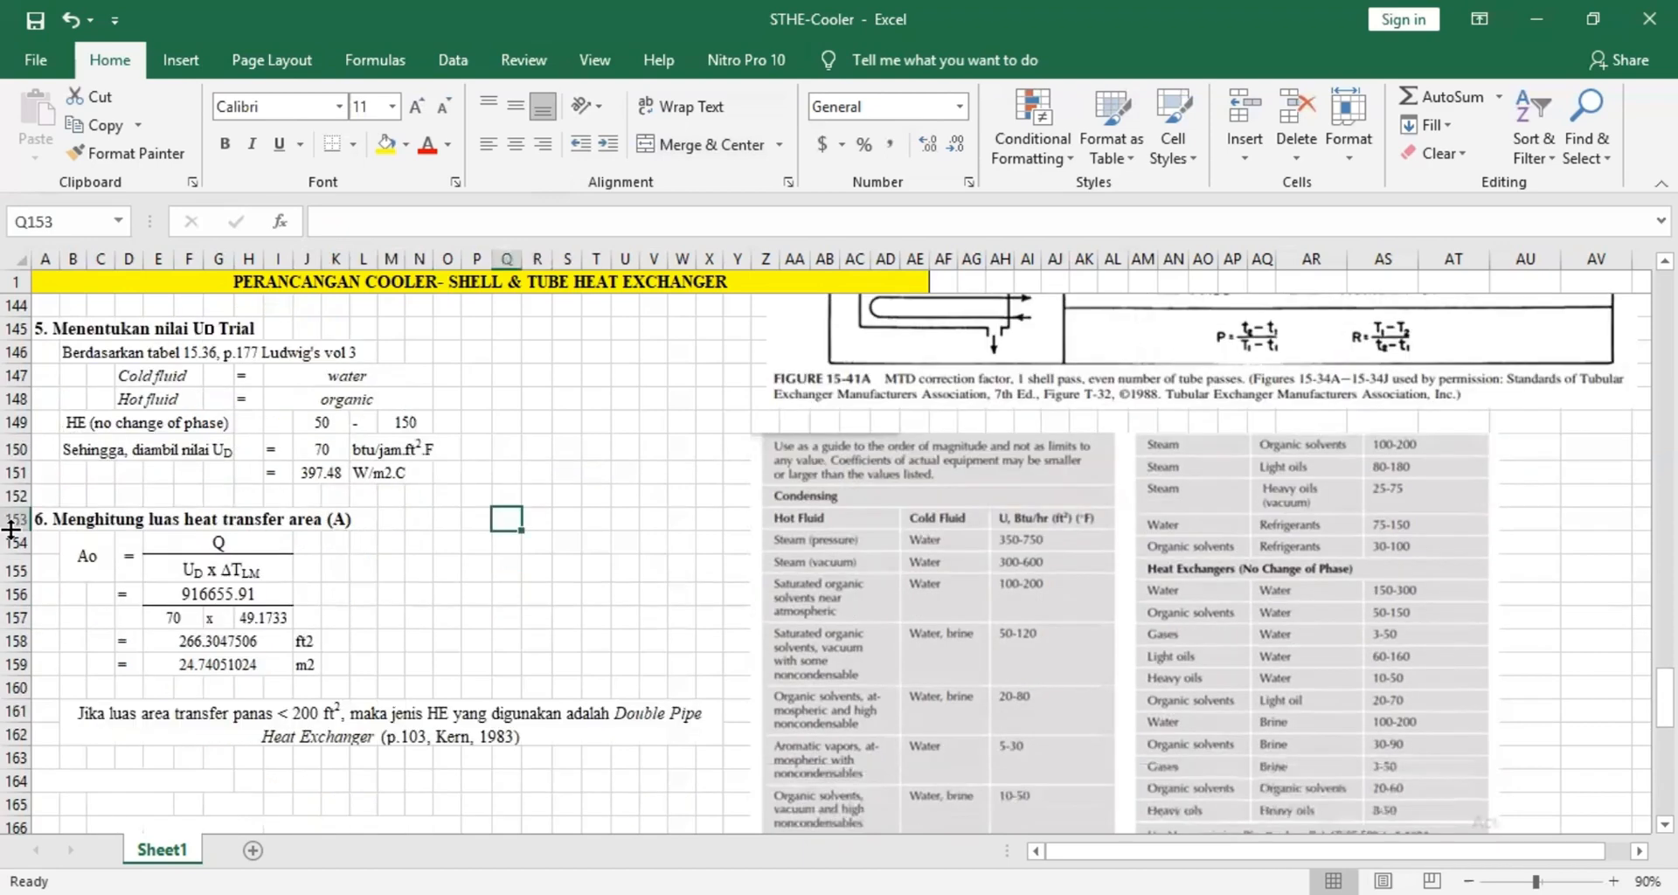
left_click(39, 519)
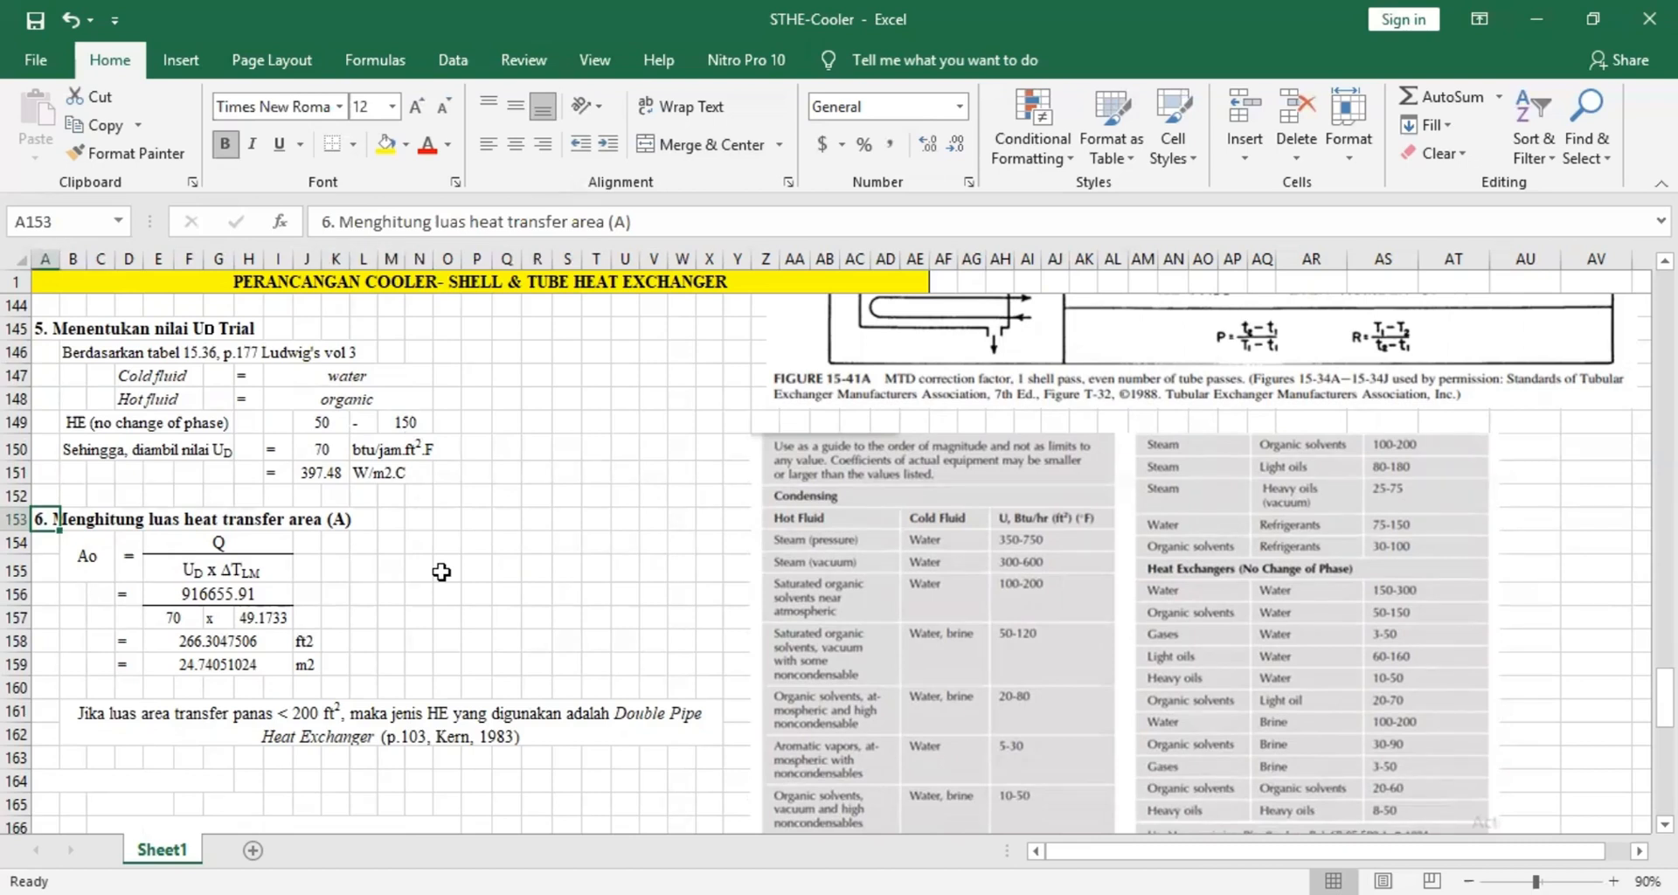
left_click(85, 560)
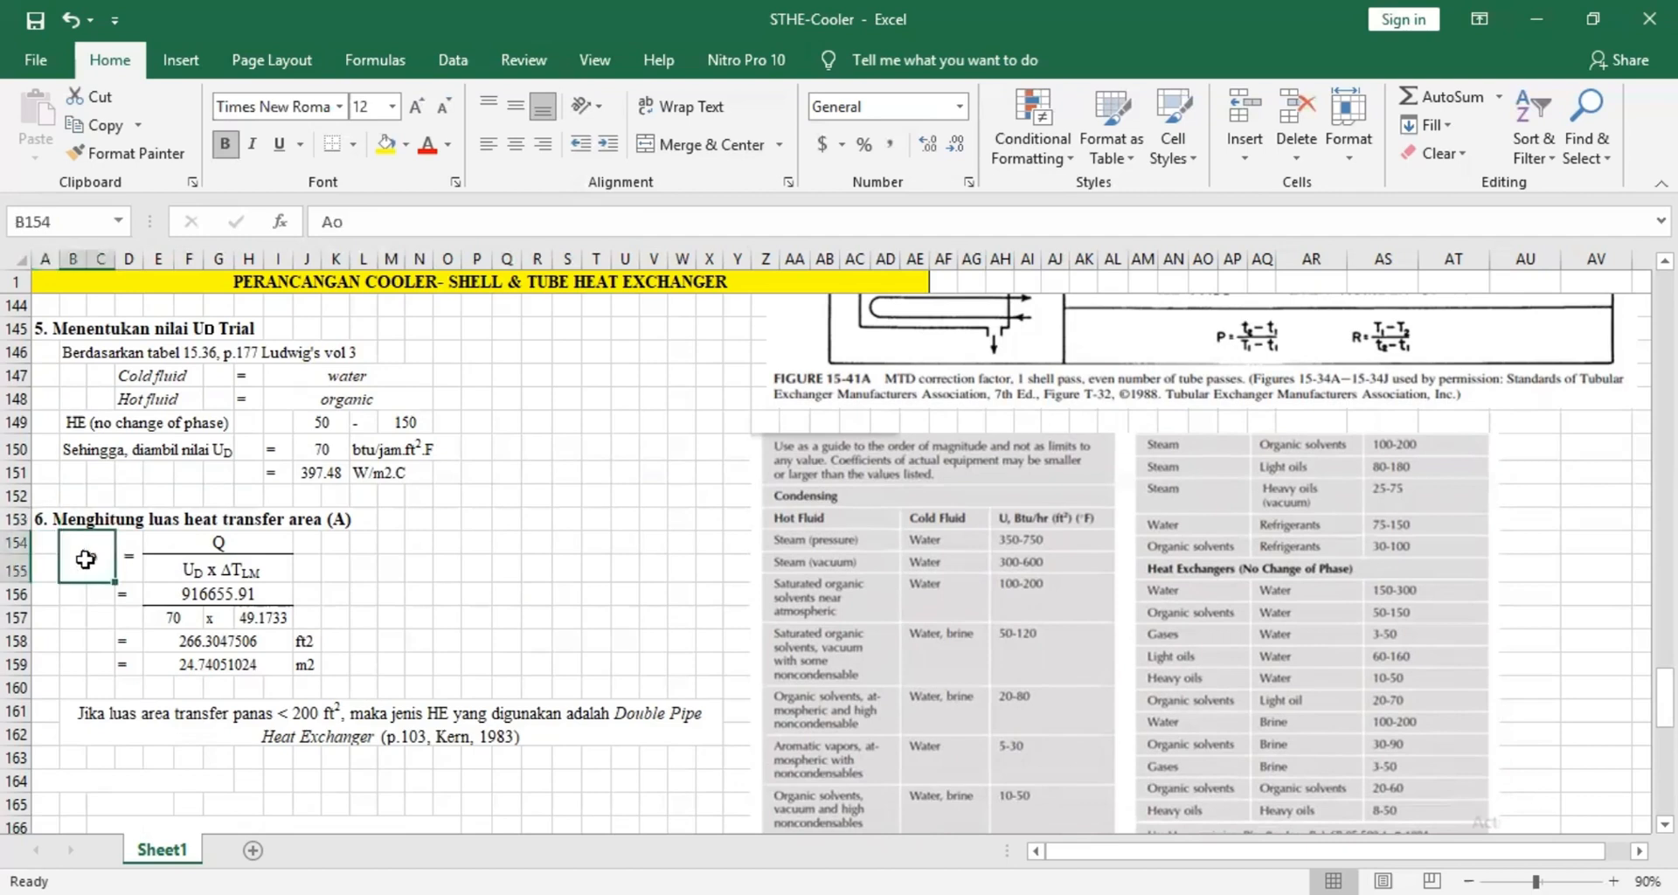
left_click(242, 538)
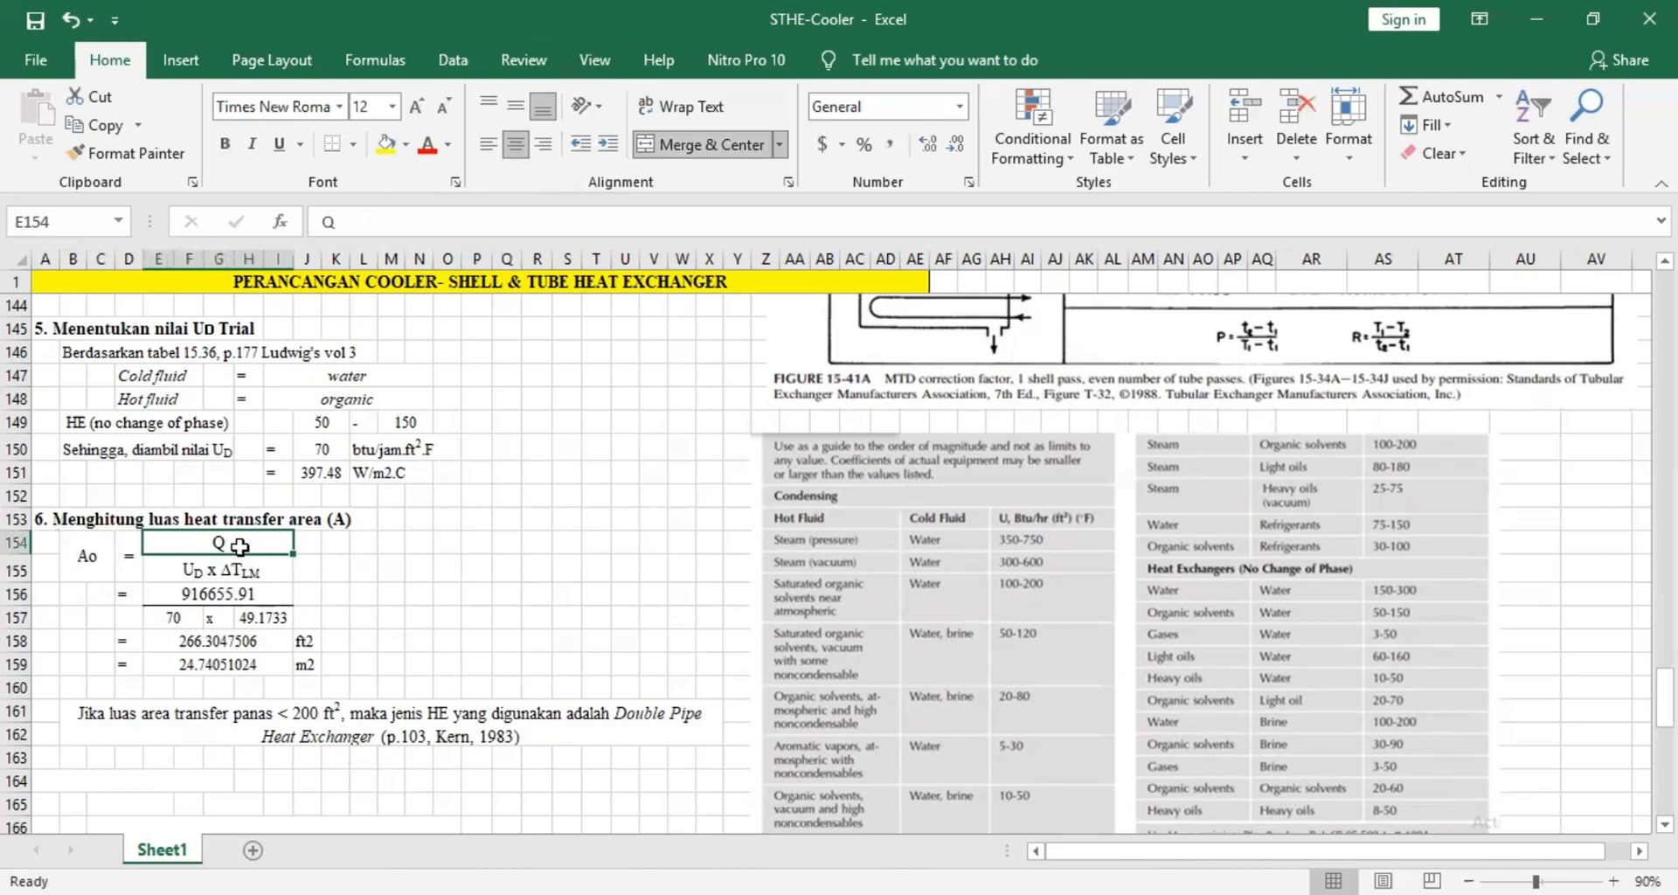
Trace the Q value in the Ao calculation back to the cooling duty cell in section 2, leaving its formula unchanged.
left_click(262, 597)
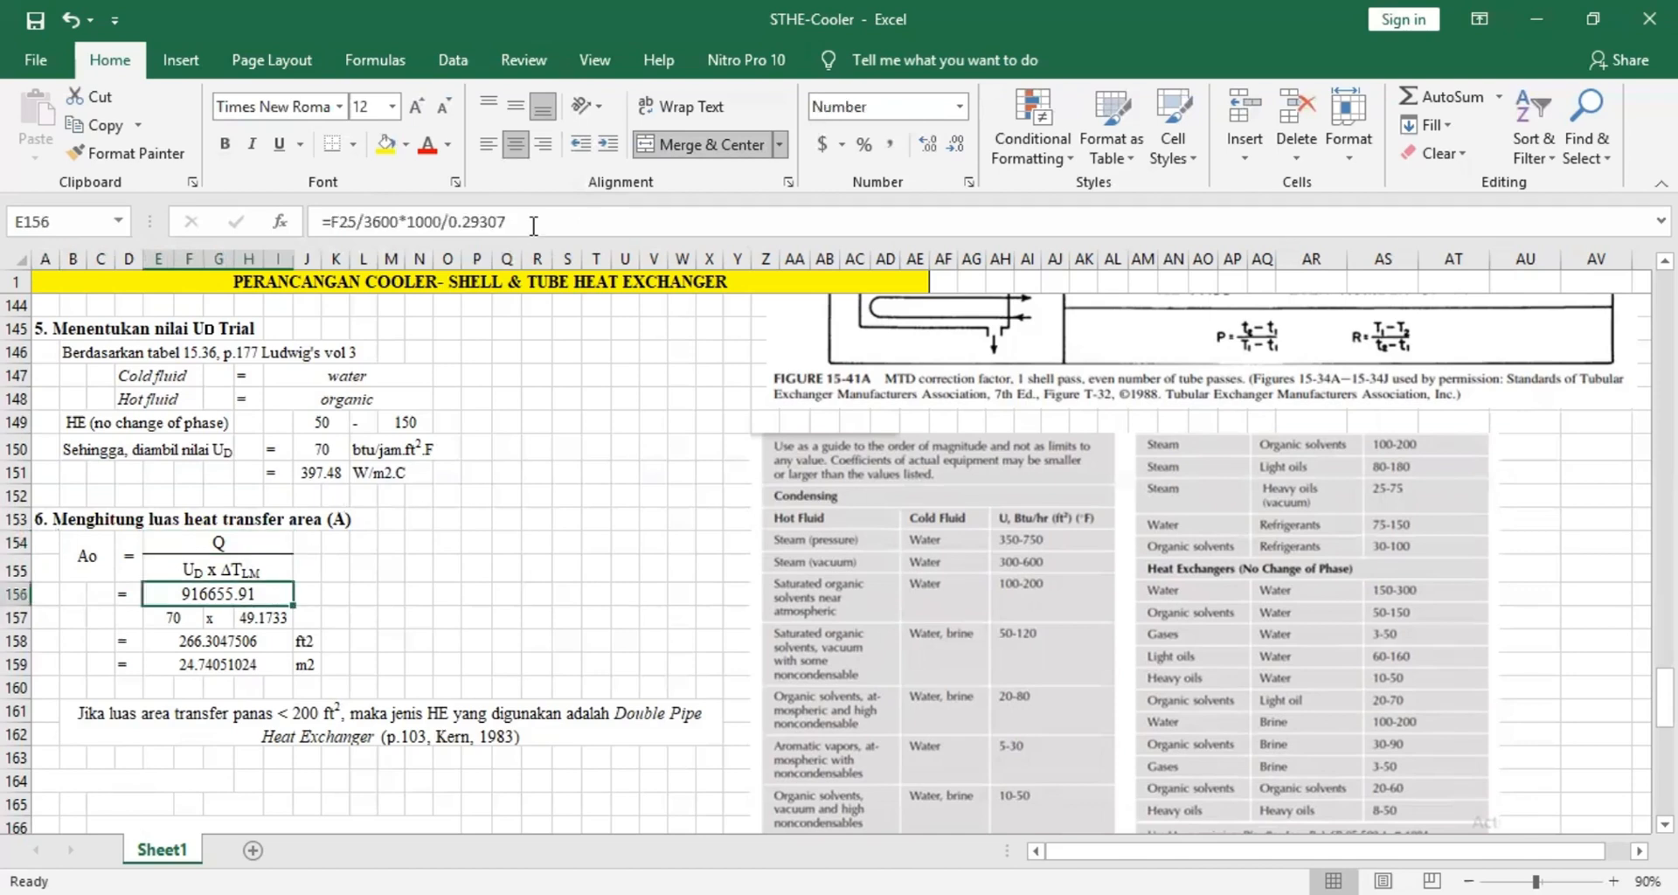
key("F2")
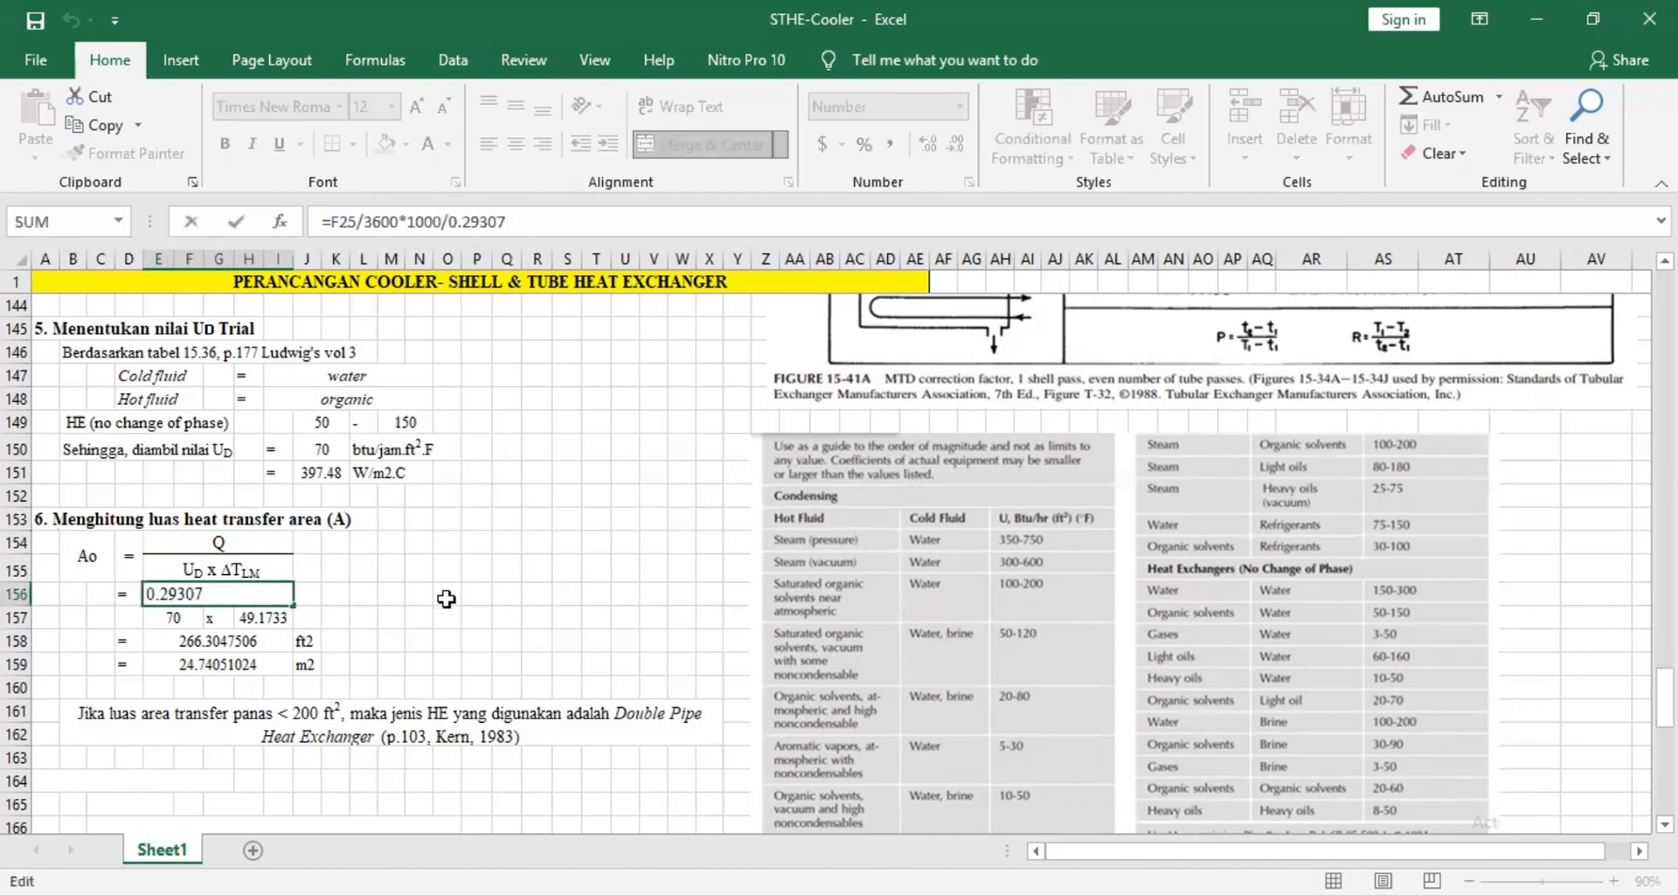
scroll(446, 599, "up", 20)
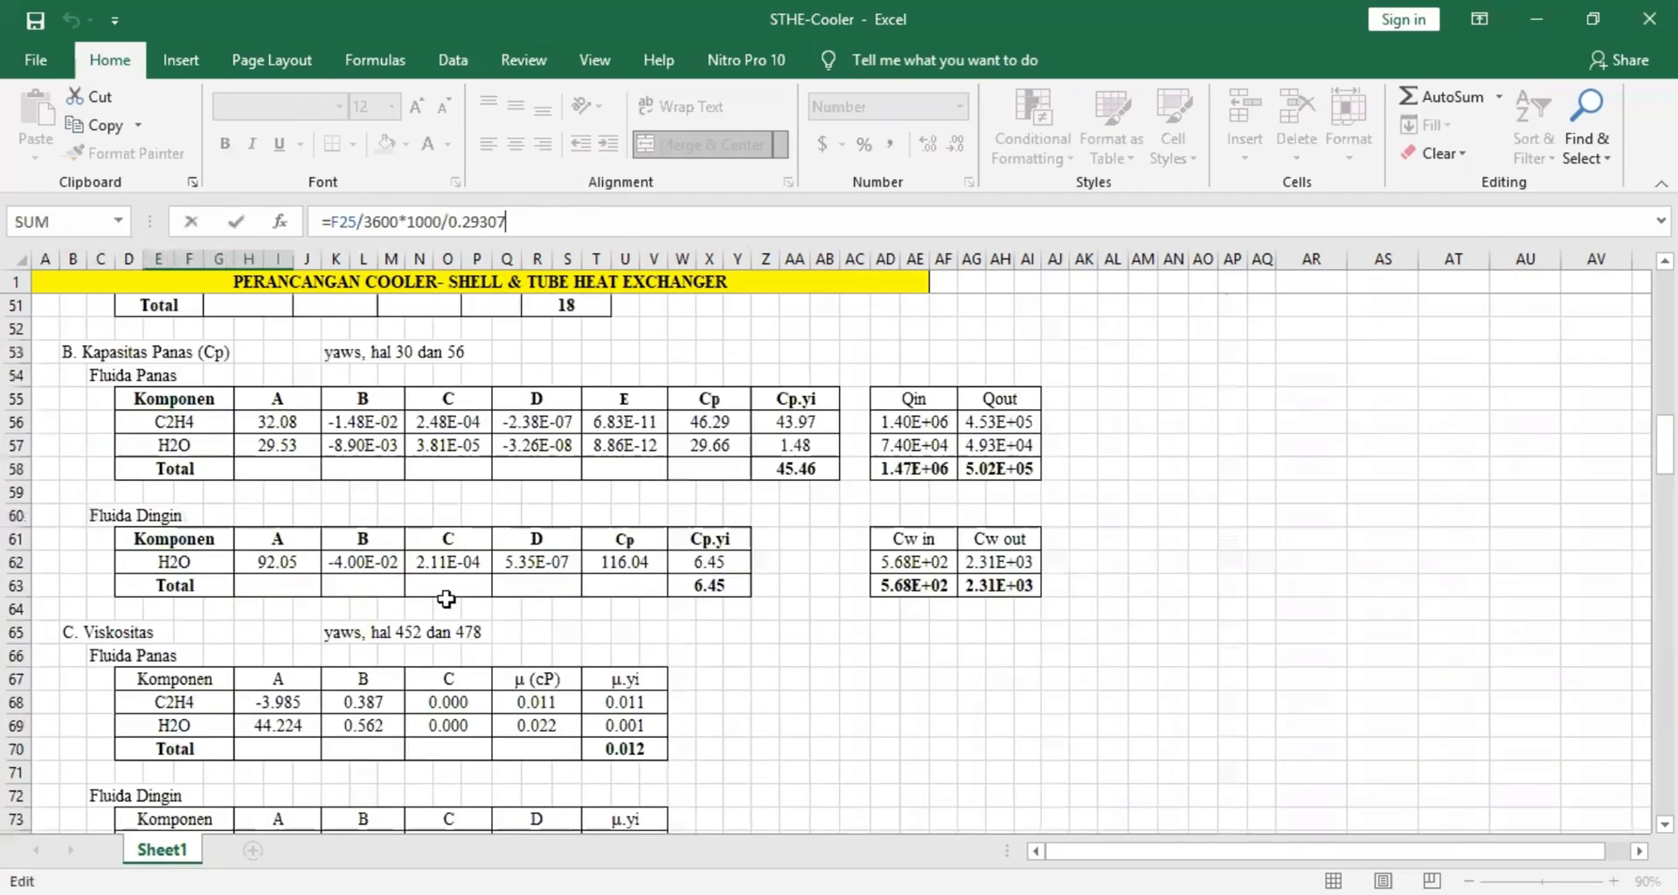
scroll(447, 598, "up", 12)
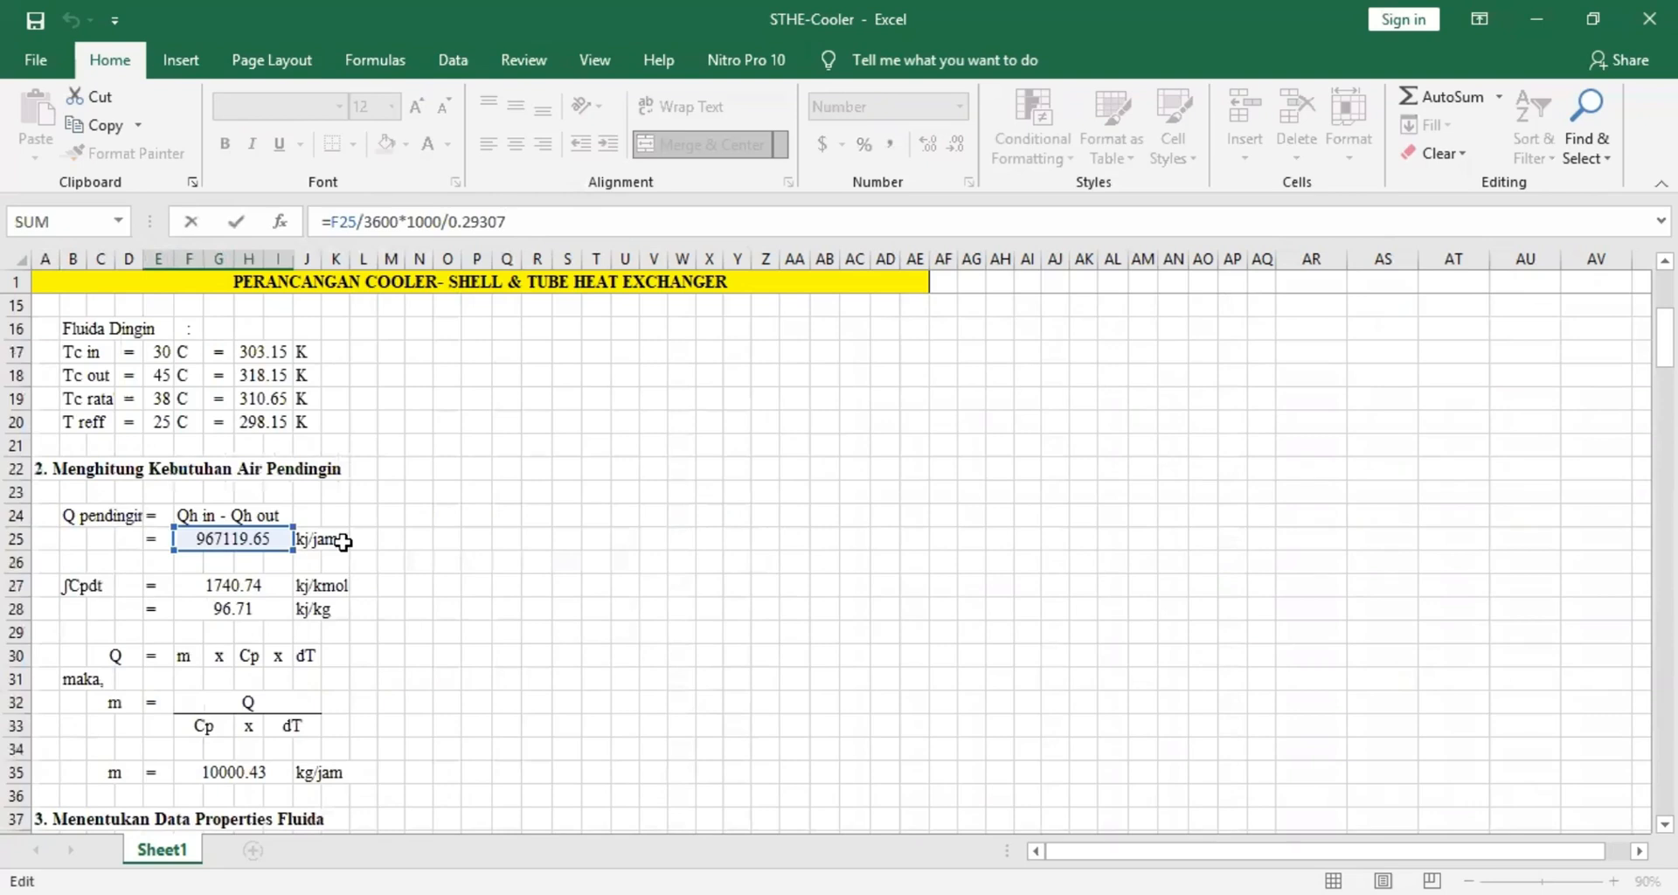
scroll(343, 542, "down", 20)
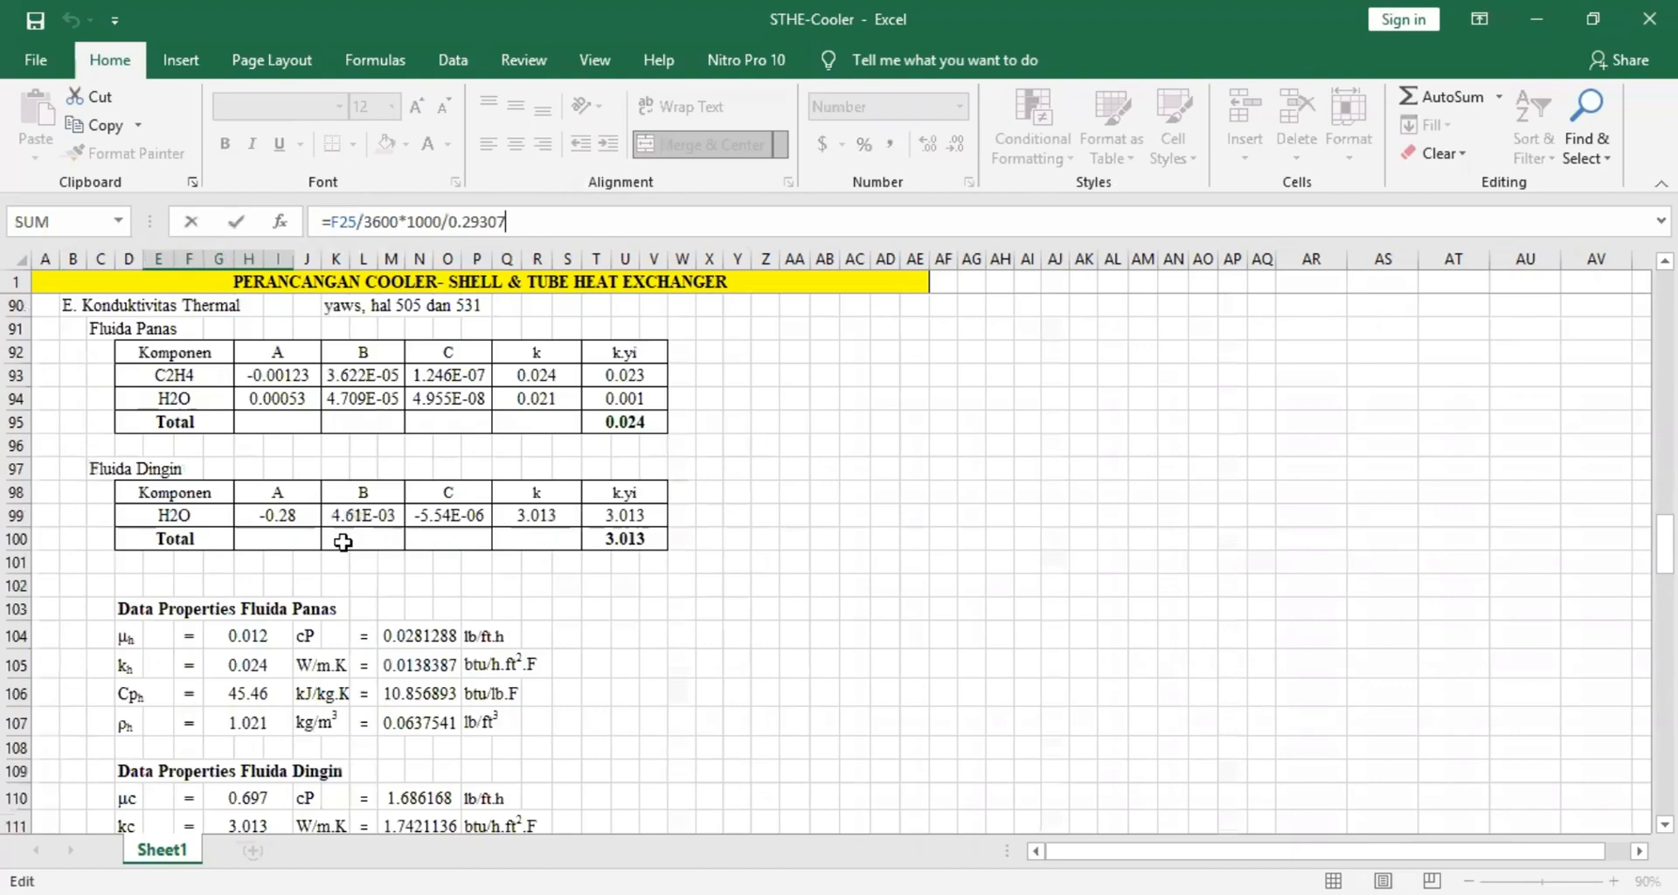
scroll(343, 542, "down", 17)
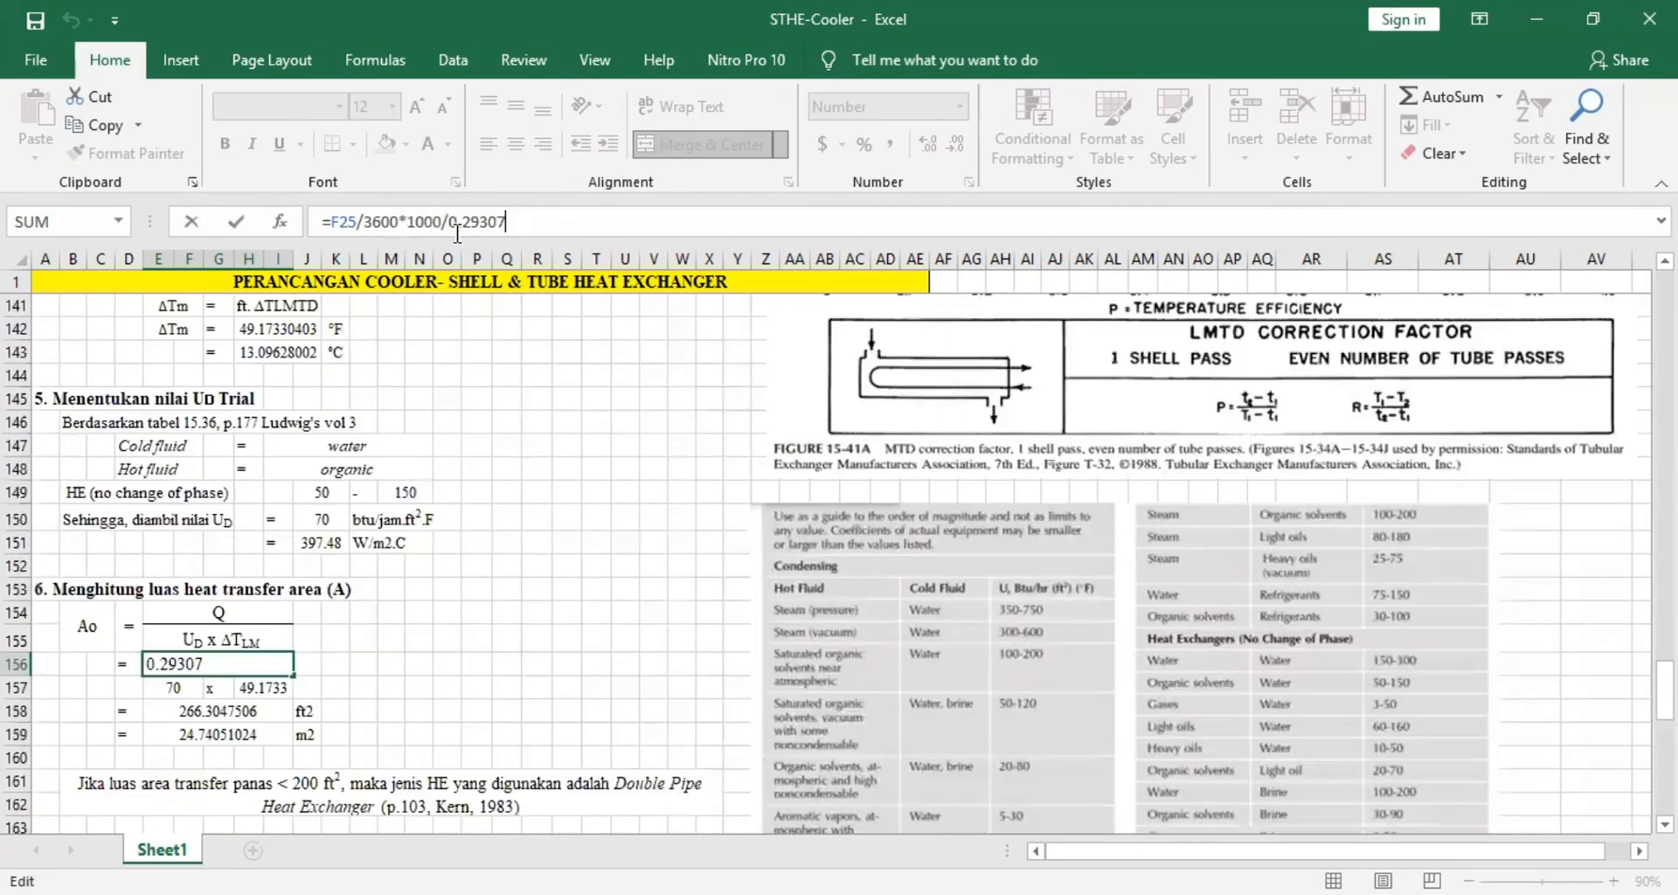
left_click(372, 672)
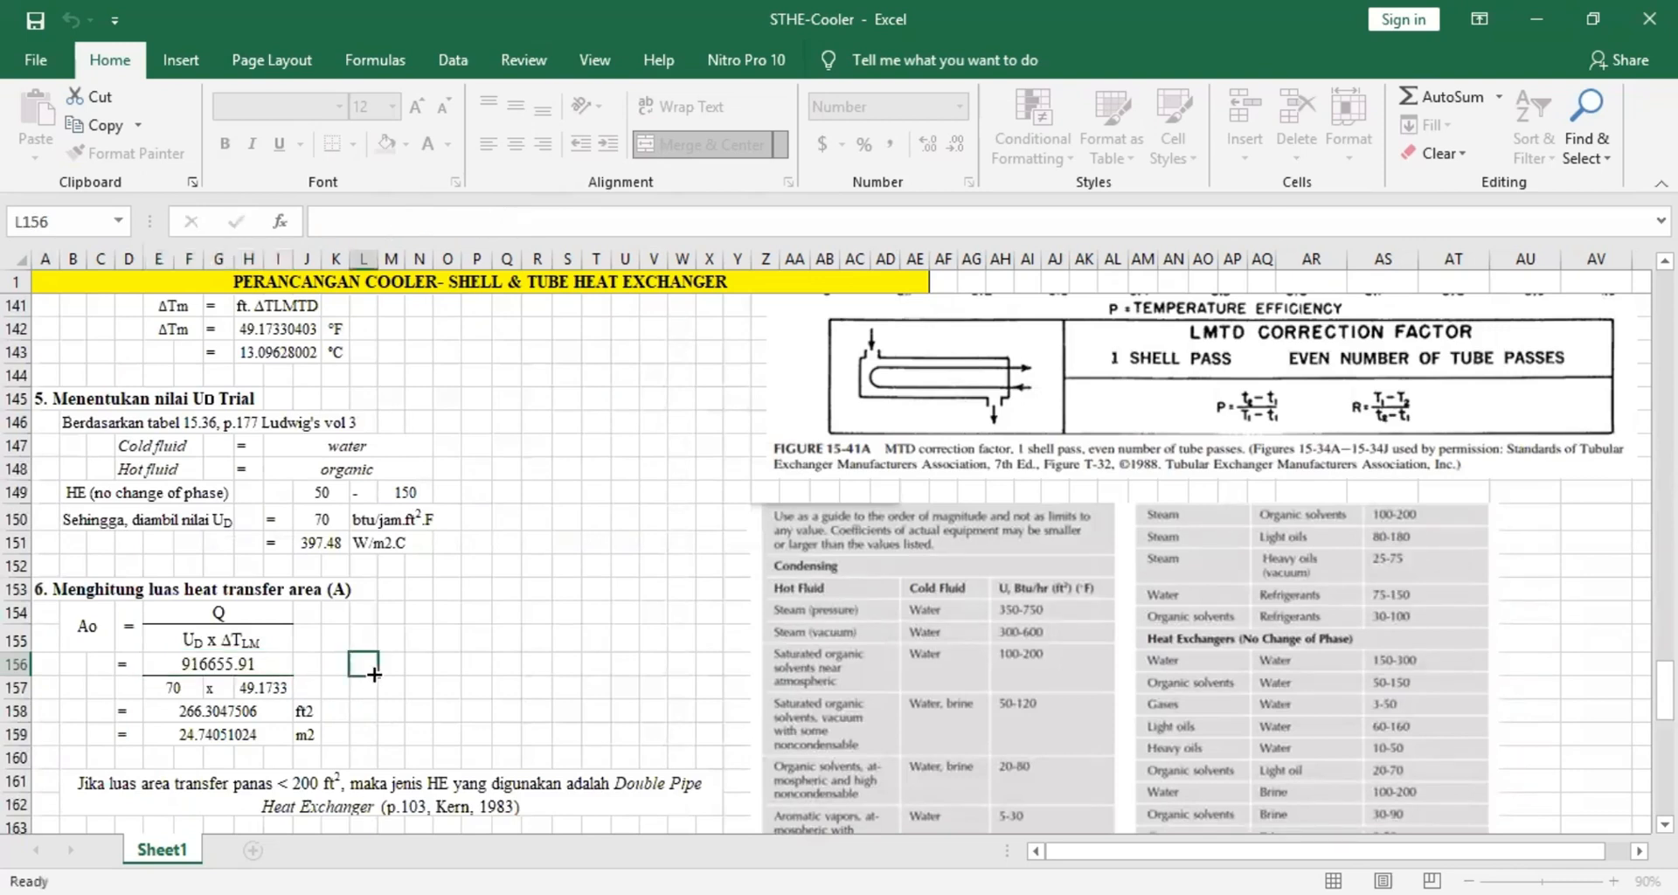
Check the UD and ΔTLM values in the Ao denominator against the section 5 UD and the ΔTm in °F.
left_click(180, 687)
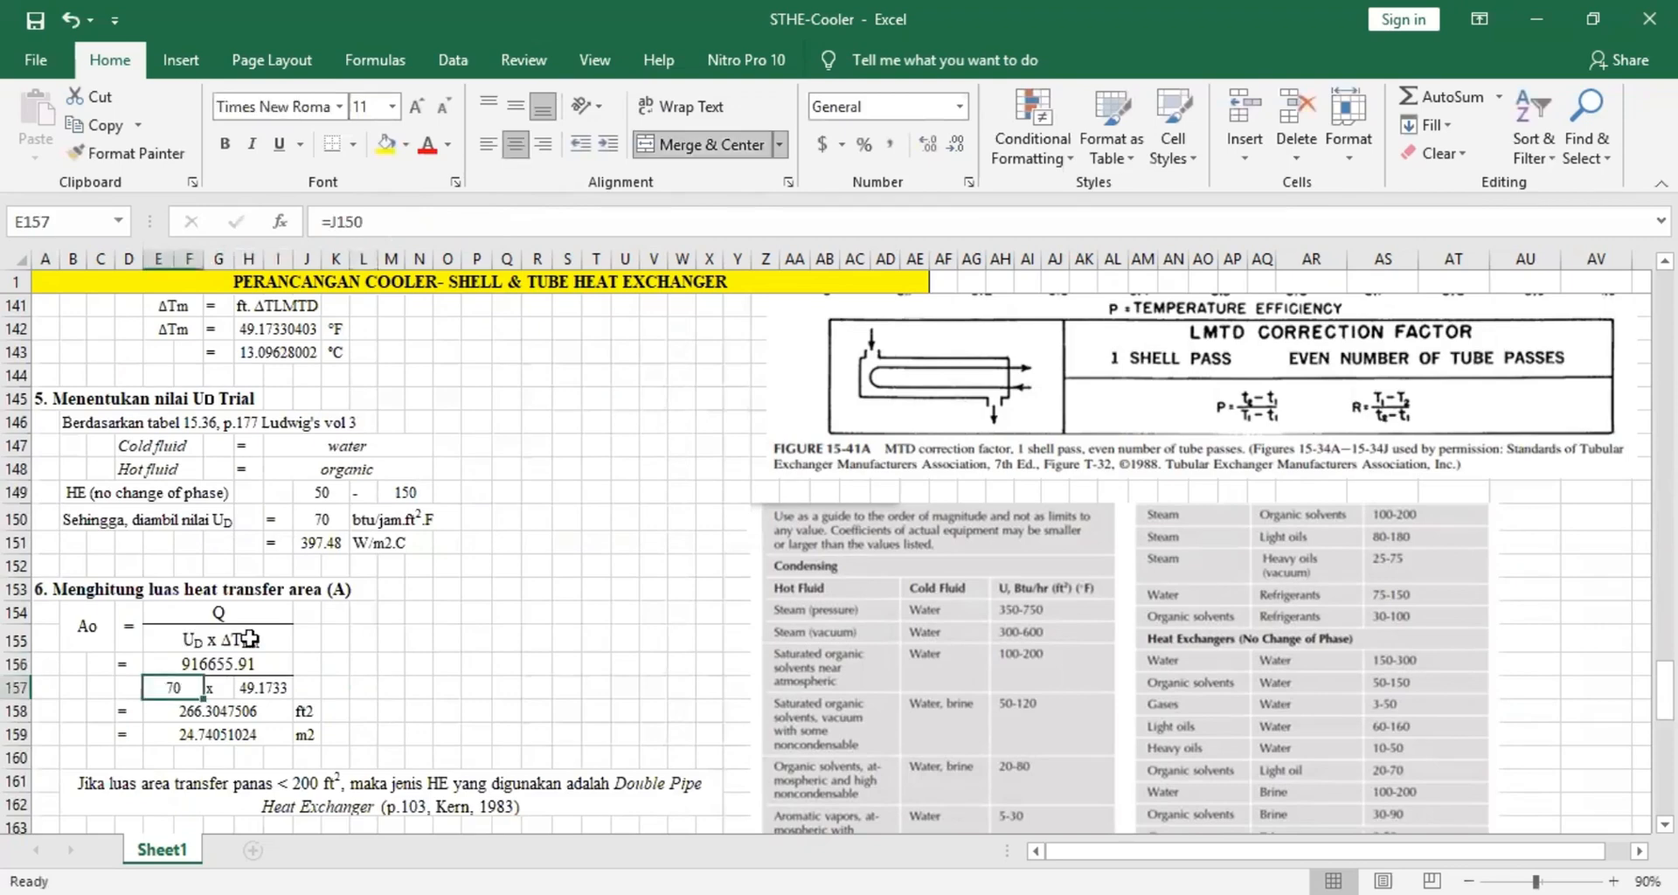
key("Up")
key("Up")
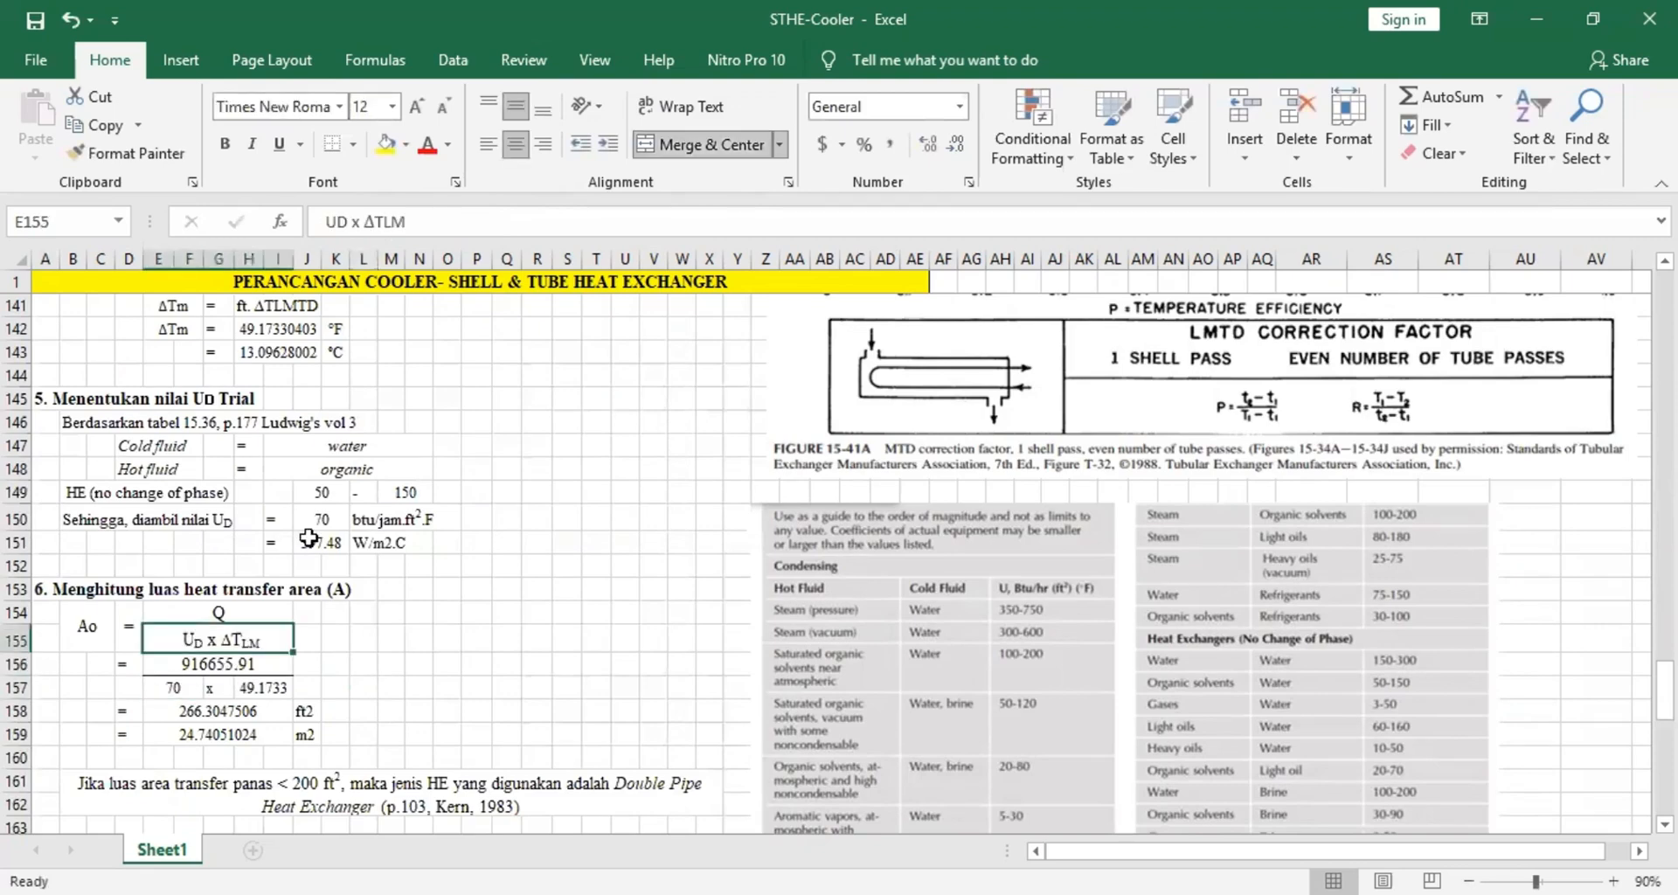
left_click(263, 687)
scroll(308, 538, "up", 1)
left_click(300, 397)
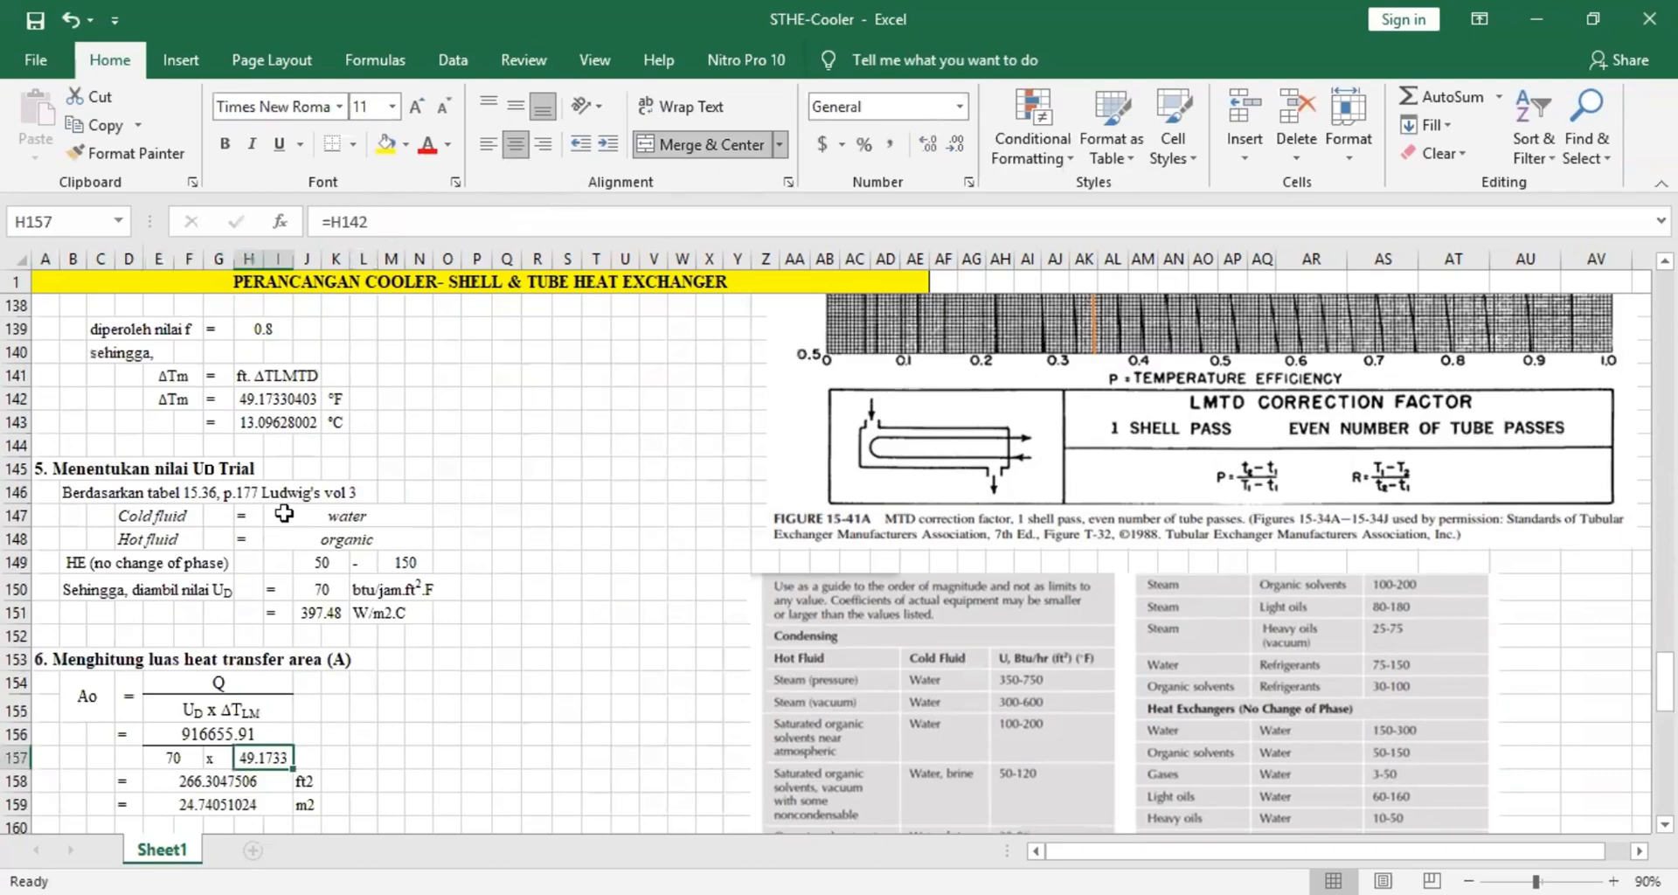
left_click(381, 687)
scroll(236, 655, "down", 2)
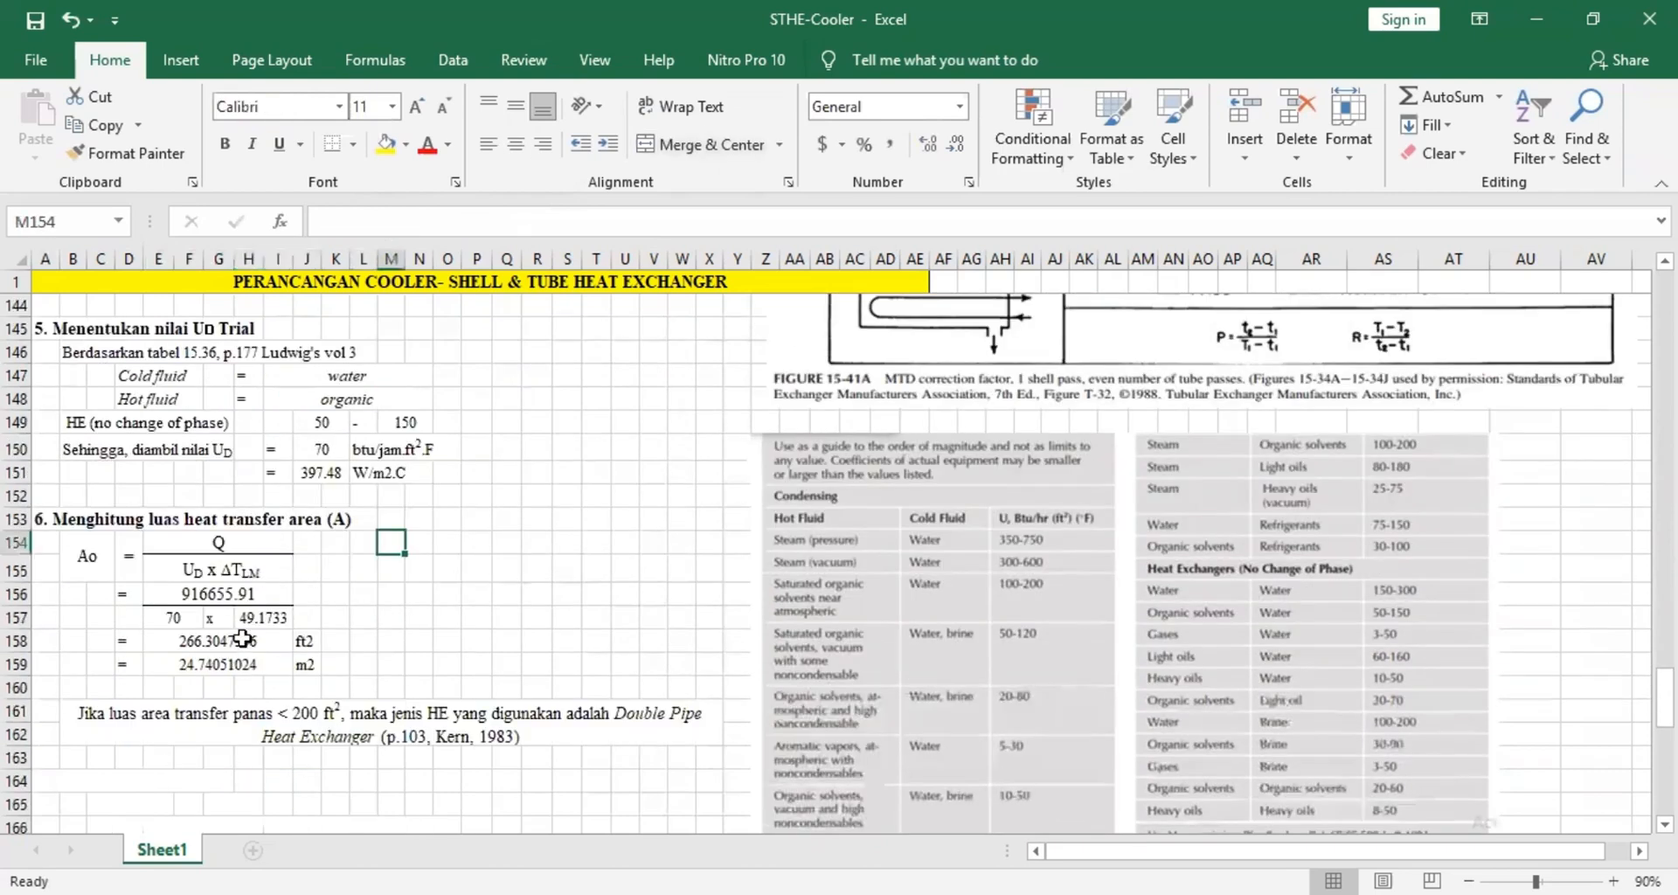
Review the Ao result formulas in m2 and ft2 beside the 200 ft2 double pipe heat exchanger criterion.
left_click(84, 555)
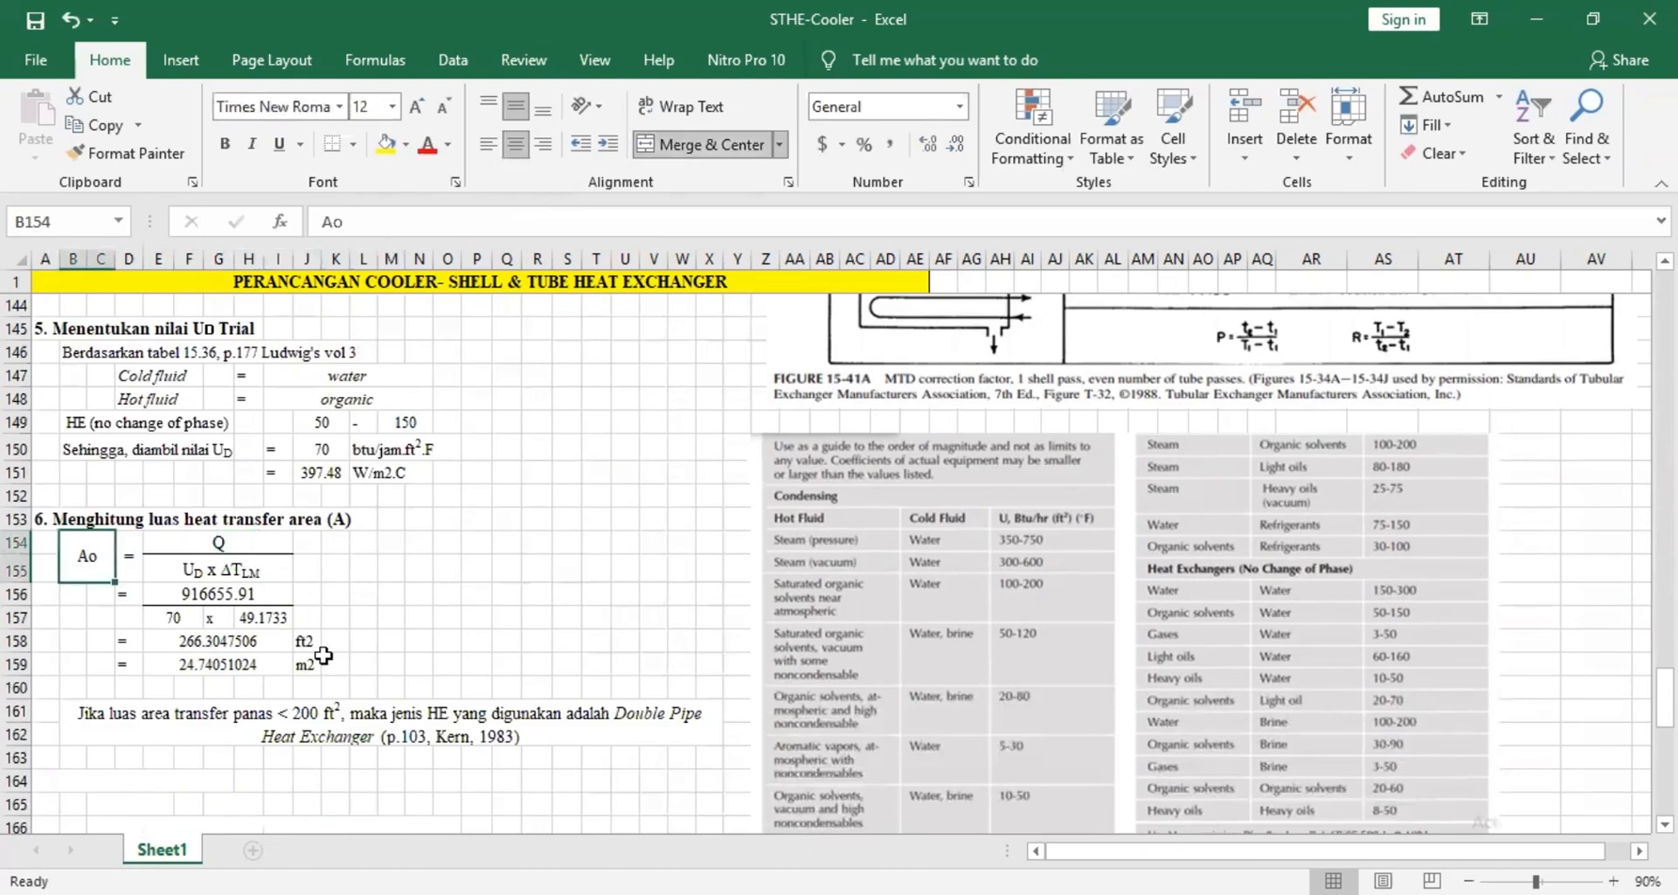
left_click(232, 671)
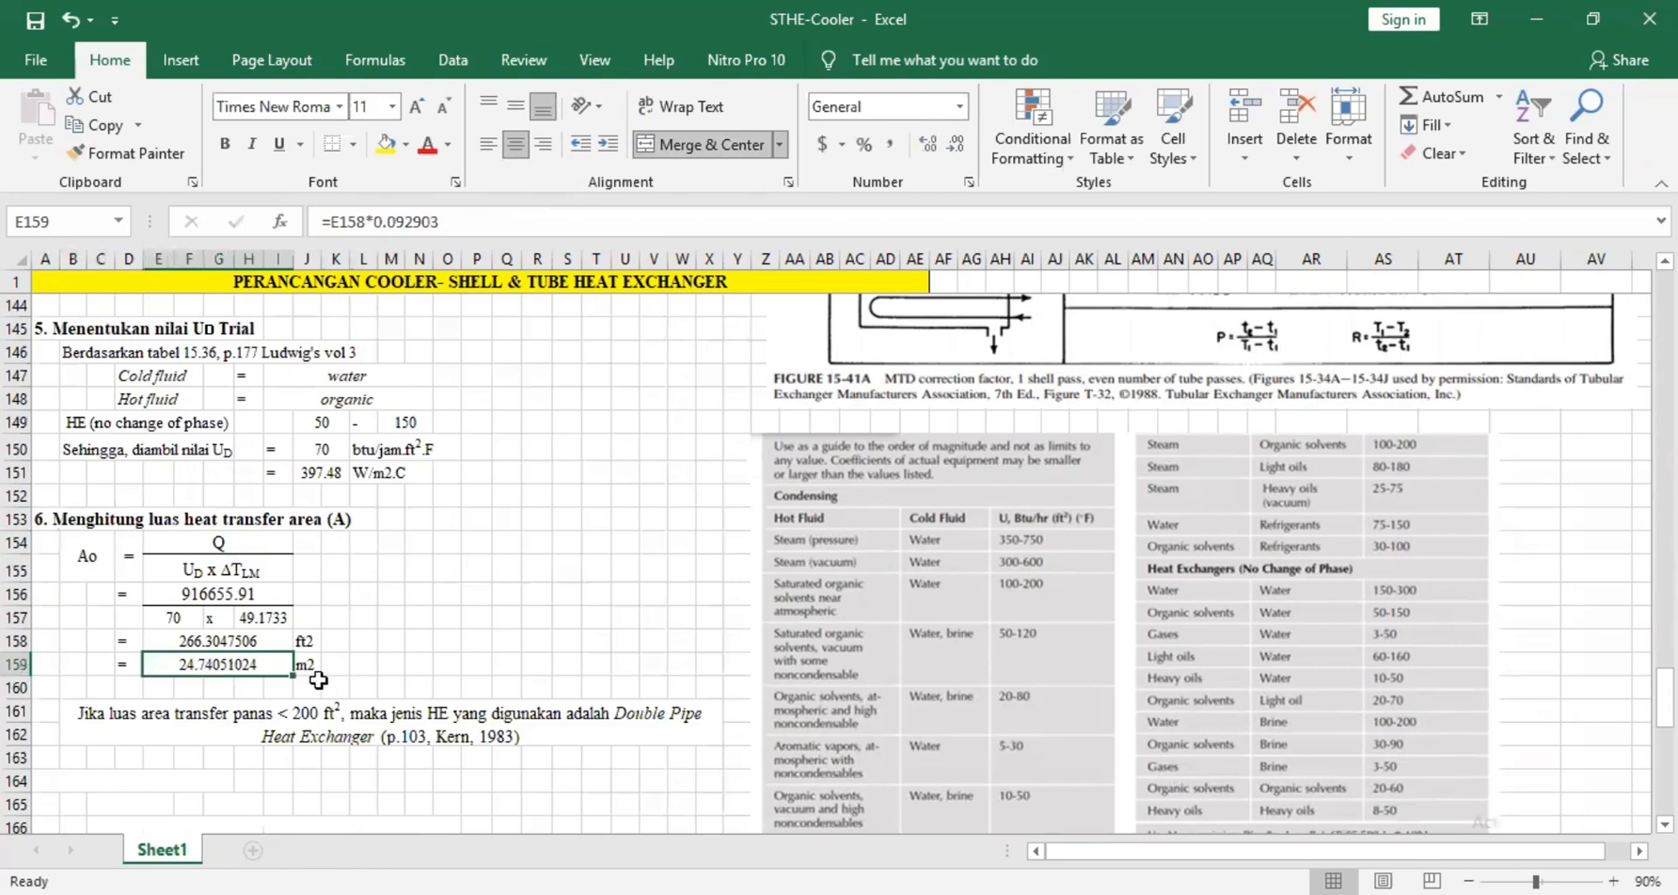
left_click(391, 664)
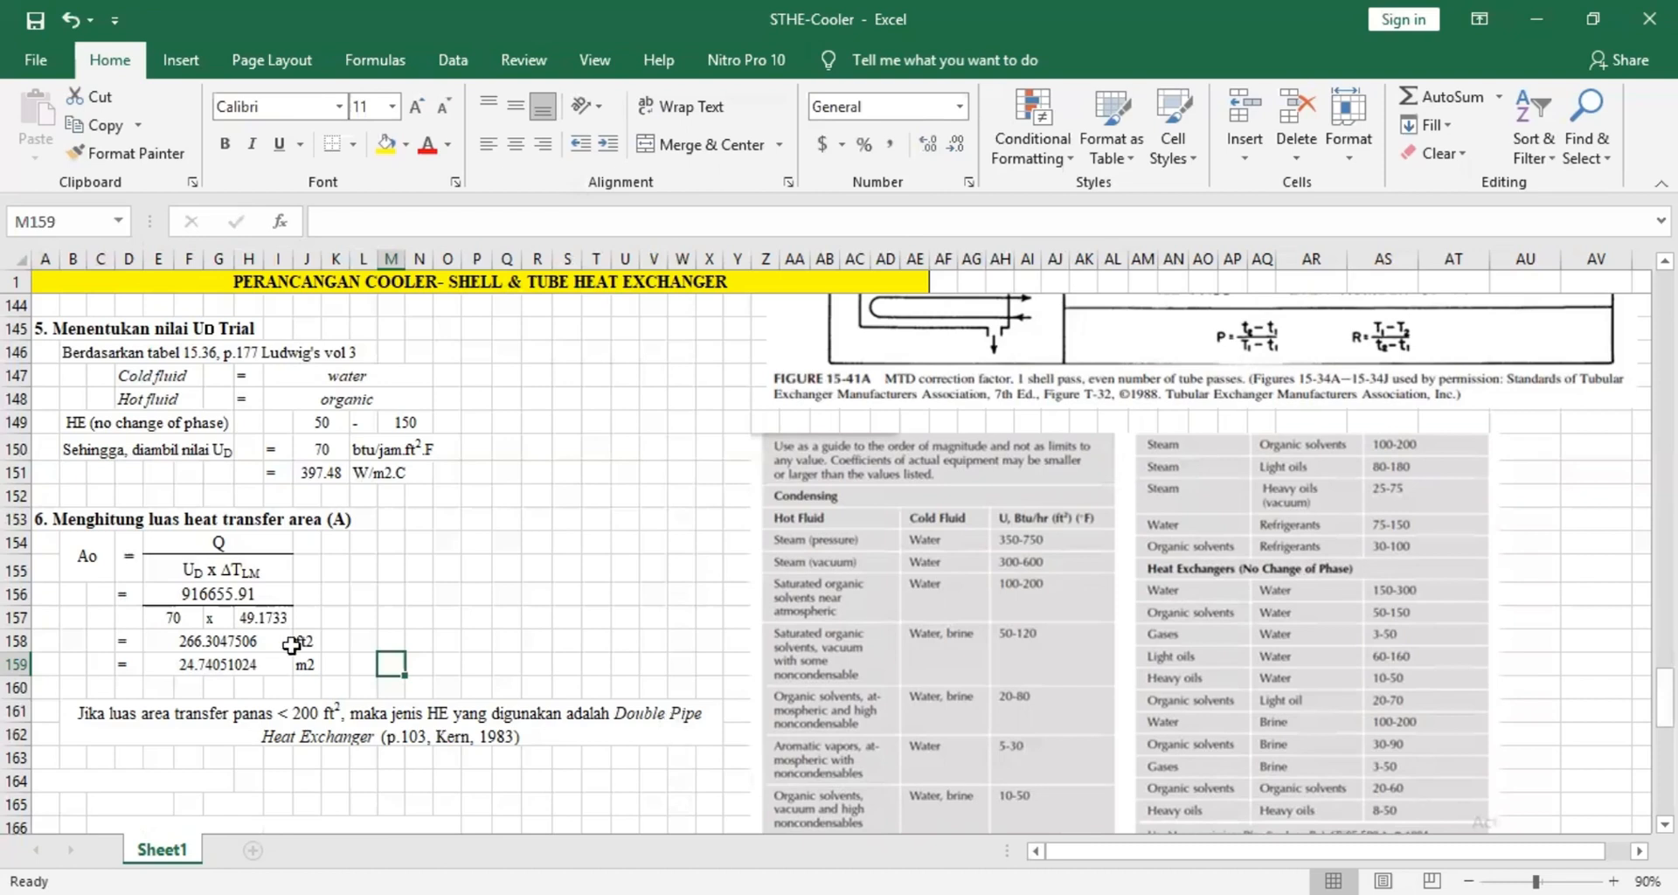
left_click(93, 561)
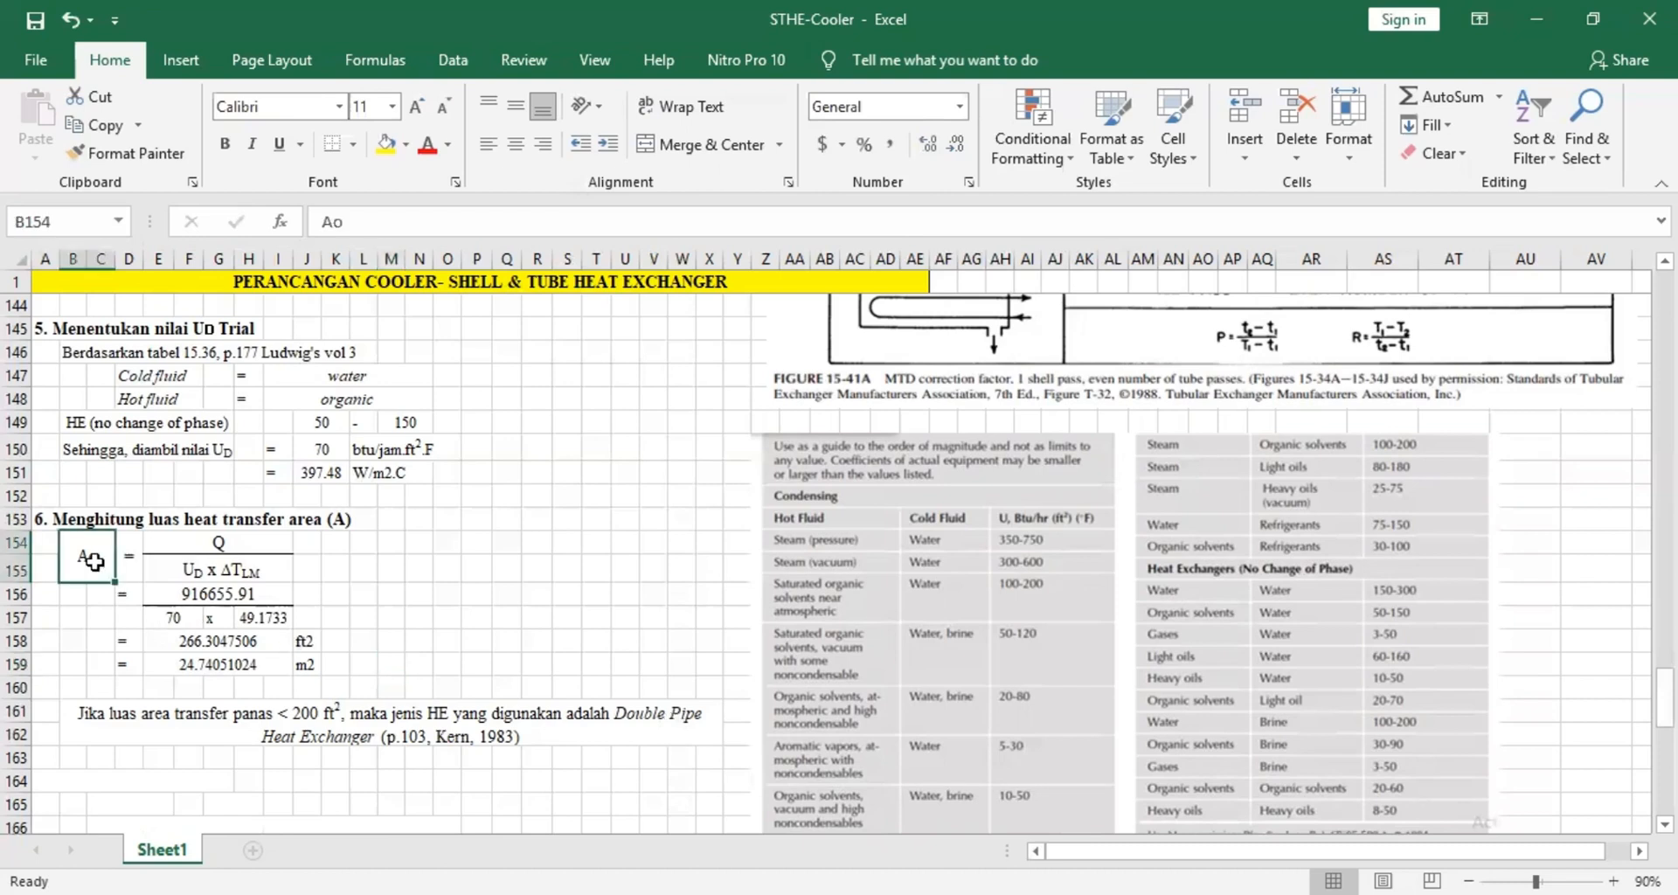
left_click(191, 646)
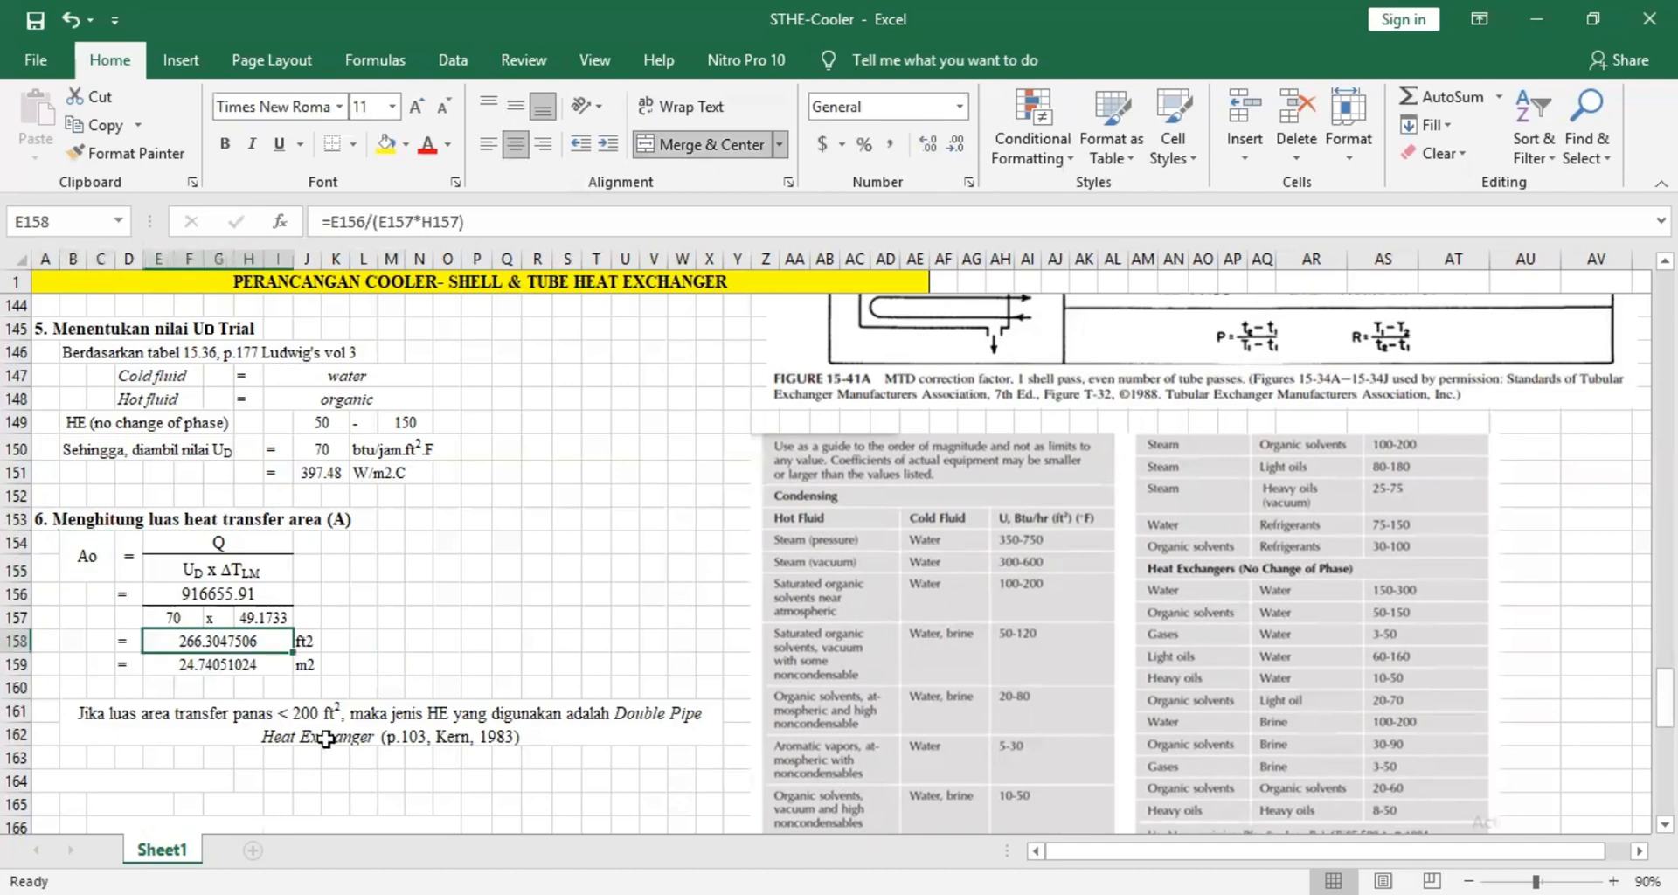
left_click(363, 666)
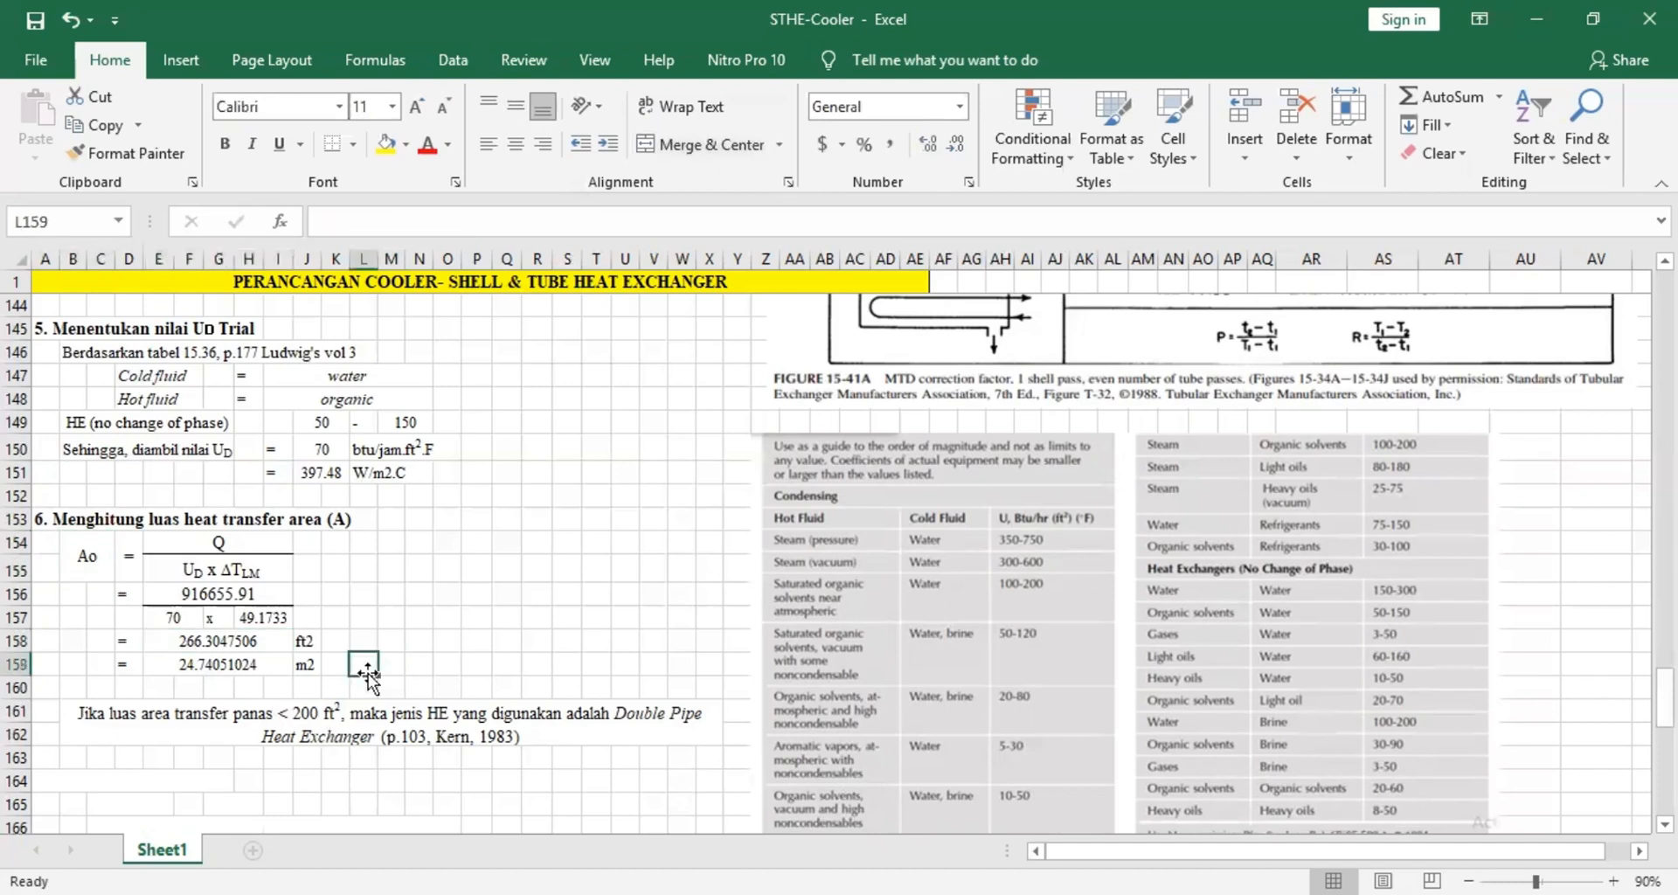